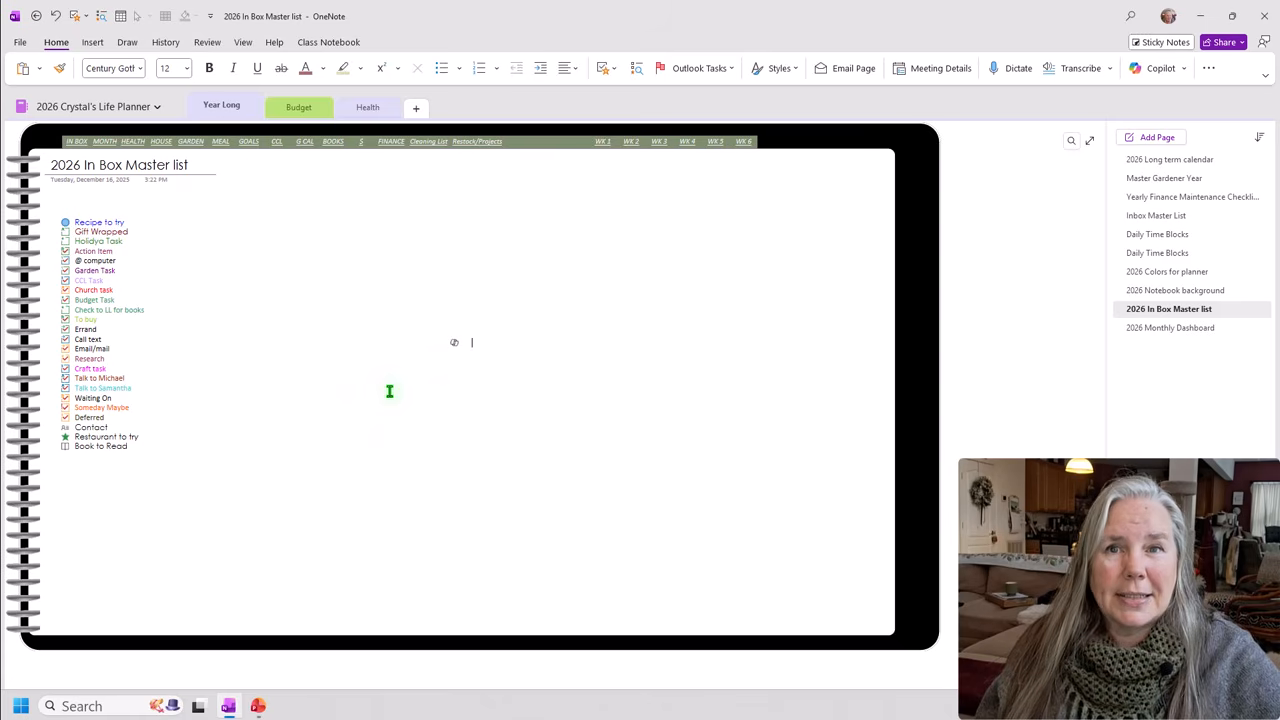
Add a new page to the Year Long section and title it "2026 Daily Page".
left_click(1178, 292)
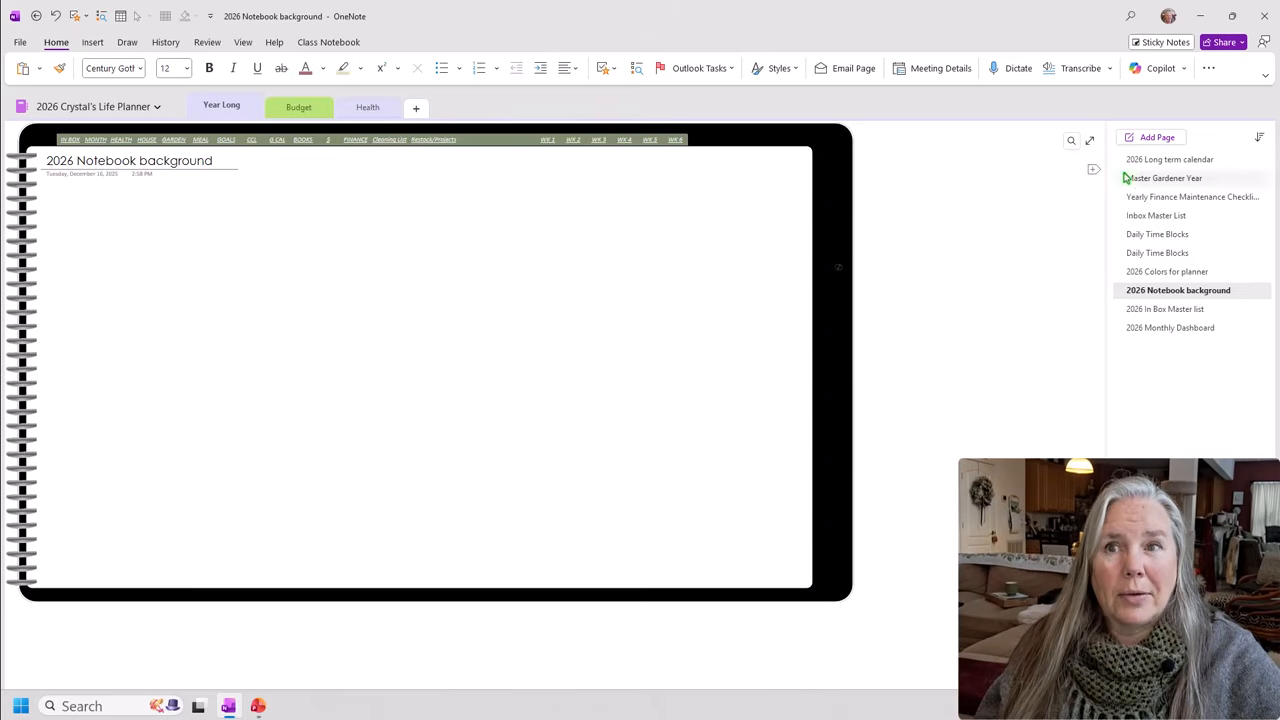
left_click(1172, 312)
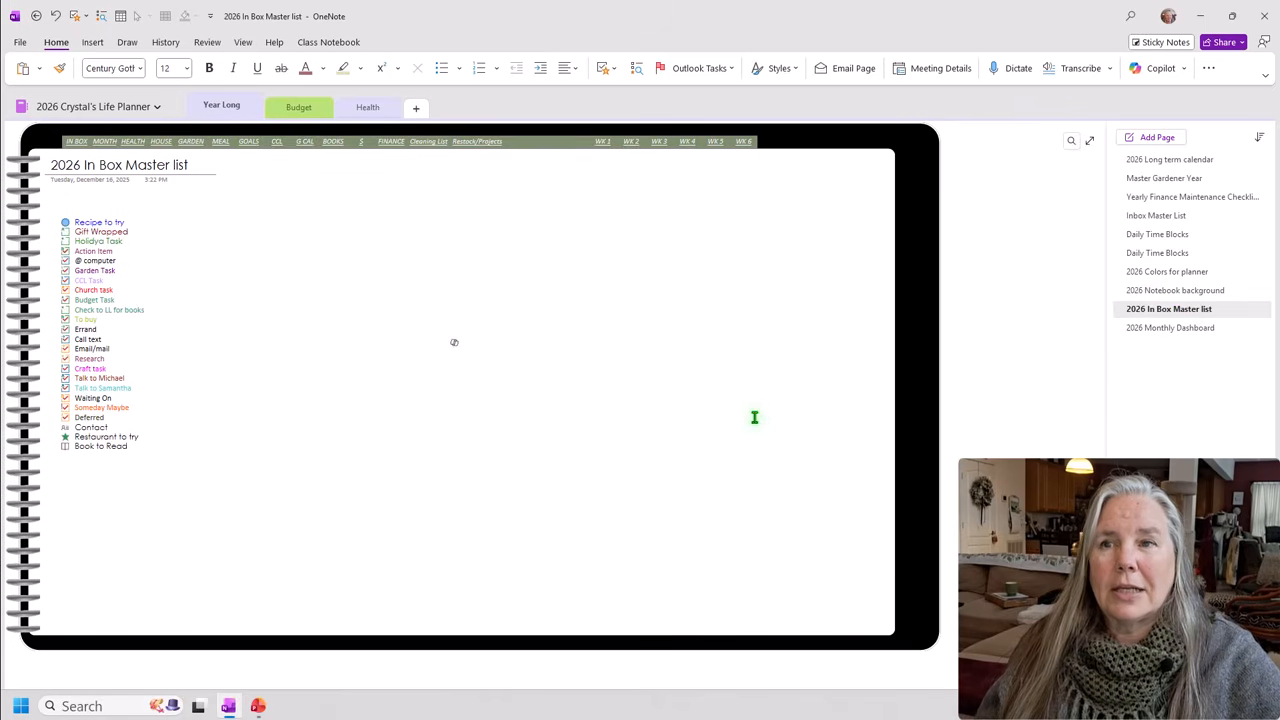
left_click(1150, 139)
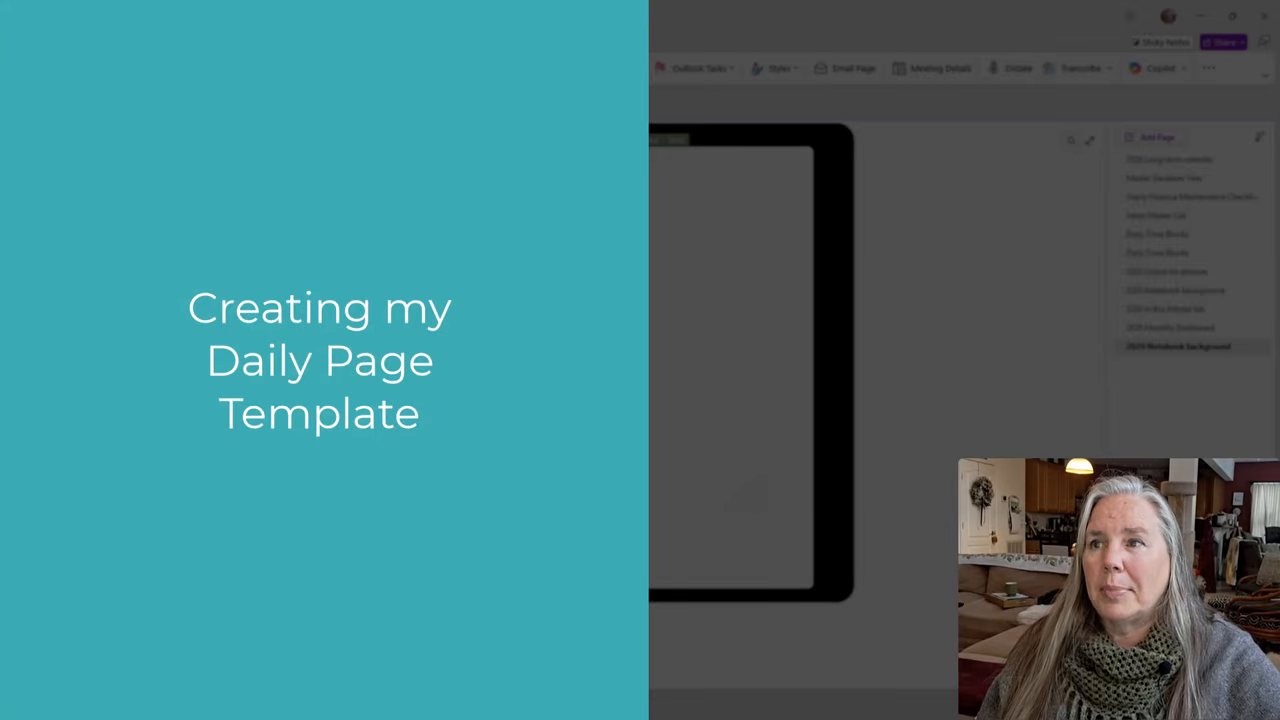
scroll(550, 415, "up", 2)
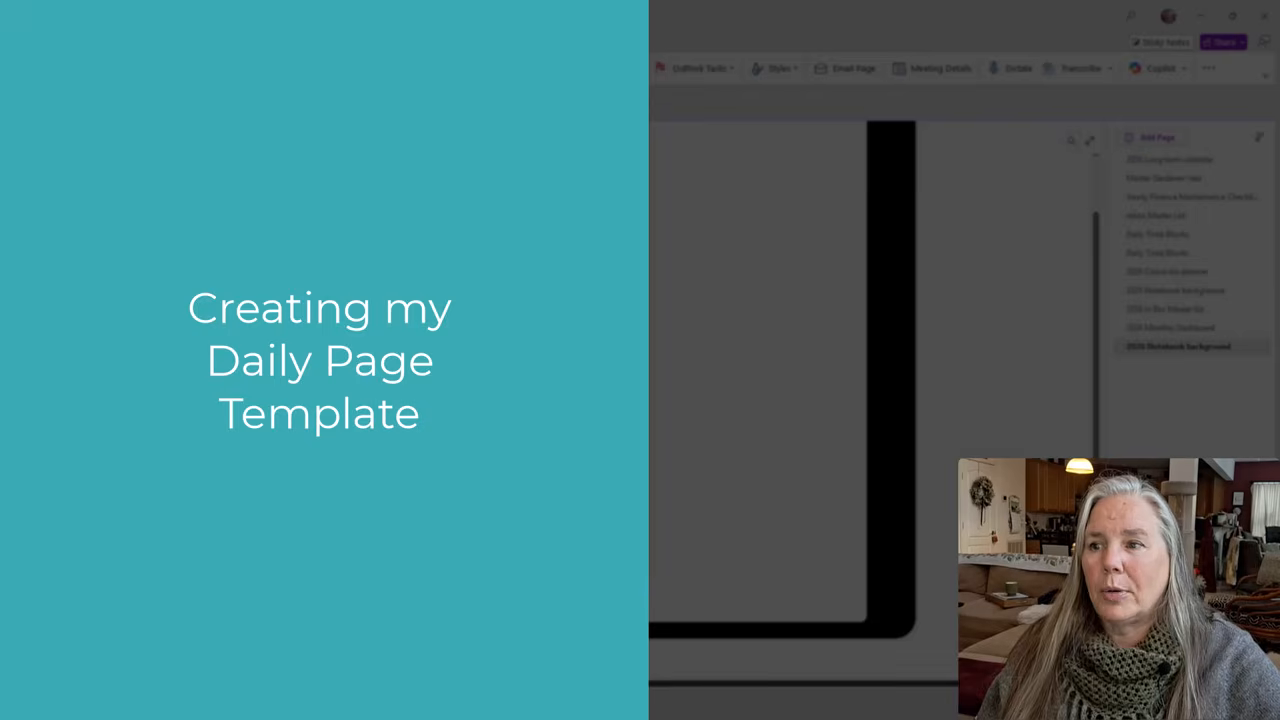
left_click_drag(560, 684, 460, 684)
scroll(457, 586, "up", 2)
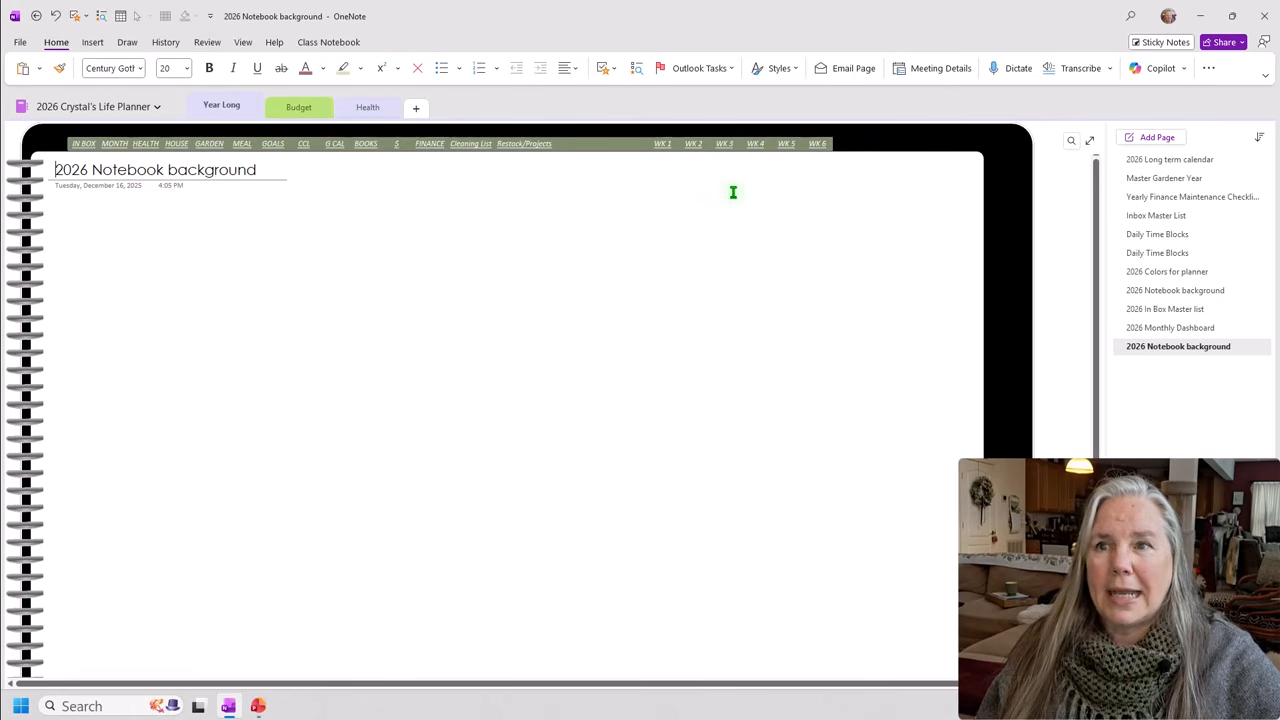
left_click_drag(277, 170, 96, 171)
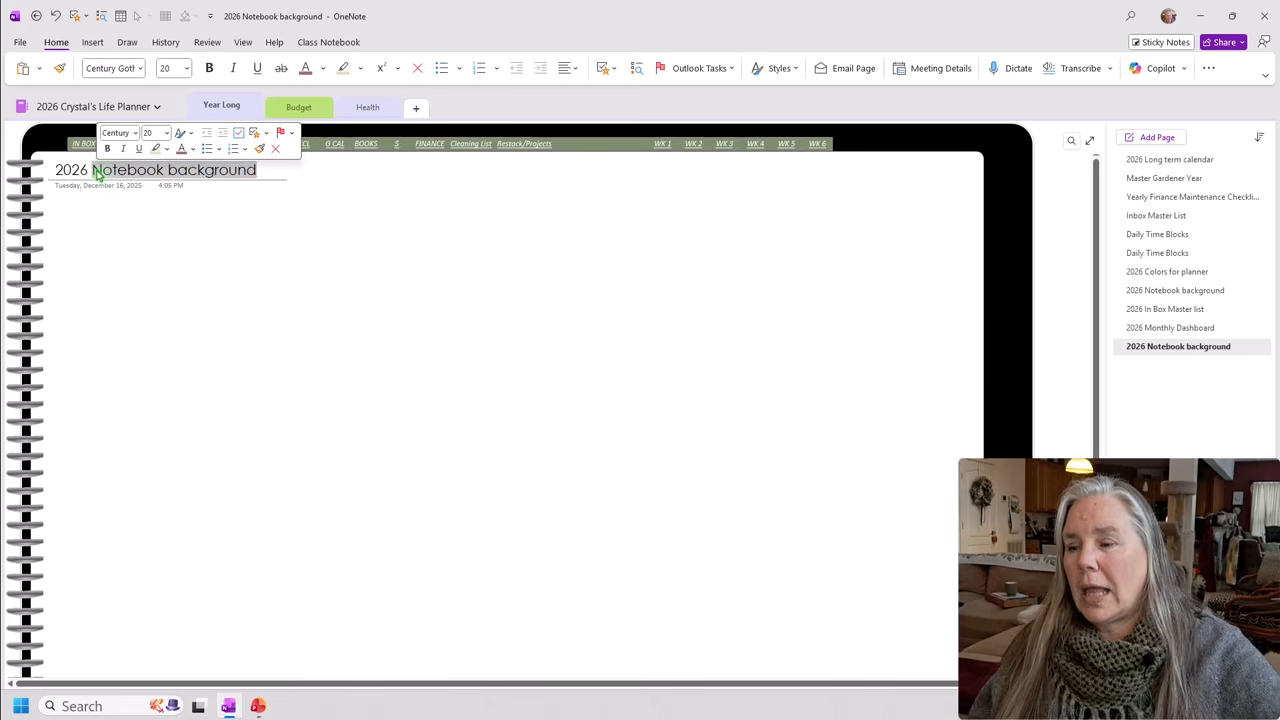
type("Dail")
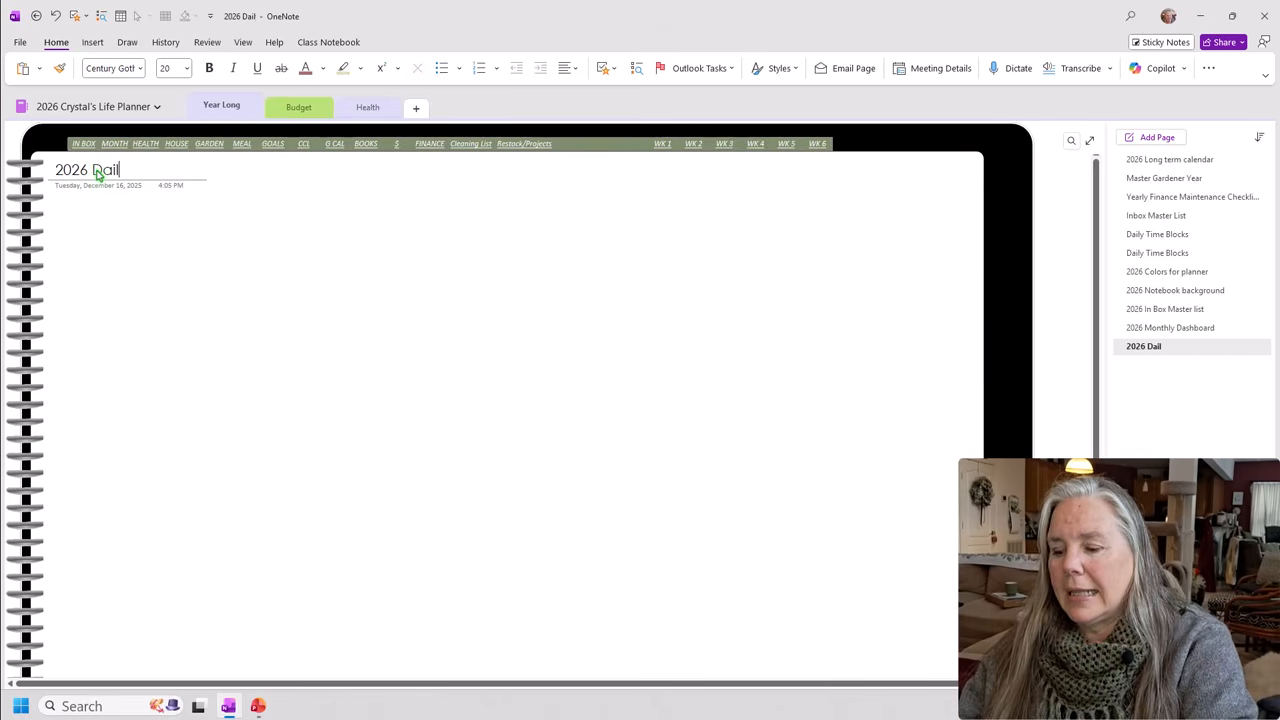
type("y Page")
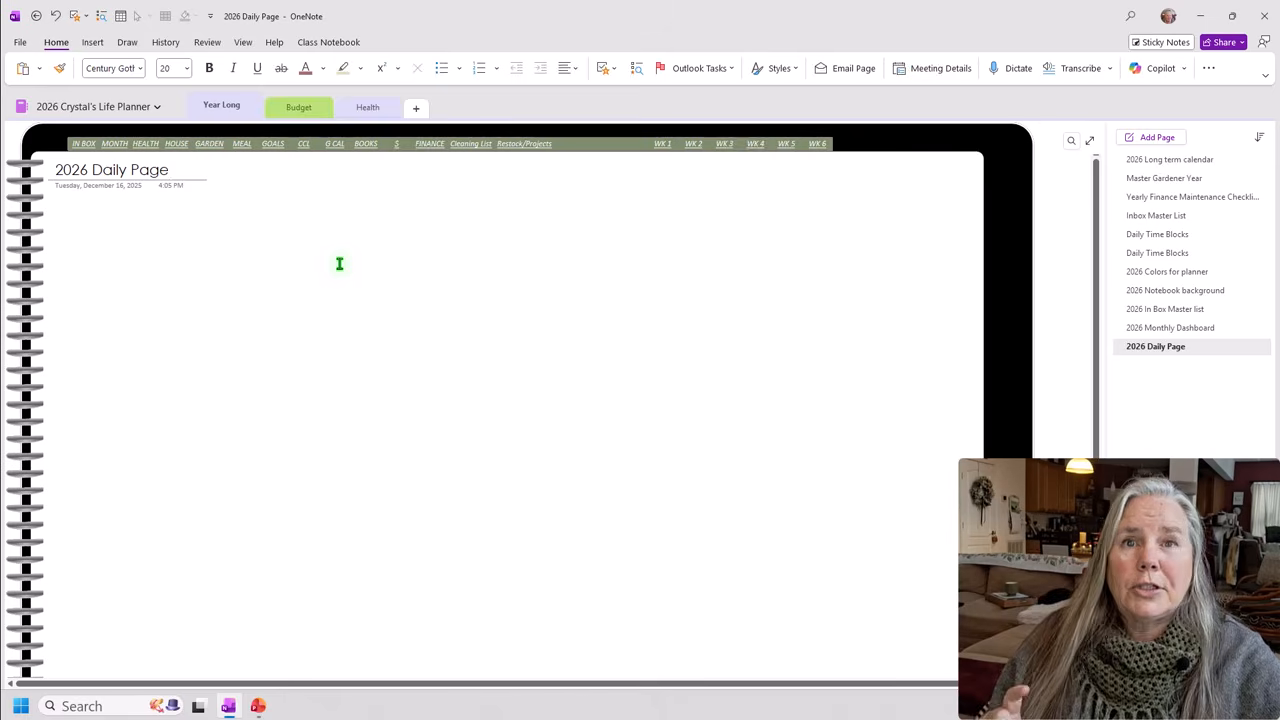
Copy the entire daily layout from page 30 of the December section in the 2025 Crystal's Life Planner notebook.
left_click(143, 106)
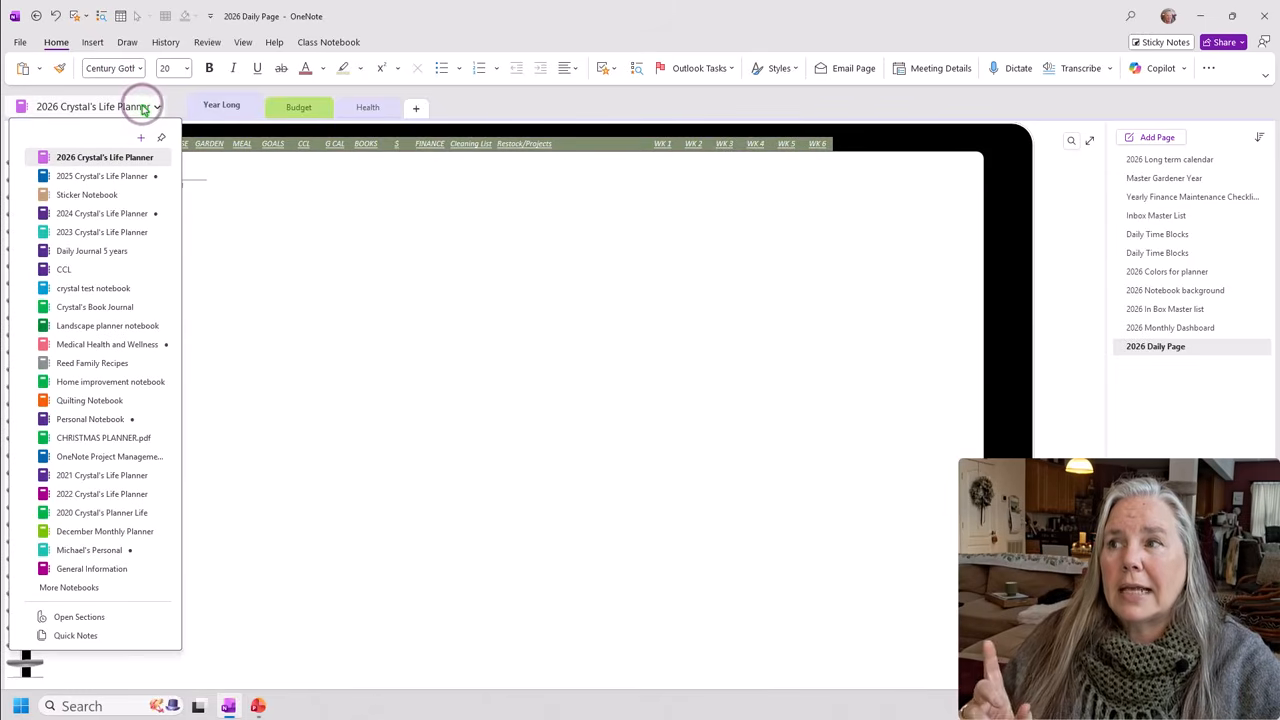
left_click(115, 176)
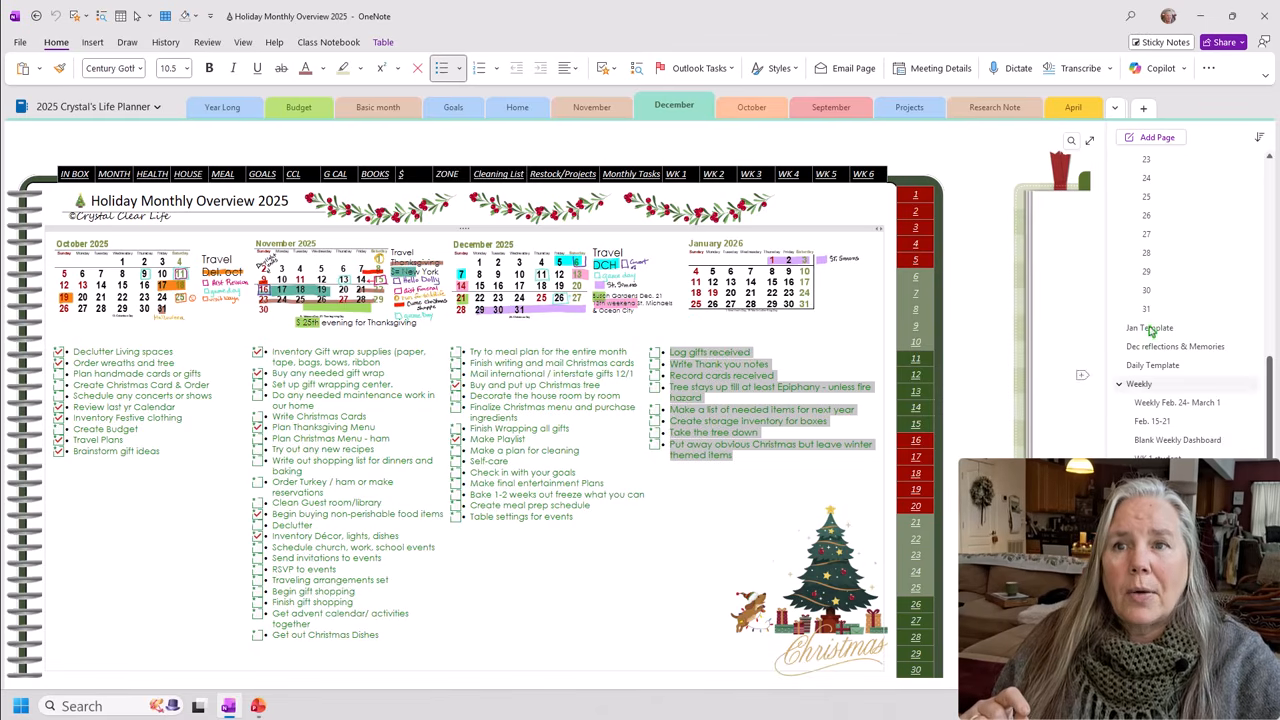
left_click(1147, 290)
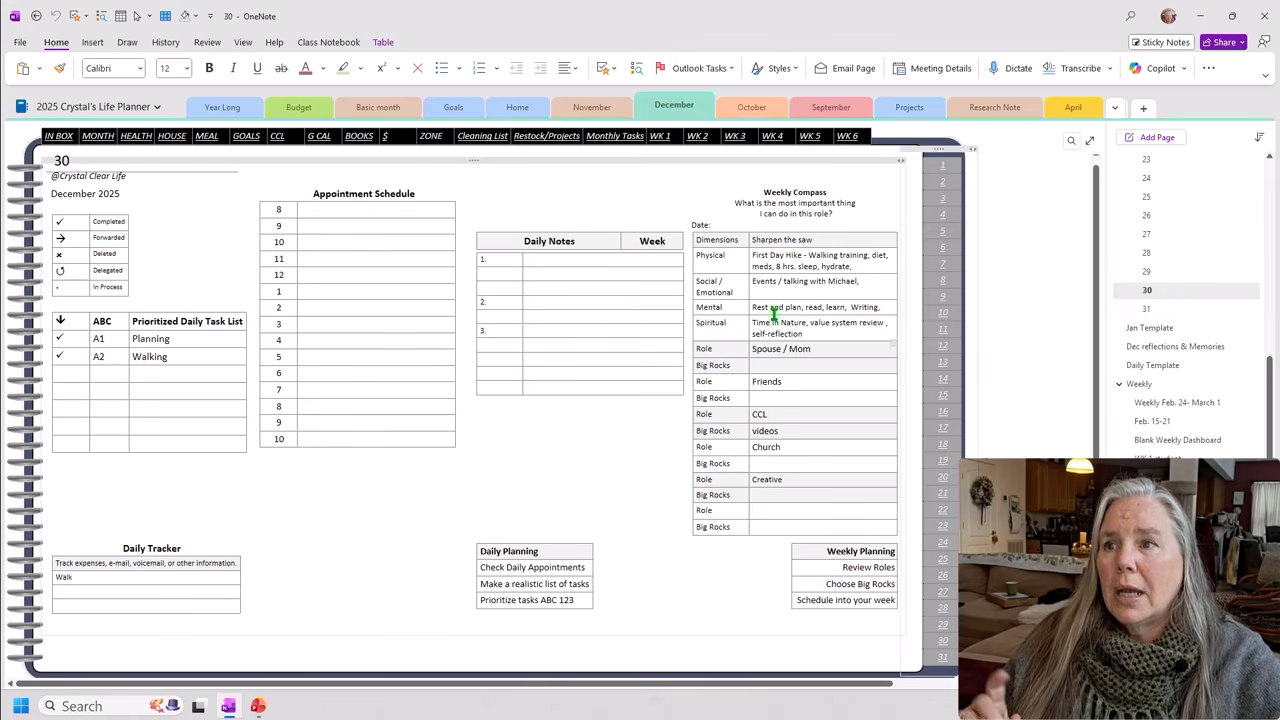
left_click(553, 160)
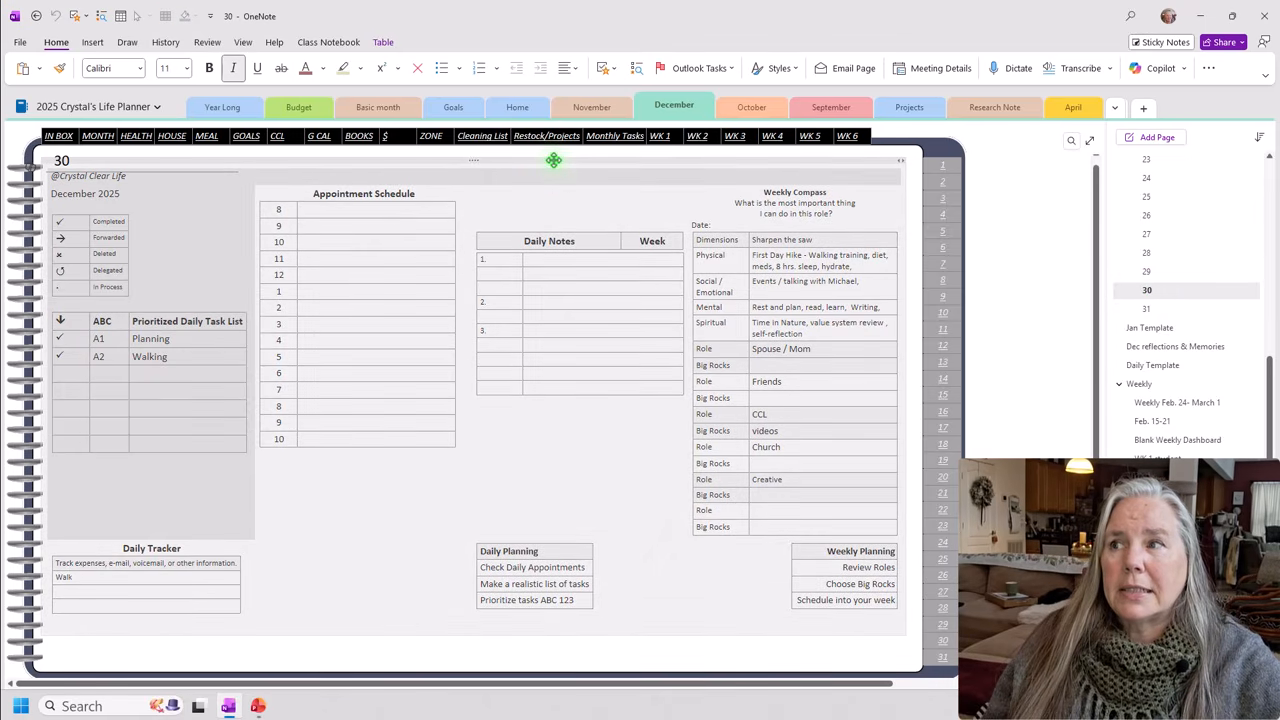
right_click(553, 160)
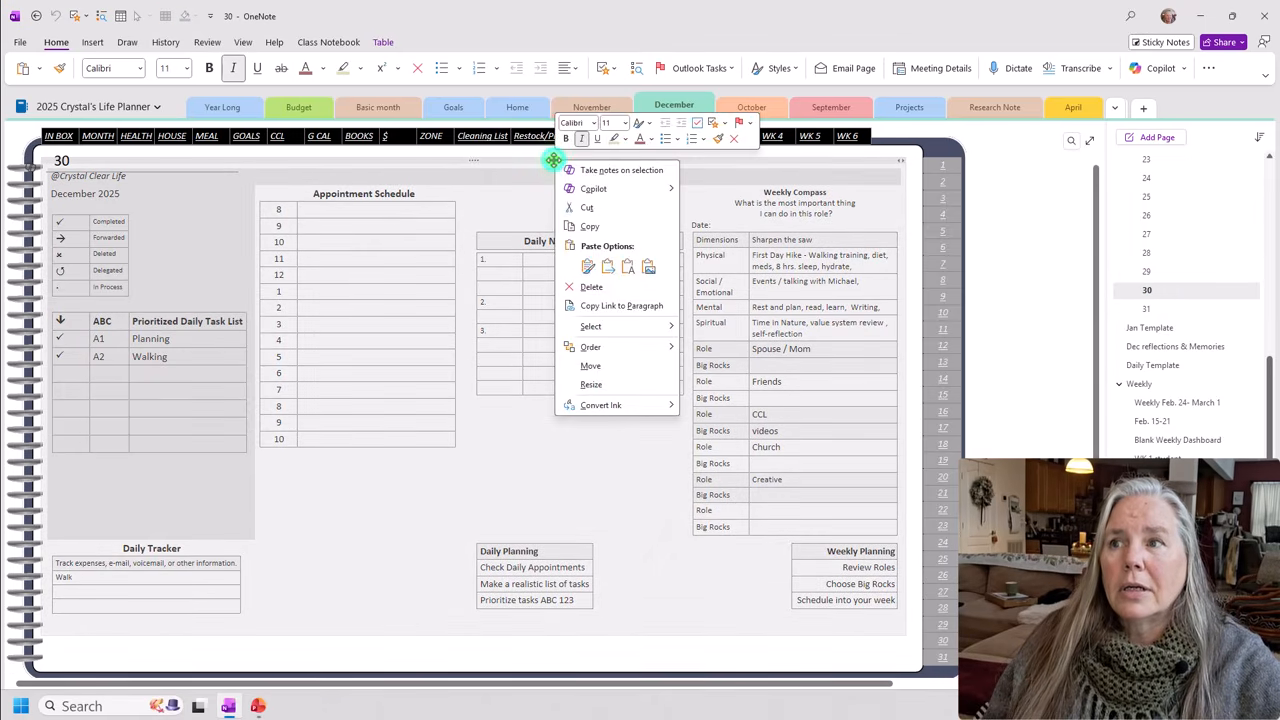
left_click(588, 208)
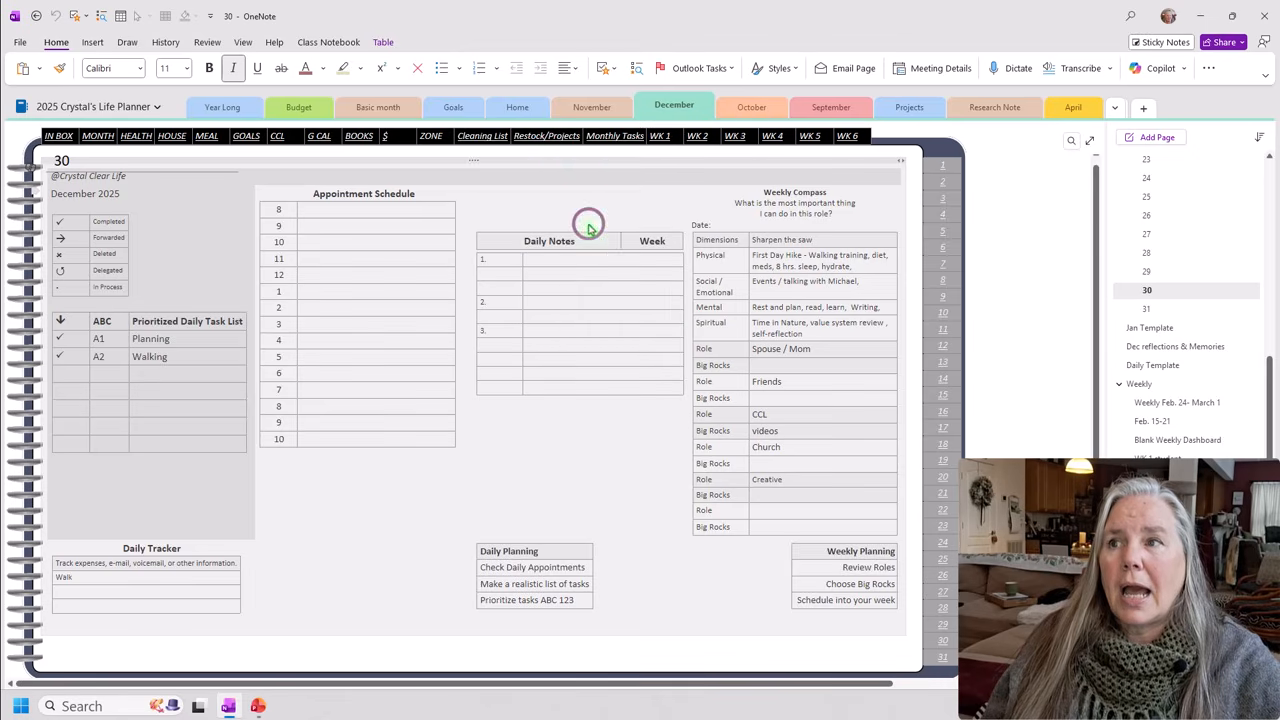
Paste the copied daily layout onto the 2026 Daily Page in the 2026 Crystal's Life Planner, keeping source formatting.
left_click(135, 107)
left_click(119, 154)
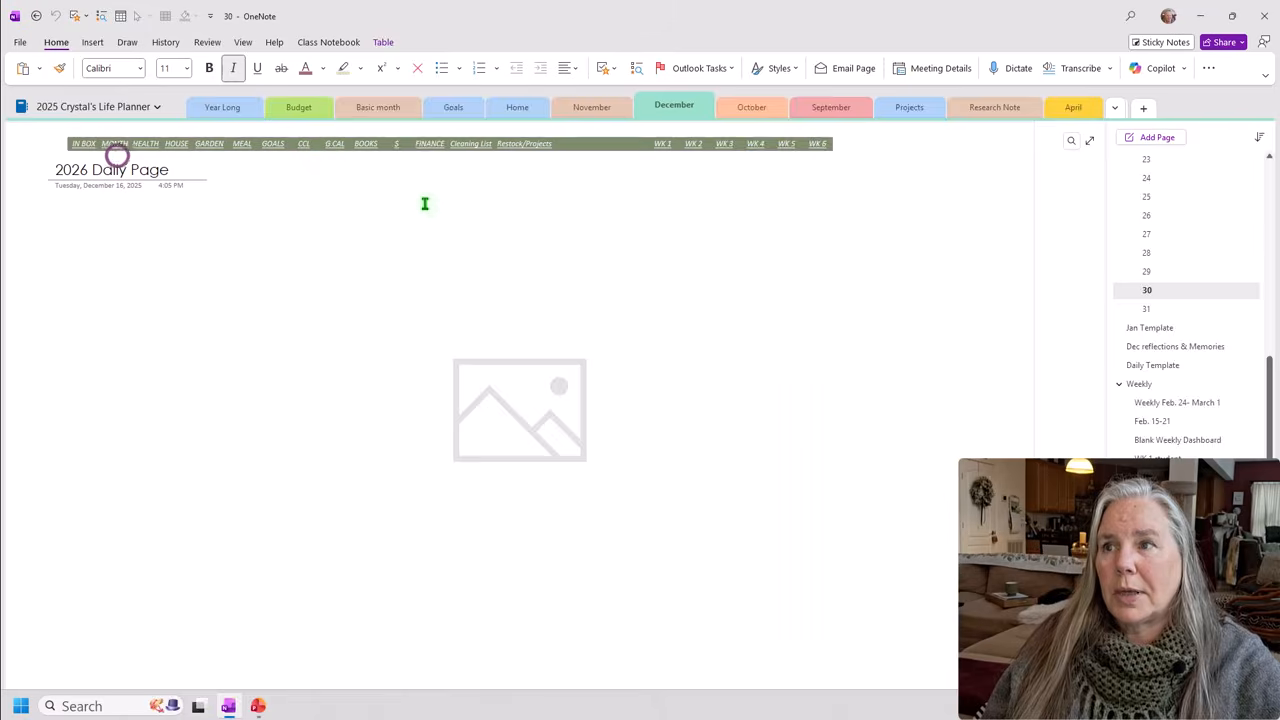
right_click(100, 231)
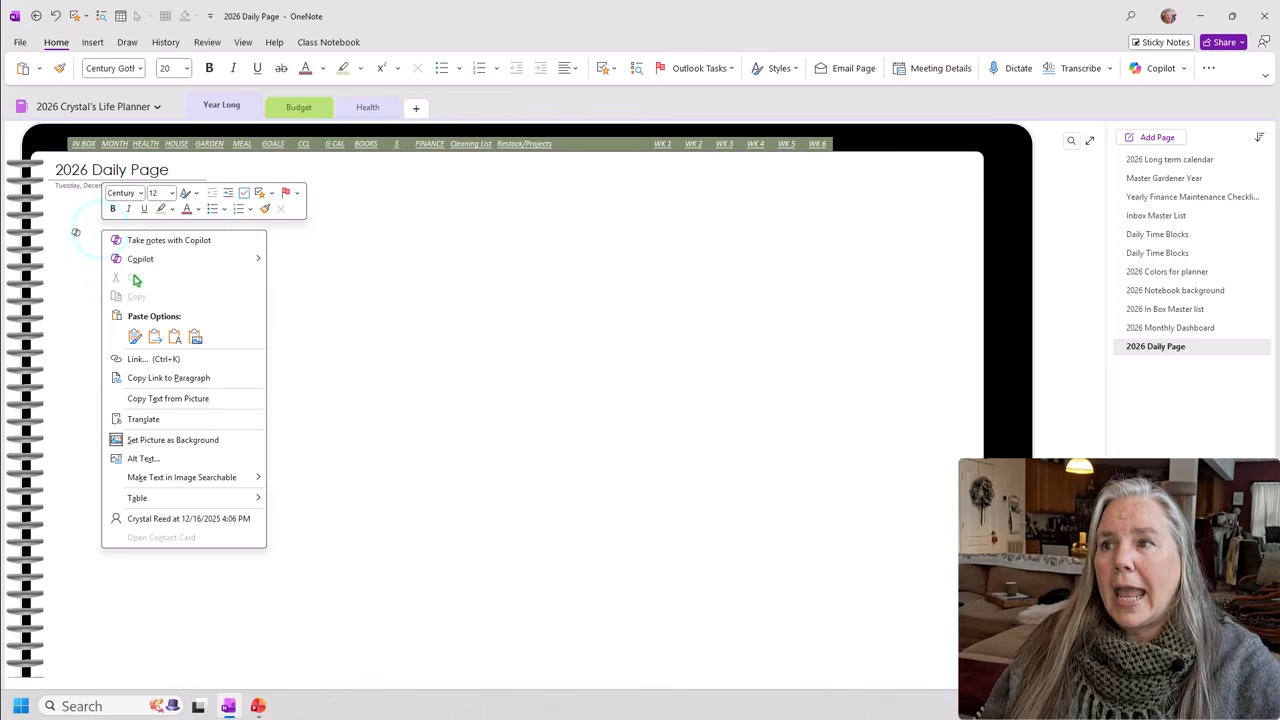
left_click(135, 337)
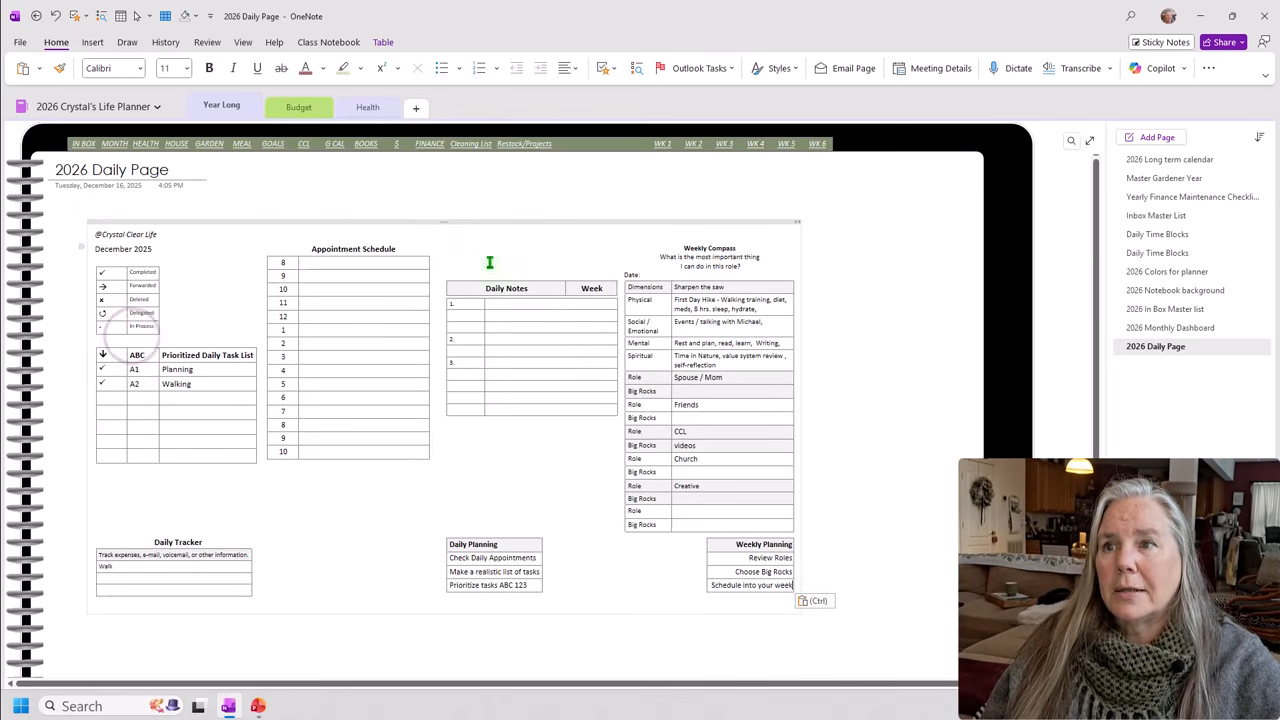
Move the pasted layout container up beneath the page title and widen it to nearly the notebook page's full width.
left_click_drag(439, 222, 407, 190)
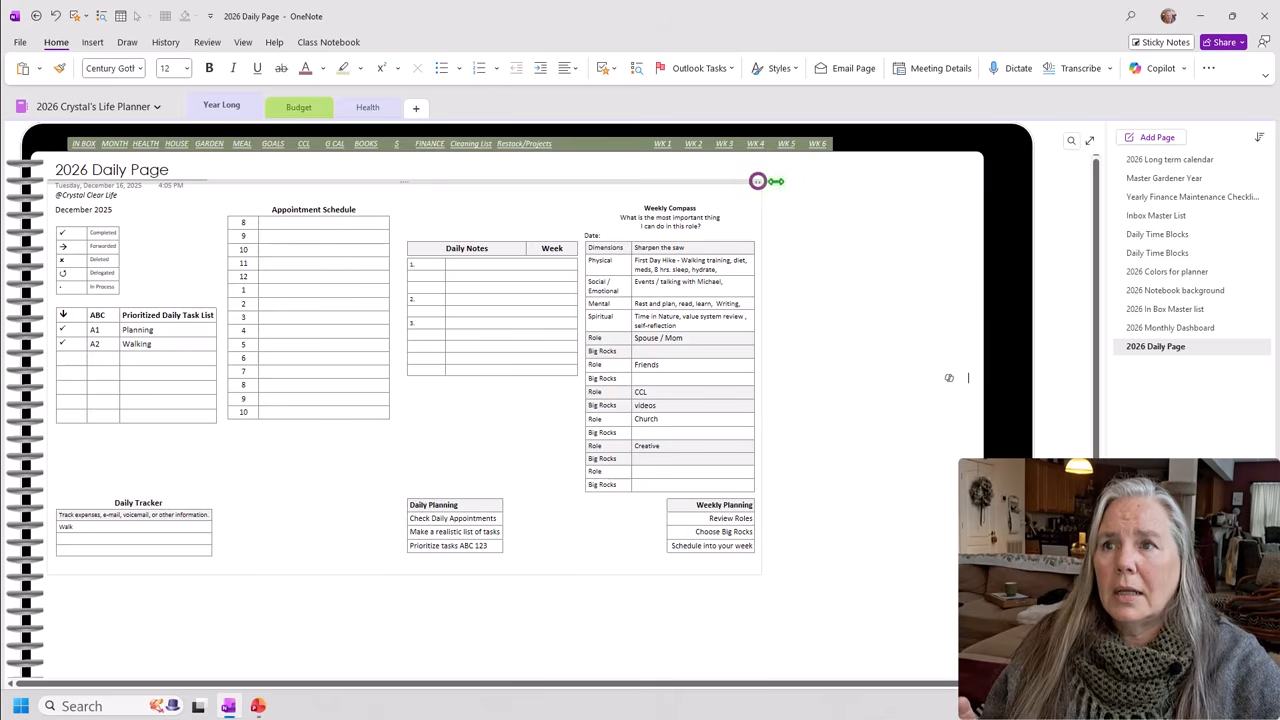
left_click_drag(757, 181, 983, 181)
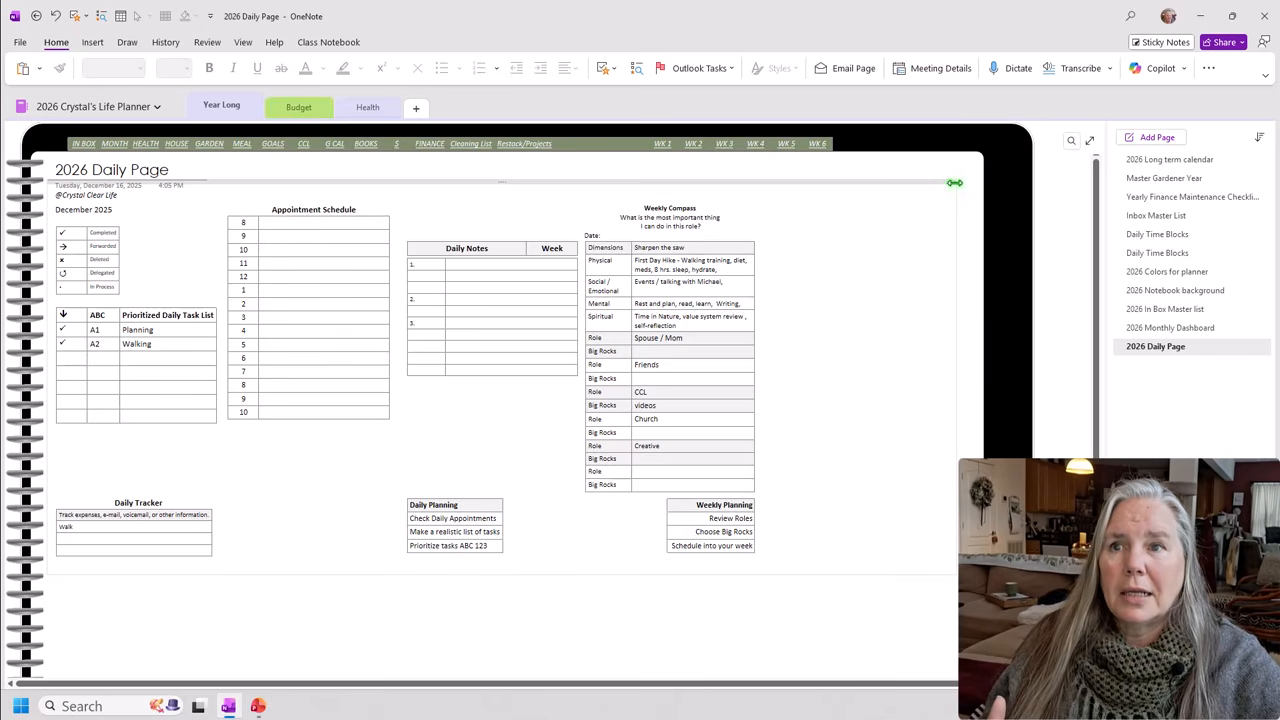
left_click_drag(955, 182, 969, 182)
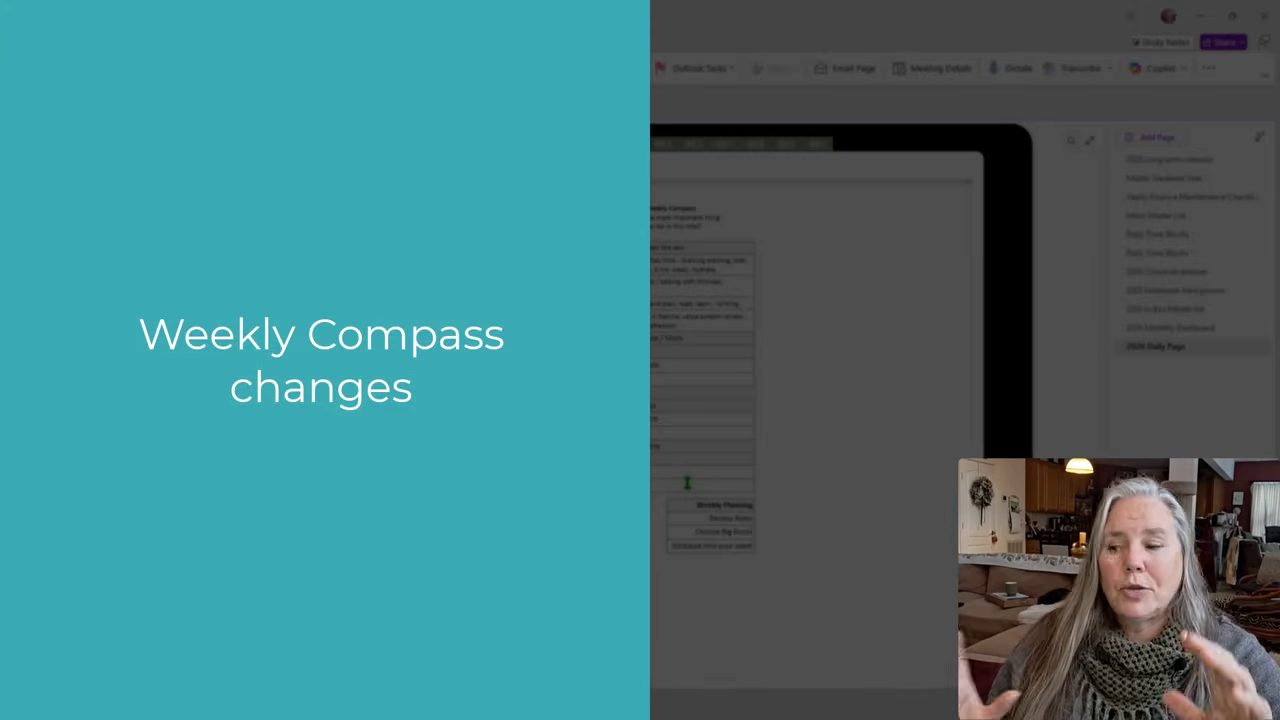
Delete the "Date:" label above the Weekly Compass table.
scroll(662, 420, "up", 4)
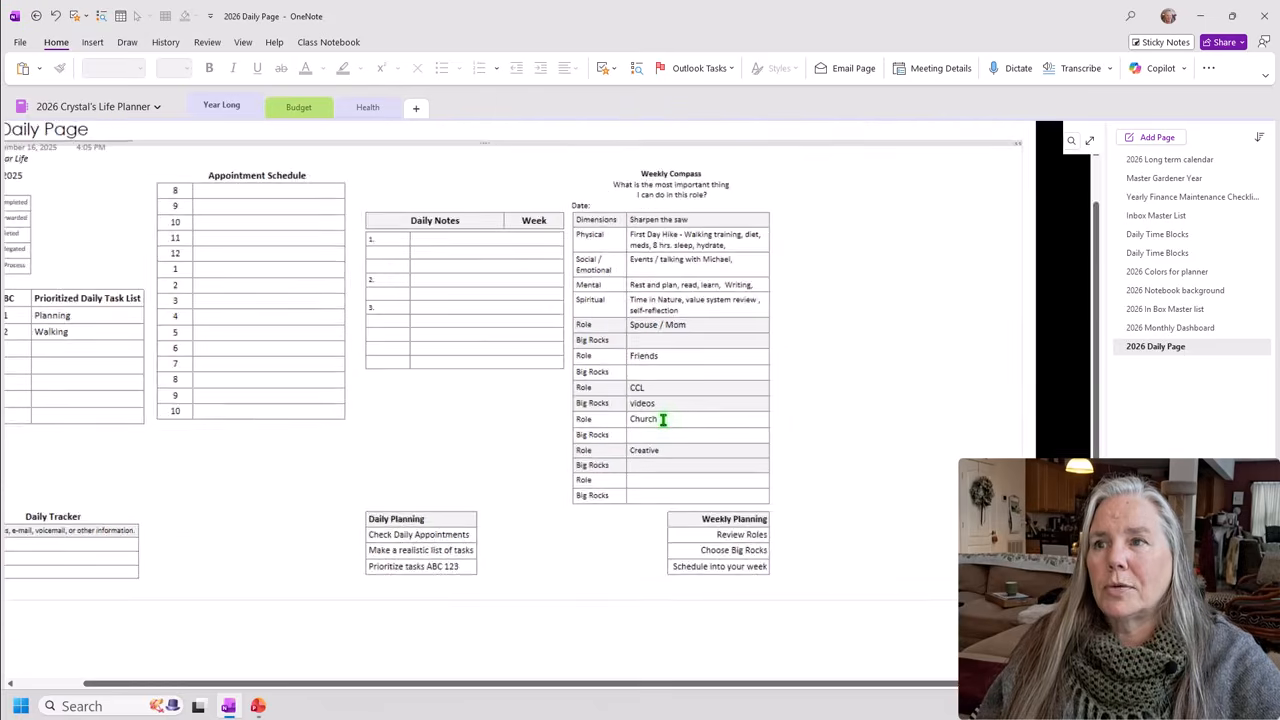
scroll(662, 420, "up", 5)
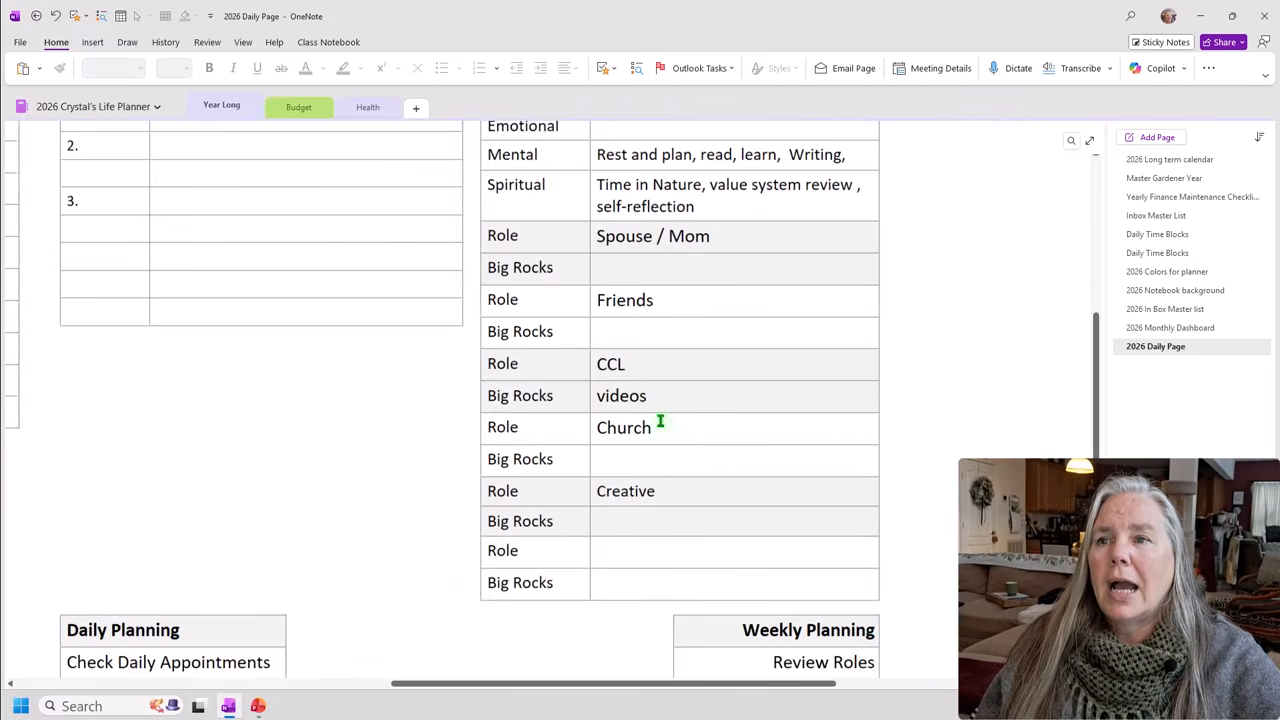
scroll(677, 249, "up", 2)
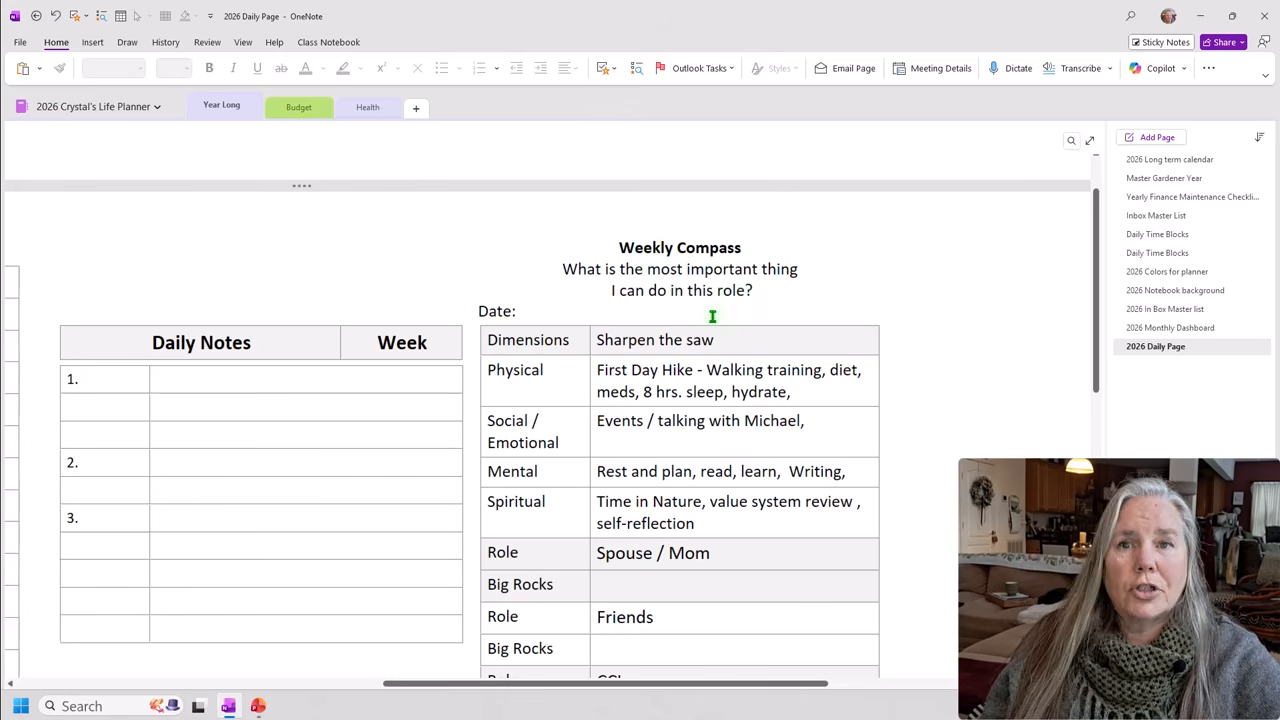
left_click(663, 318)
left_click(586, 311)
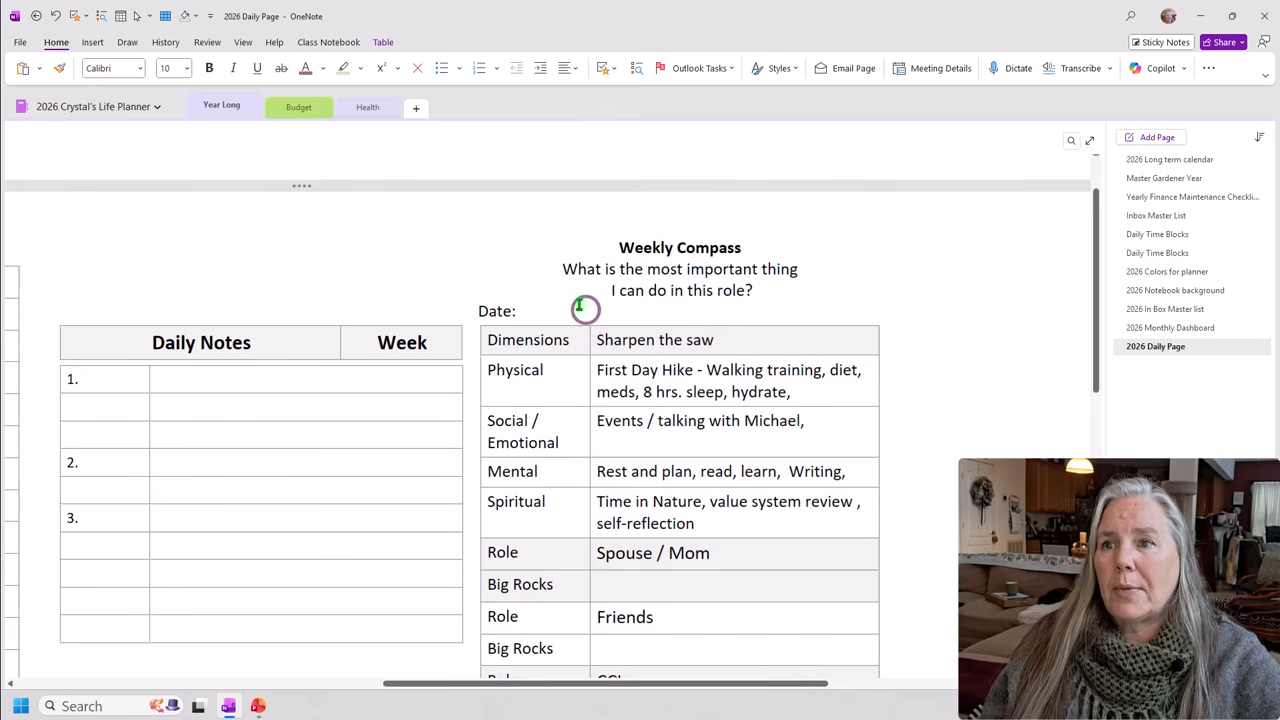
key("BackSpace")
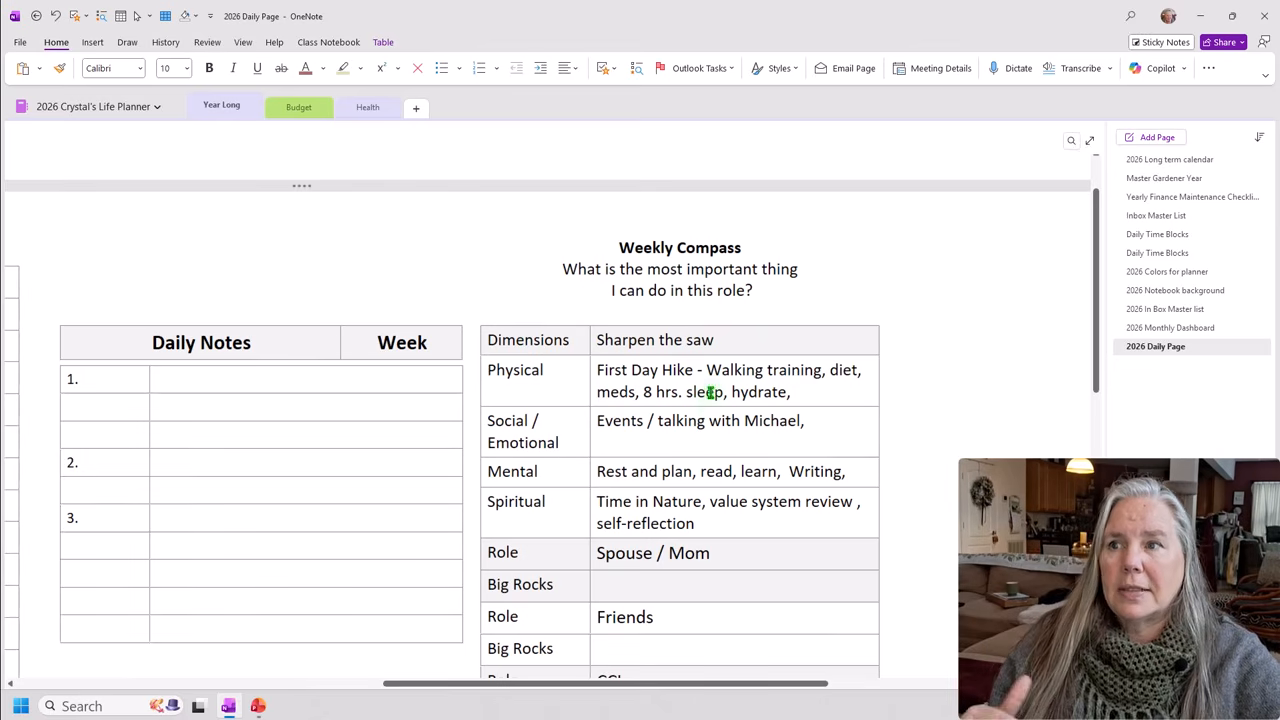
Delete "First Day Hike -" from the Weekly Compass's Physical row and append "record my data" to that row's text.
scroll(710, 402, "down", 1)
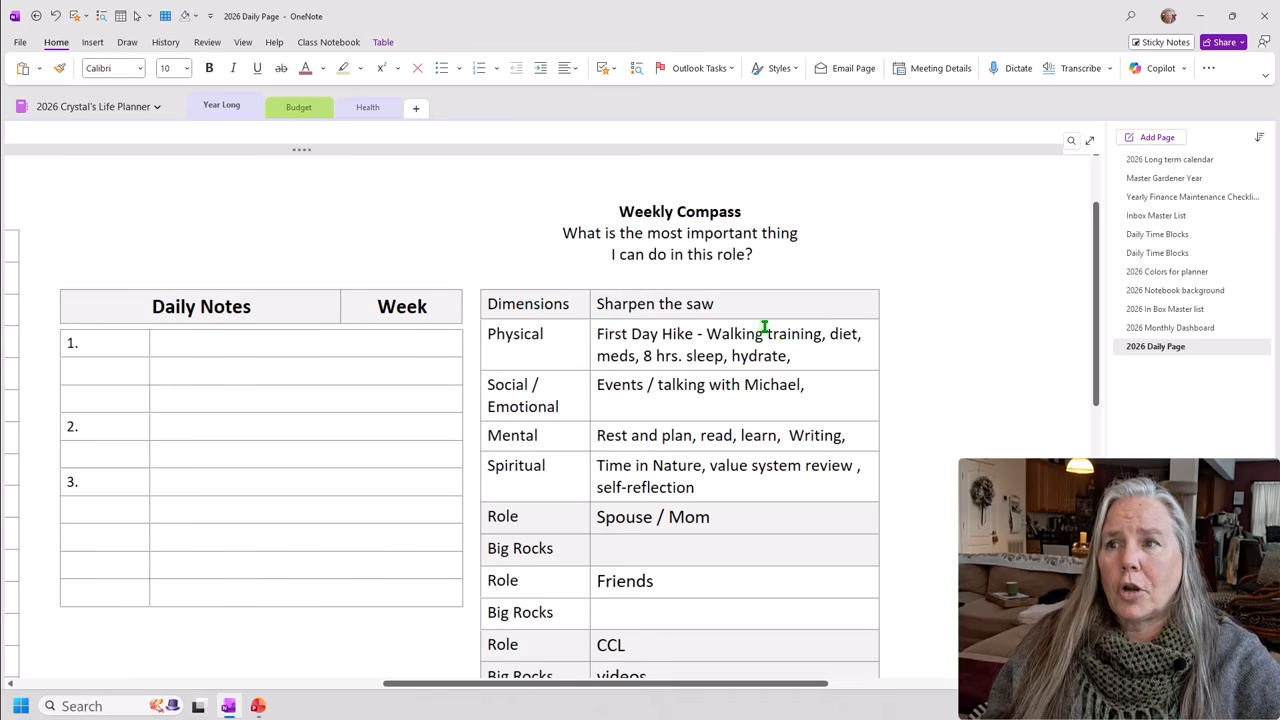
left_click(597, 333)
left_click_drag(609, 333, 704, 336)
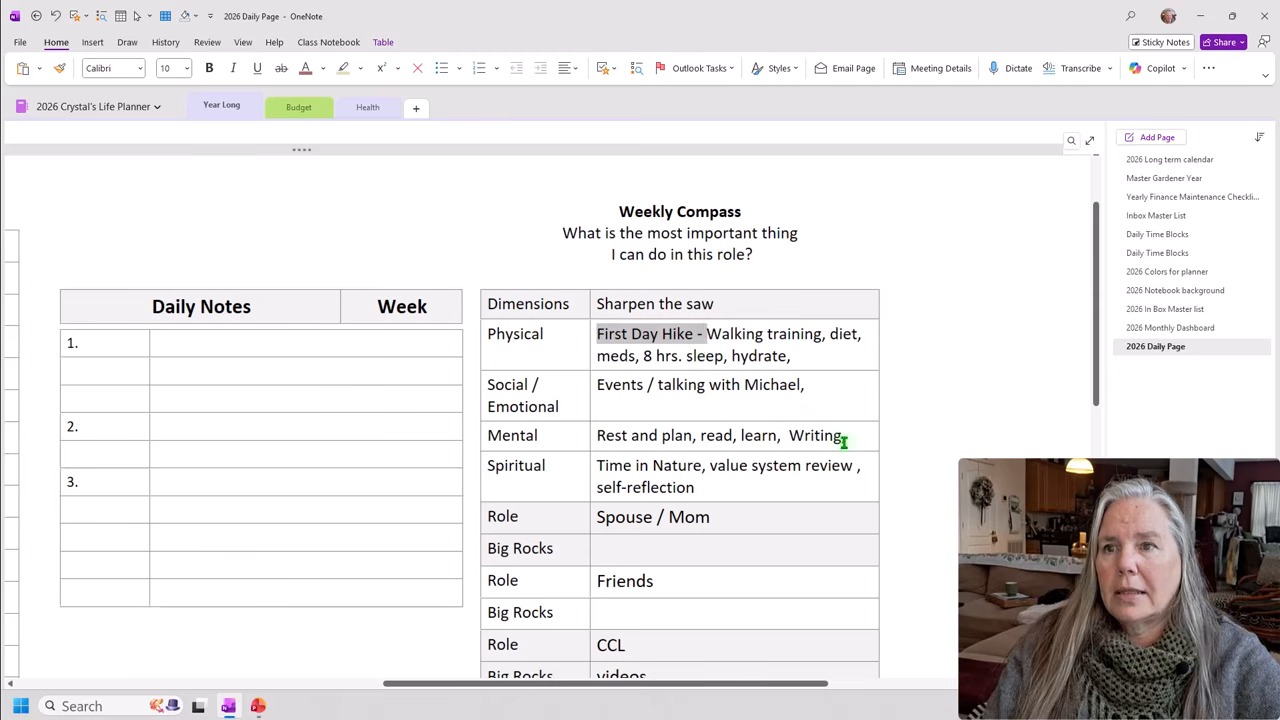
key("Delete")
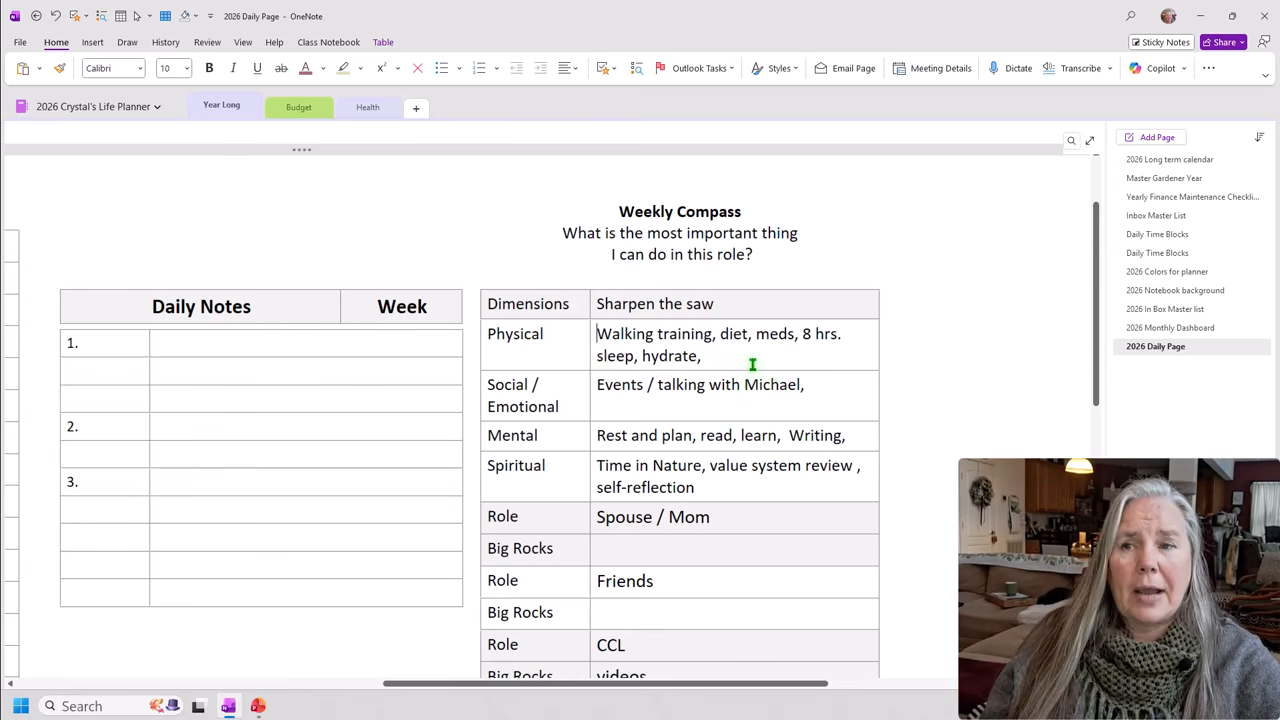
left_click(714, 357)
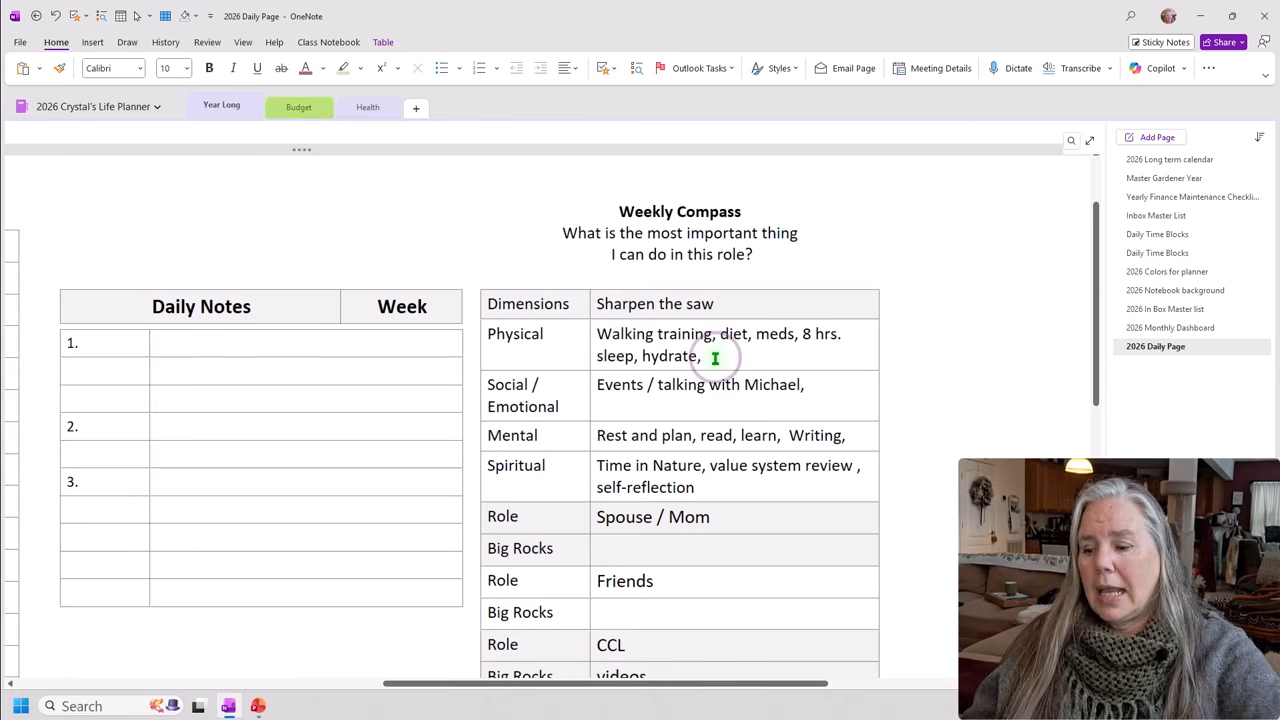
type("rec")
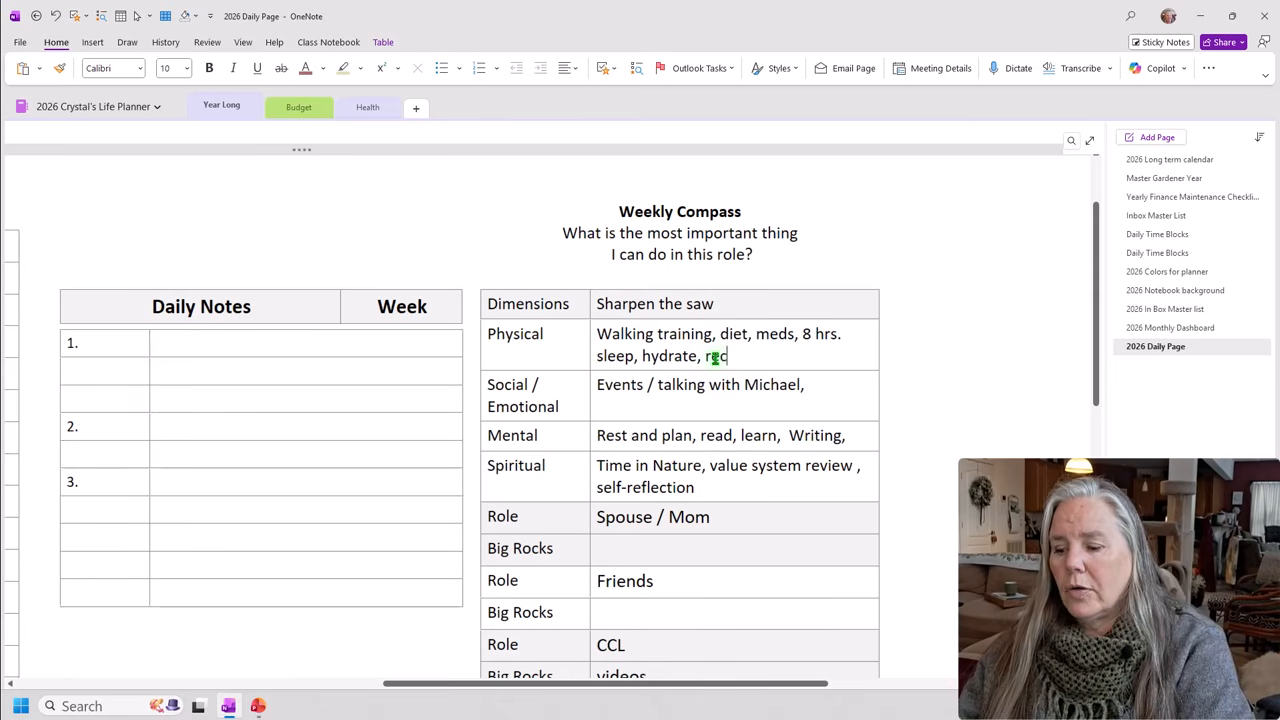
type("ord")
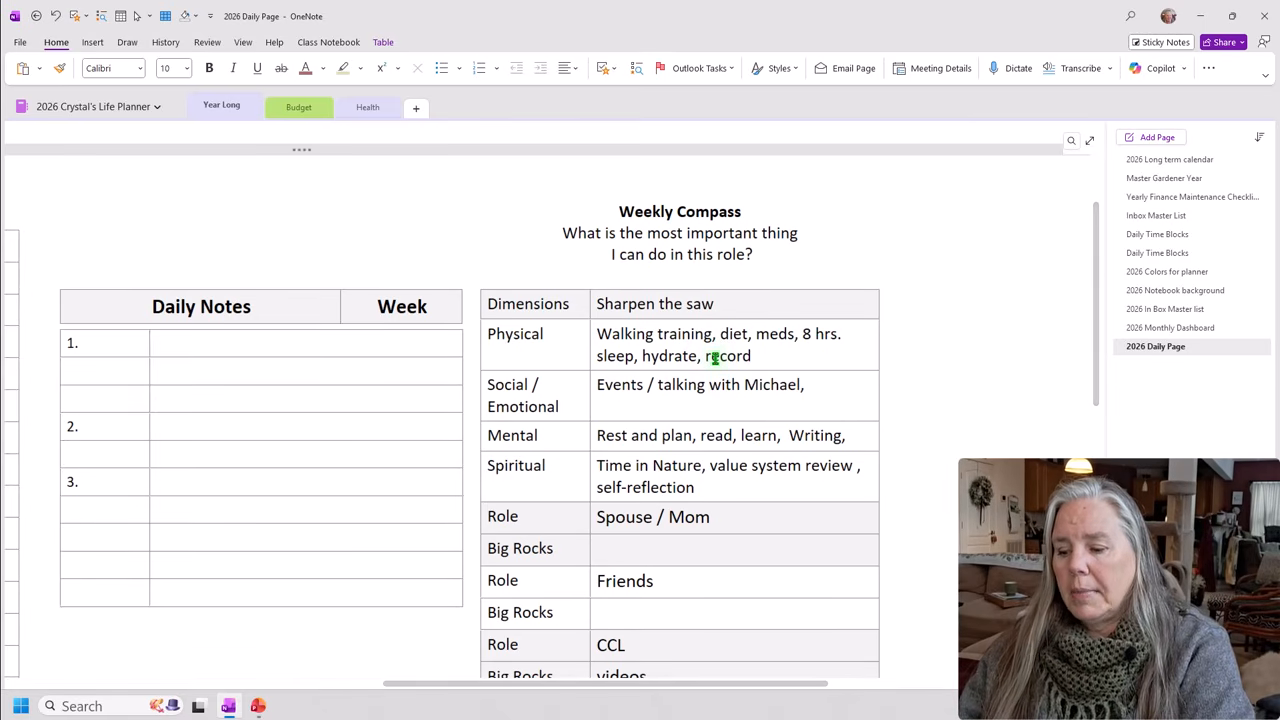
type(" my data")
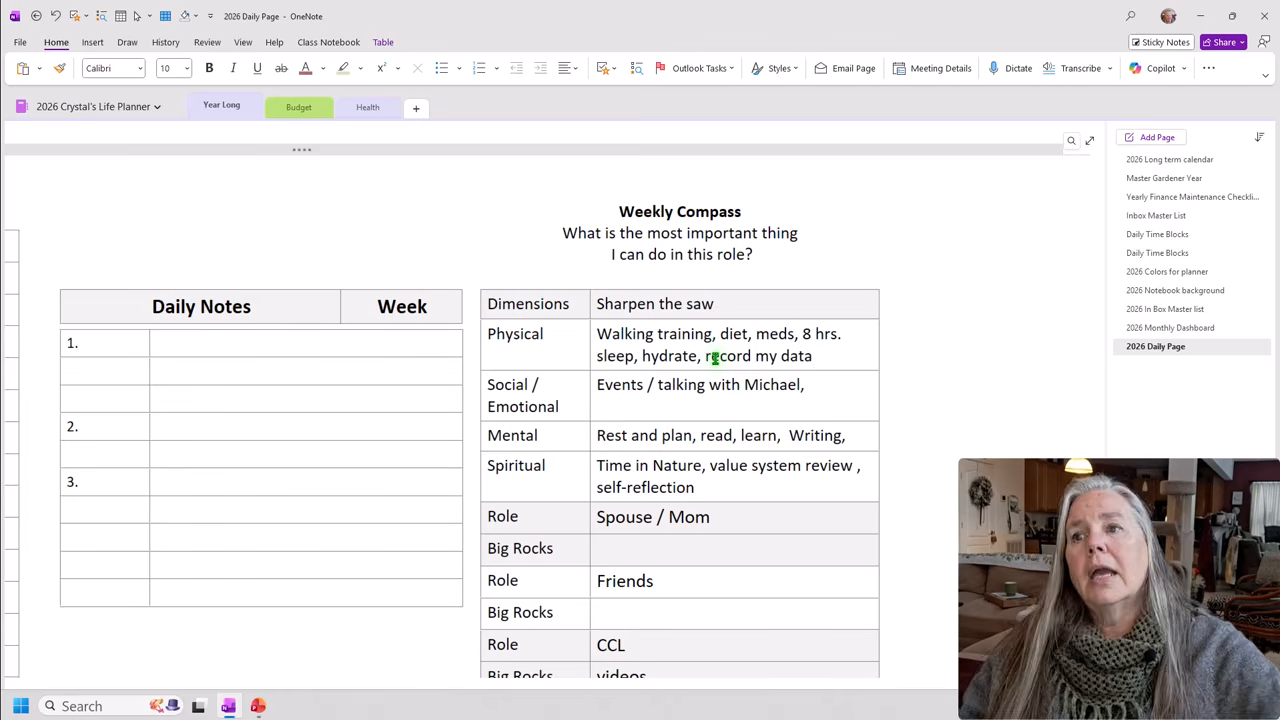
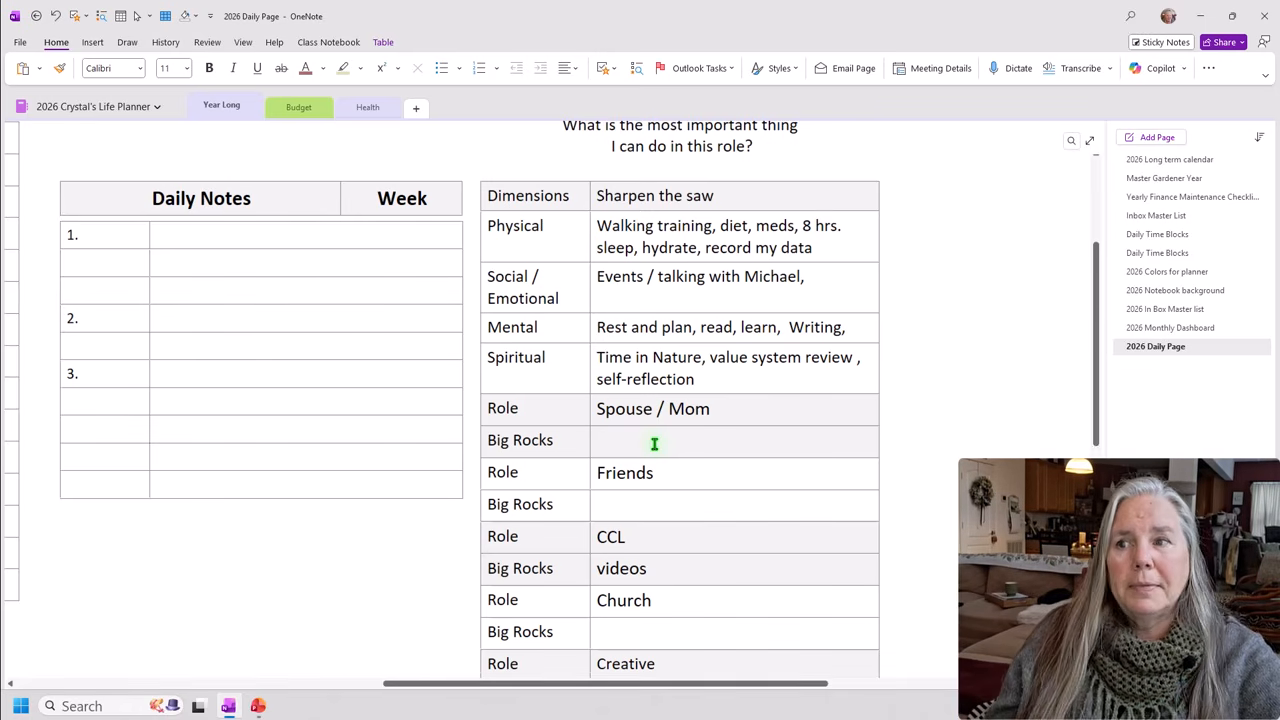
scroll(652, 460, "down", 1)
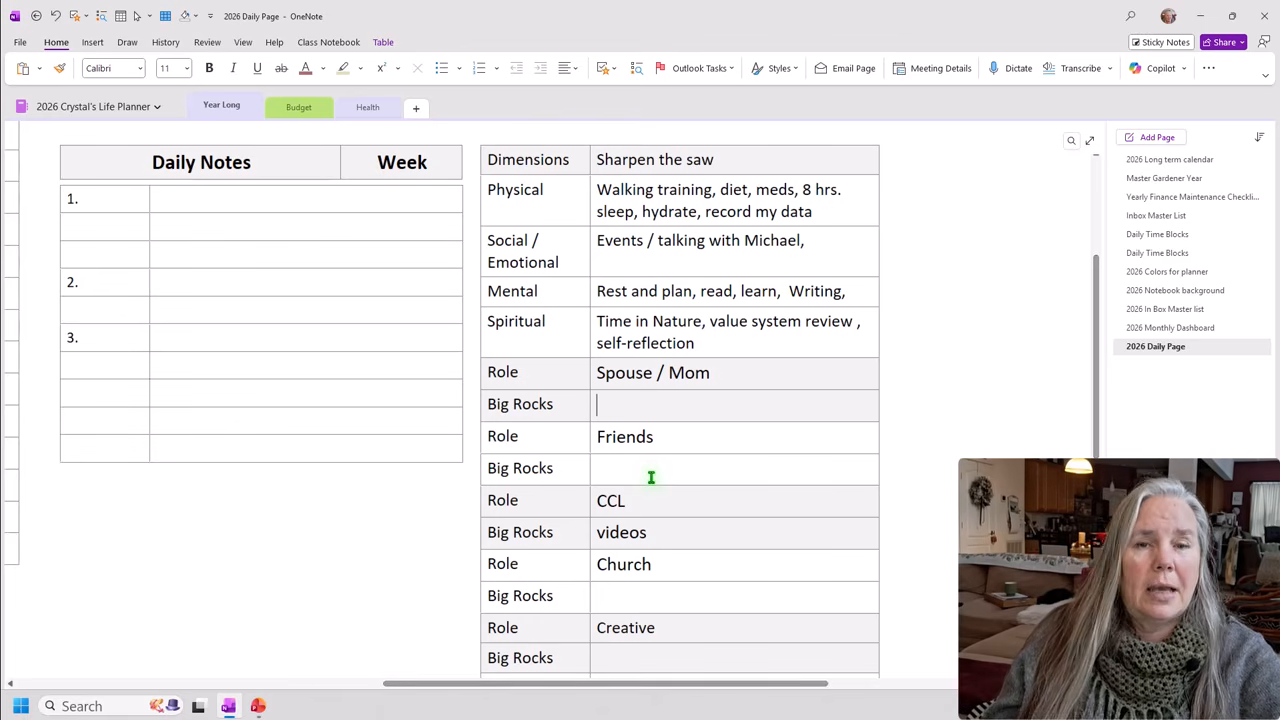
scroll(651, 477, "down", 2)
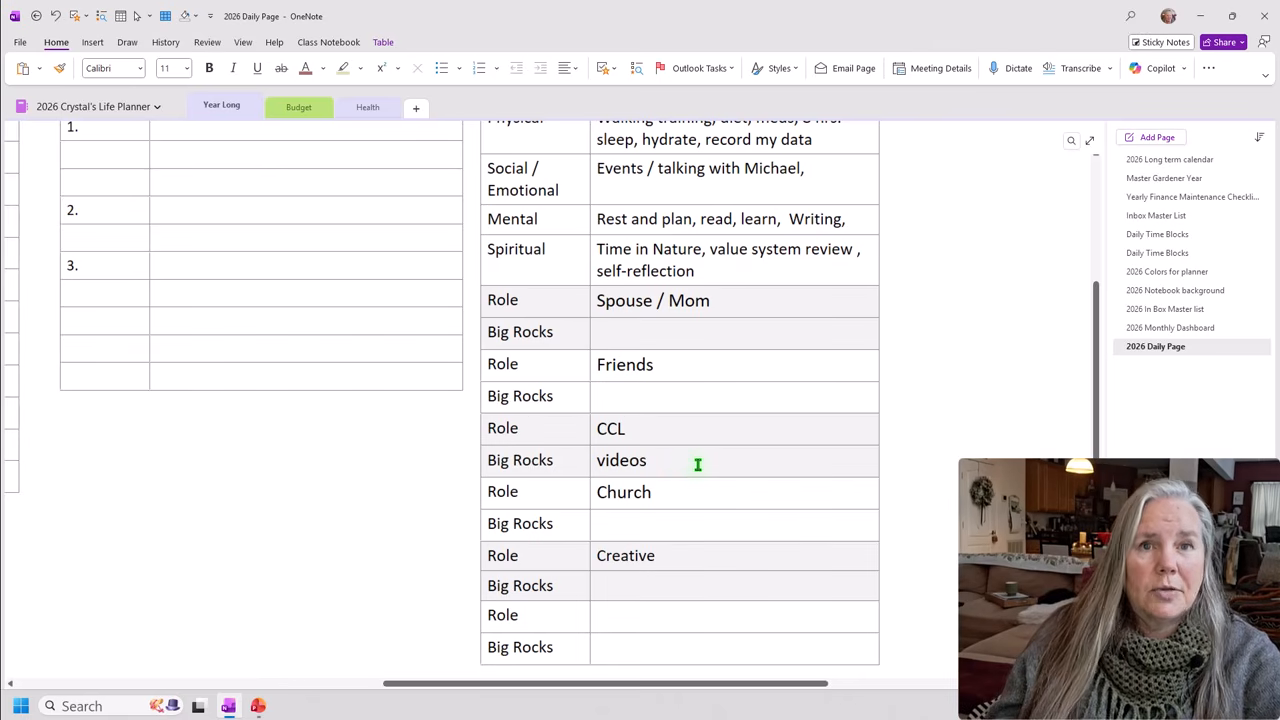
Fill in the empty last Role row of the Weekly Compass table with "Home & Garden".
scroll(694, 489, "down", 1)
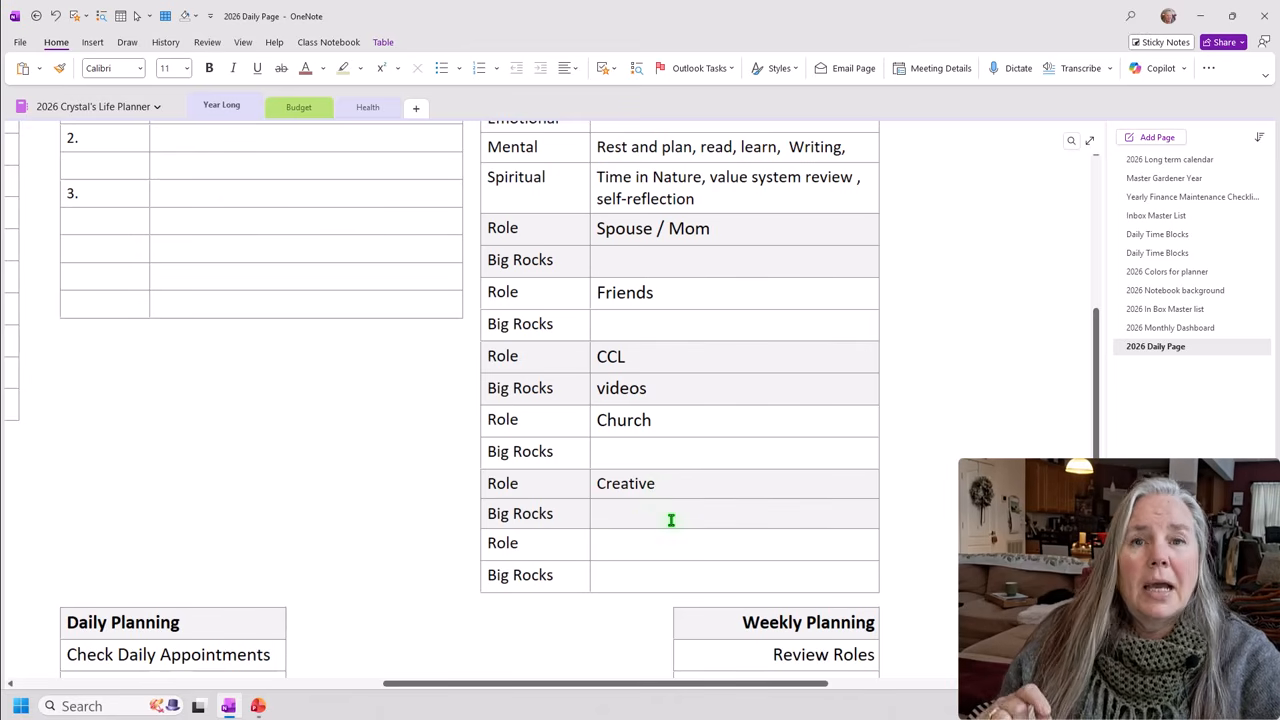
scroll(671, 519, "down", 1)
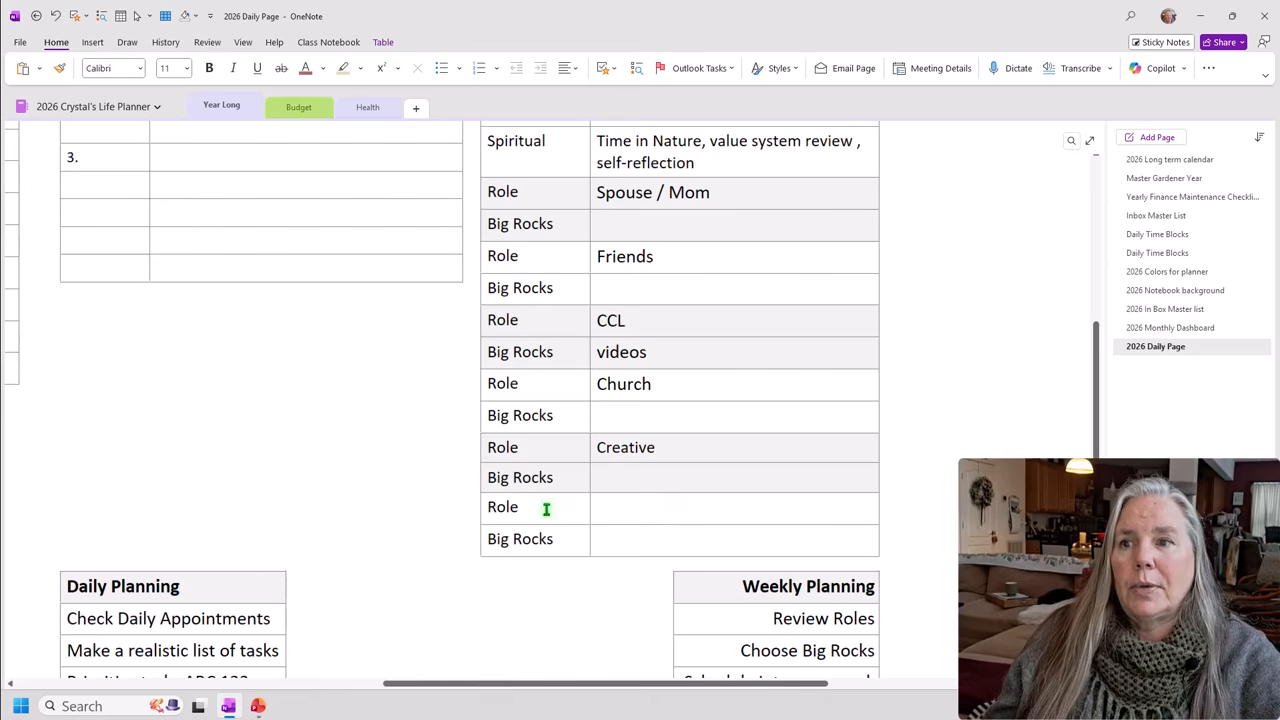
left_click(612, 508)
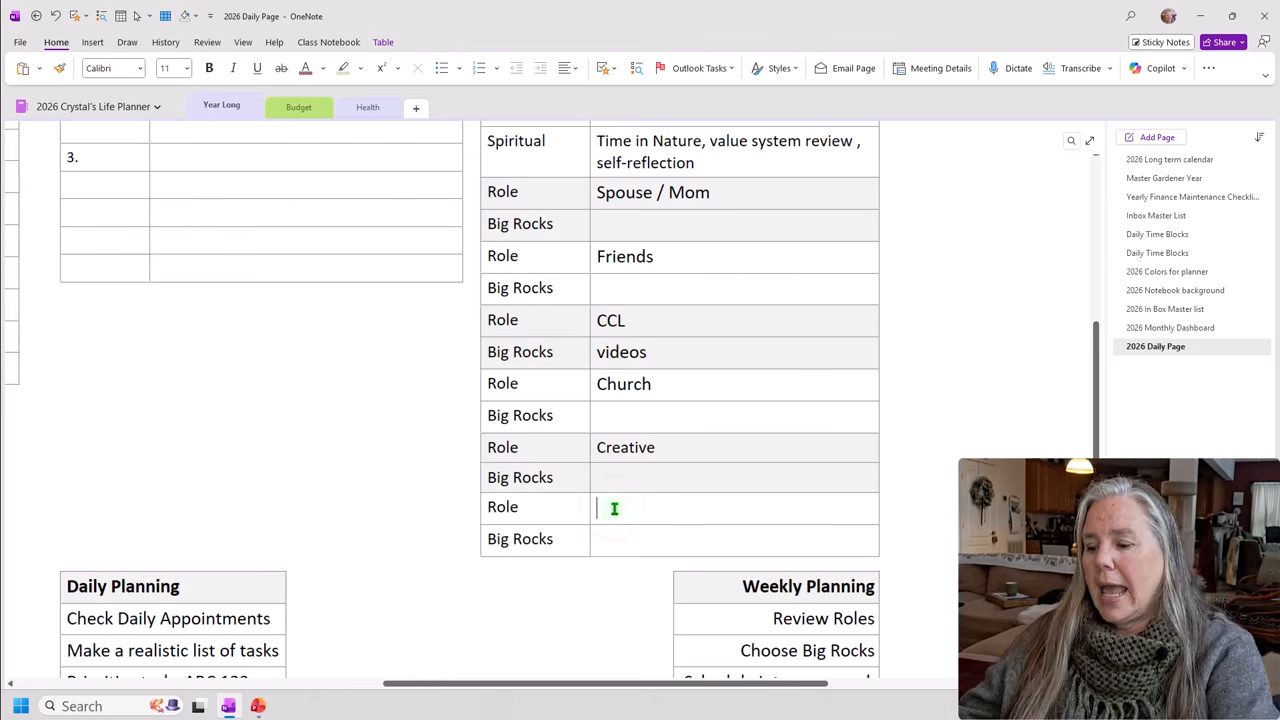
type("Home")
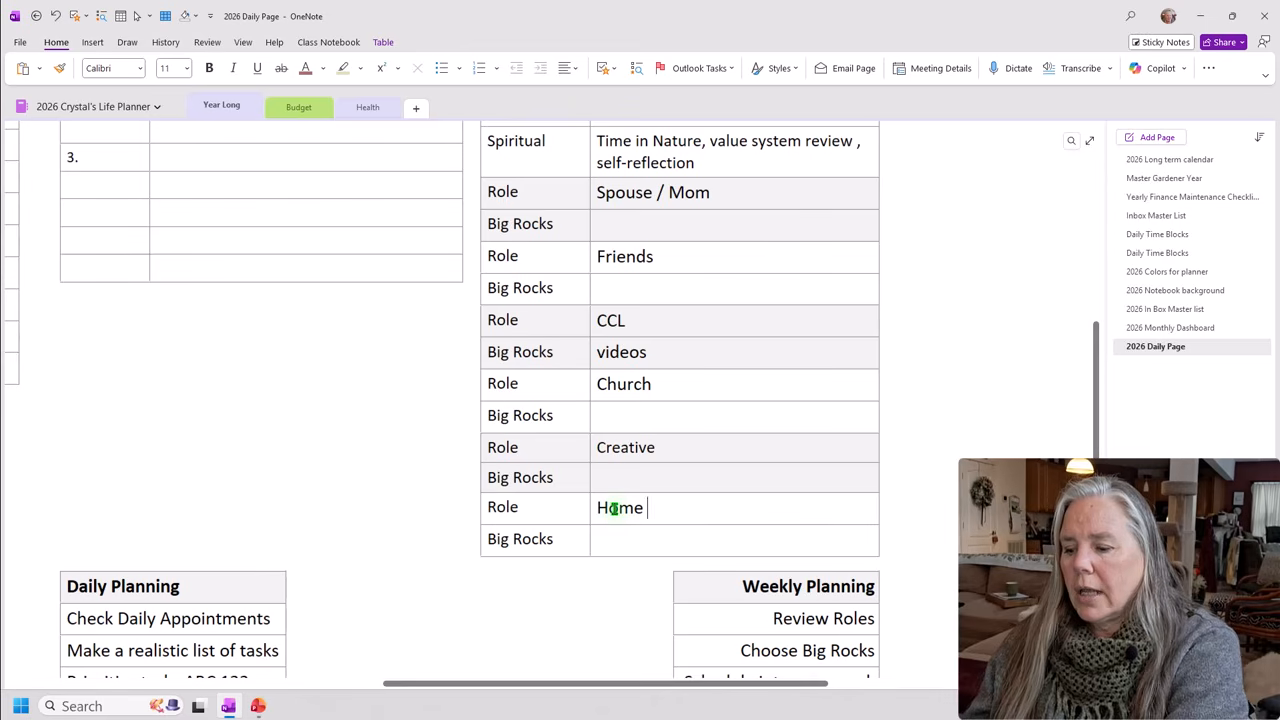
type(" & Gar")
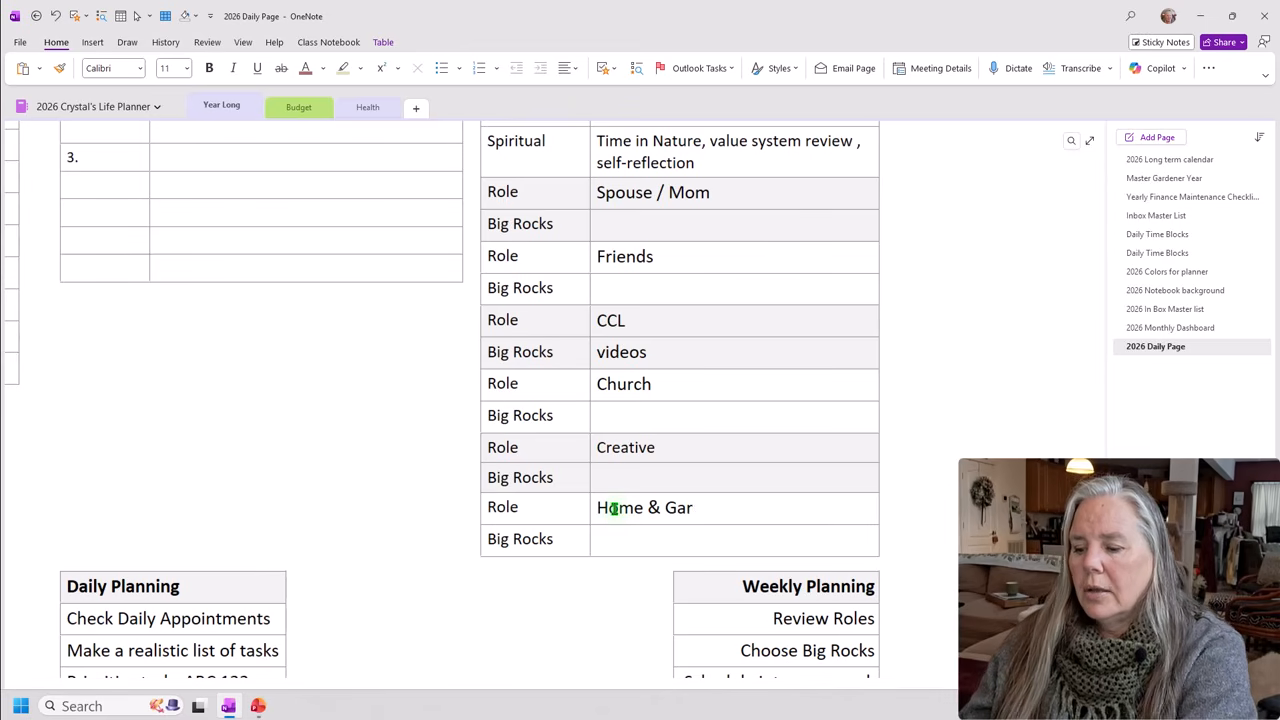
type("den")
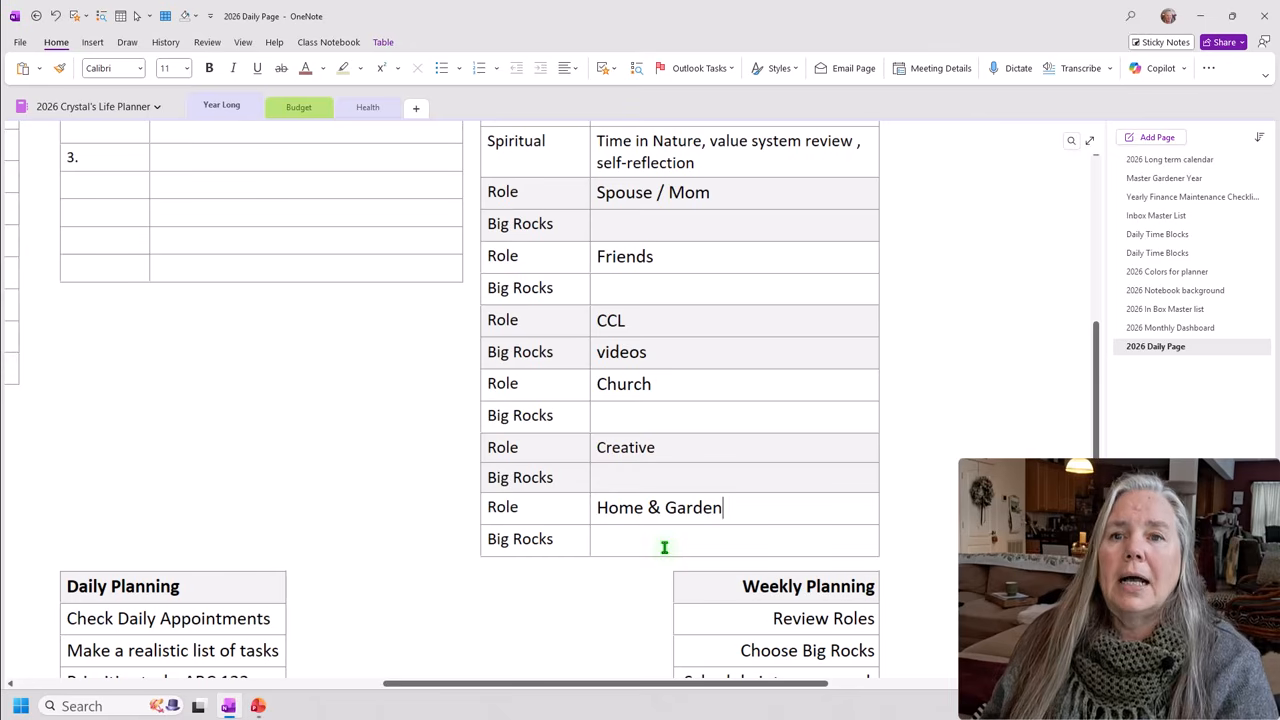
Replace "Walk" in the Daily Tracker table with "Win:".
scroll(664, 547, "up", 5)
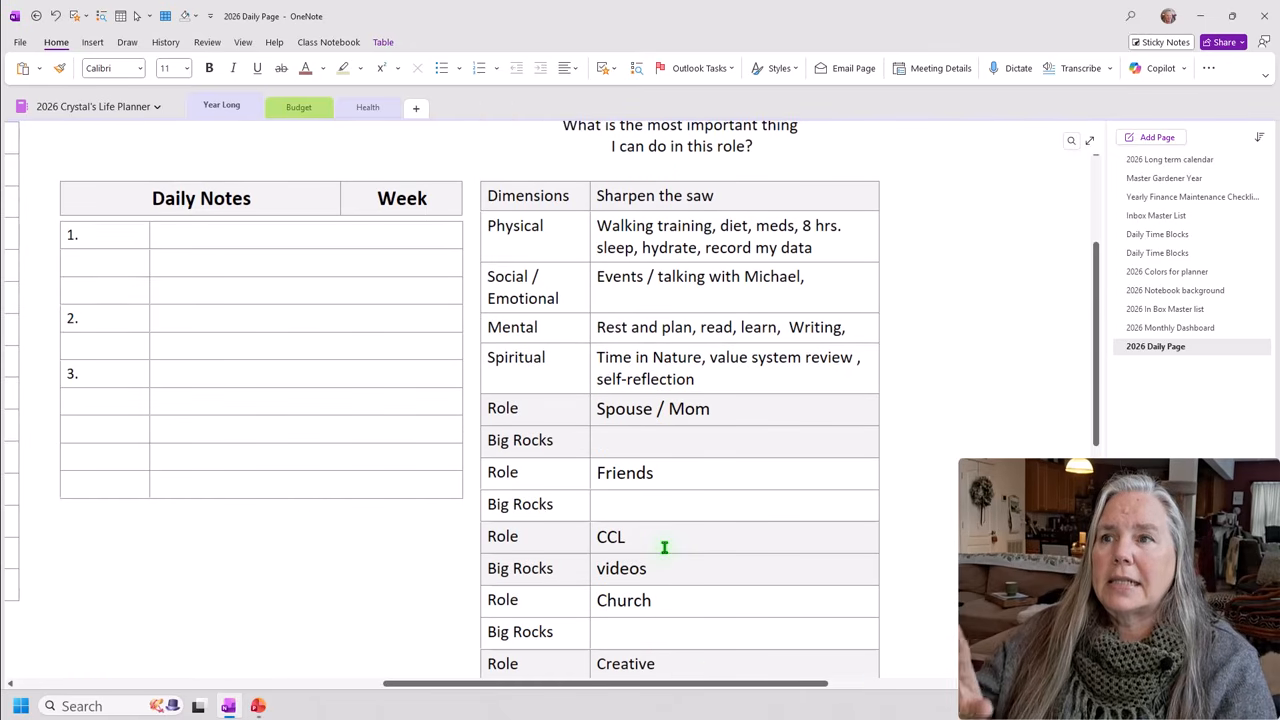
scroll(664, 547, "up", 1)
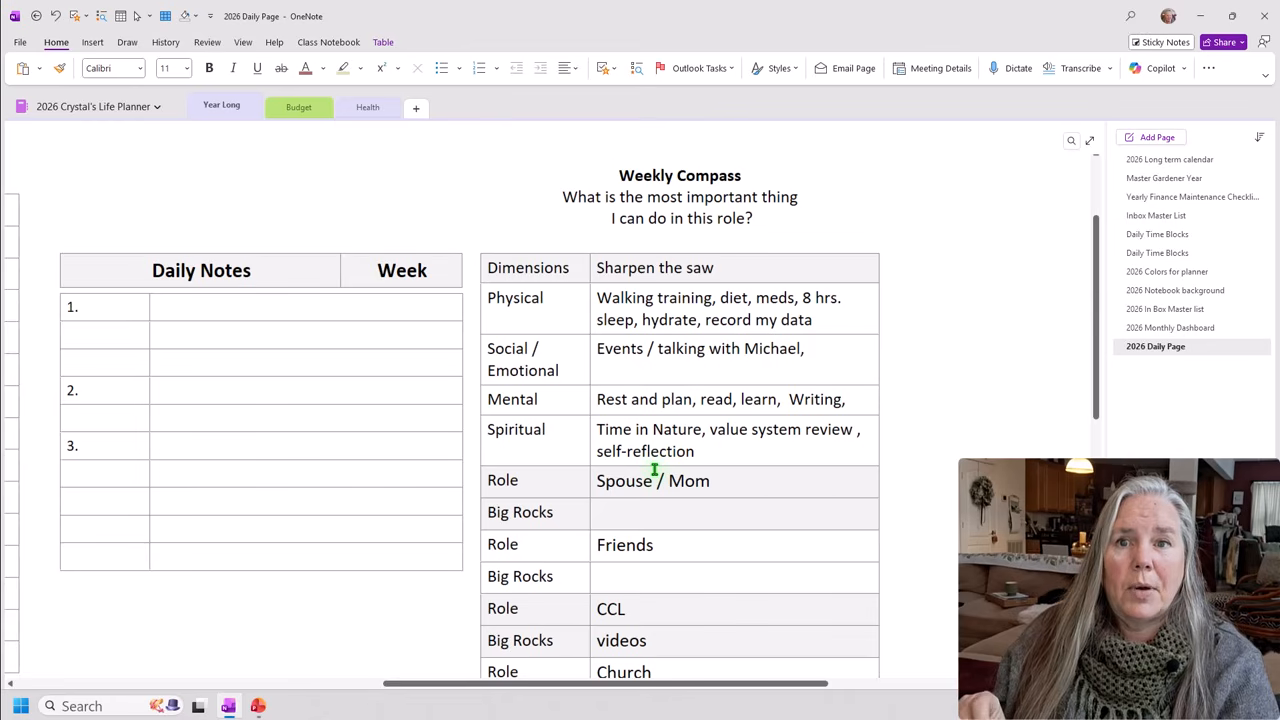
scroll(655, 470, "down", 5)
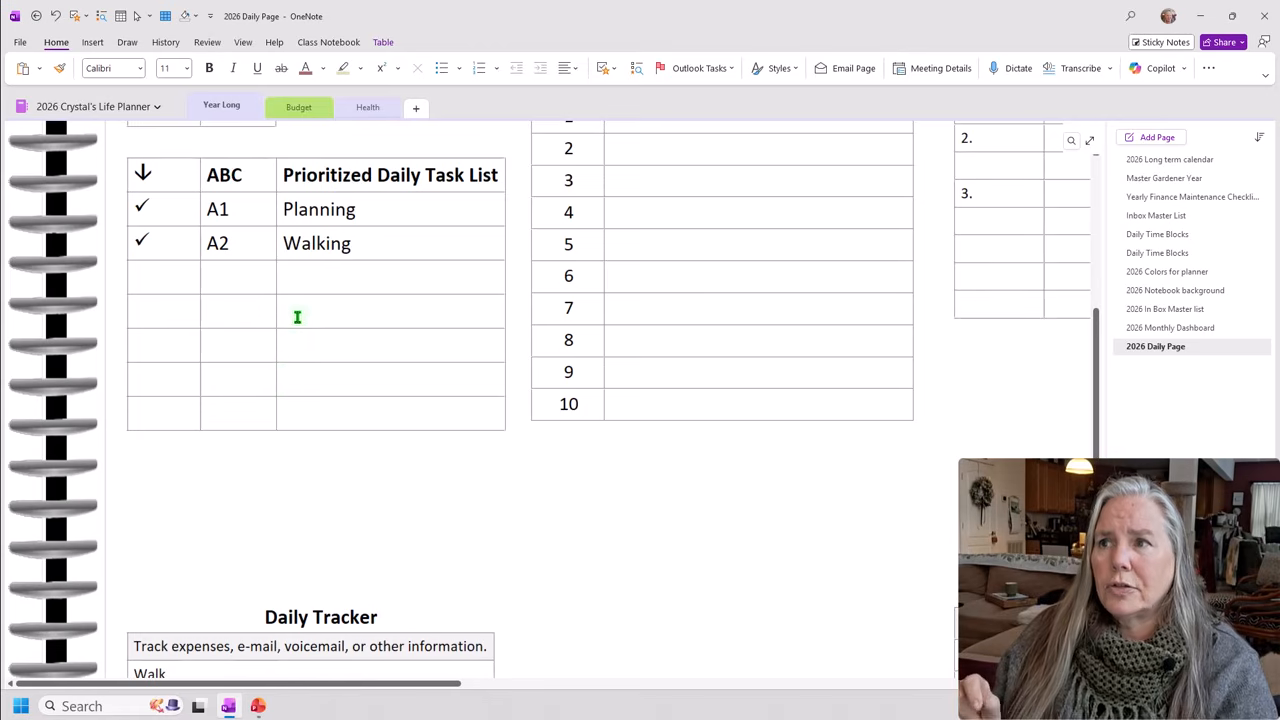
scroll(297, 317, "down", 5)
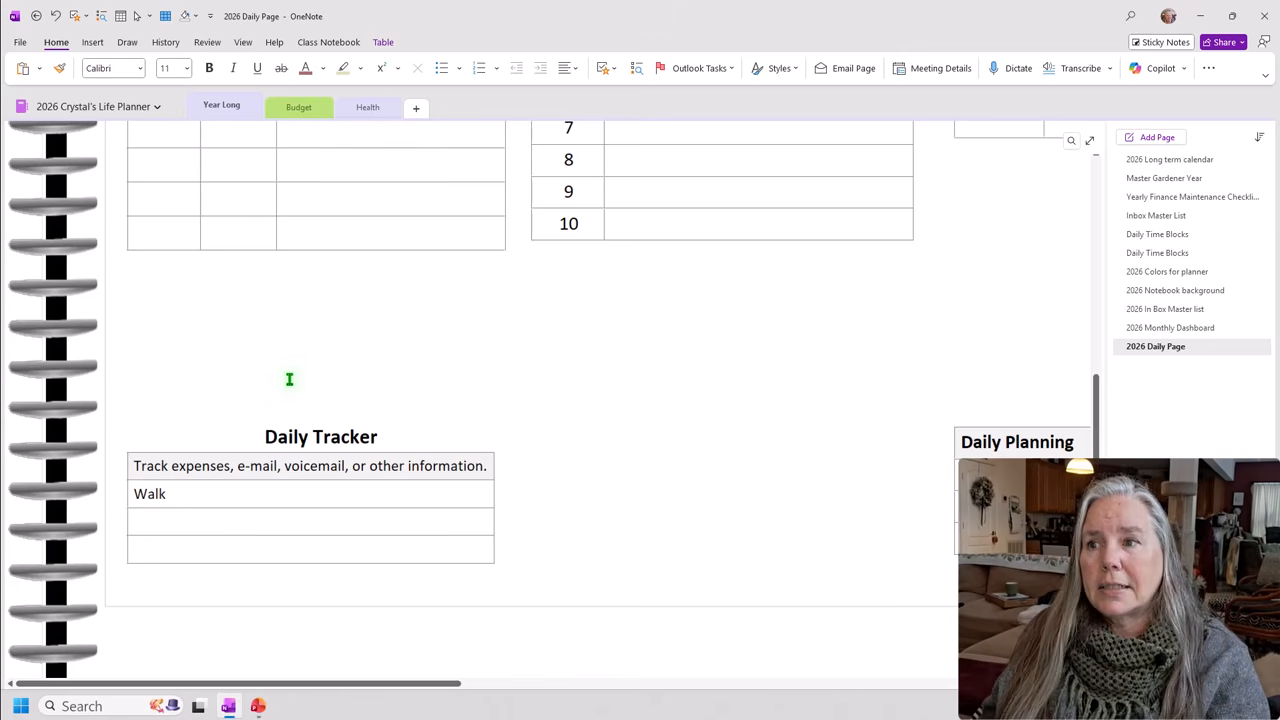
double_click(180, 494)
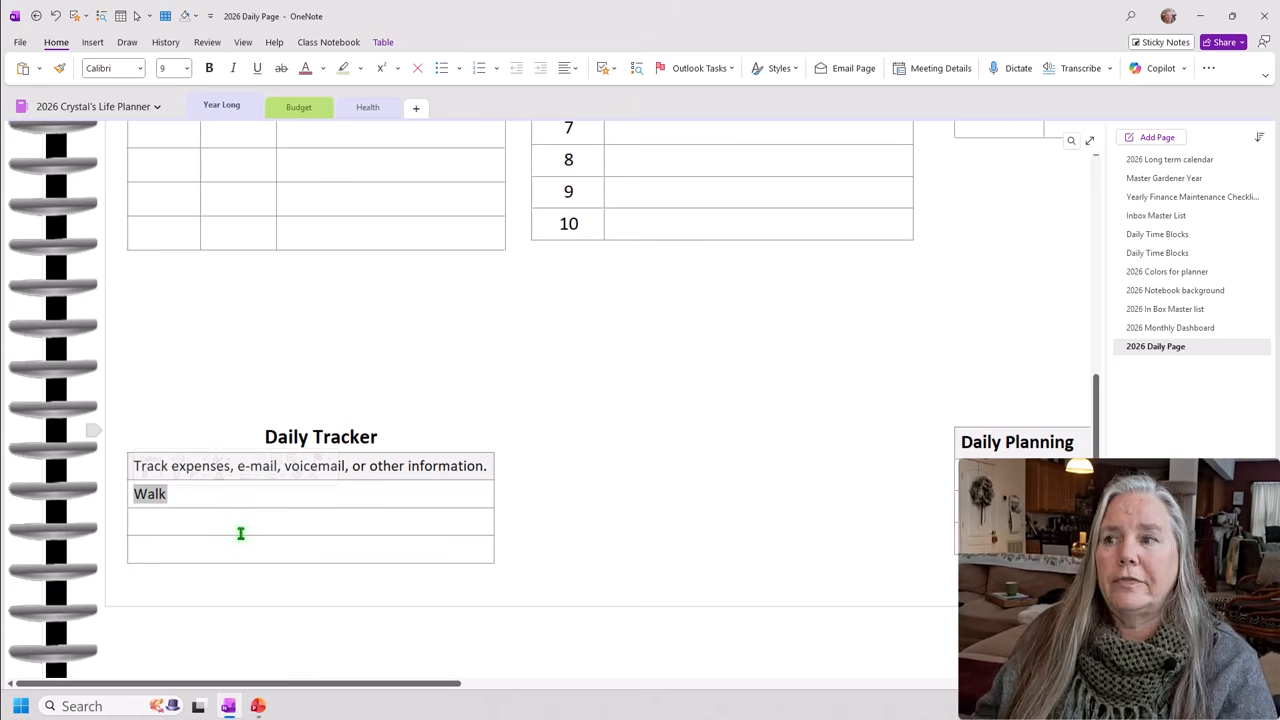
key("BackSpace")
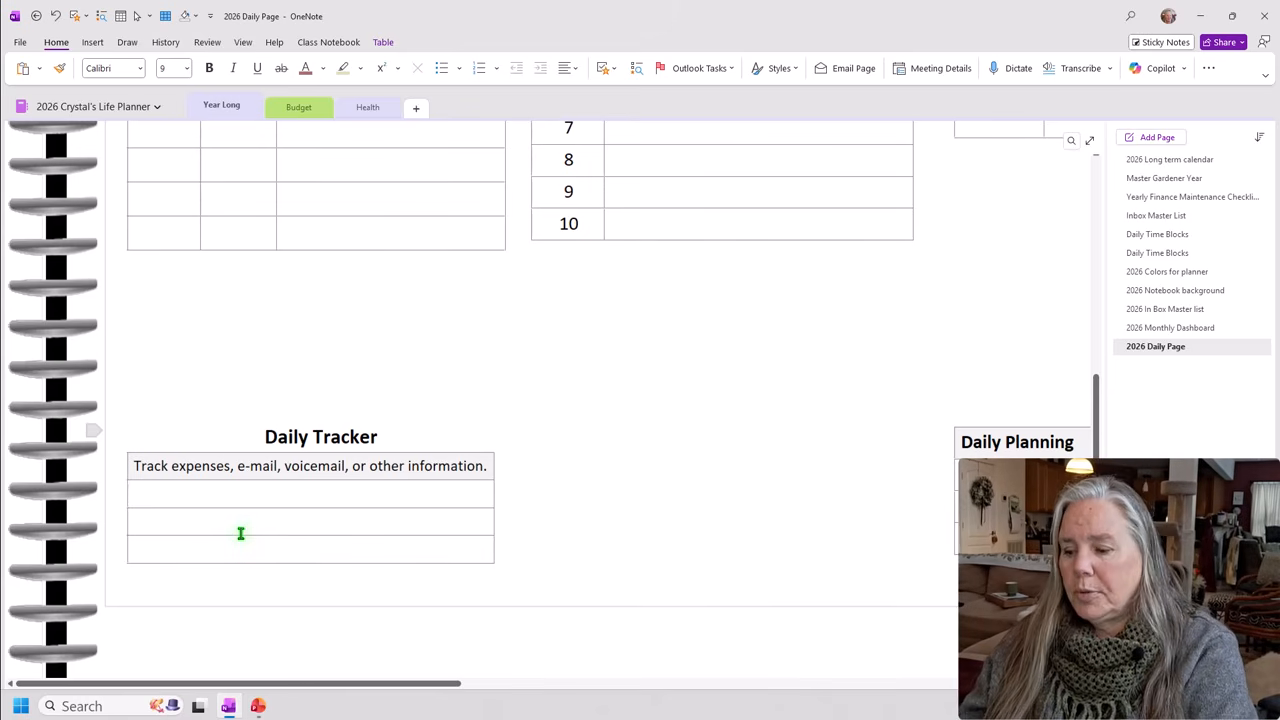
type("Win")
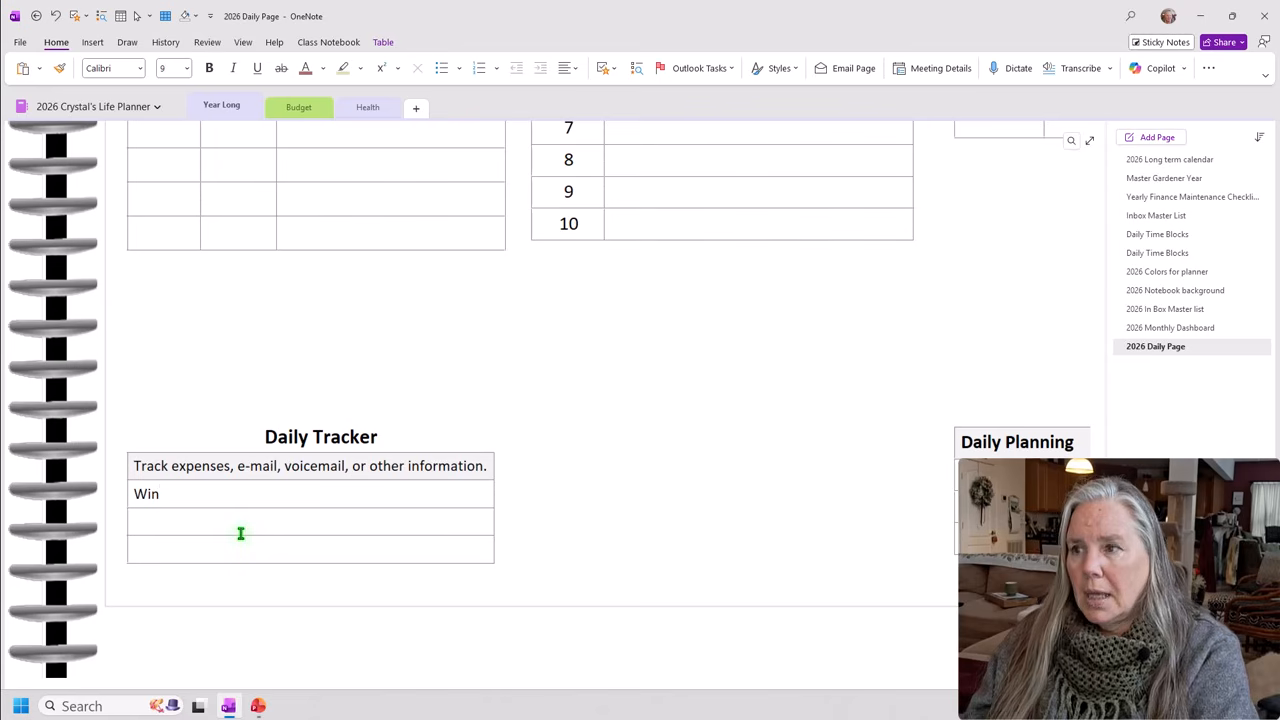
type(":")
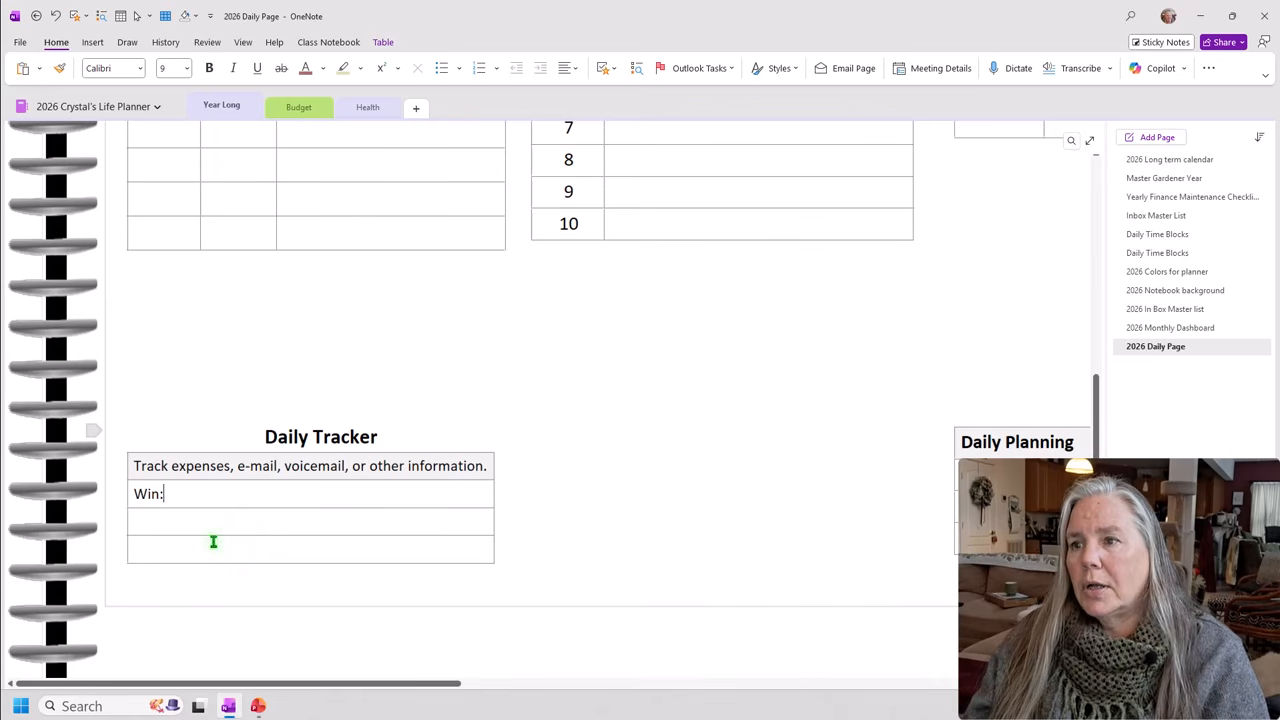
Label the two empty Daily Tracker rows "Gratitude:" and "Kindness:".
left_click(171, 523)
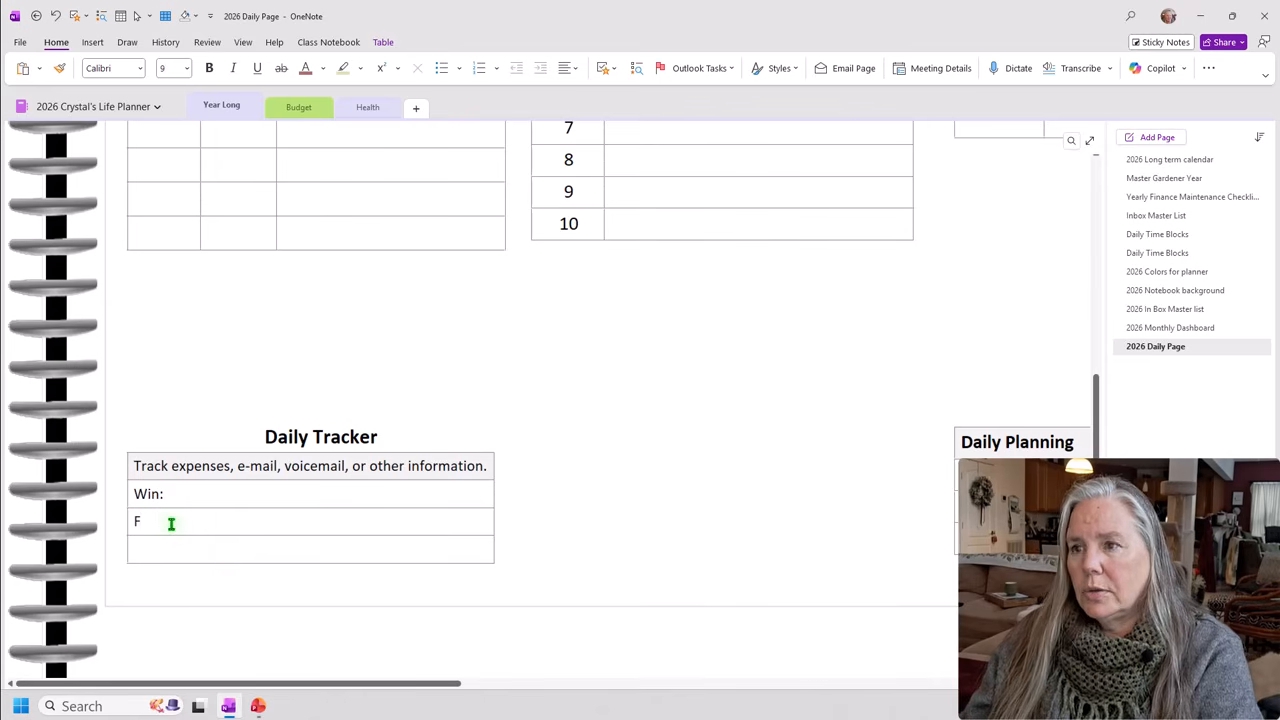
type("Gratit")
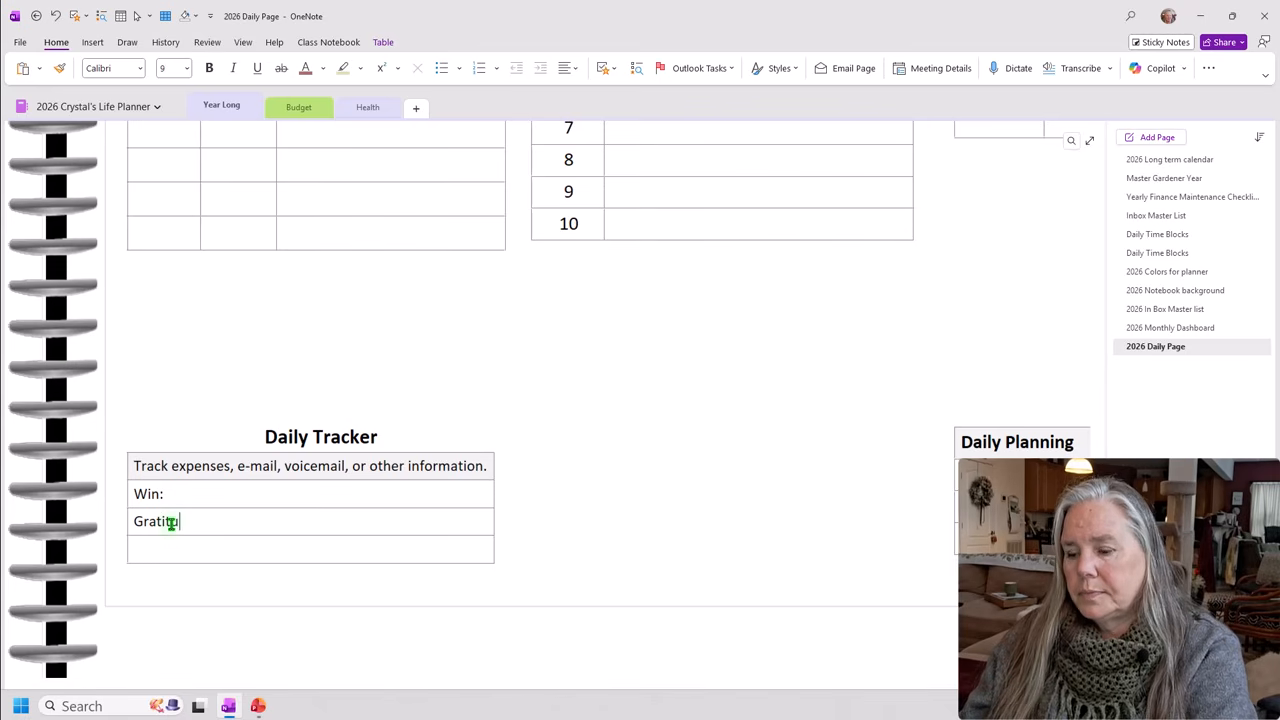
type("ude:")
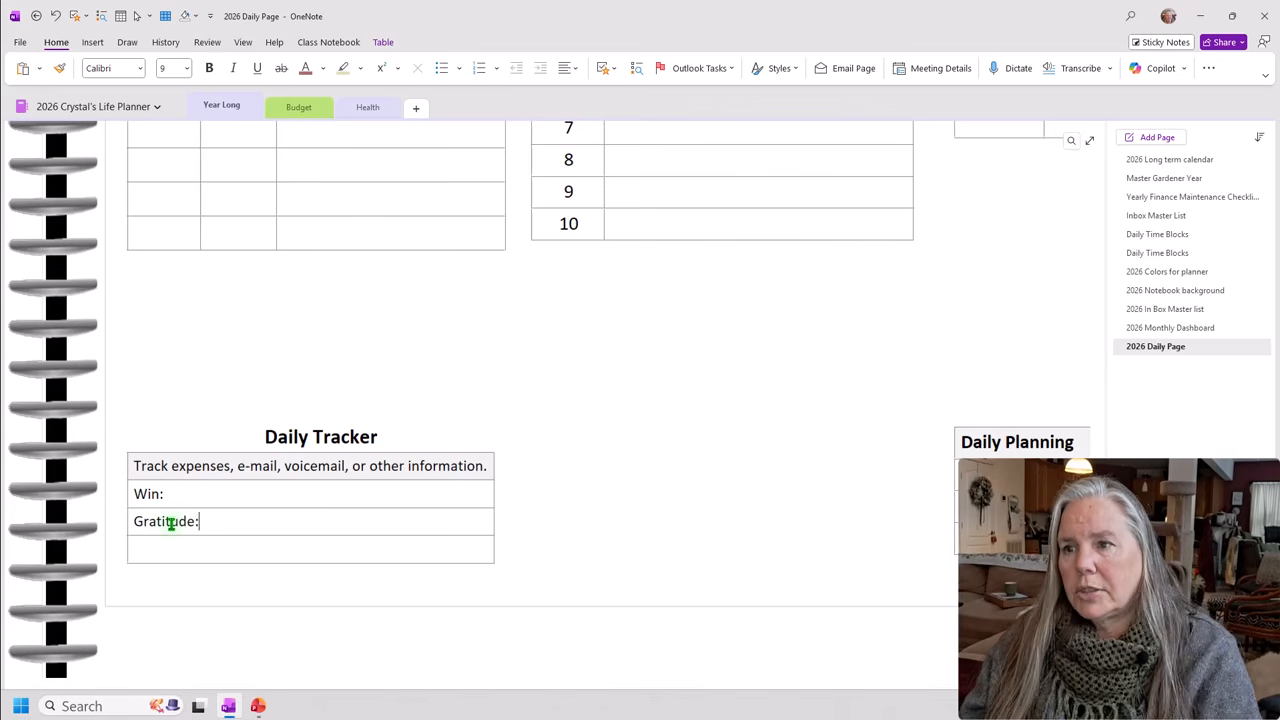
left_click(171, 546)
type("Kind ")
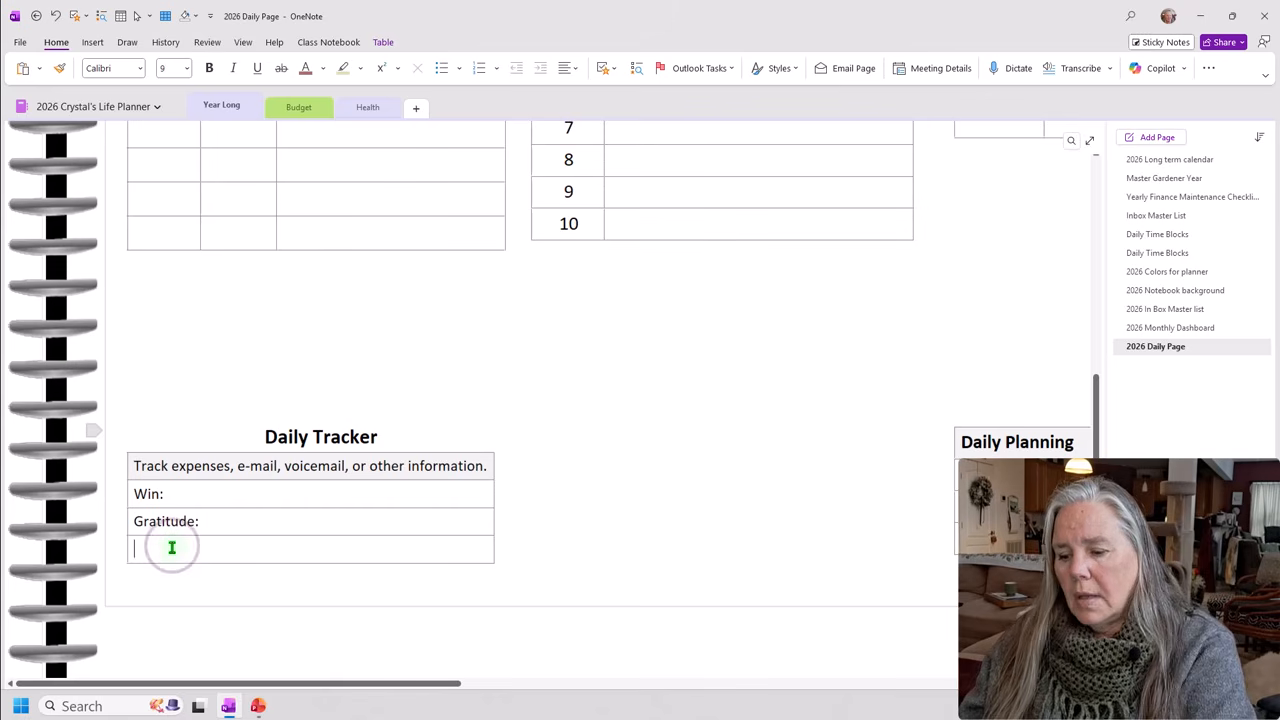
type("ness:")
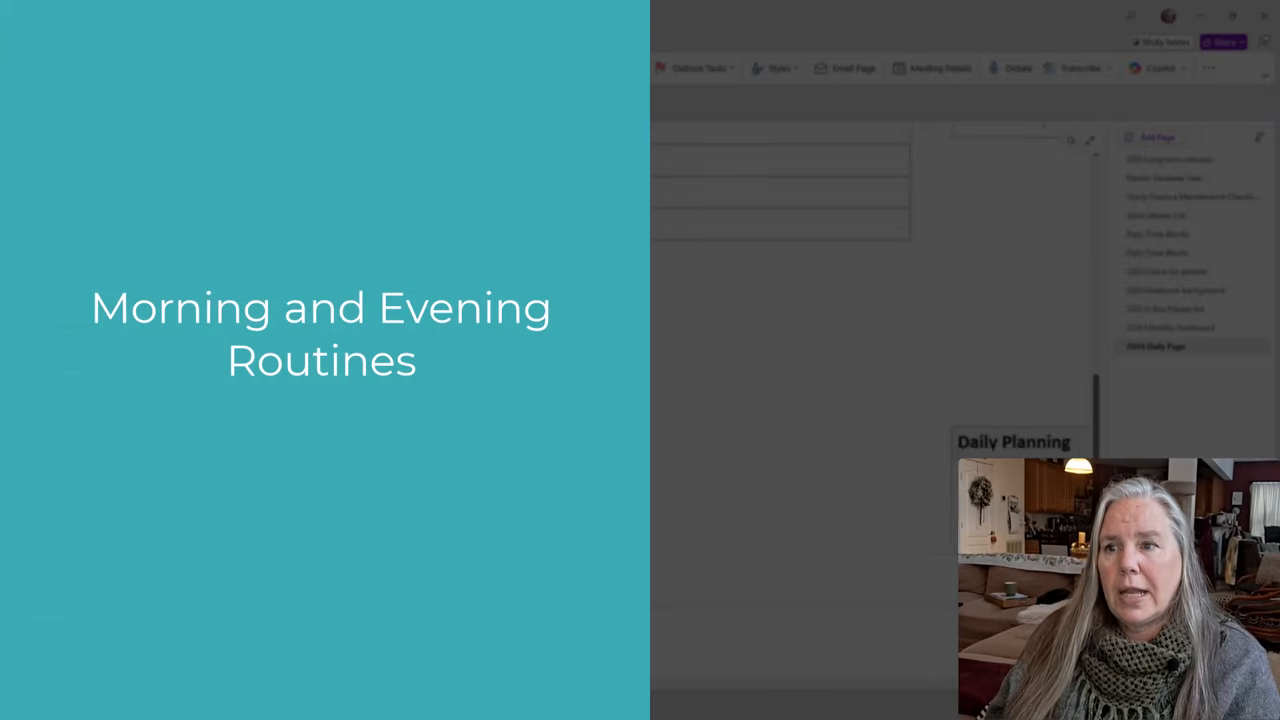
Change the "Daily Planning" table heading to "Morning Routine".
left_click_drag(443, 684, 574, 684)
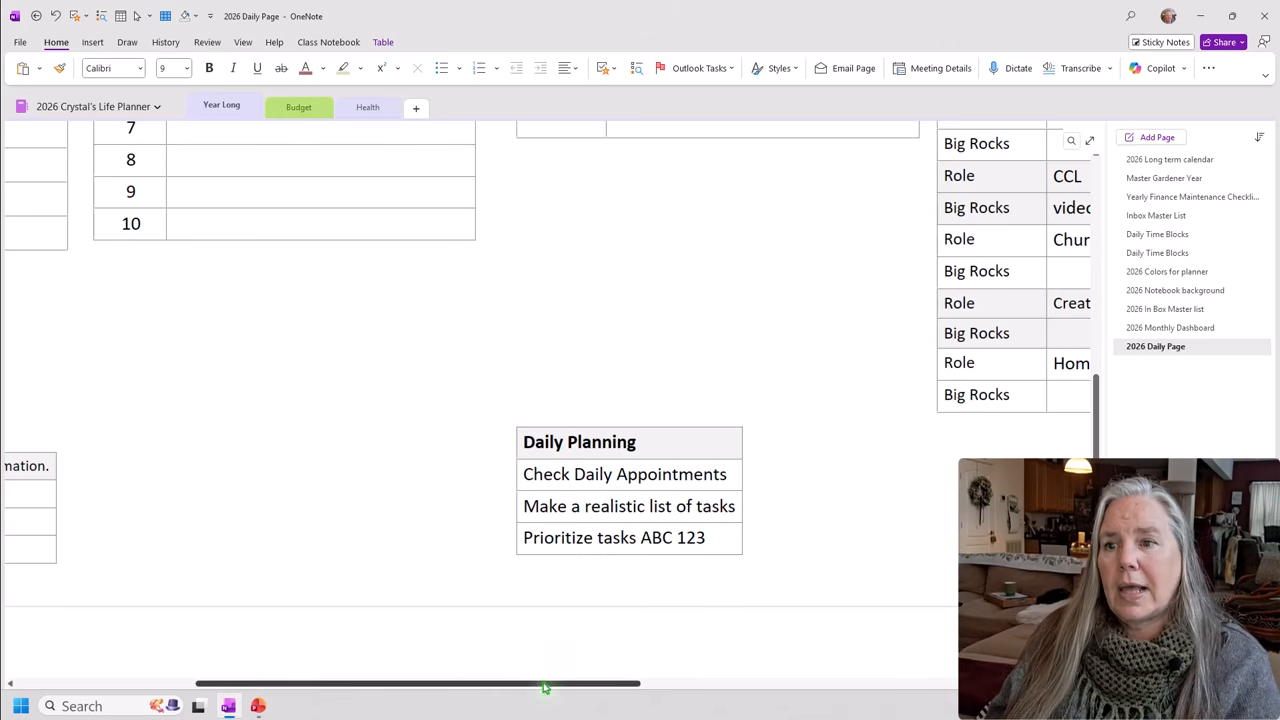
left_click_drag(543, 683, 343, 646)
scroll(449, 443, "up", 3)
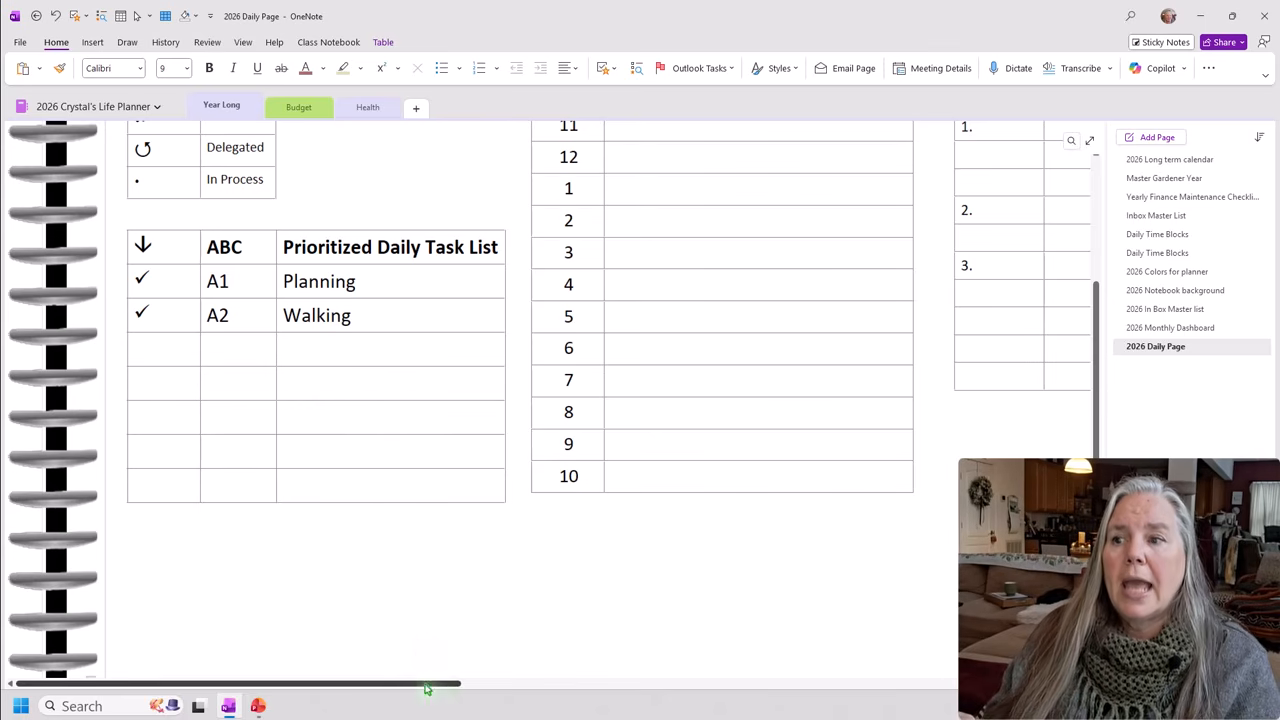
left_click_drag(426, 688, 634, 597)
scroll(633, 590, "down", 2)
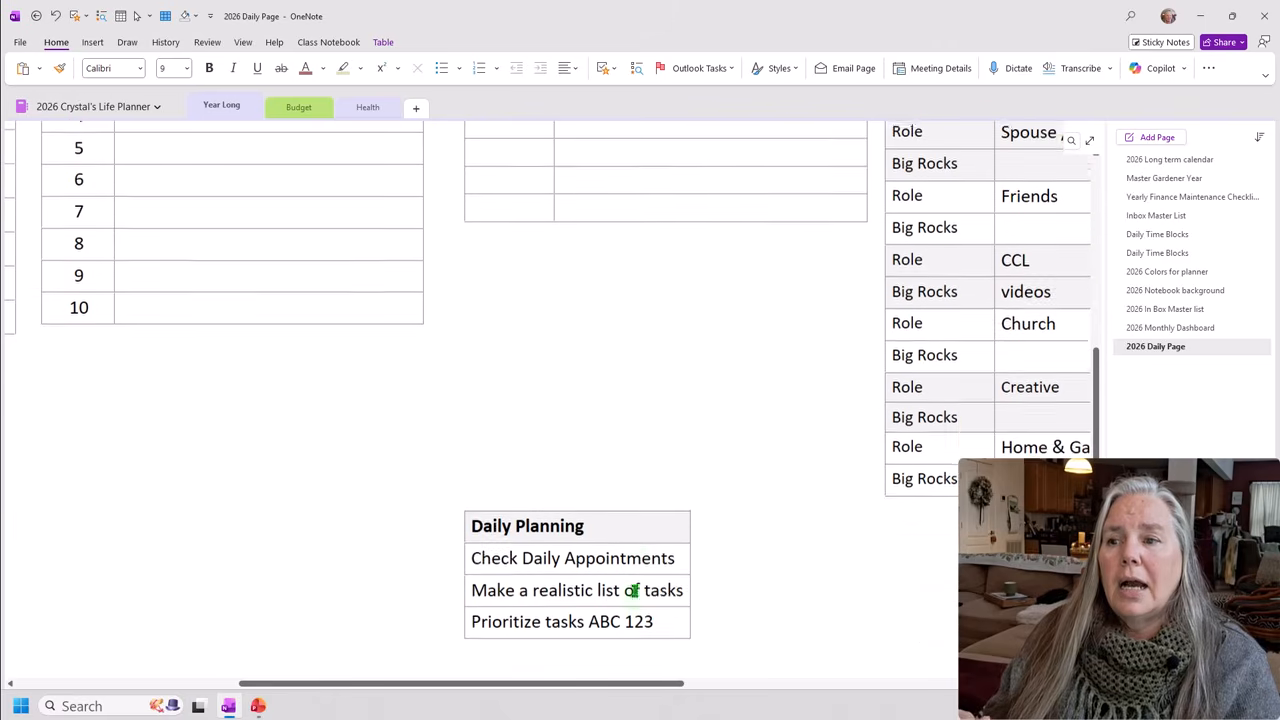
scroll(633, 590, "down", 1)
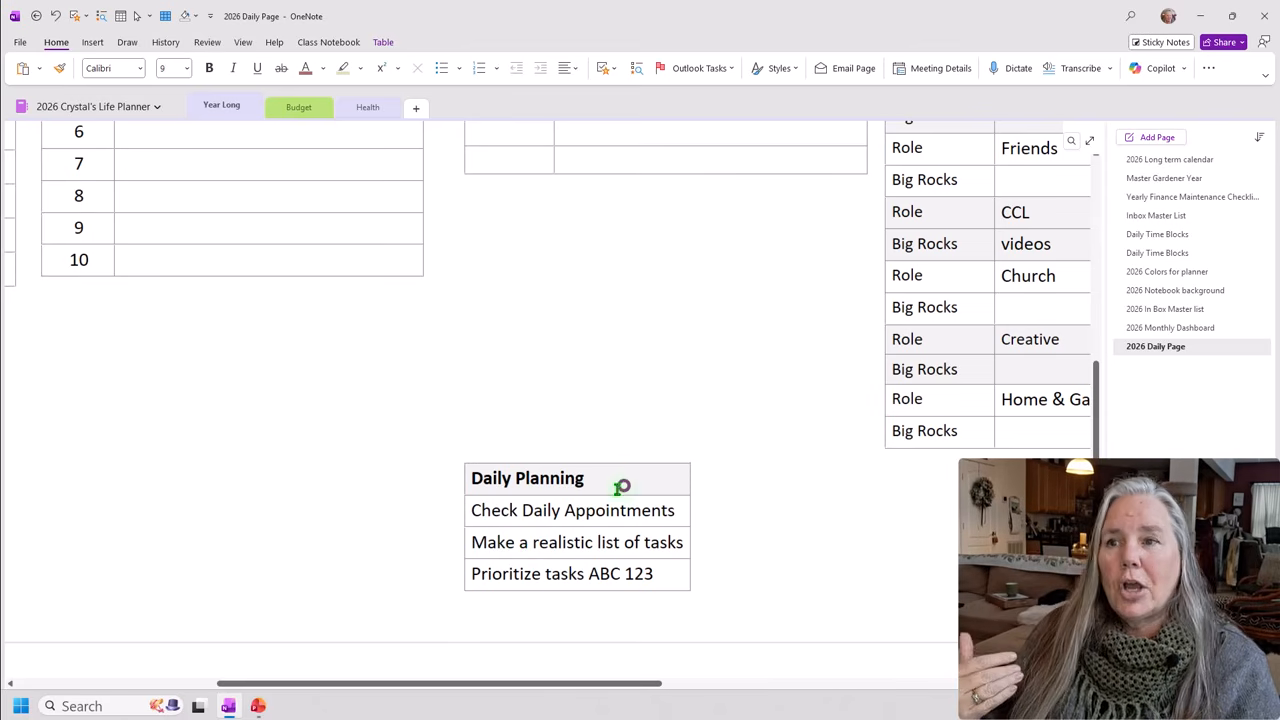
left_click_drag(623, 487, 475, 486)
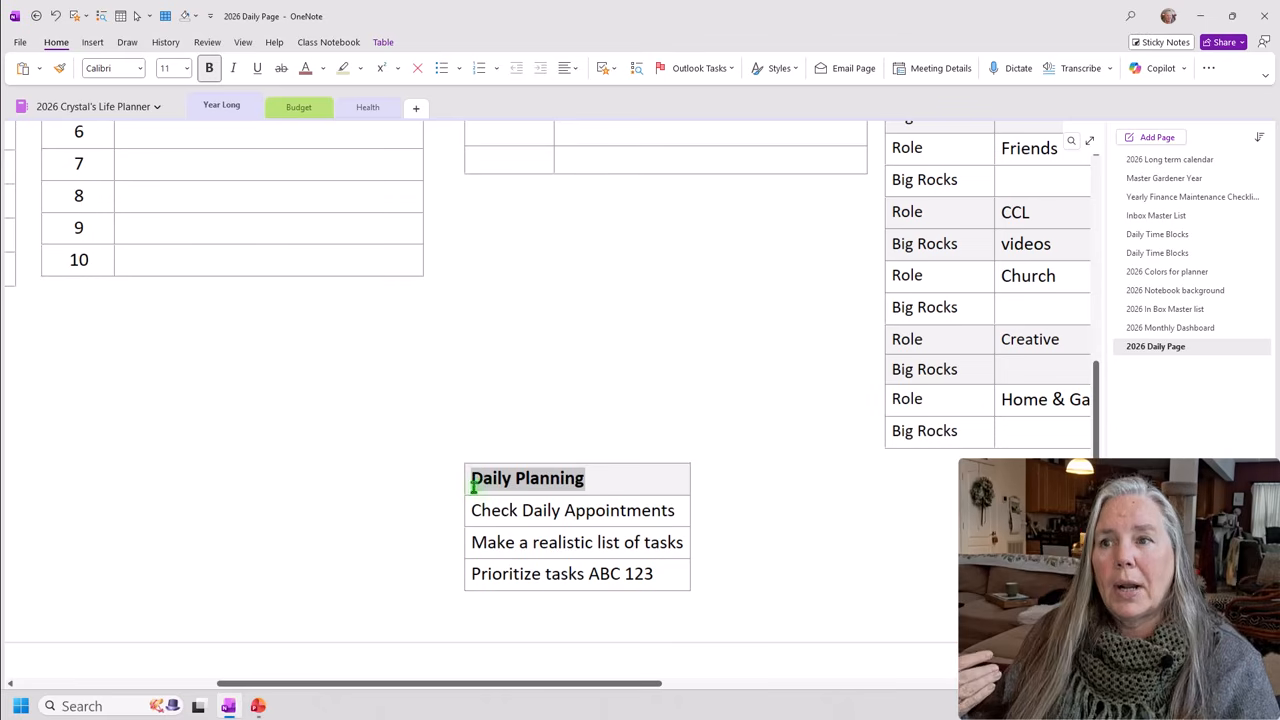
type("Mor")
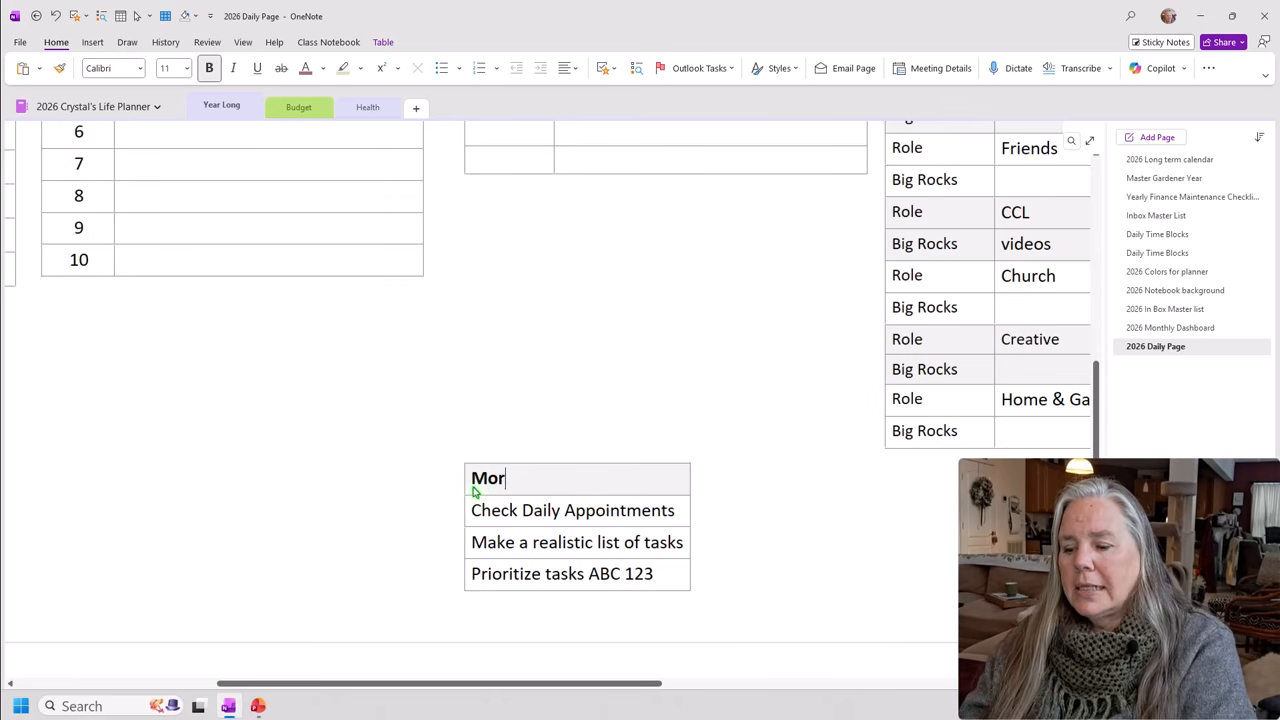
type("ning Routine")
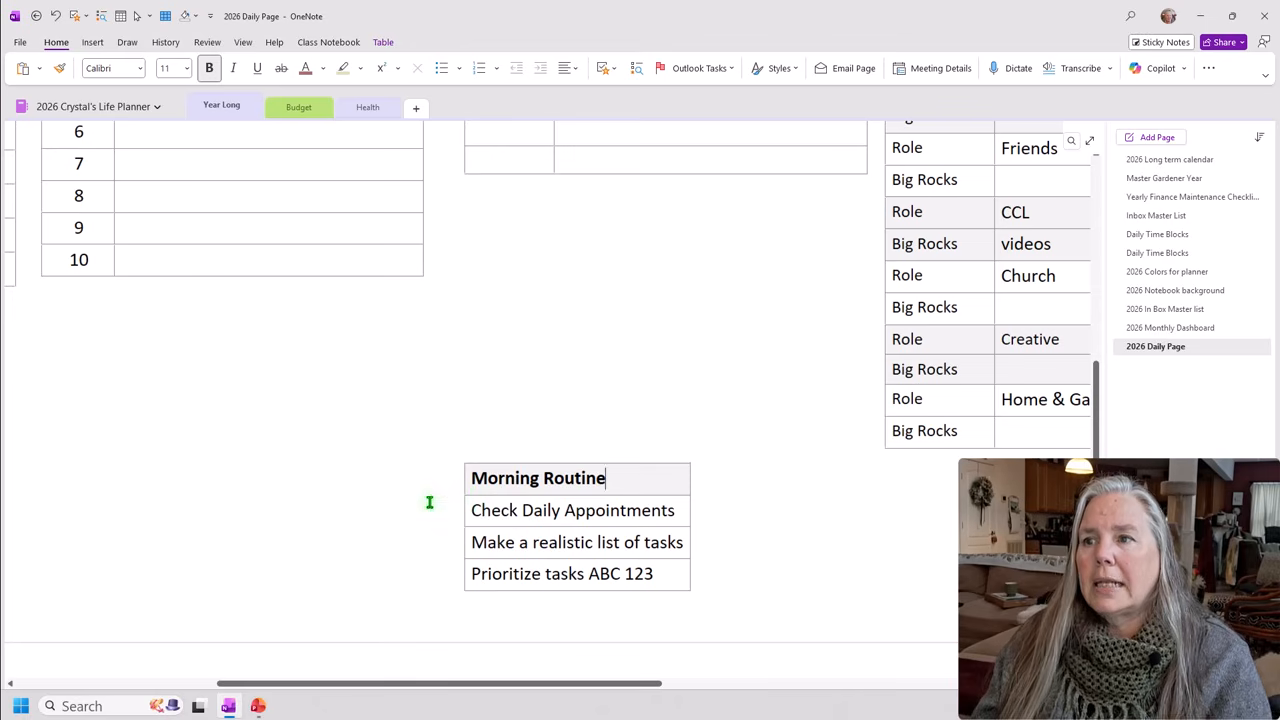
Remove the three planning tasks beneath the Morning Routine heading, leaving one blank row for new entries.
left_click_drag(470, 510, 523, 571)
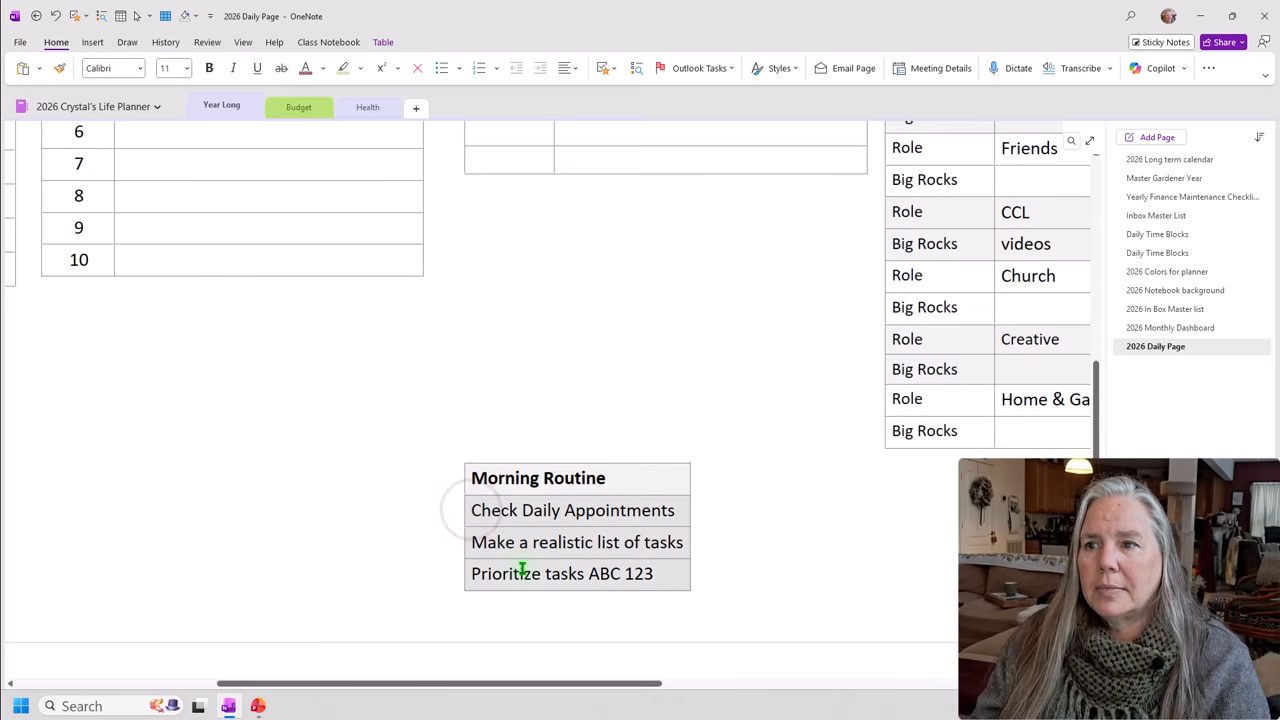
key("Delete")
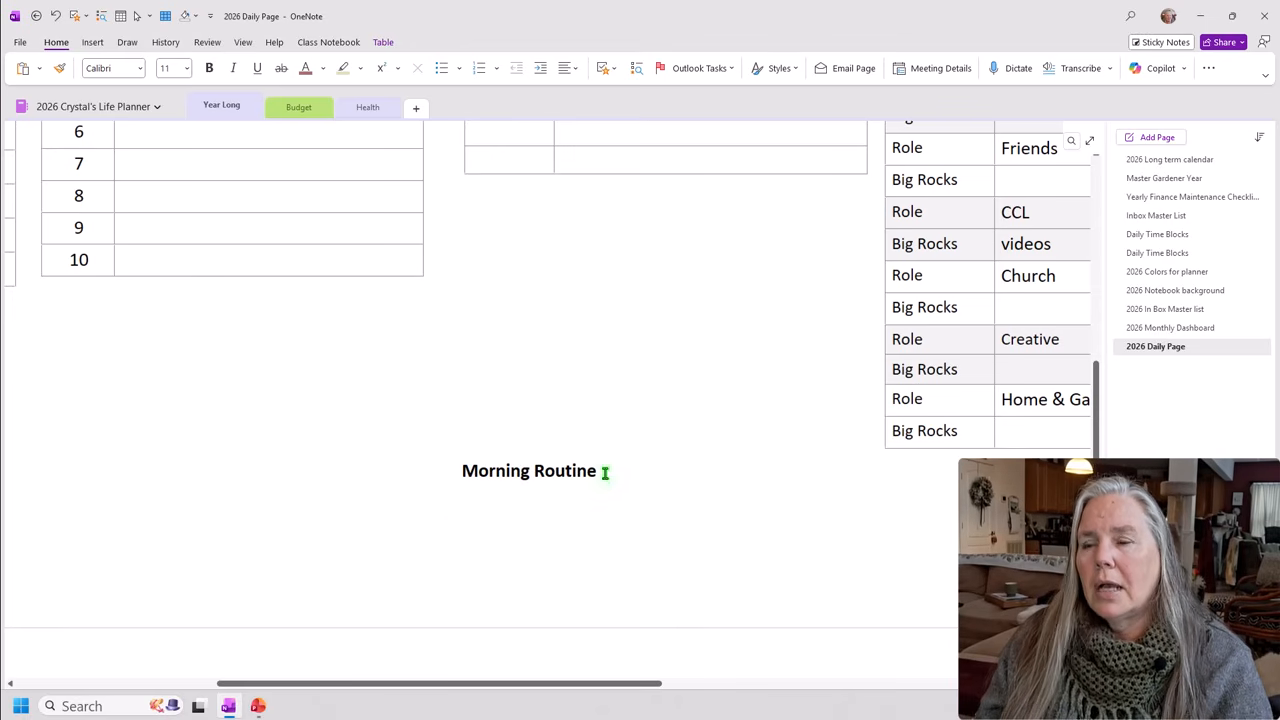
left_click(57, 16)
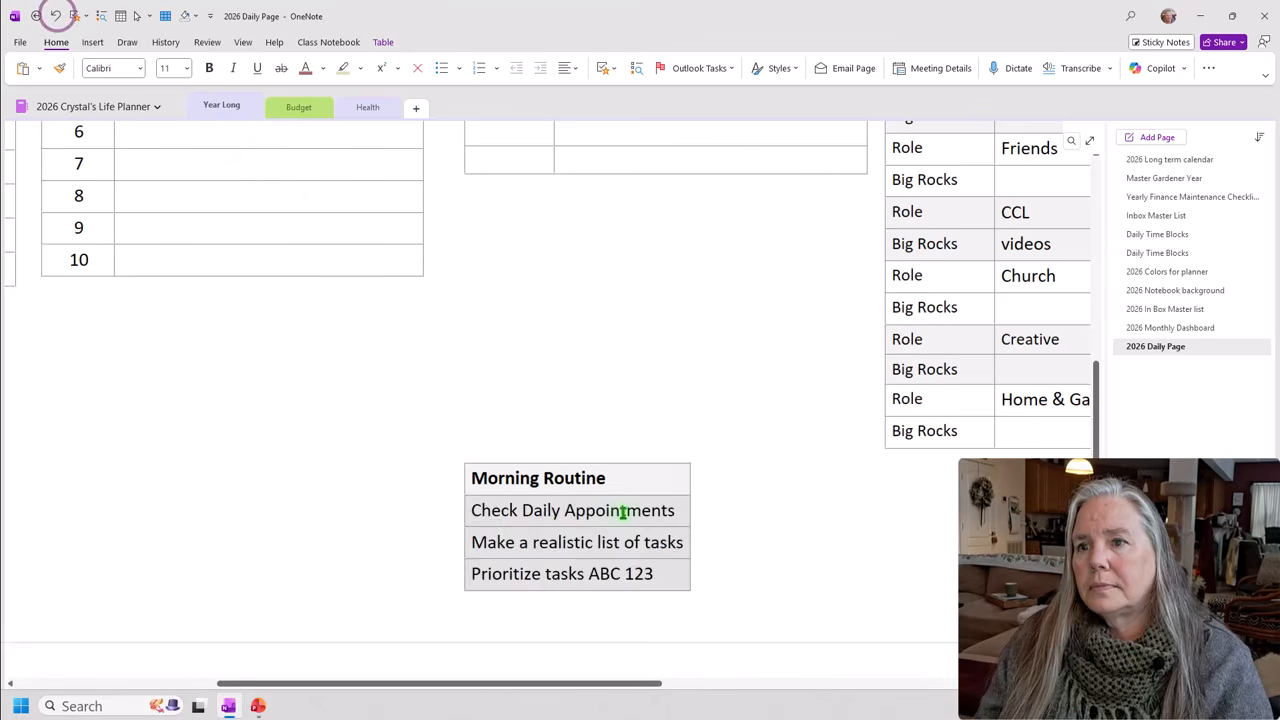
key("ctrl+y")
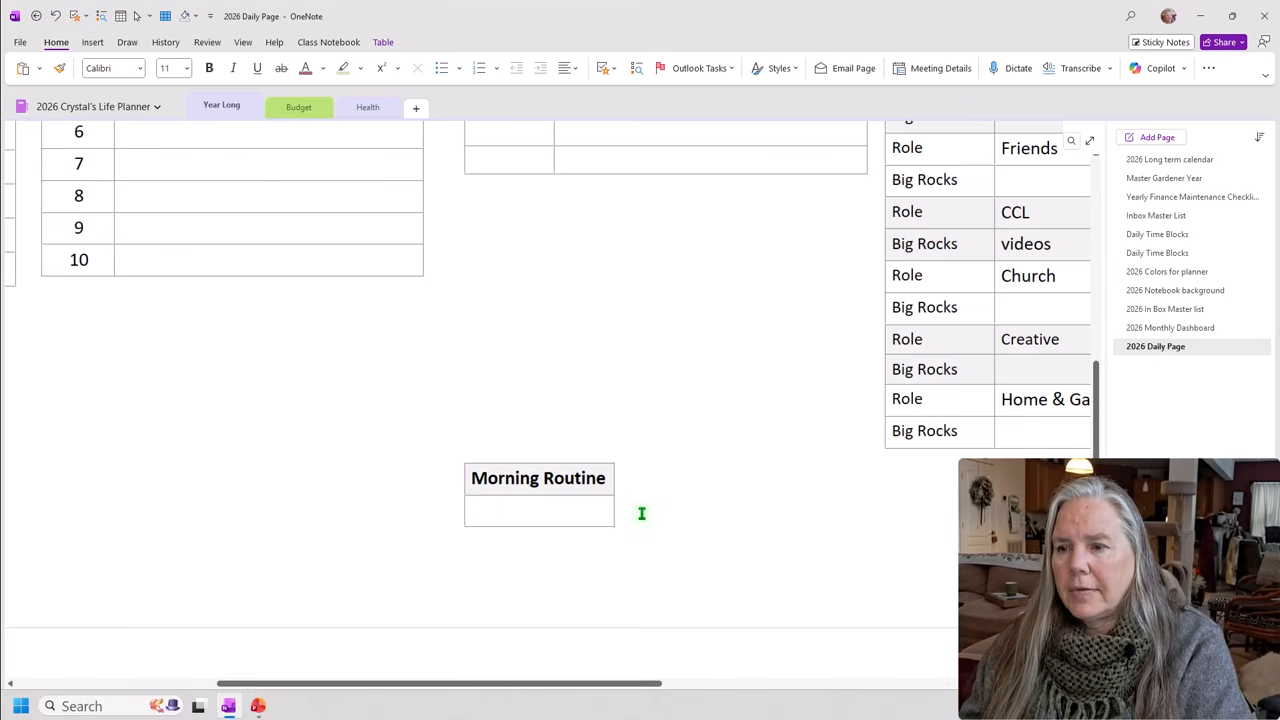
List "Take medicine" and "Breakfast" in separate rows of the Morning Routine table.
type("Take me")
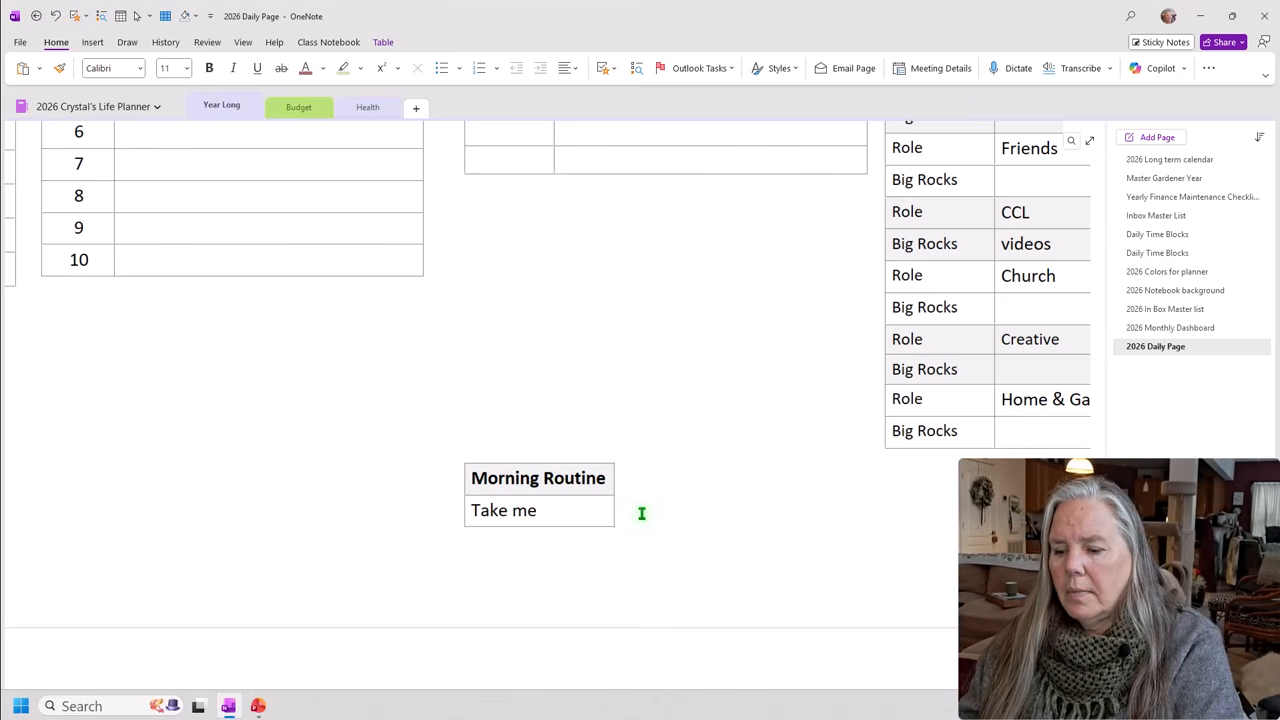
type("dicine")
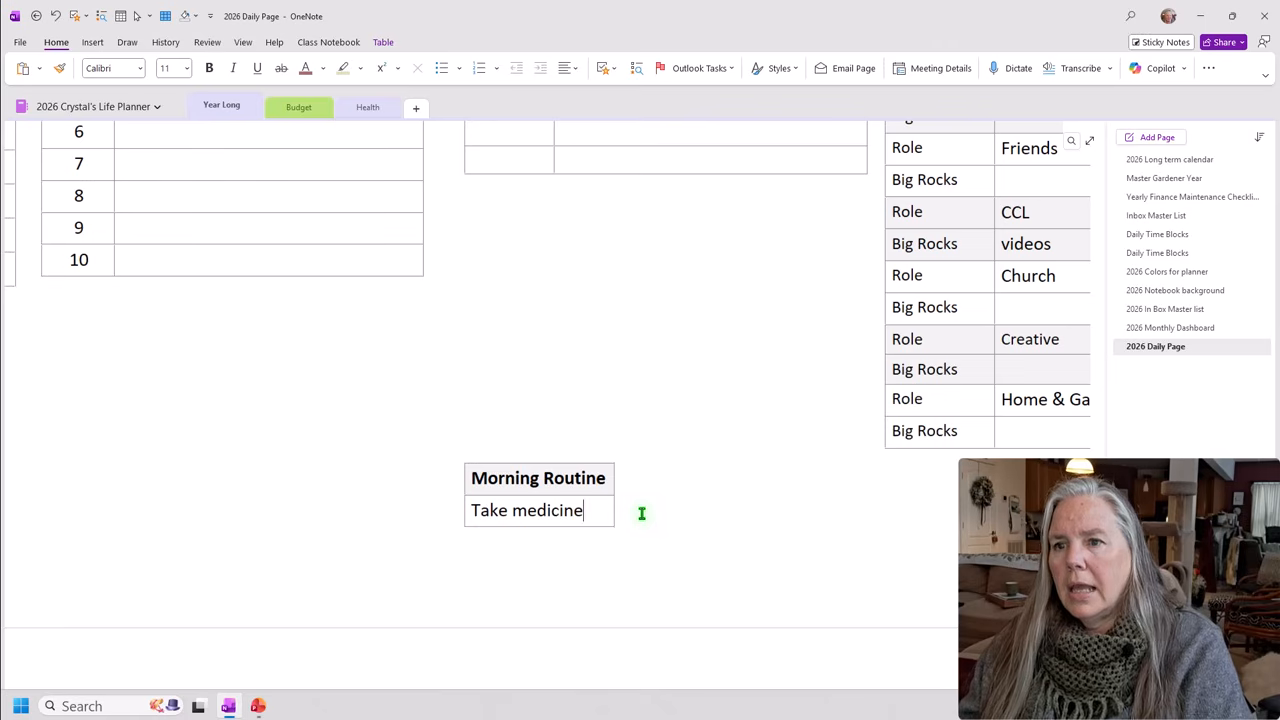
key("Return")
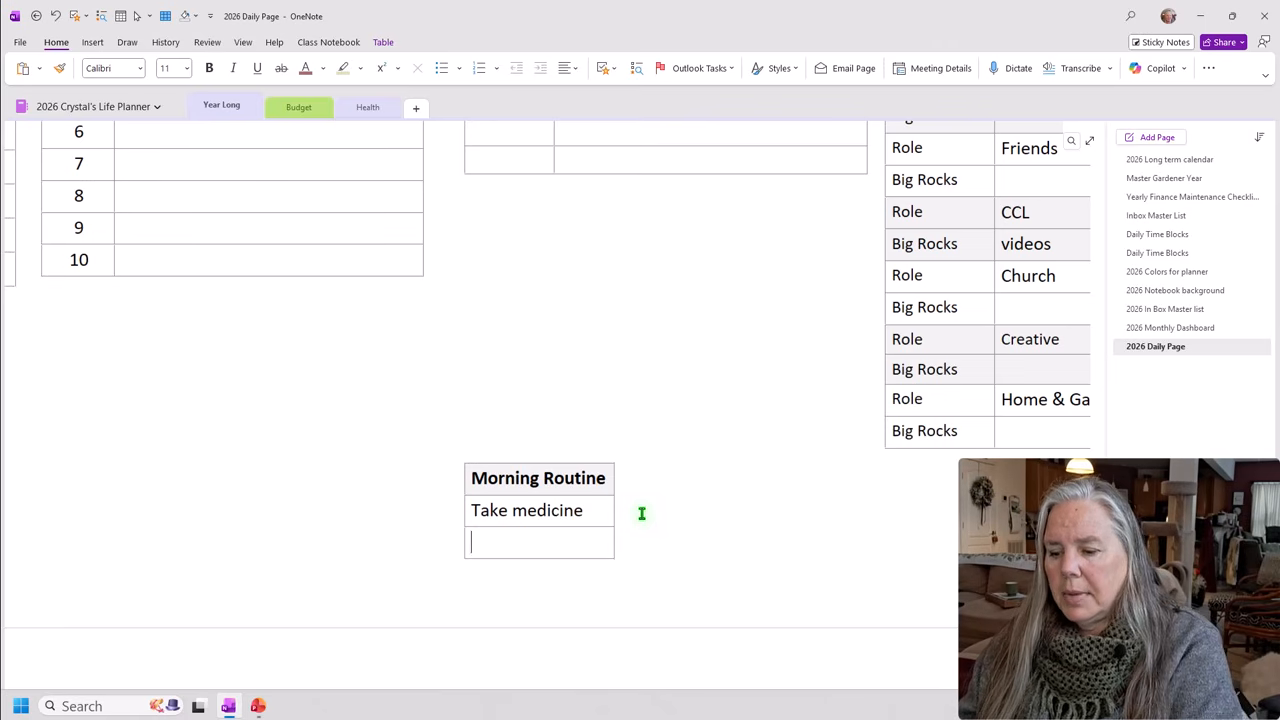
type("Break")
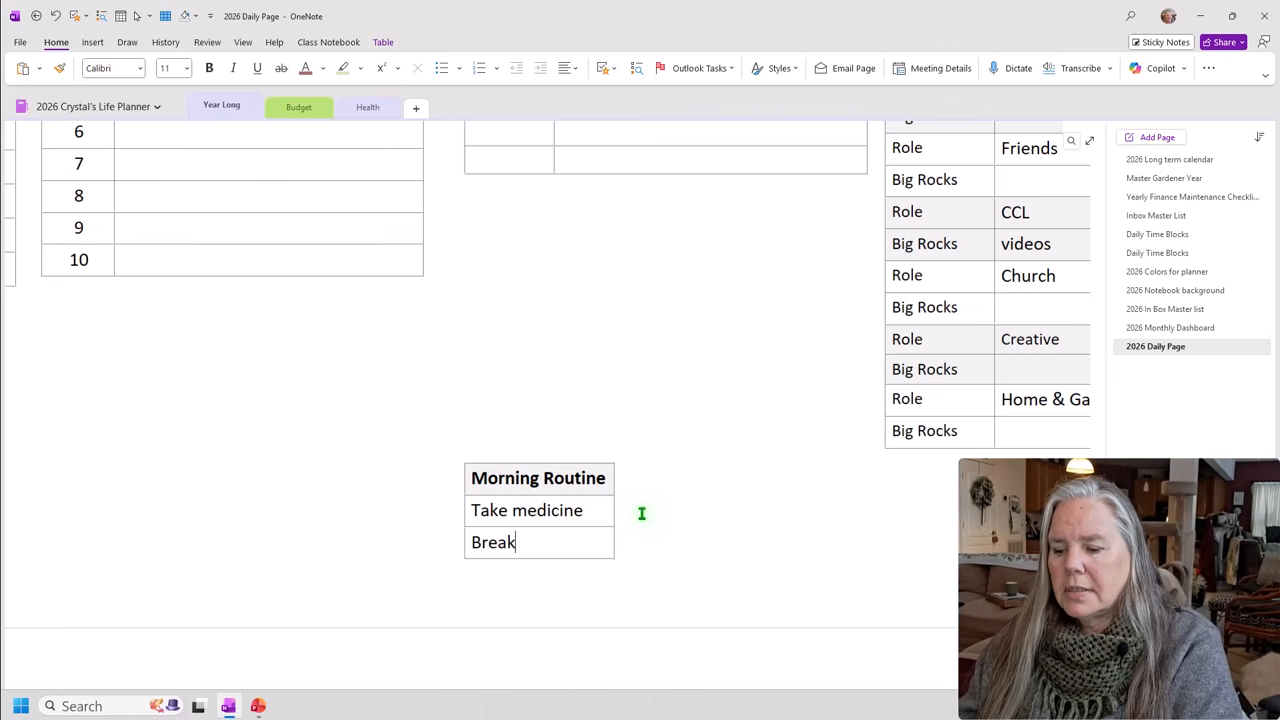
type("fast ")
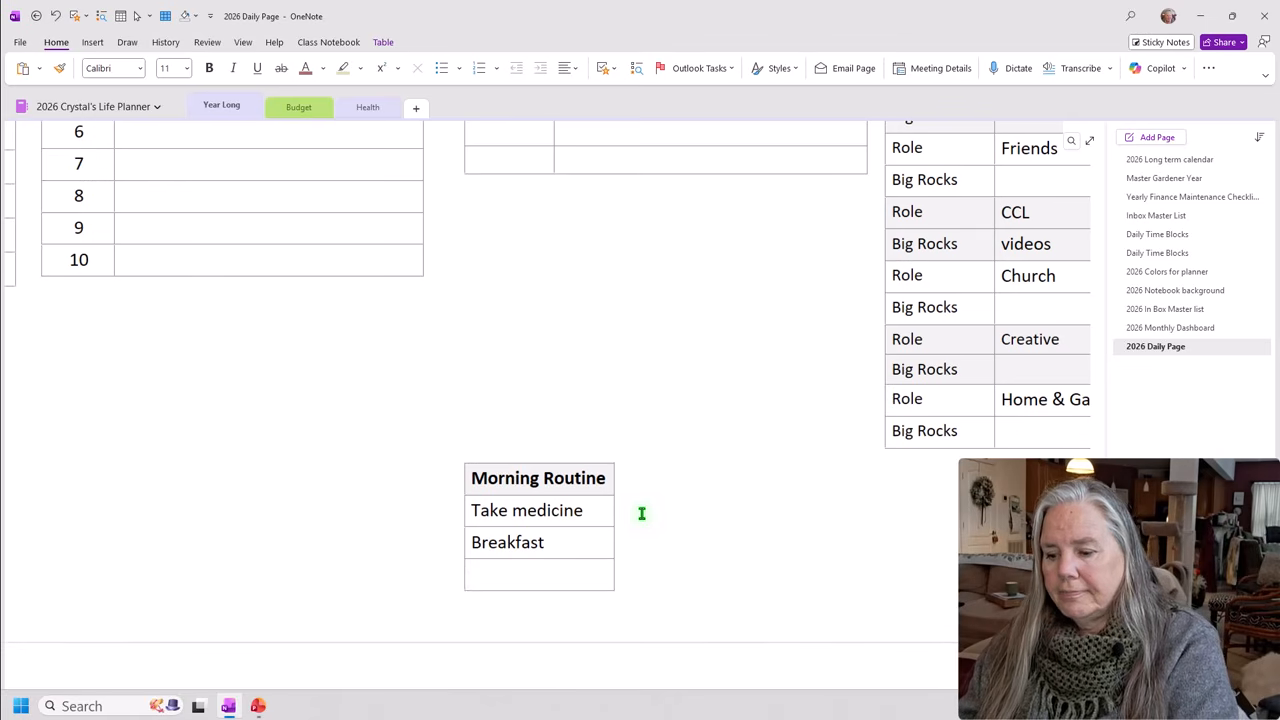
Add "Dressed" and "Feed the birds/ sweep porches" as separate rows in the Morning Routine table.
type("Dressed")
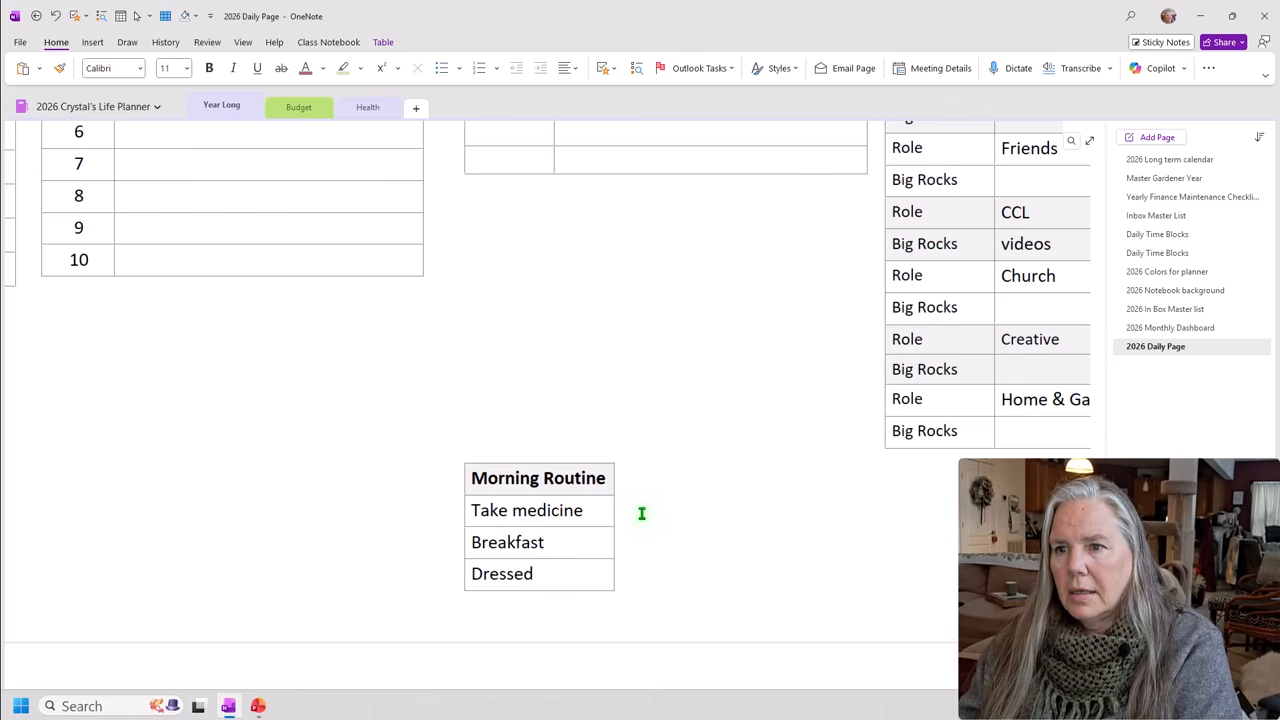
key("Return")
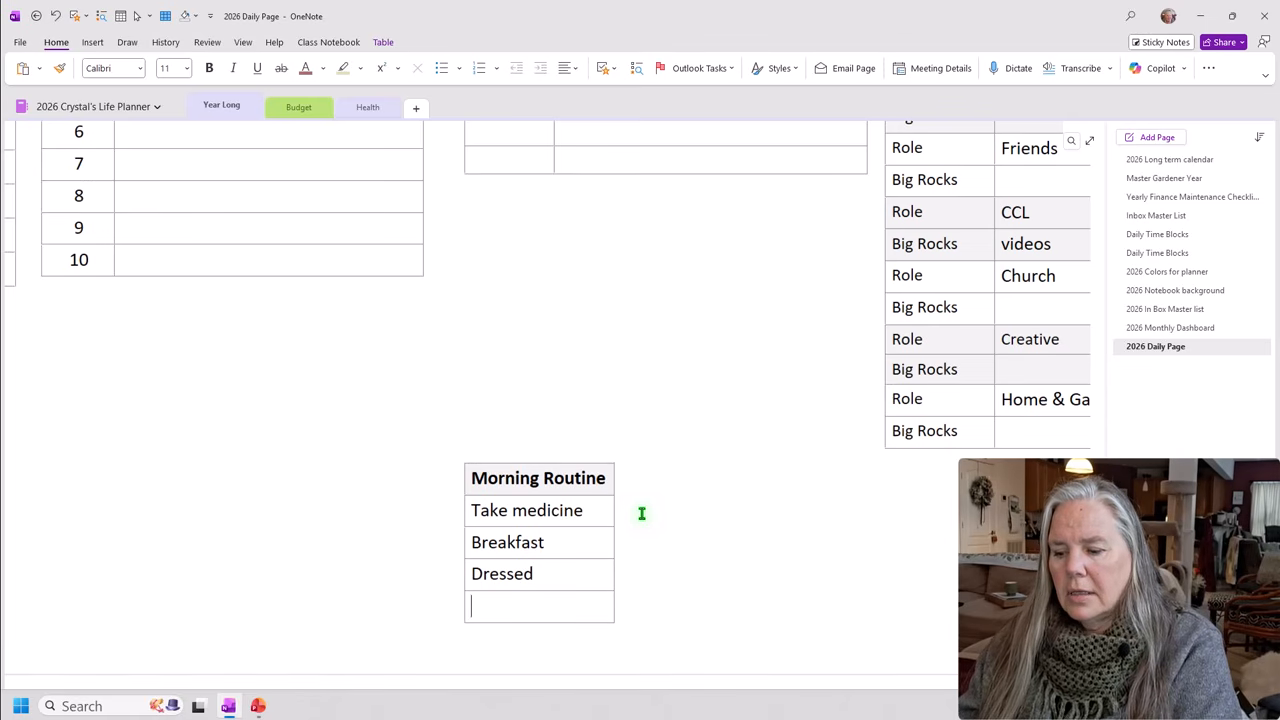
type("Feed the bi")
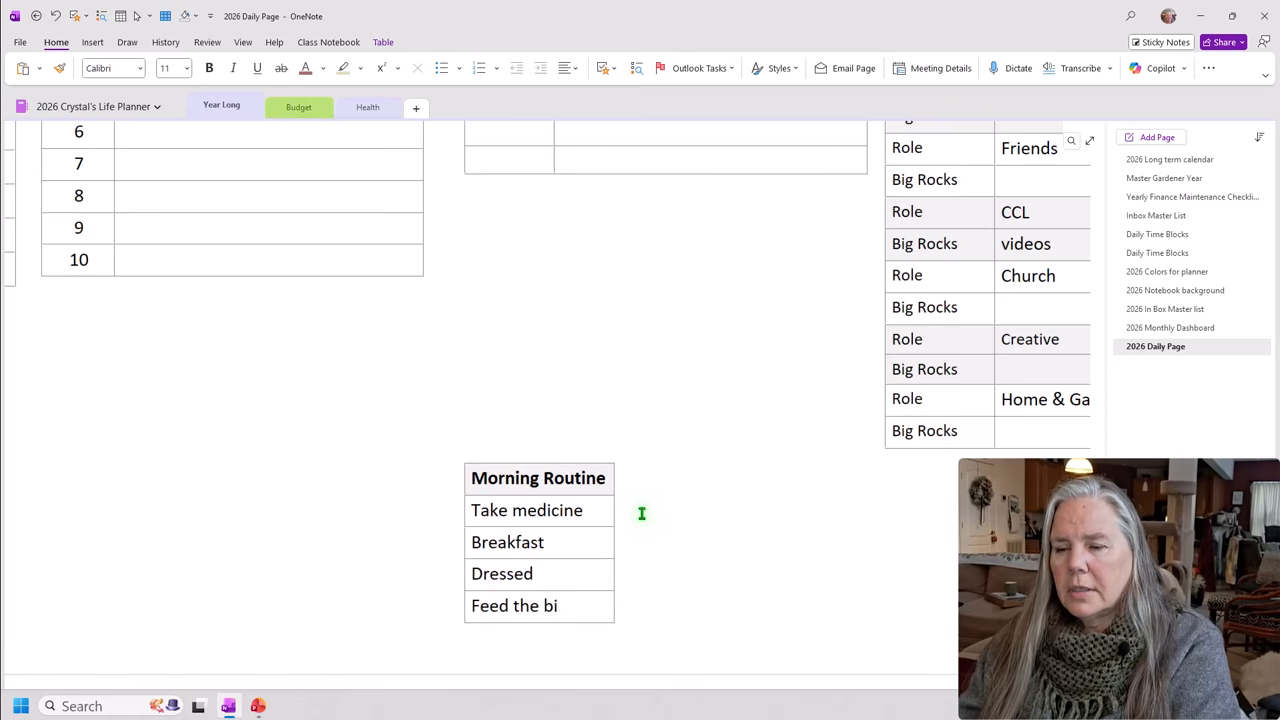
type("rds/ sweep")
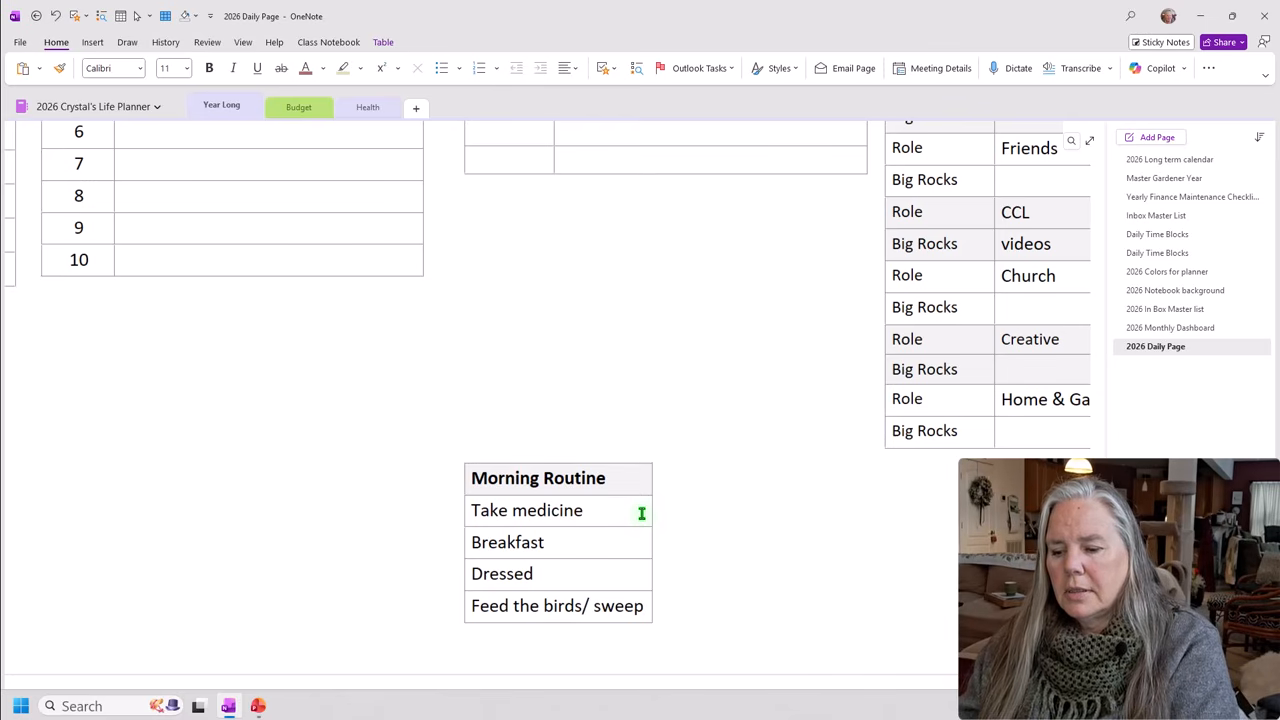
type(" porches")
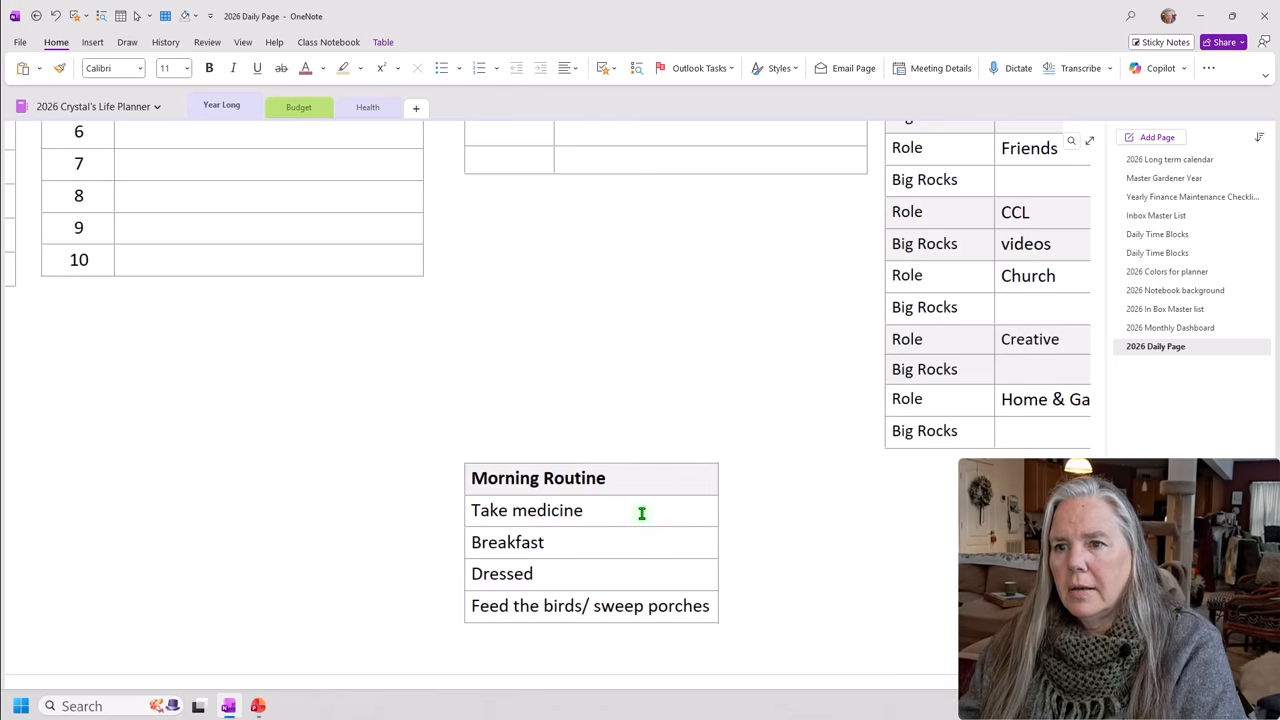
Append "Clean kitchen" and "Start laundry" as two new rows of the Morning Routine table.
key("Return")
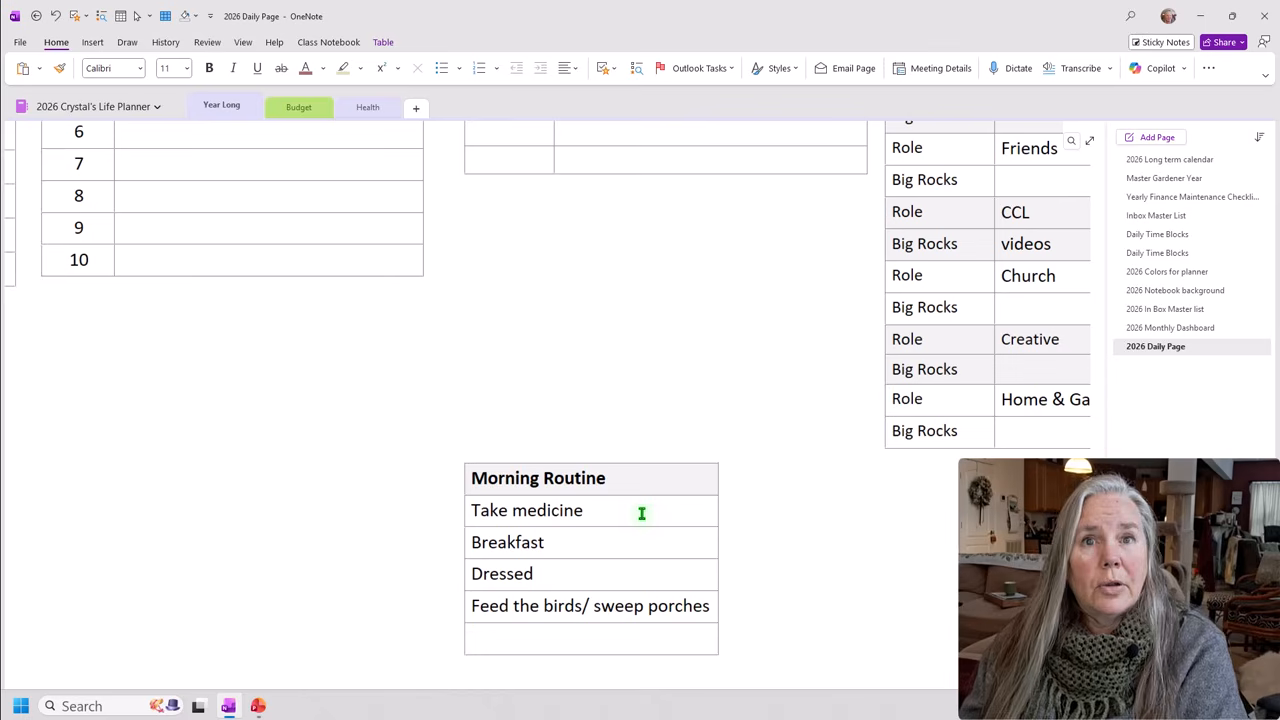
type("clean")
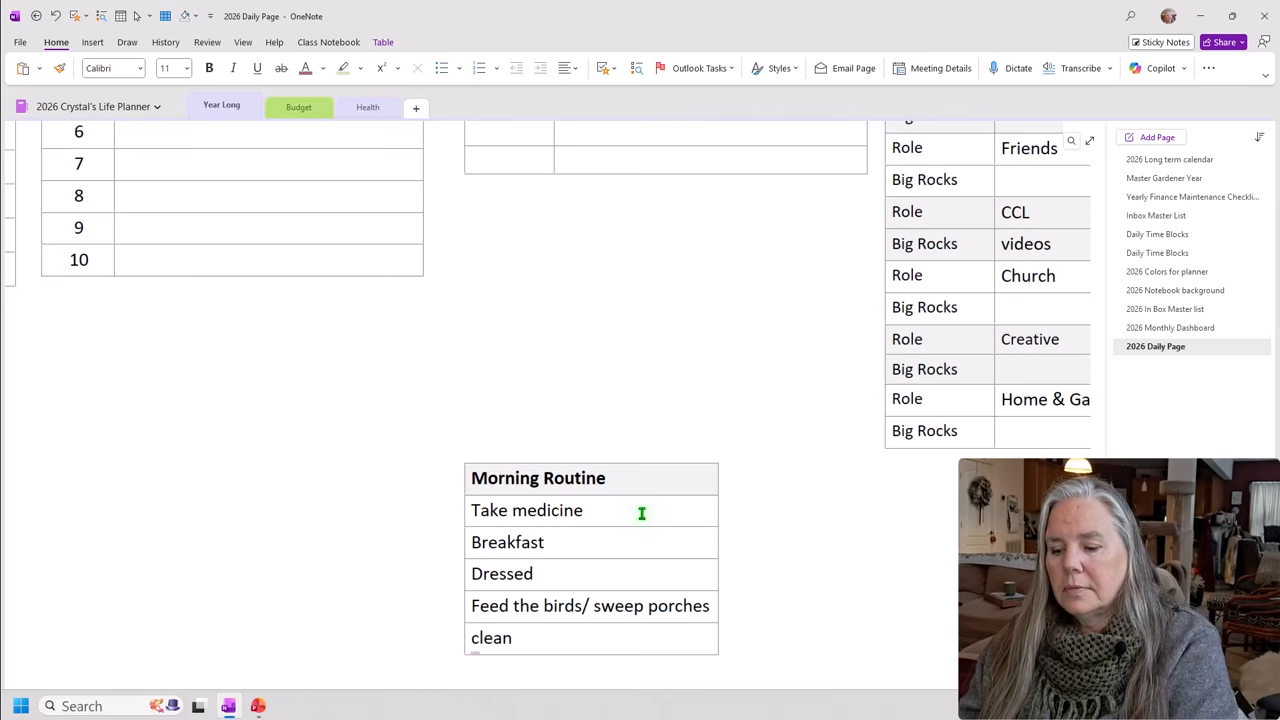
type(" kitchen")
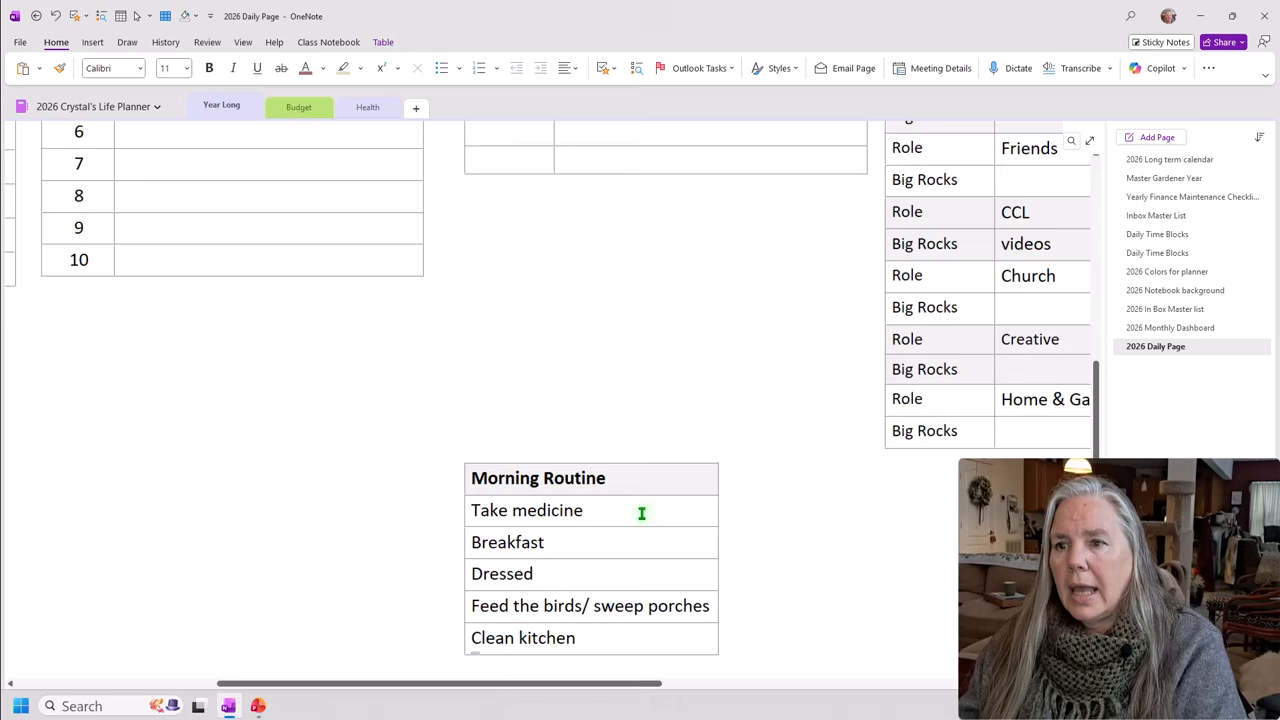
key("Return")
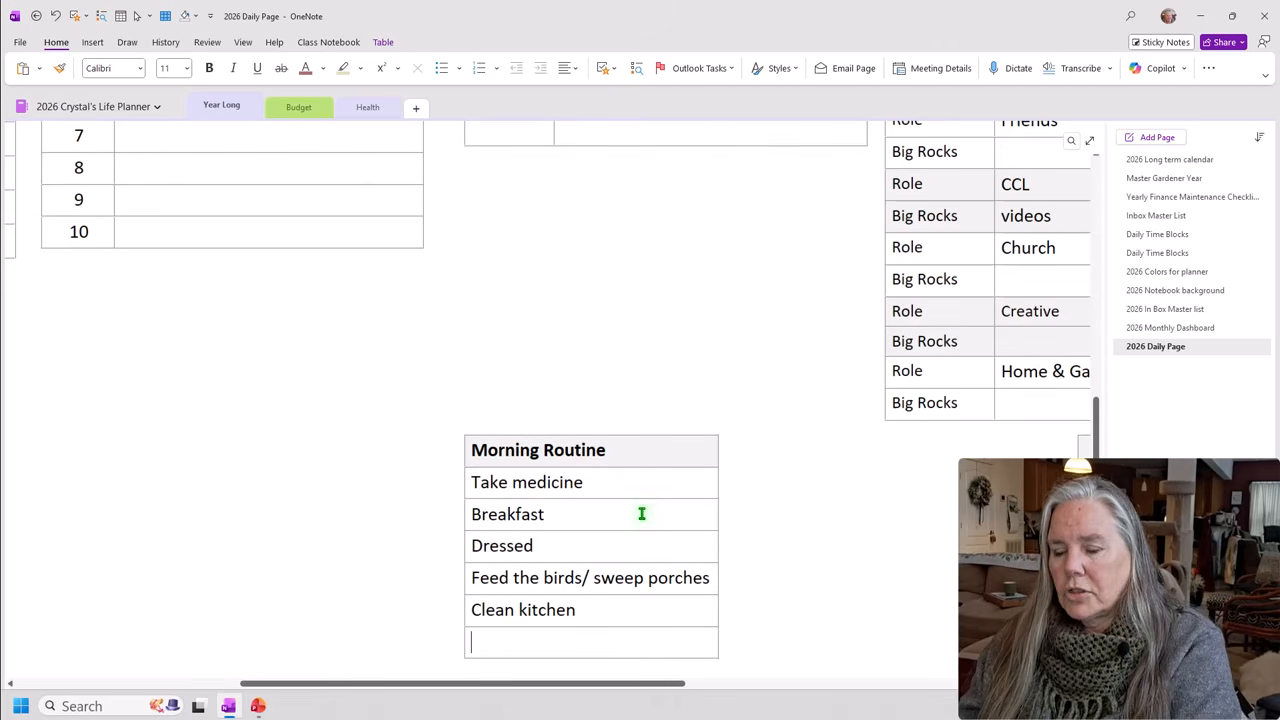
type("start laund")
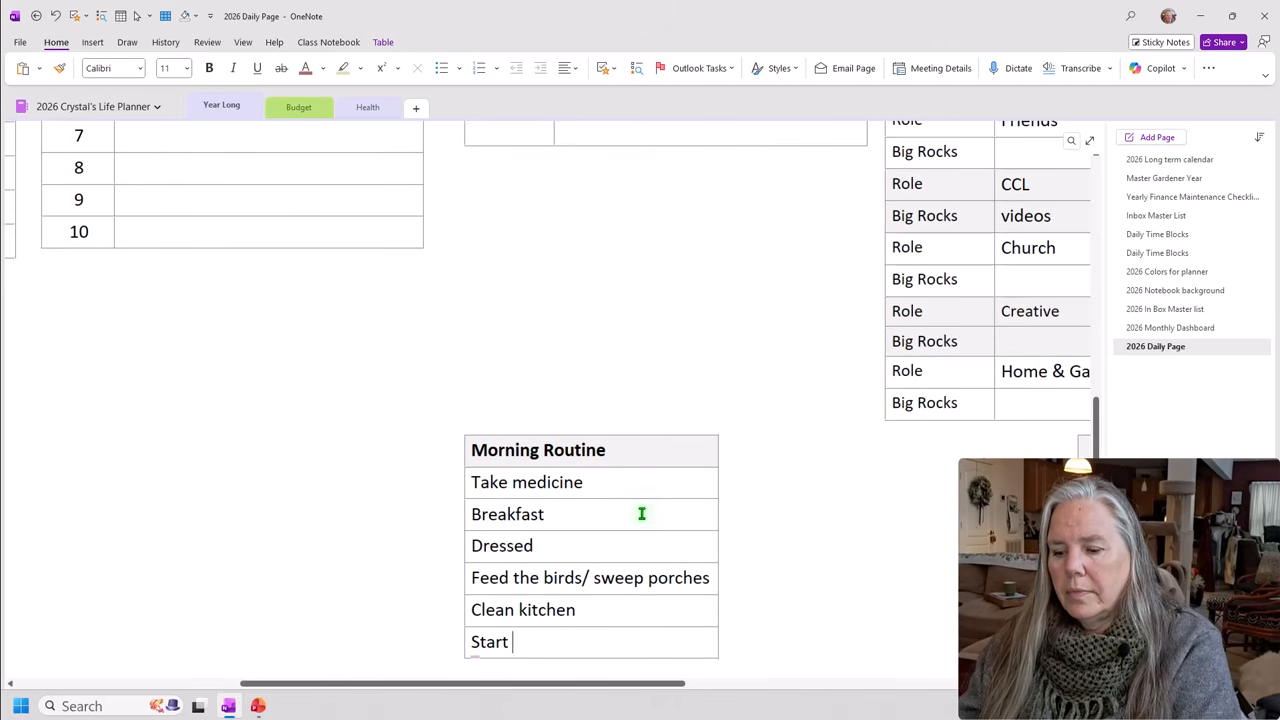
type("ry")
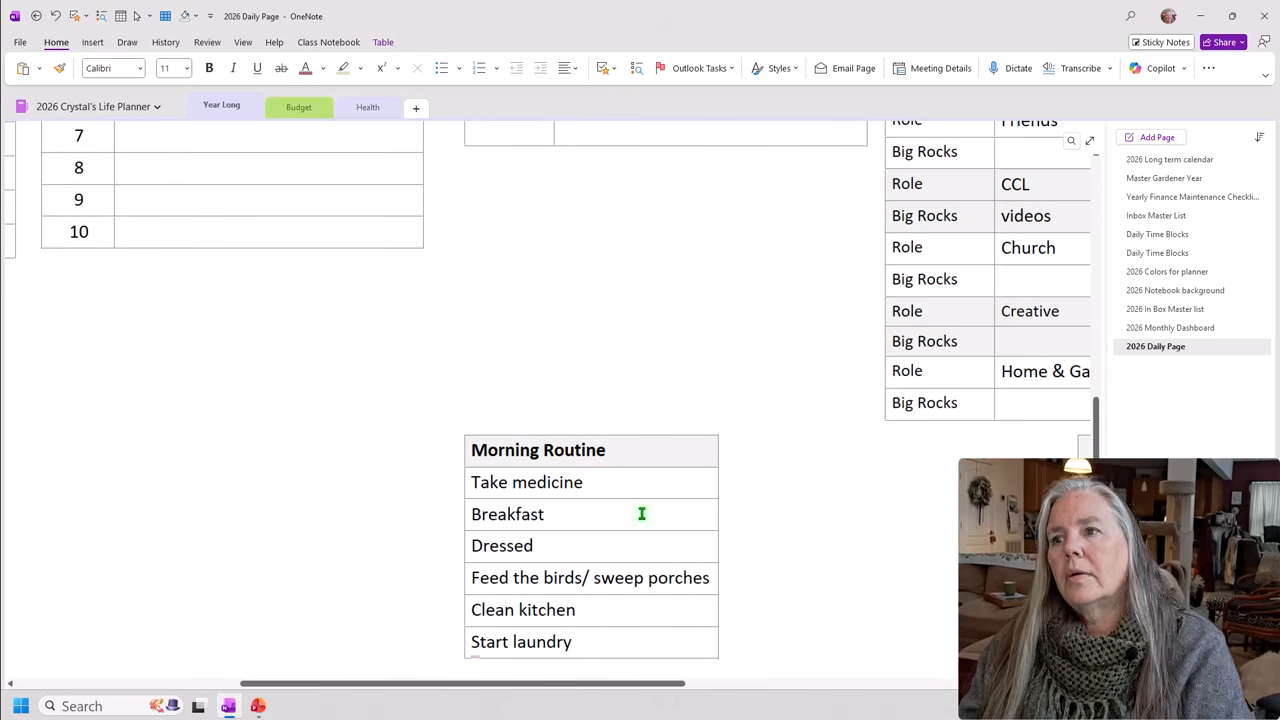
Add a final Morning Routine row reading "Prep Dinner".
scroll(651, 508, "down", 1)
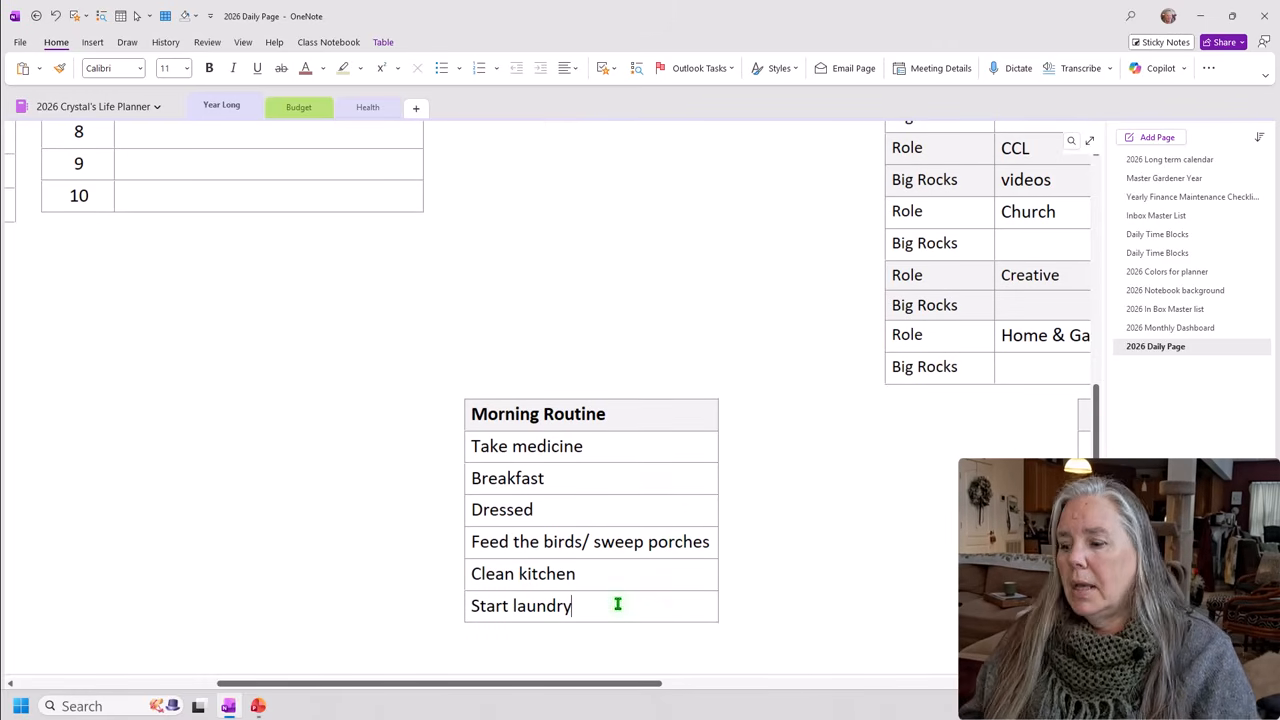
key("Return")
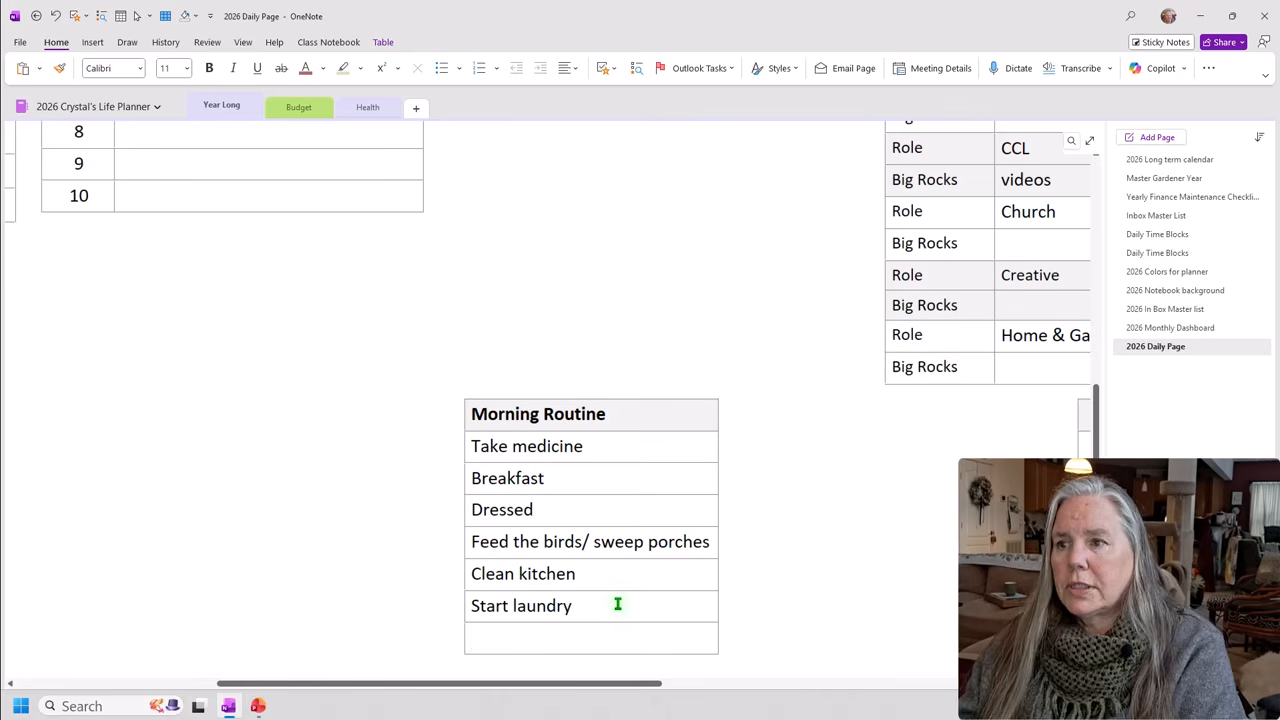
type("P")
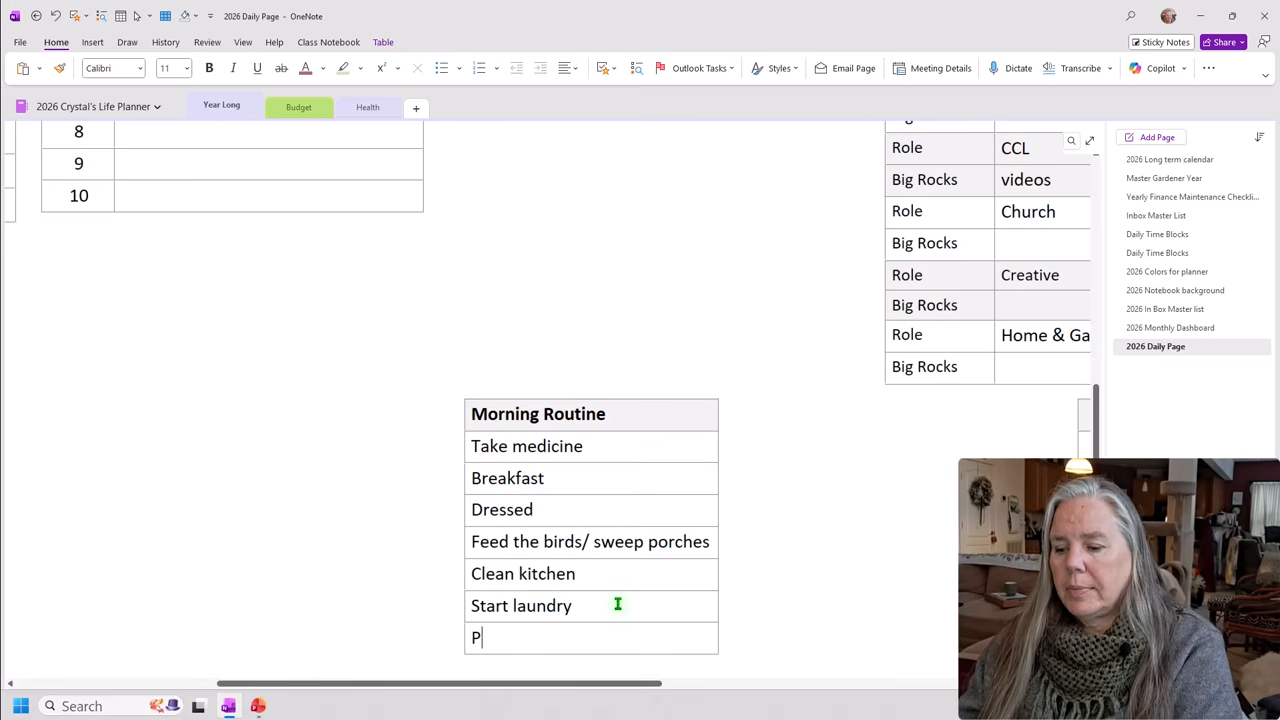
type("rep Dinner")
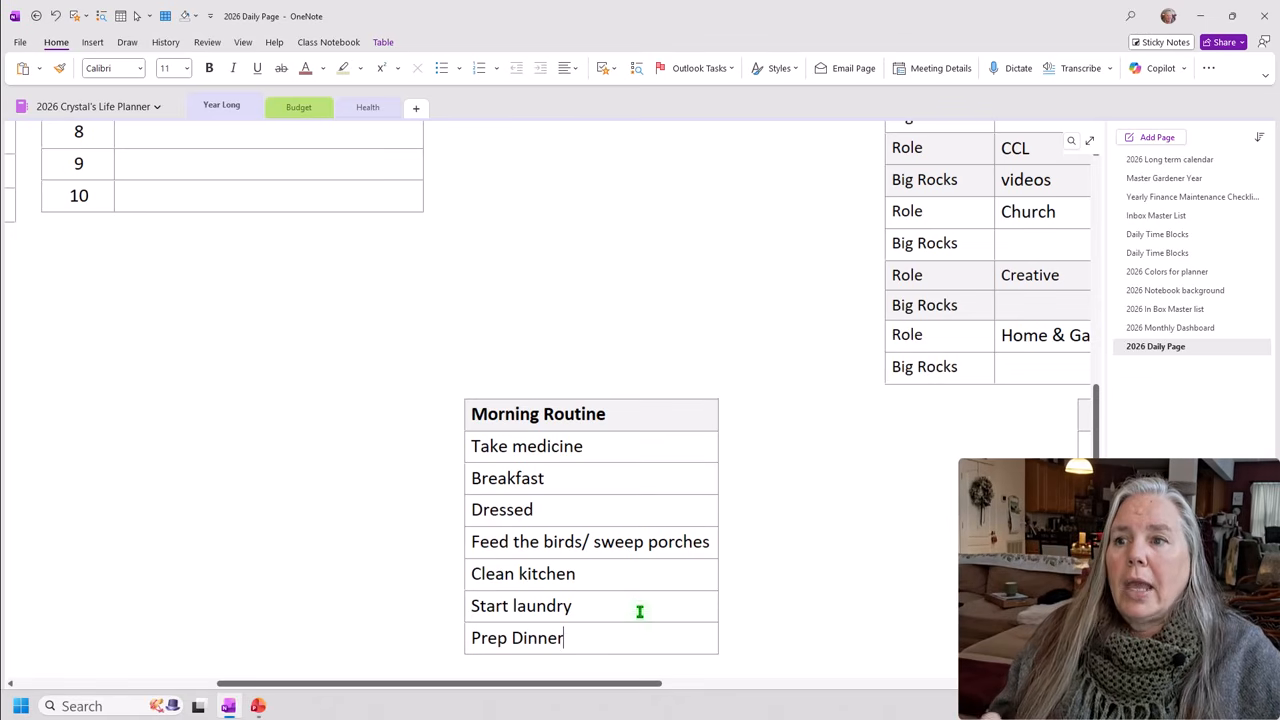
left_click_drag(618, 684, 619, 685)
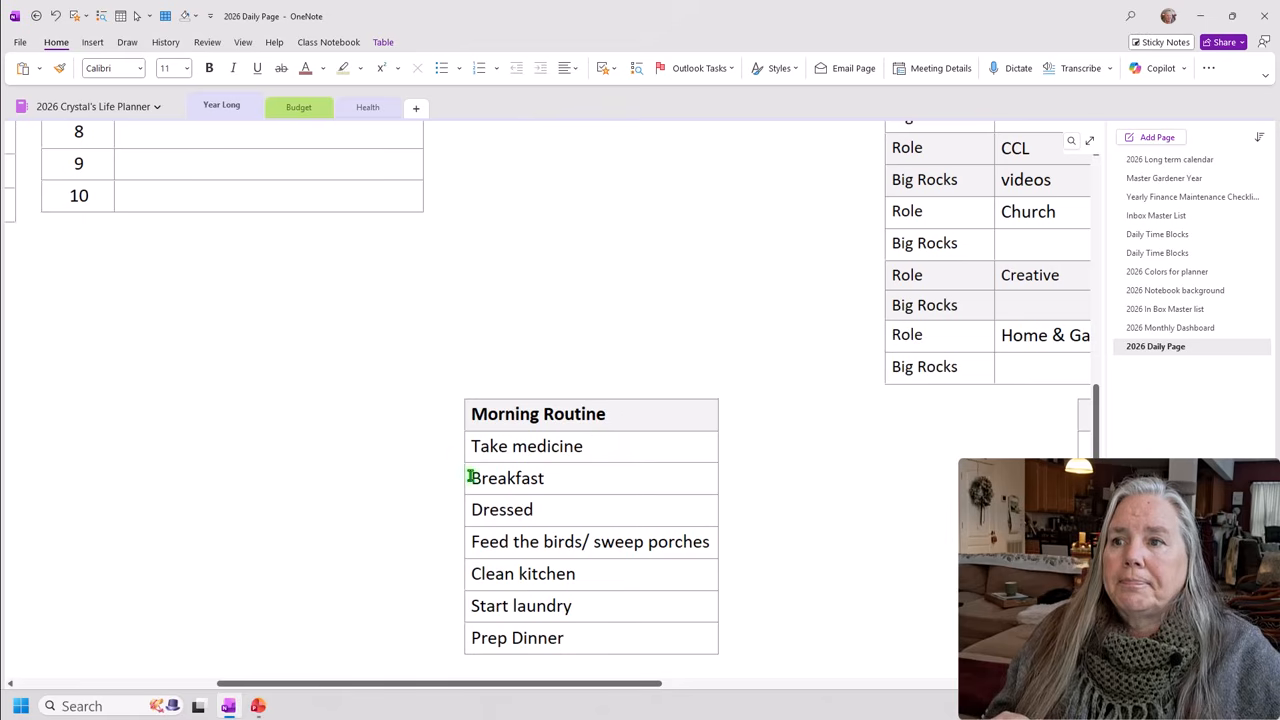
Extend the Breakfast entry in the Morning Routine table to read "Breakfast / Walk".
left_click(557, 477)
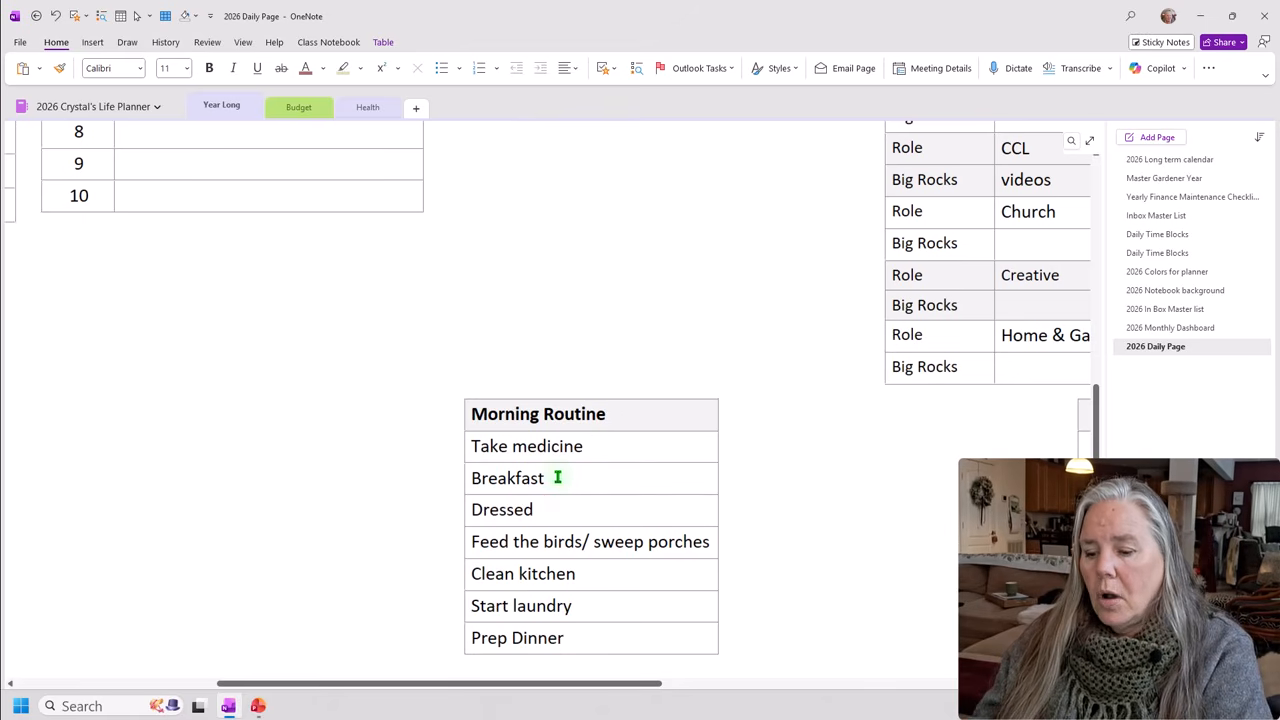
type("/")
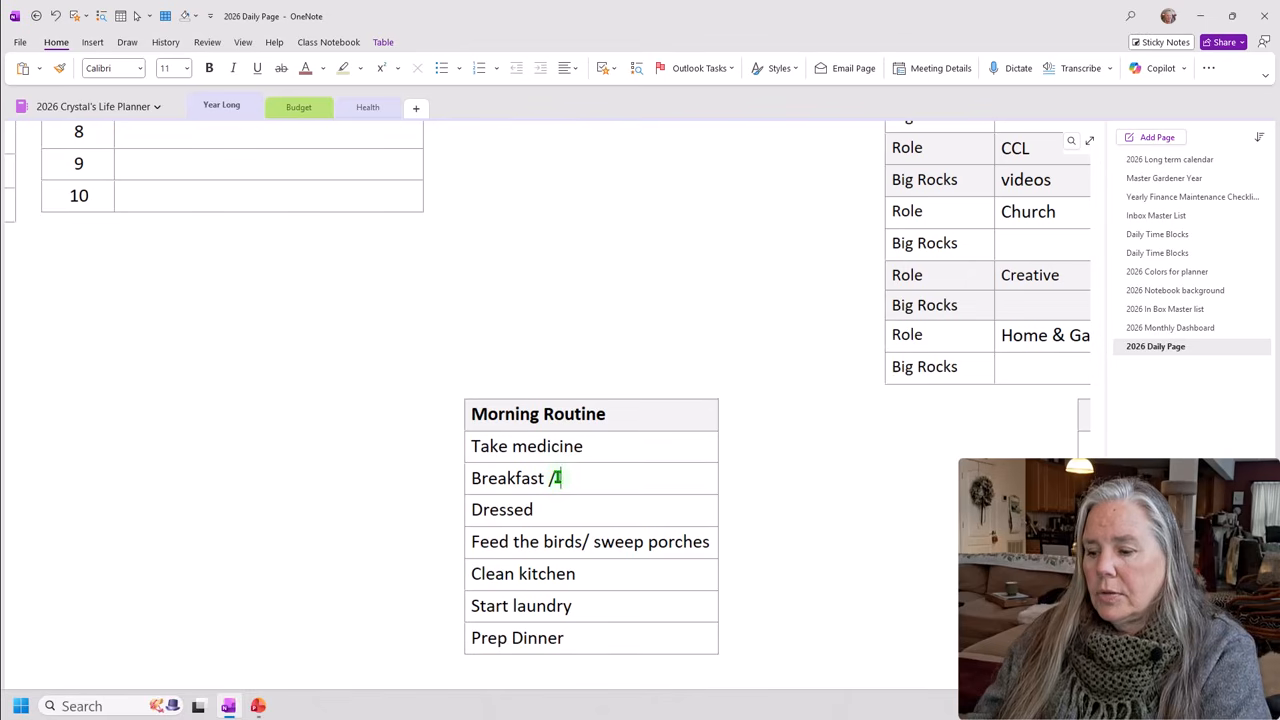
type("Walk")
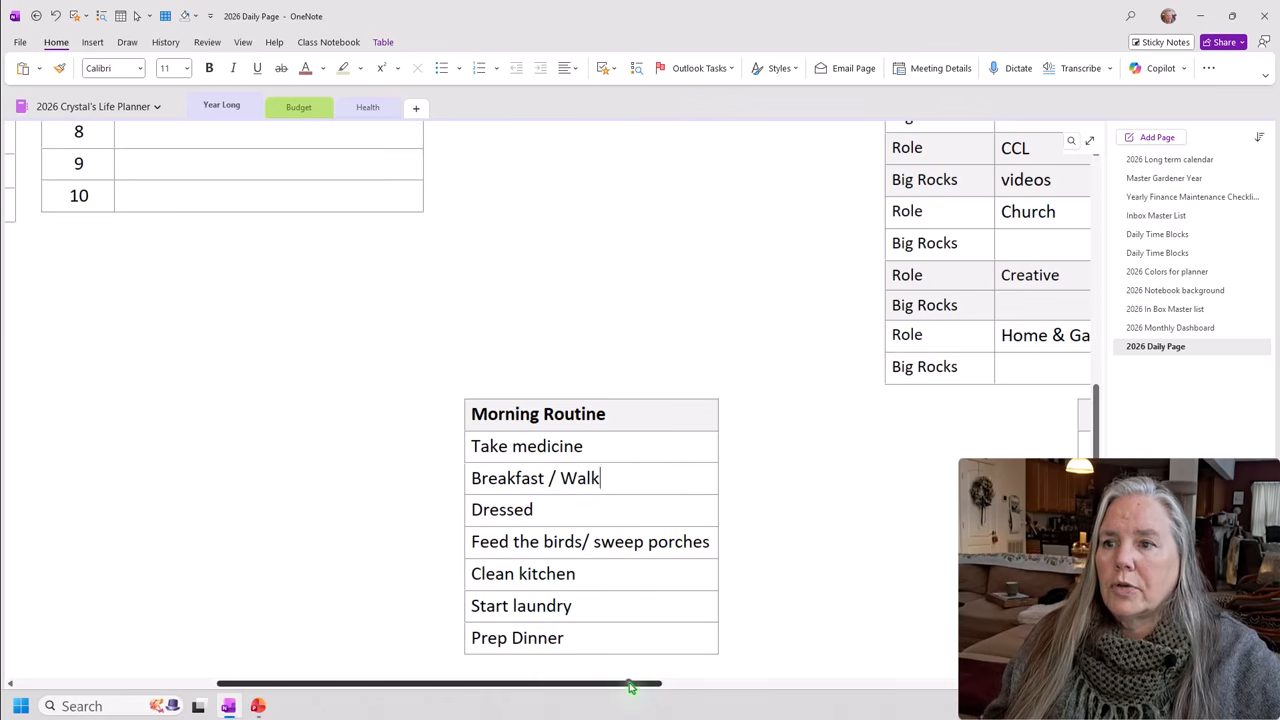
Change the "Weekly Planning" table heading to "Evening Routine".
scroll(630, 686, "right", 5)
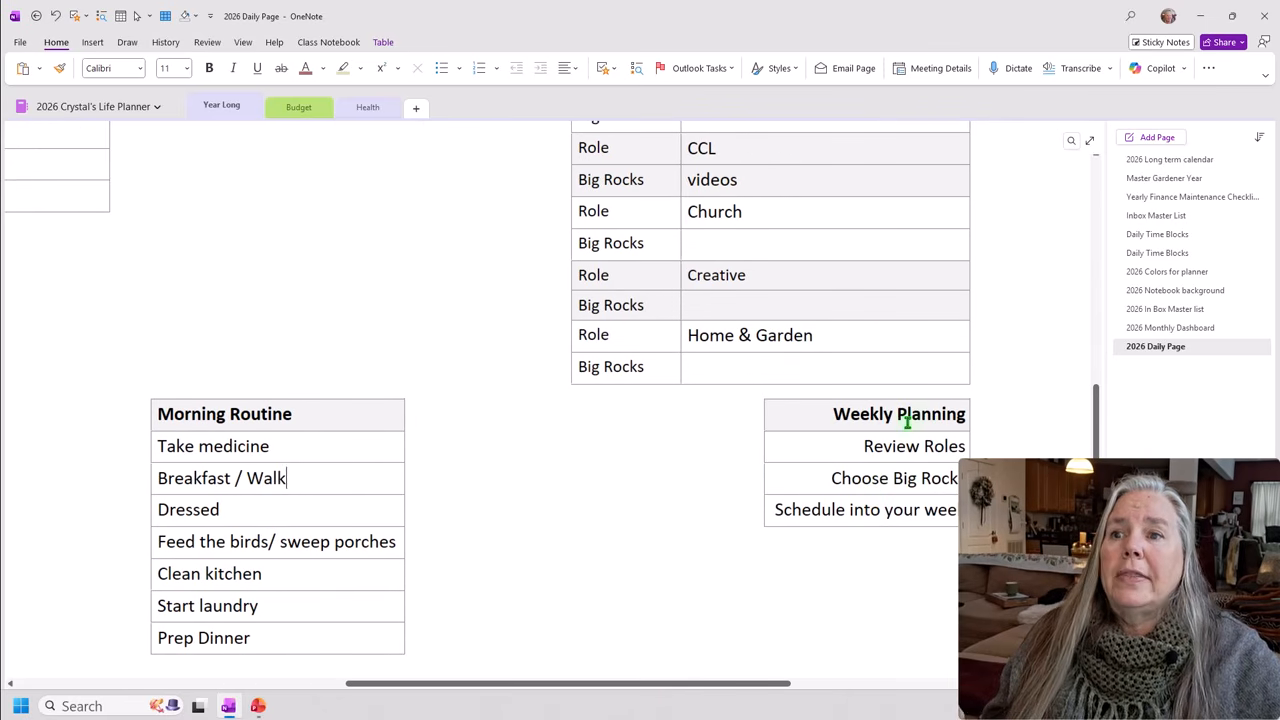
left_click_drag(828, 412, 848, 512)
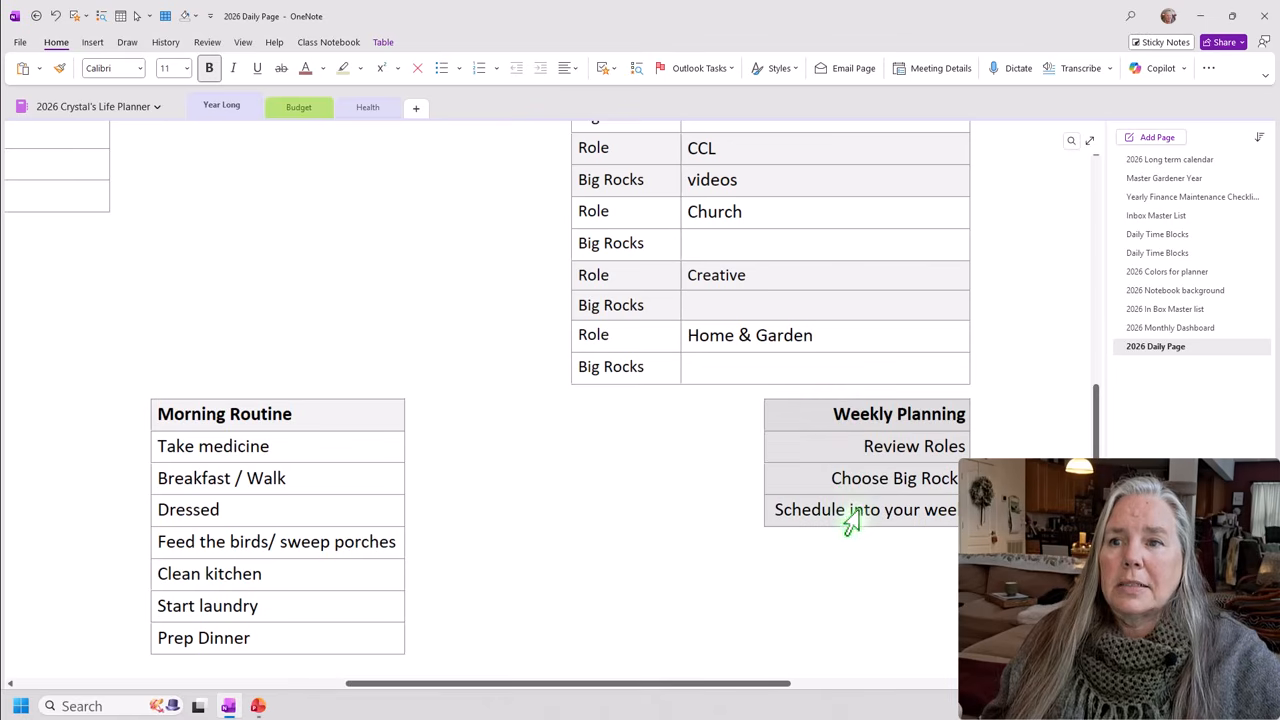
left_click(837, 446)
mouse_move(826, 404)
left_mouse_down()
mouse_move(900, 425)
mouse_move(963, 420)
left_mouse_up()
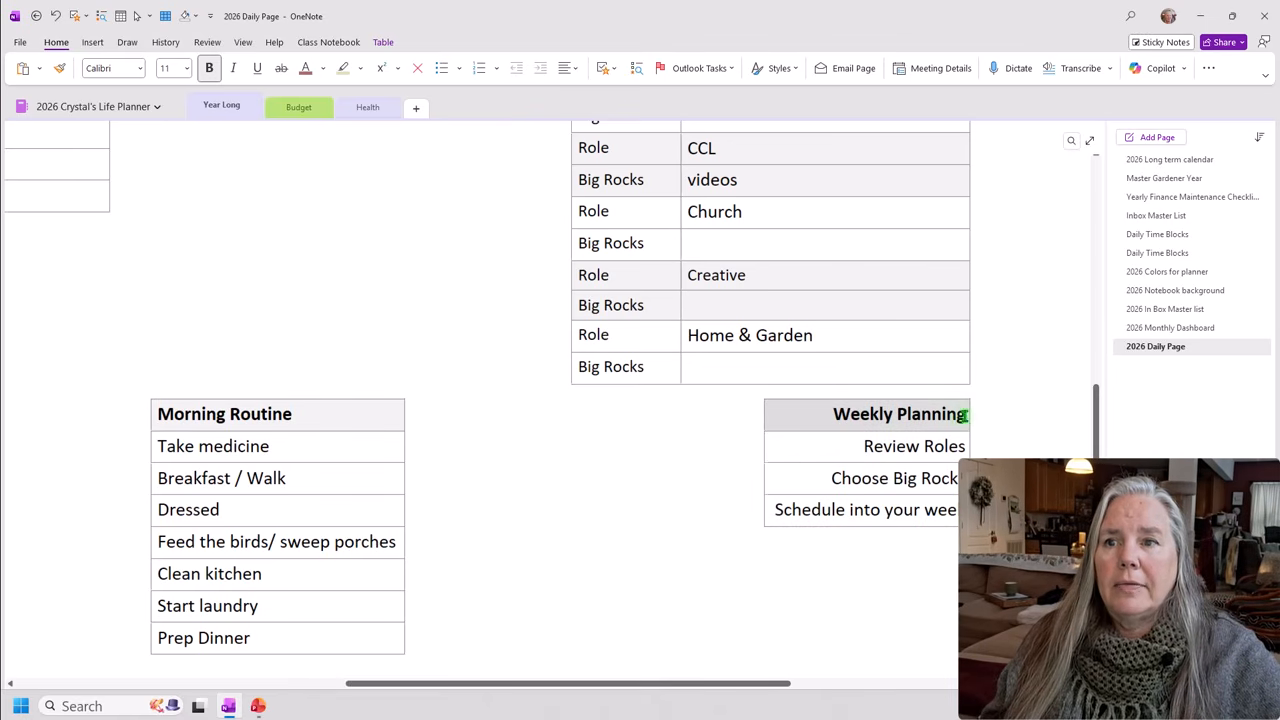
left_click(857, 411)
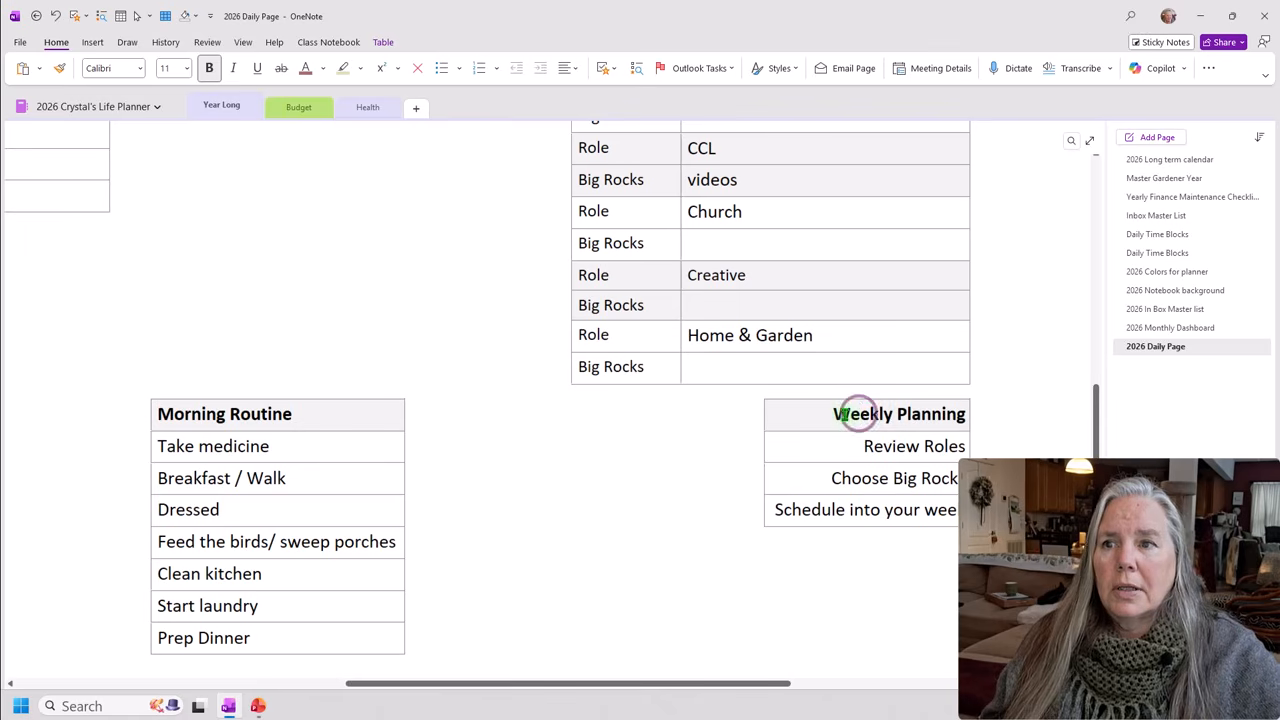
left_click_drag(837, 412, 965, 418)
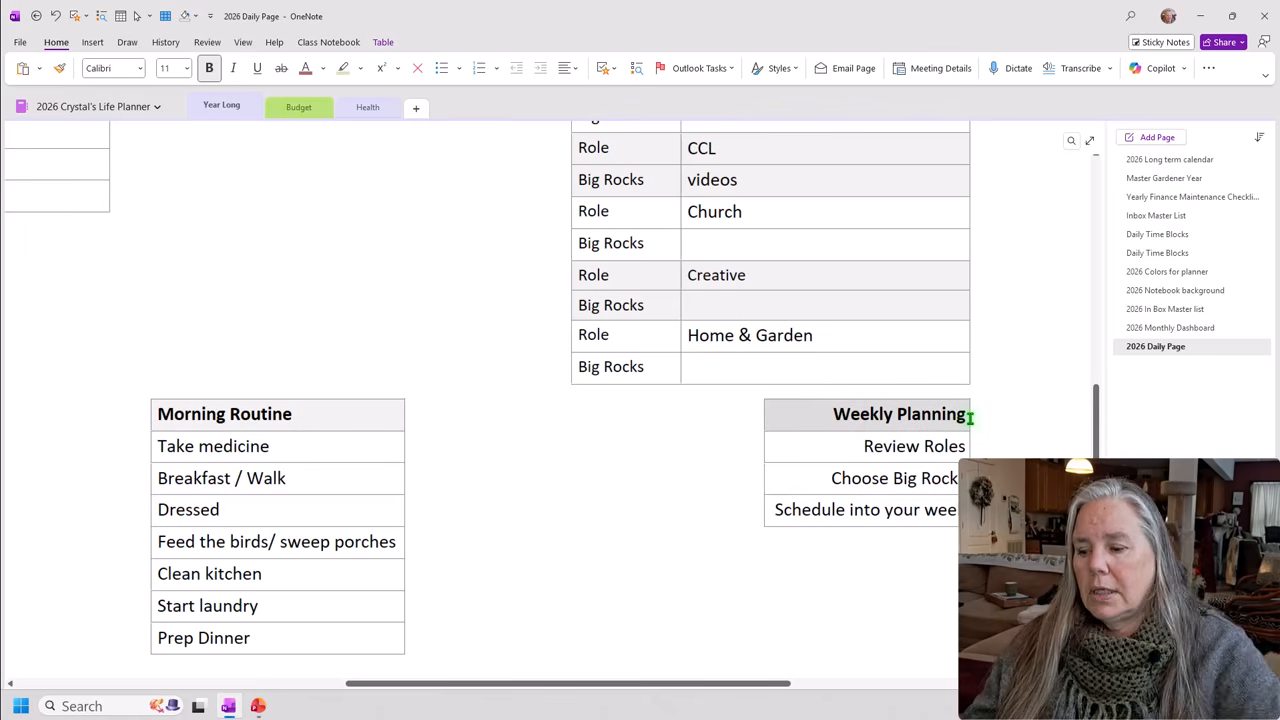
type("Evening ")
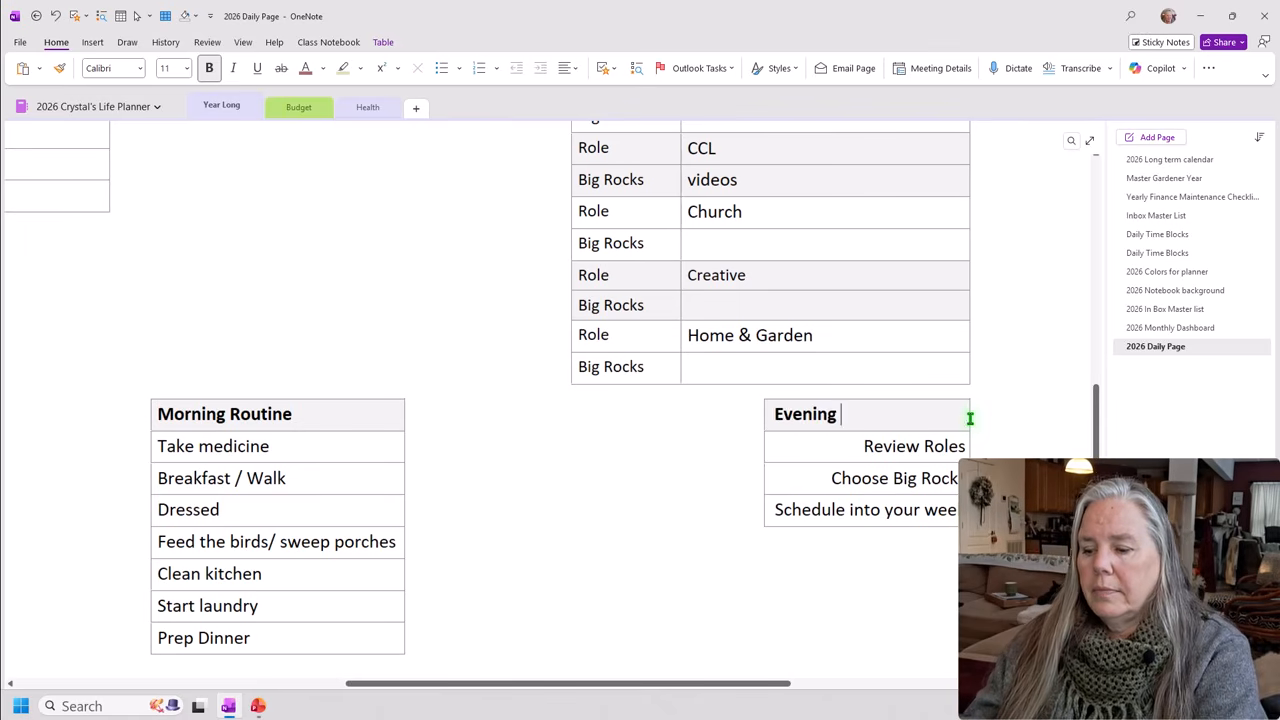
type("Routine")
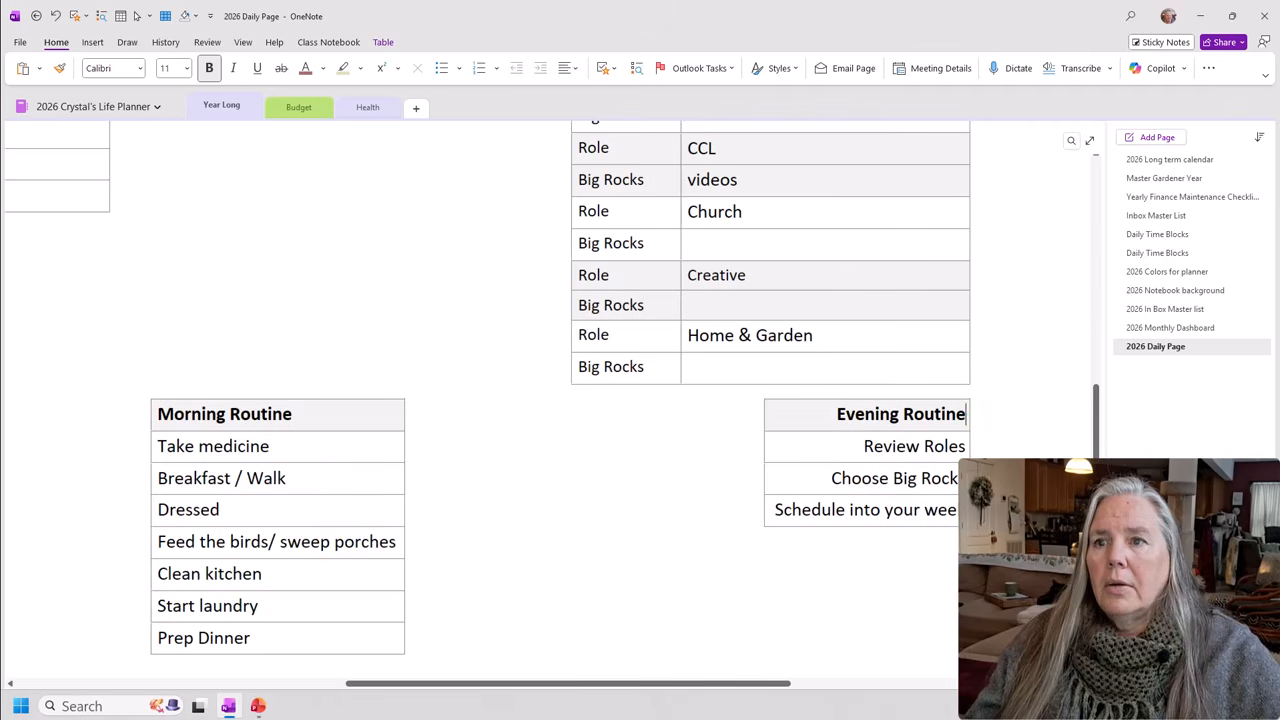
Clear the three weekly planning tasks beneath the Evening Routine heading, keeping their rows empty.
scroll(905, 455, "down", 1)
left_click_drag(851, 409, 871, 477)
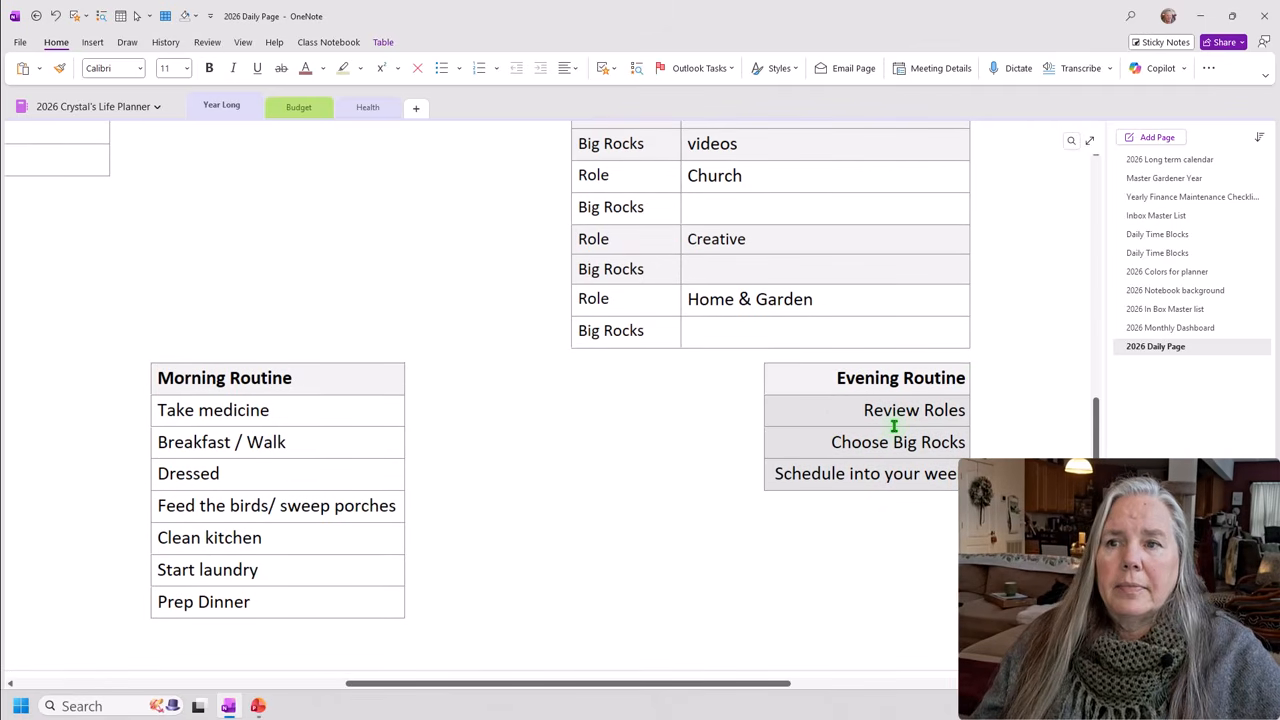
left_click(893, 421)
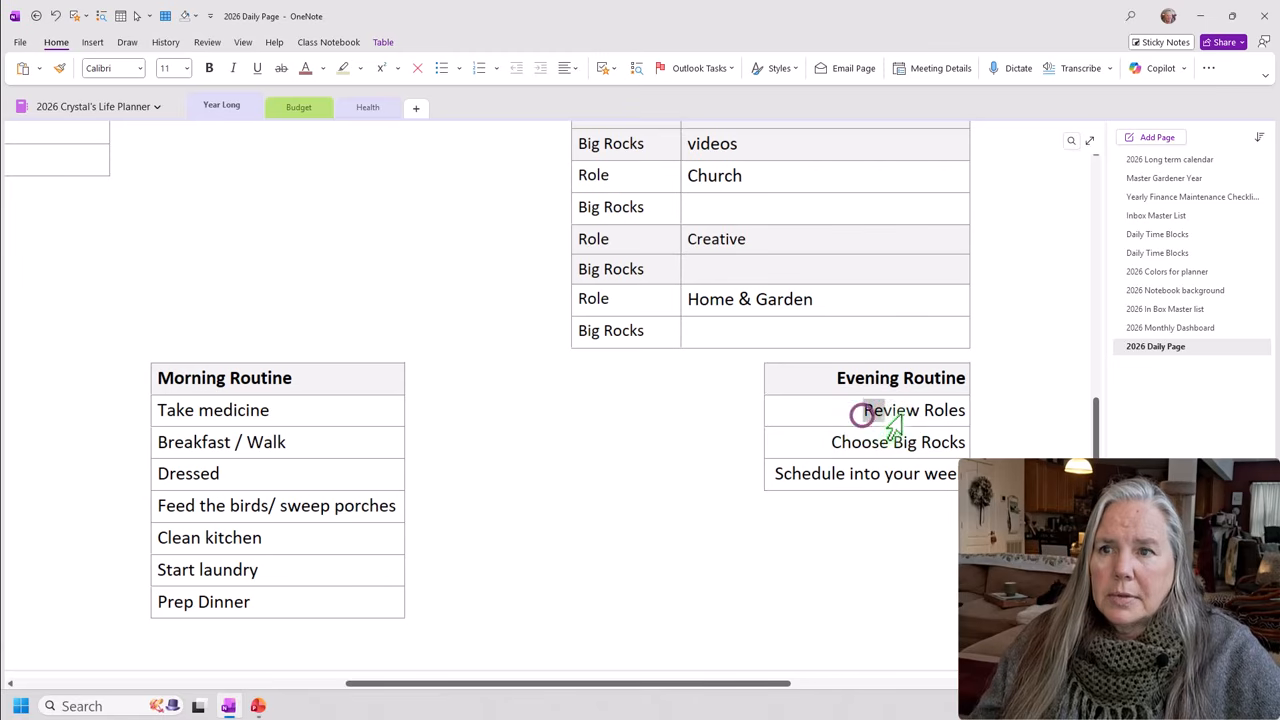
left_click_drag(888, 416, 954, 434)
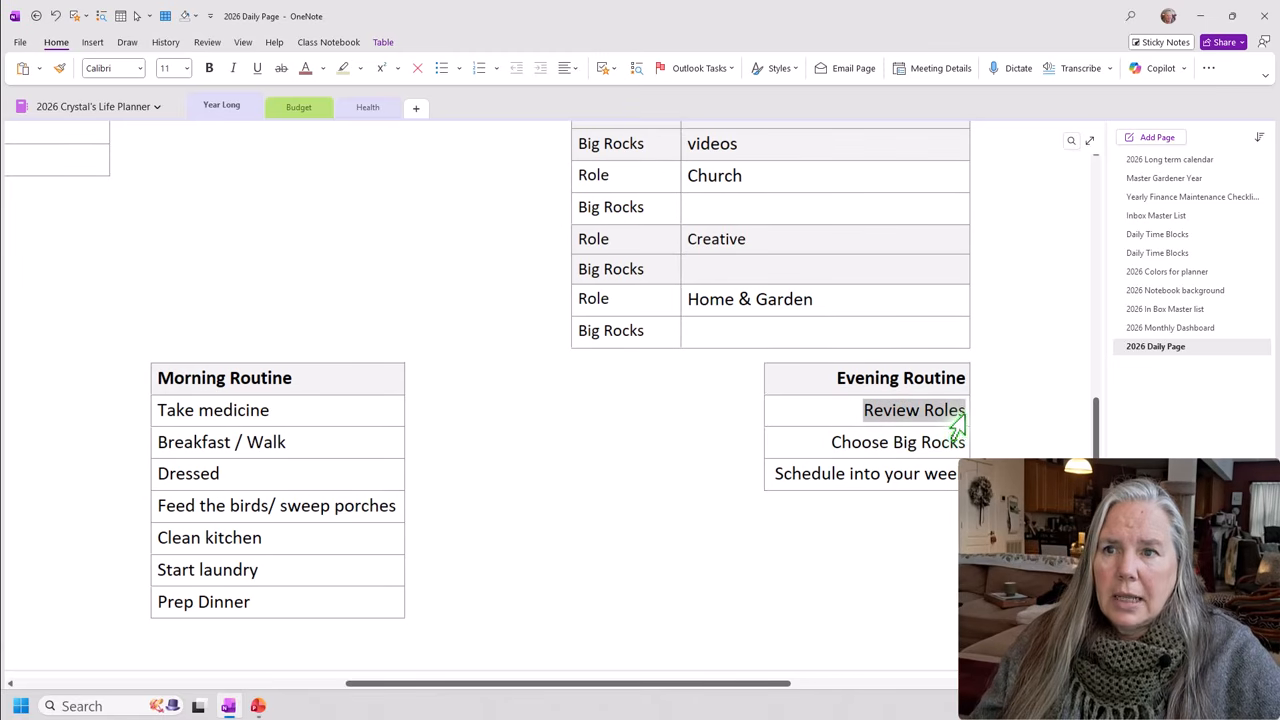
key("Delete")
left_click_drag(829, 446, 965, 443)
key("Delete")
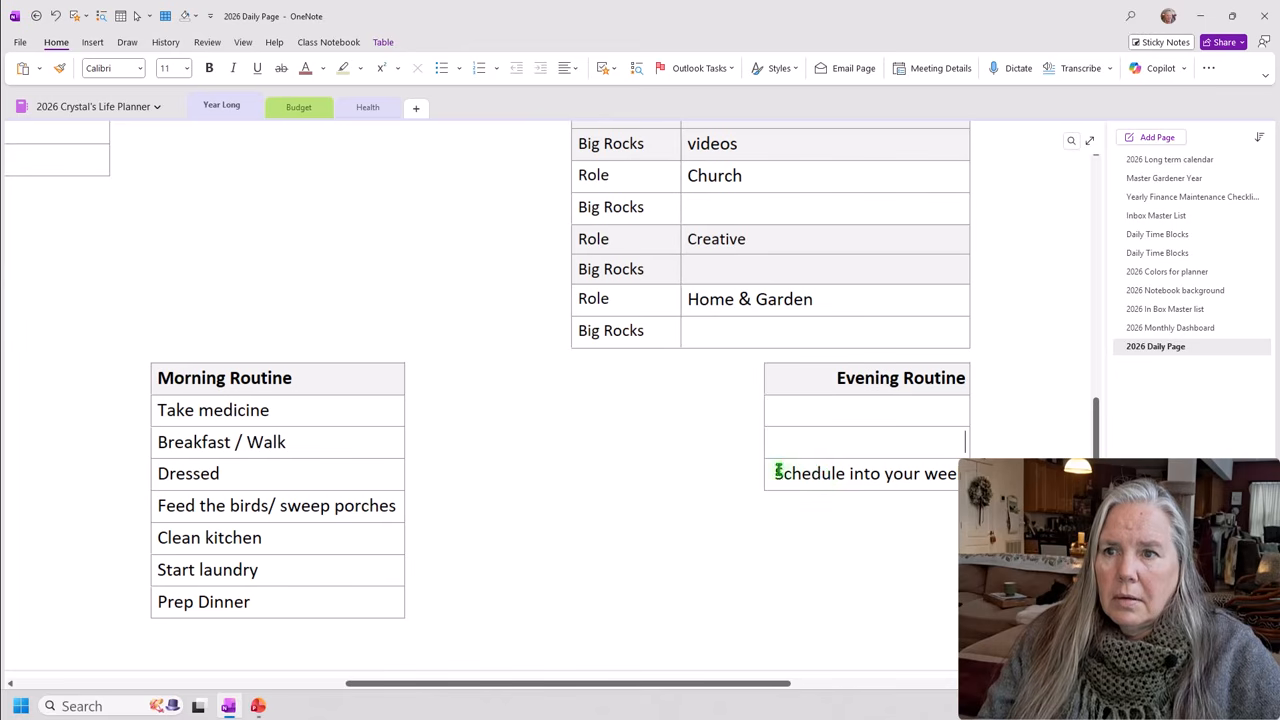
left_click_drag(778, 472, 960, 472)
key("Delete")
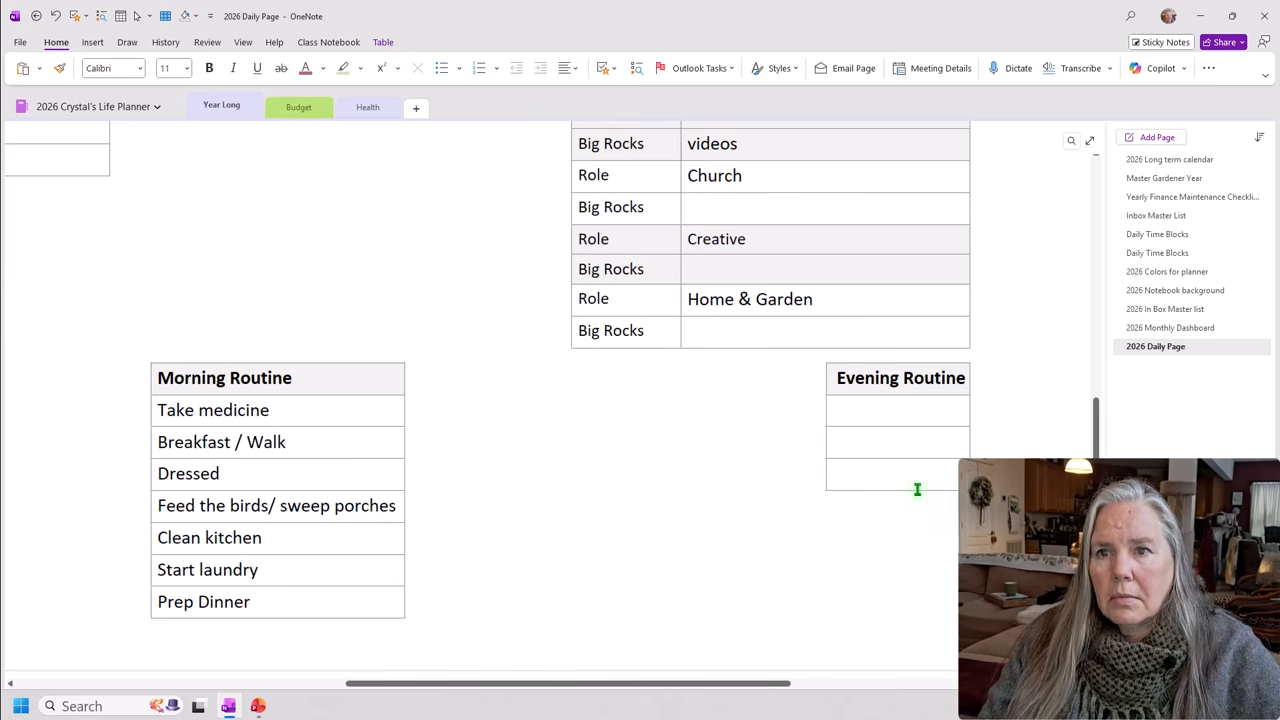
Enter "Clean kitchen dinner" in the first row under the Evening Routine heading.
left_click(862, 414)
type("cl")
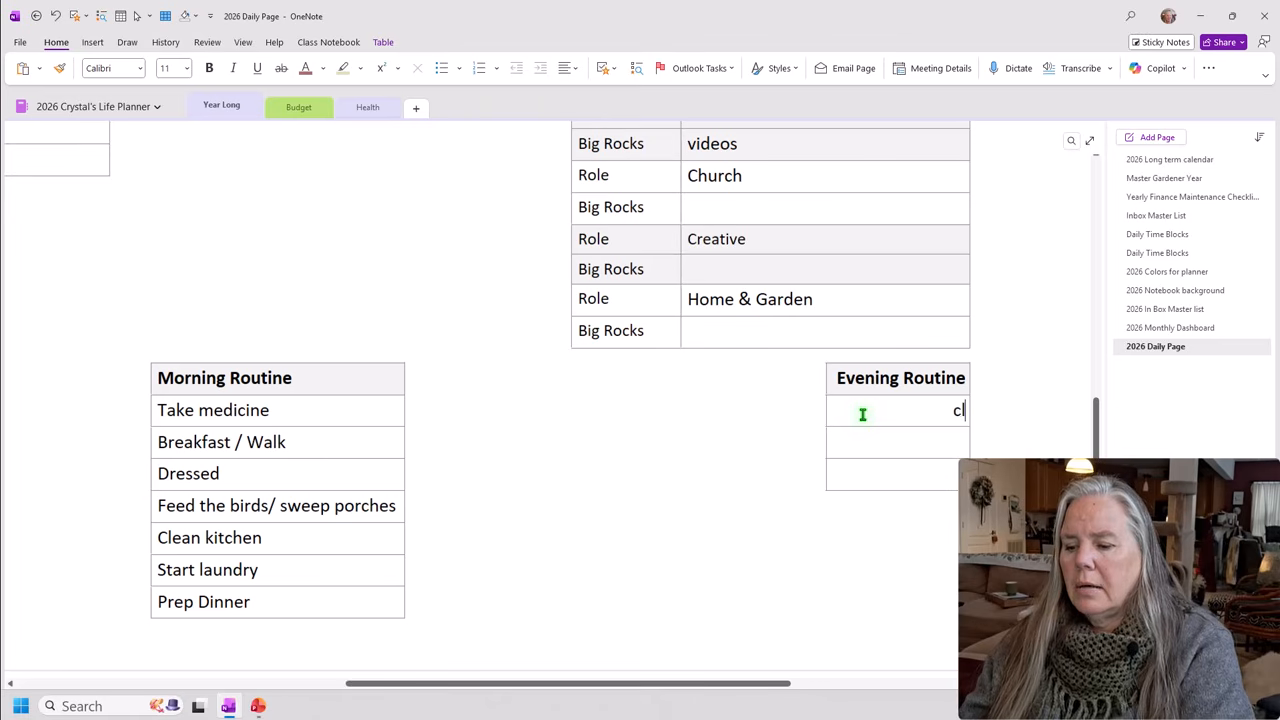
type("ean ")
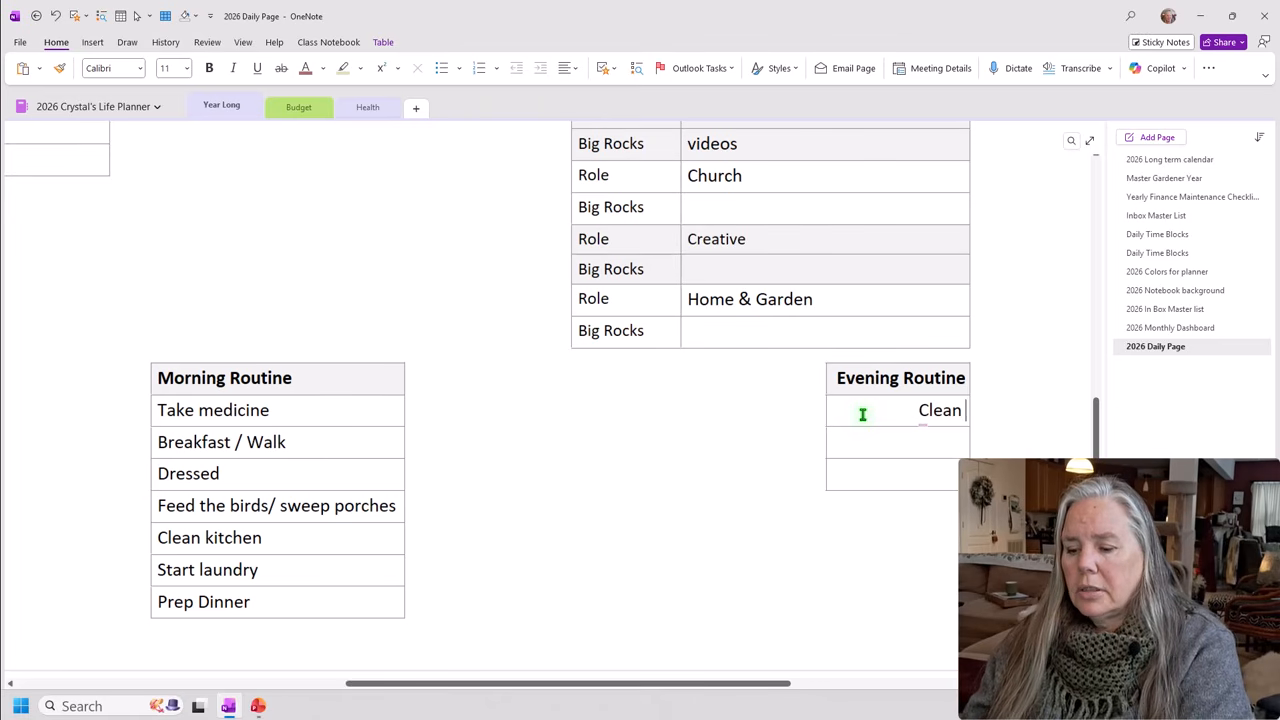
type("kitchen")
type("dinner")
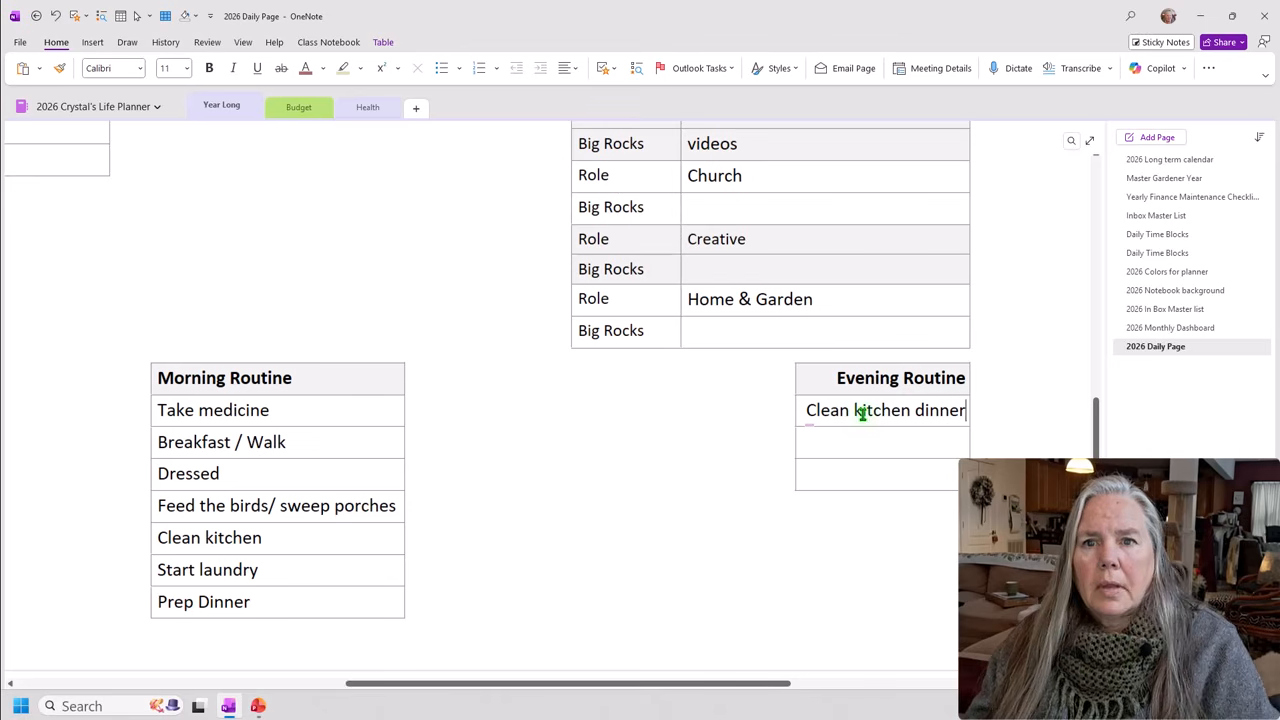
left_click(872, 440)
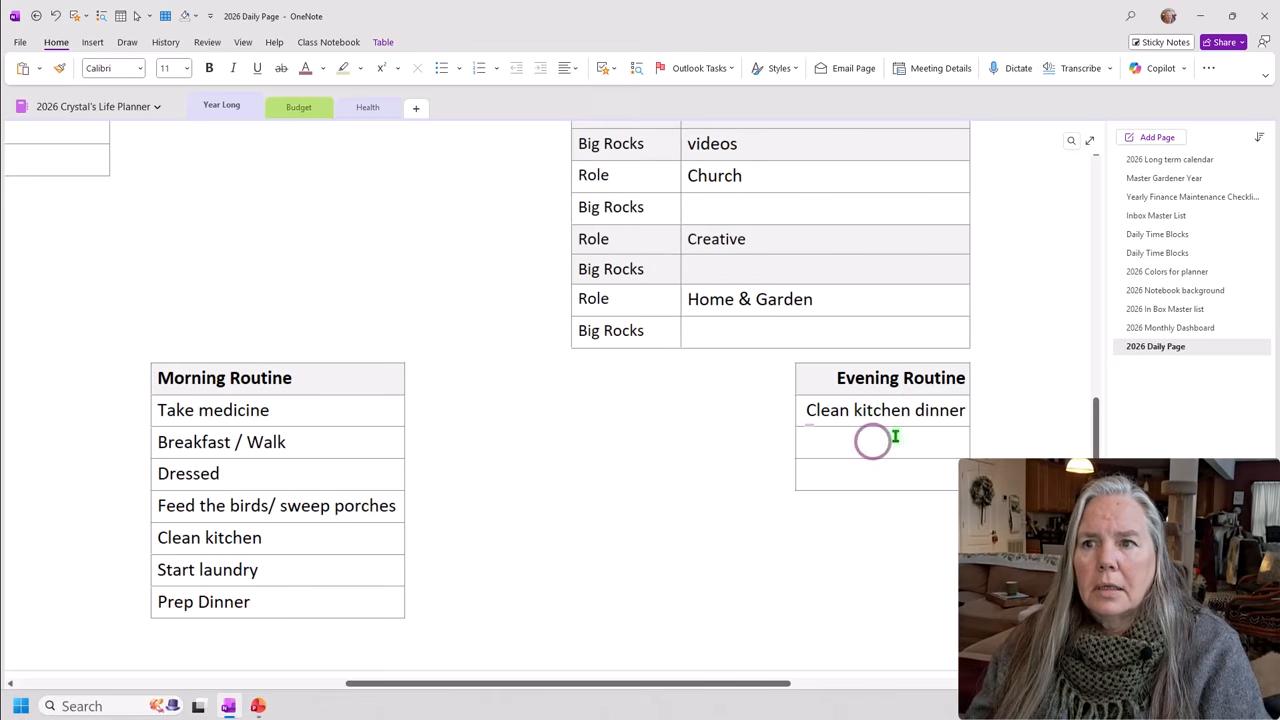
Enter "Sweep kitchen floor" and "Check email" in the second and third rows under the Evening Routine heading.
type("swee")
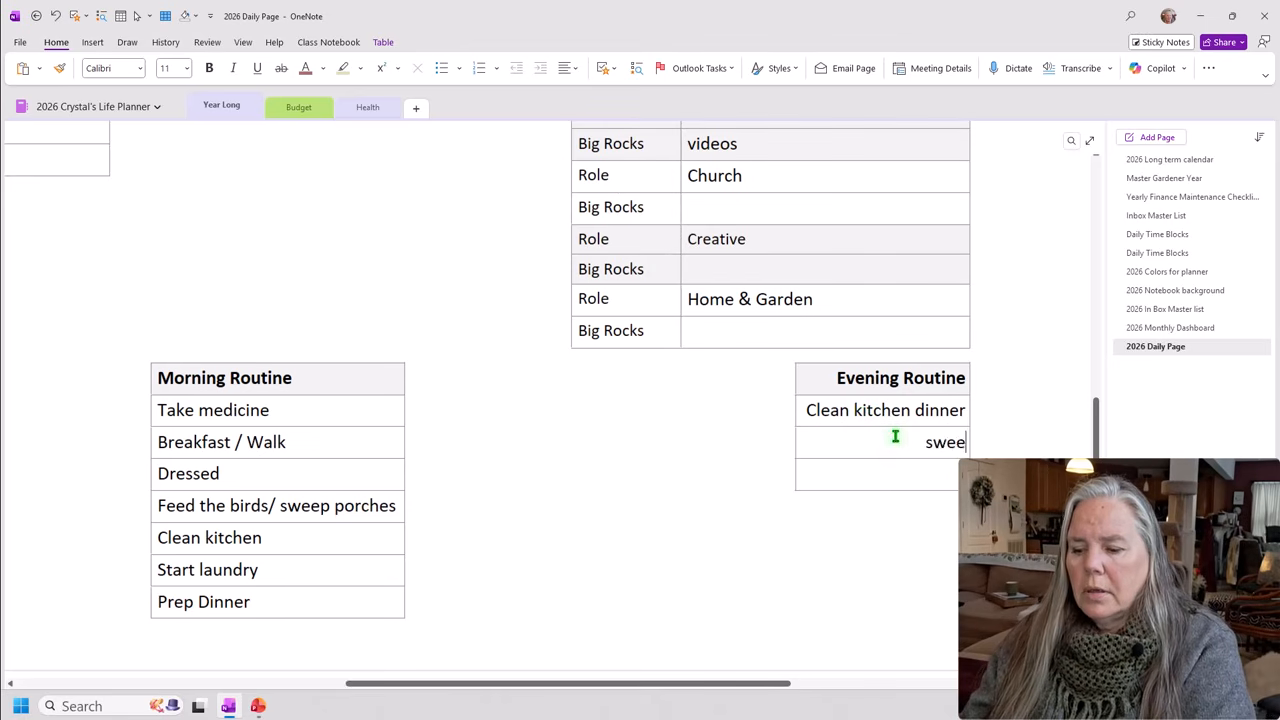
type("p kitchen floor")
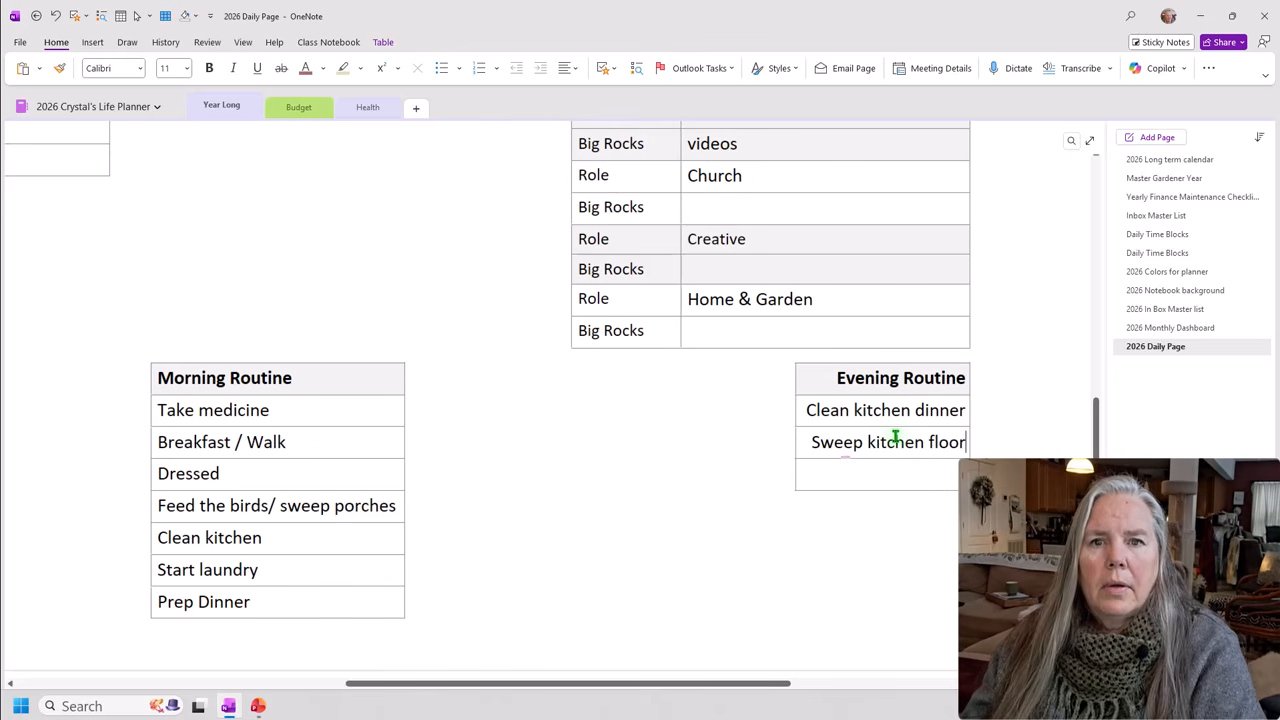
left_click(903, 488)
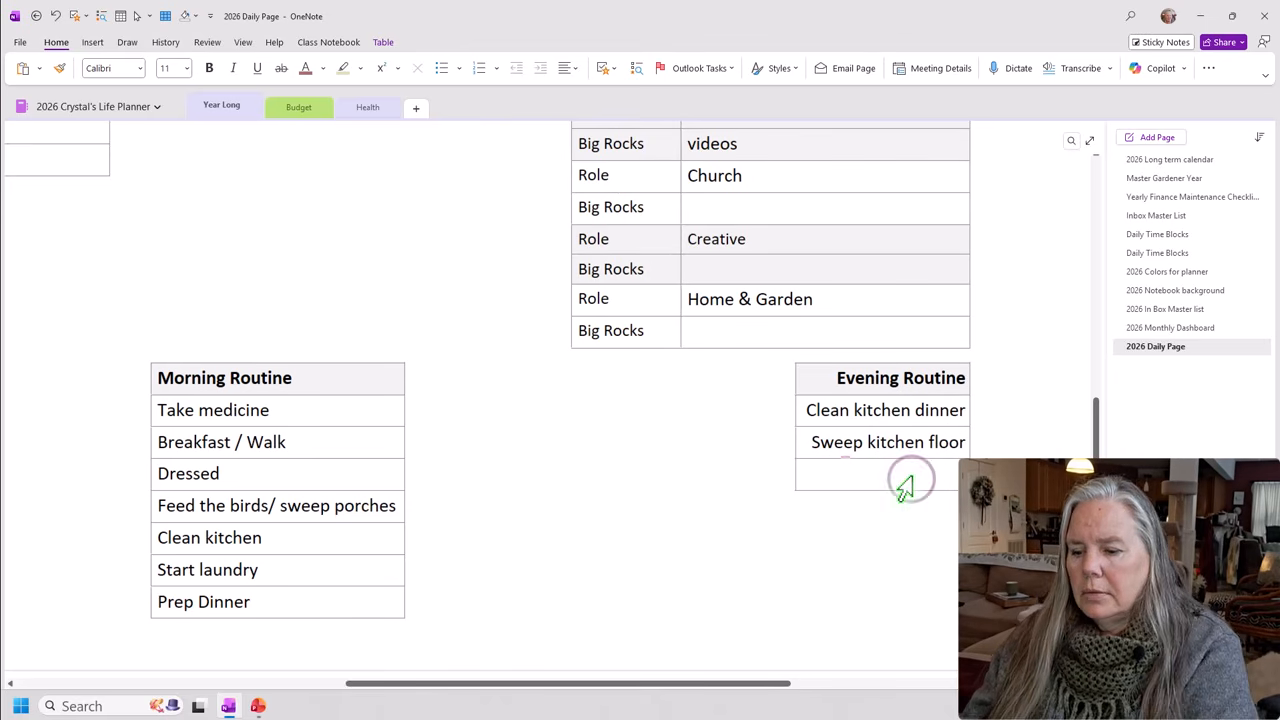
type("check ema")
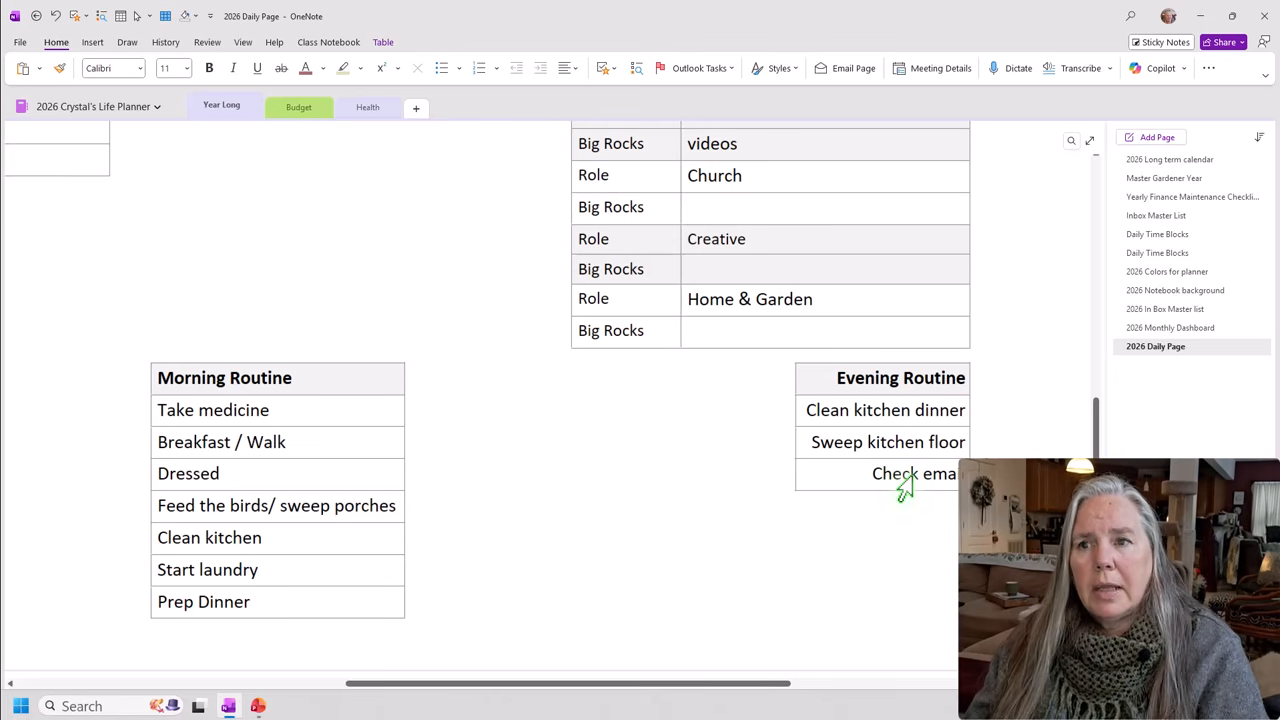
Add two rows to the Evening Routine table reading "Planner Update" and "10 minute tidy".
key("Return")
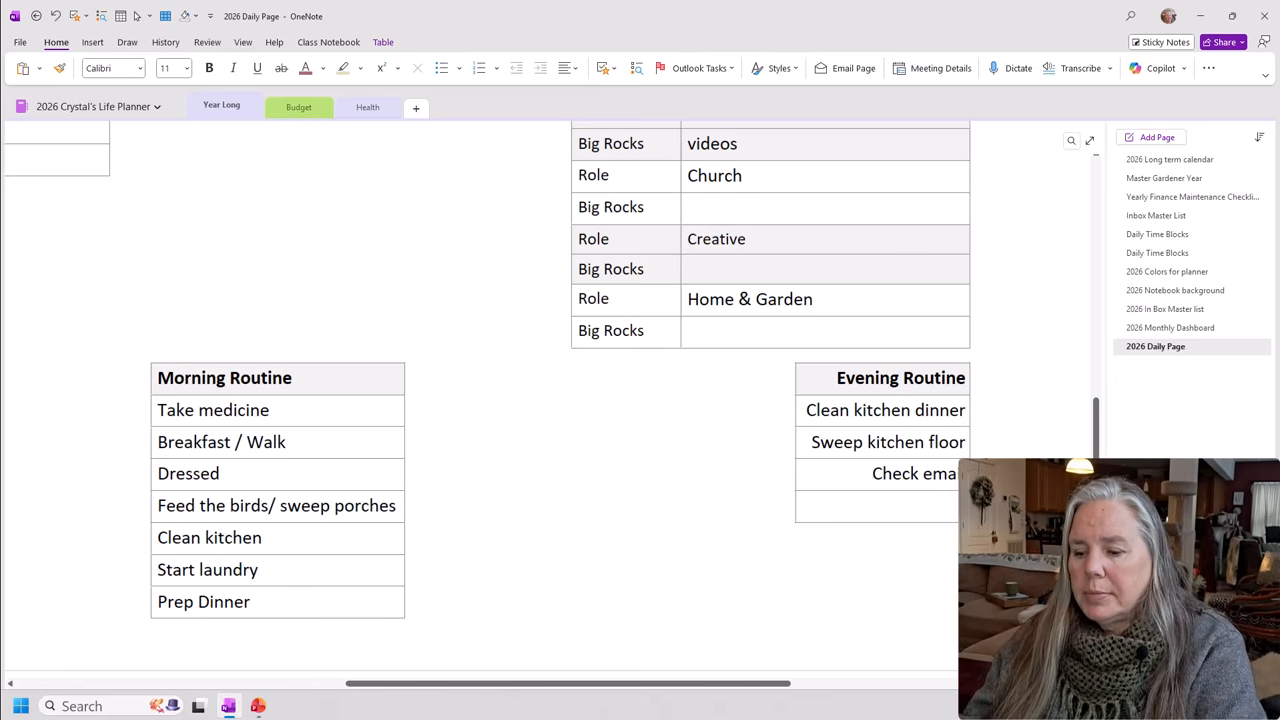
type("ner Up")
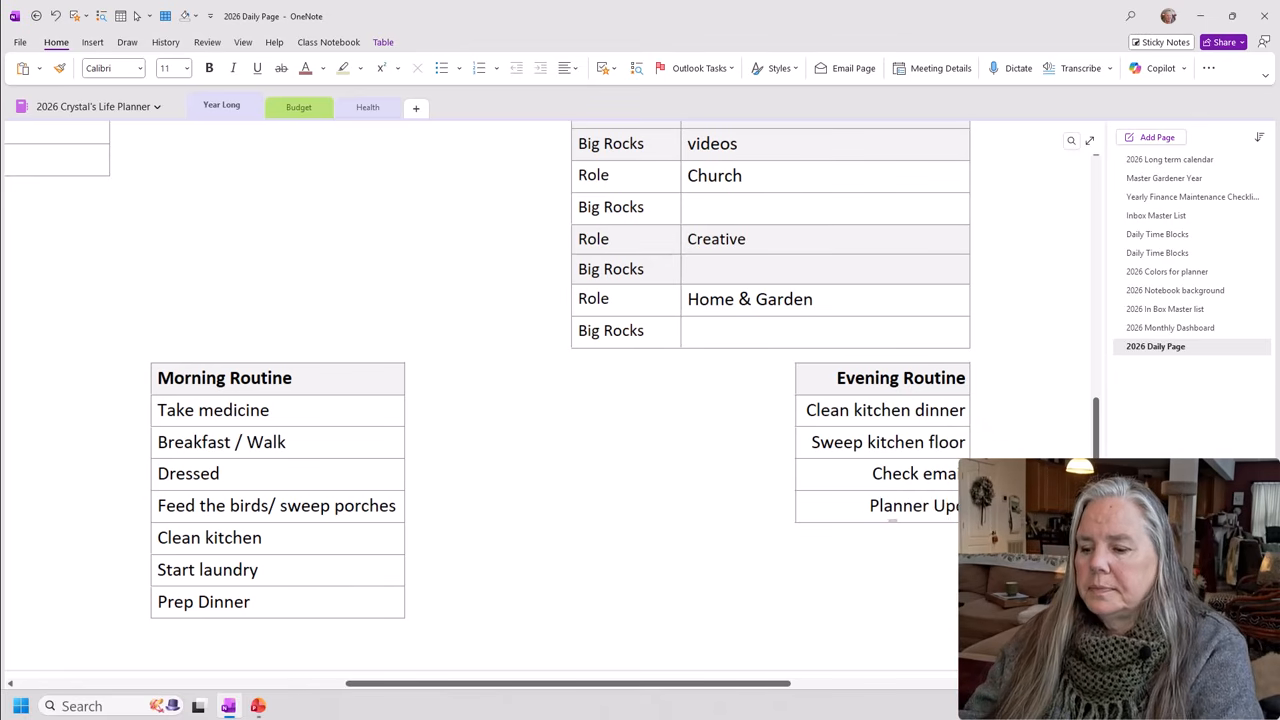
type("date")
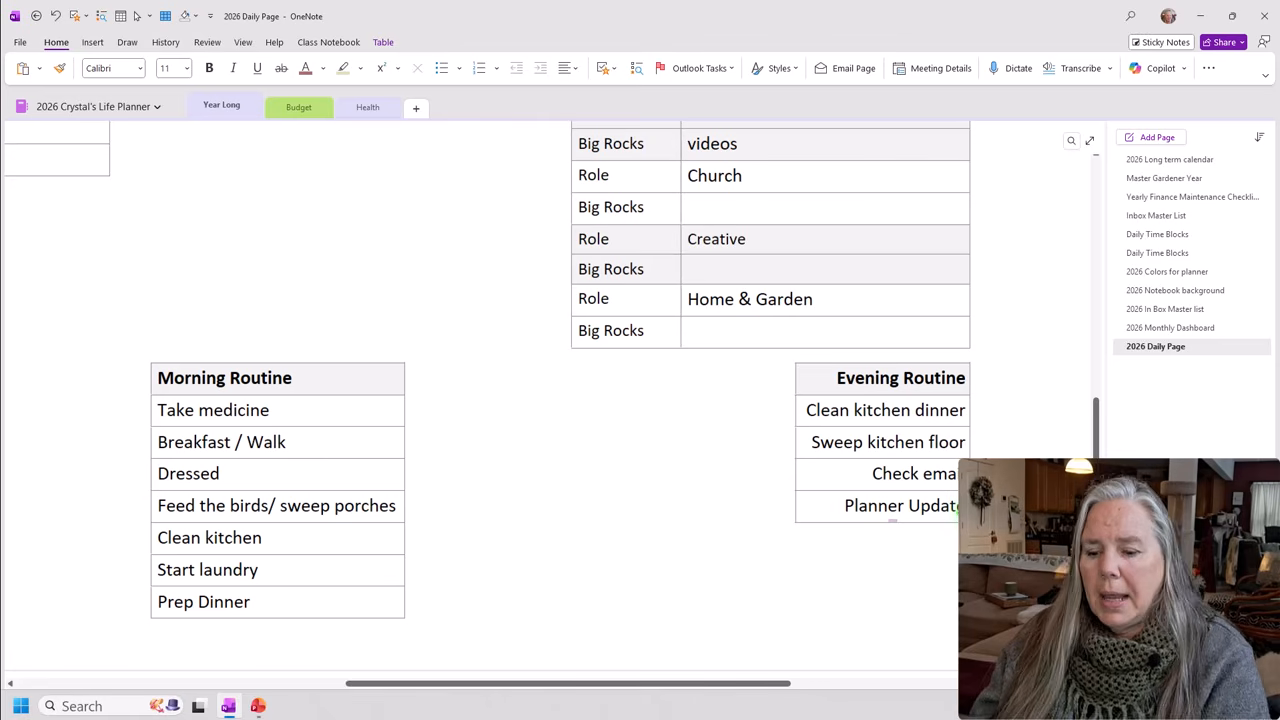
key("Return")
type("10 m")
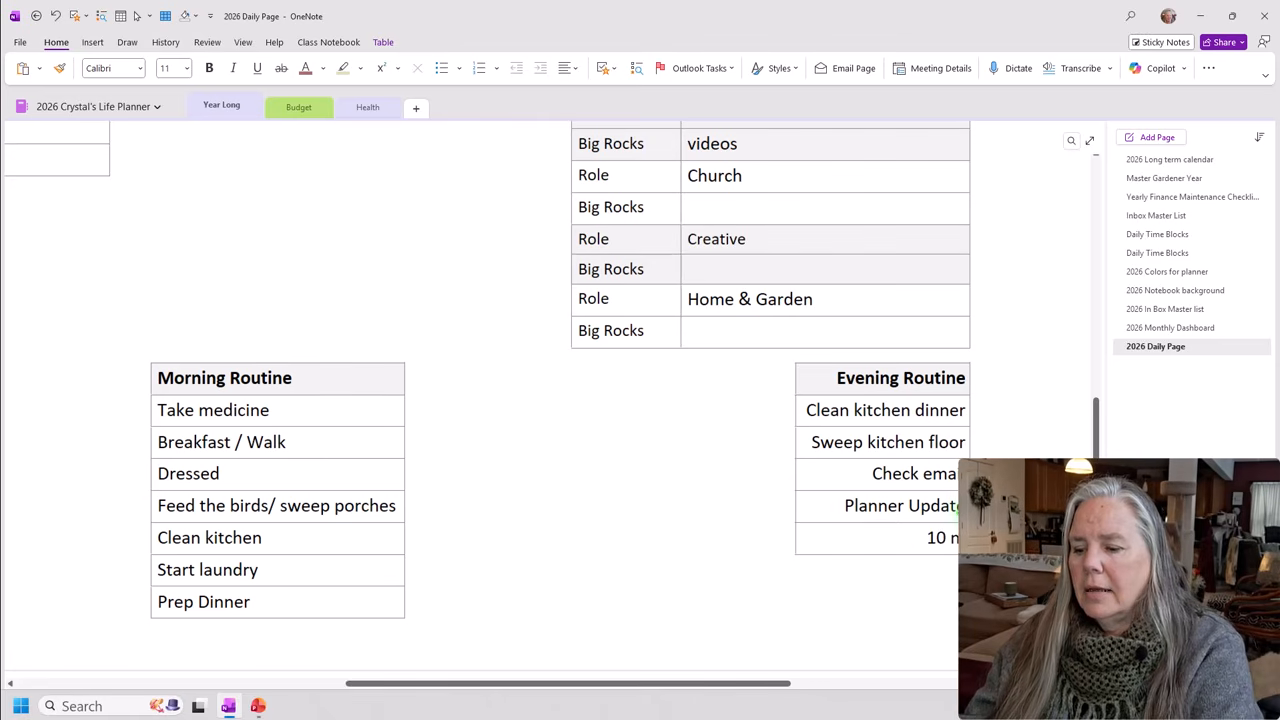
type("inutesidy")
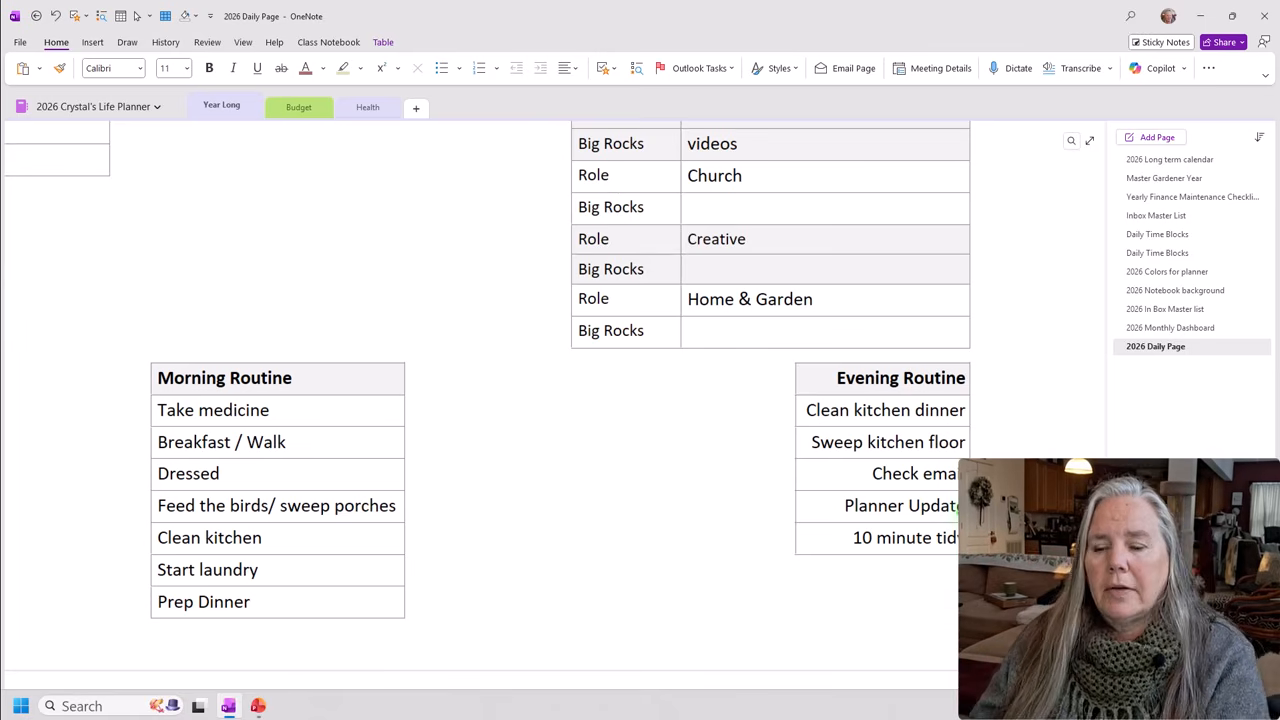
Add two more Evening Routine rows reading "Finish laundry" and "Pm Medication".
key("Return")
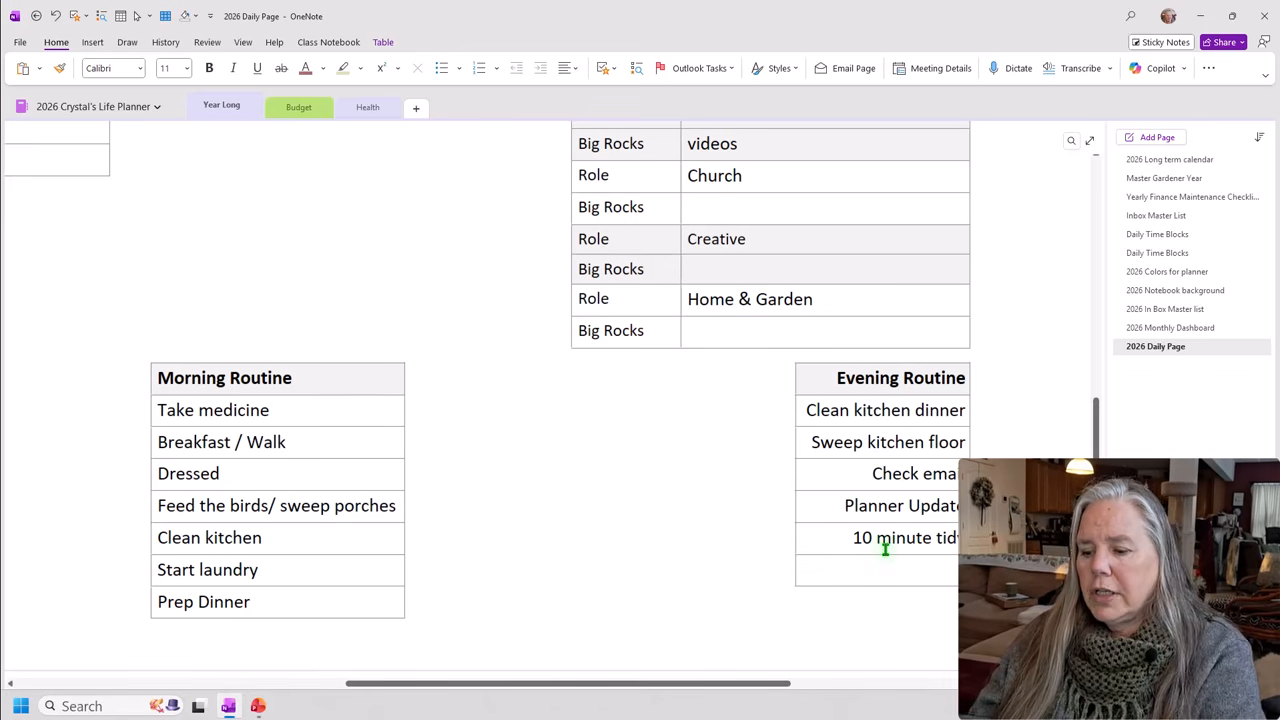
type("Finish")
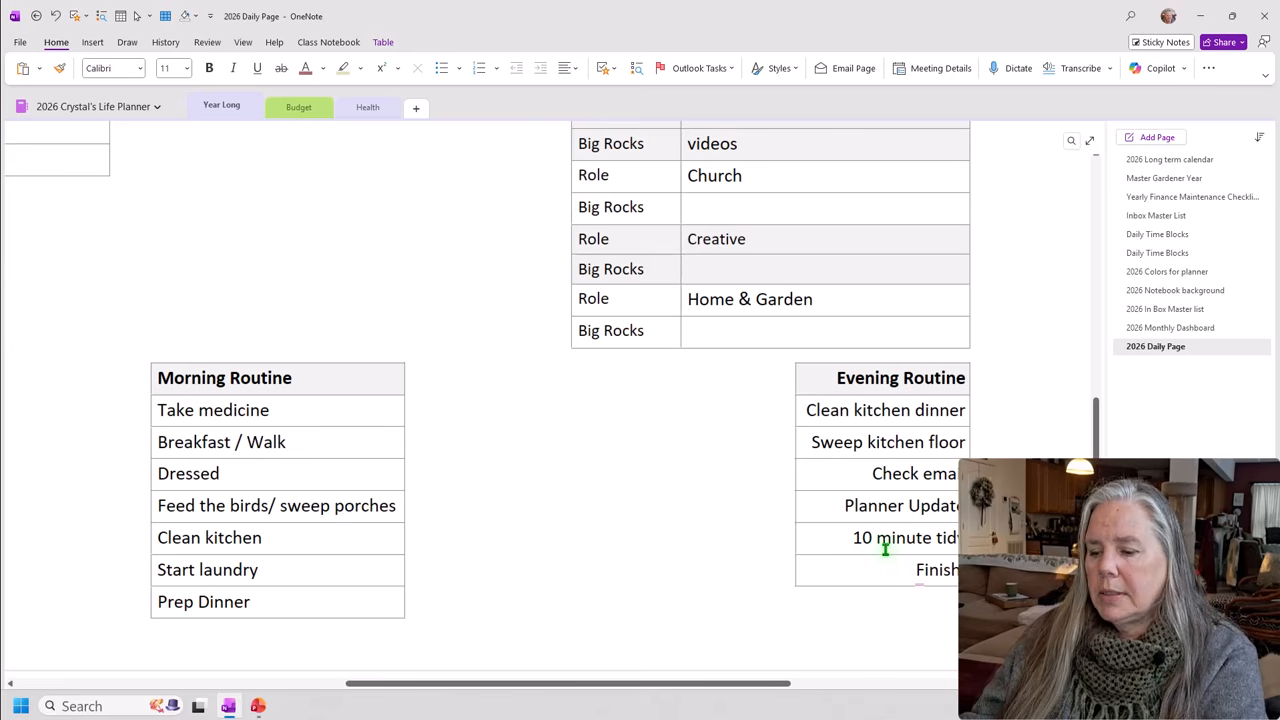
type(" laundry")
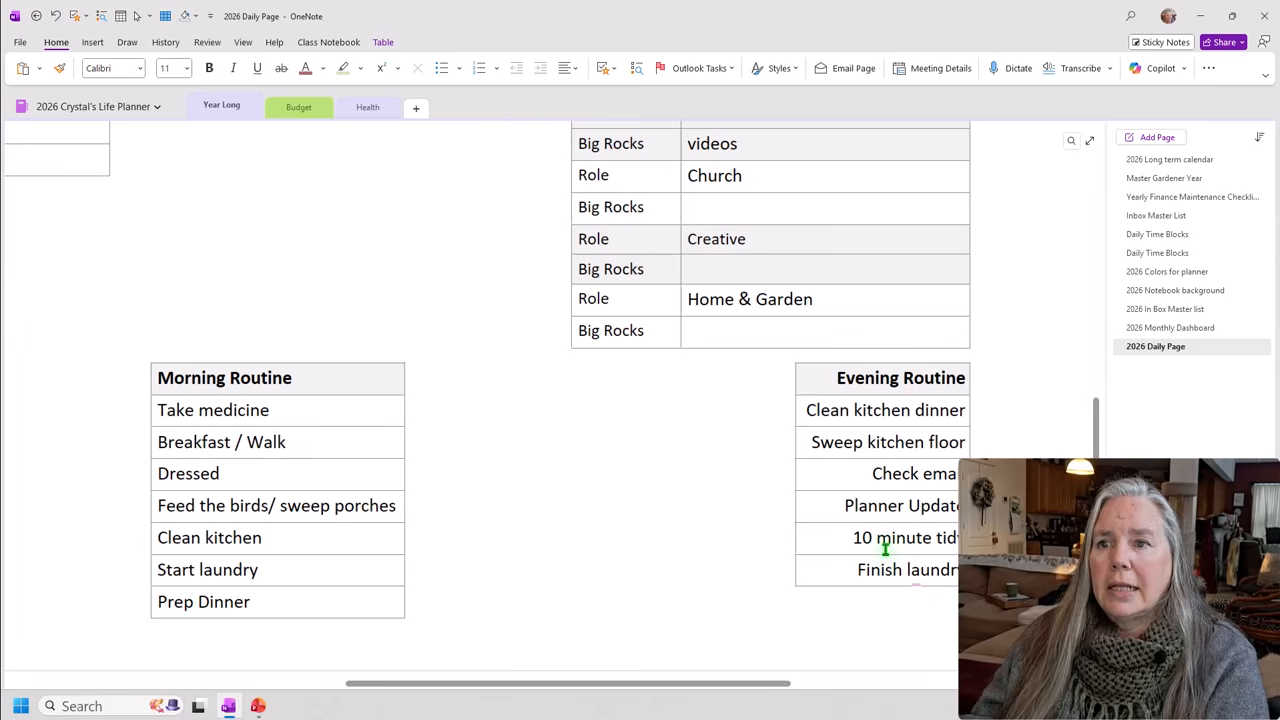
key("Return")
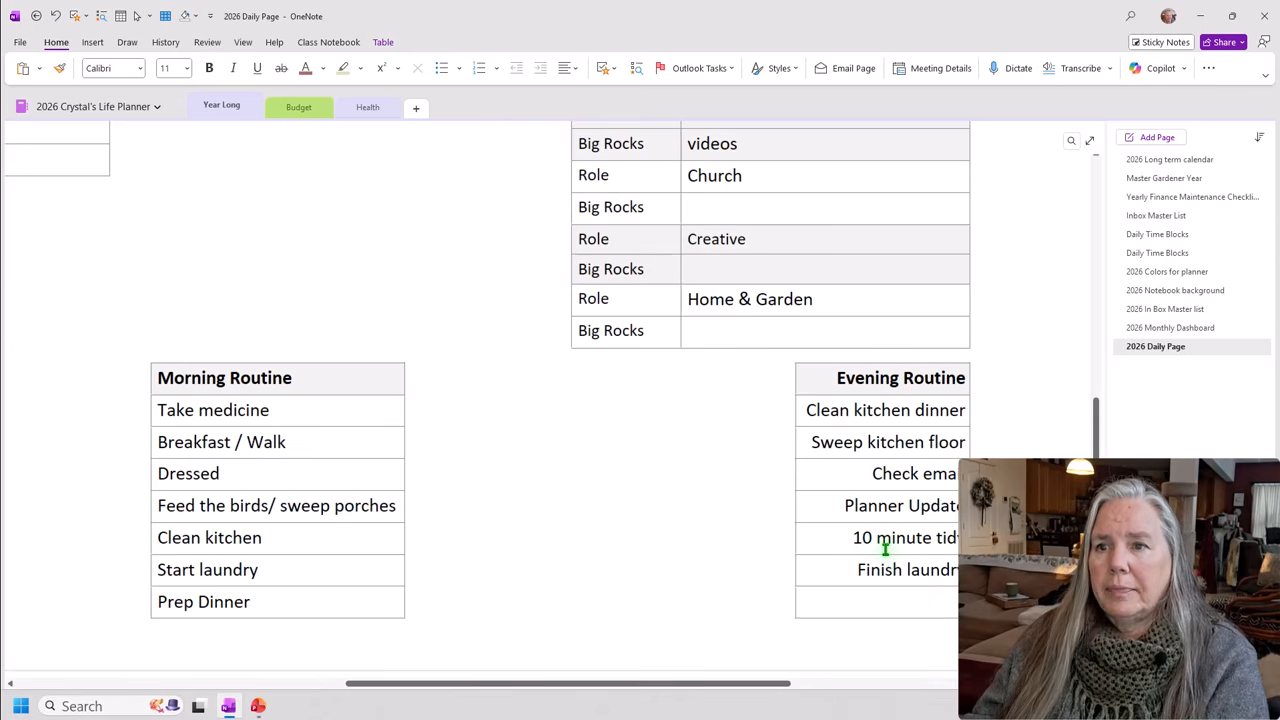
type("Pm M")
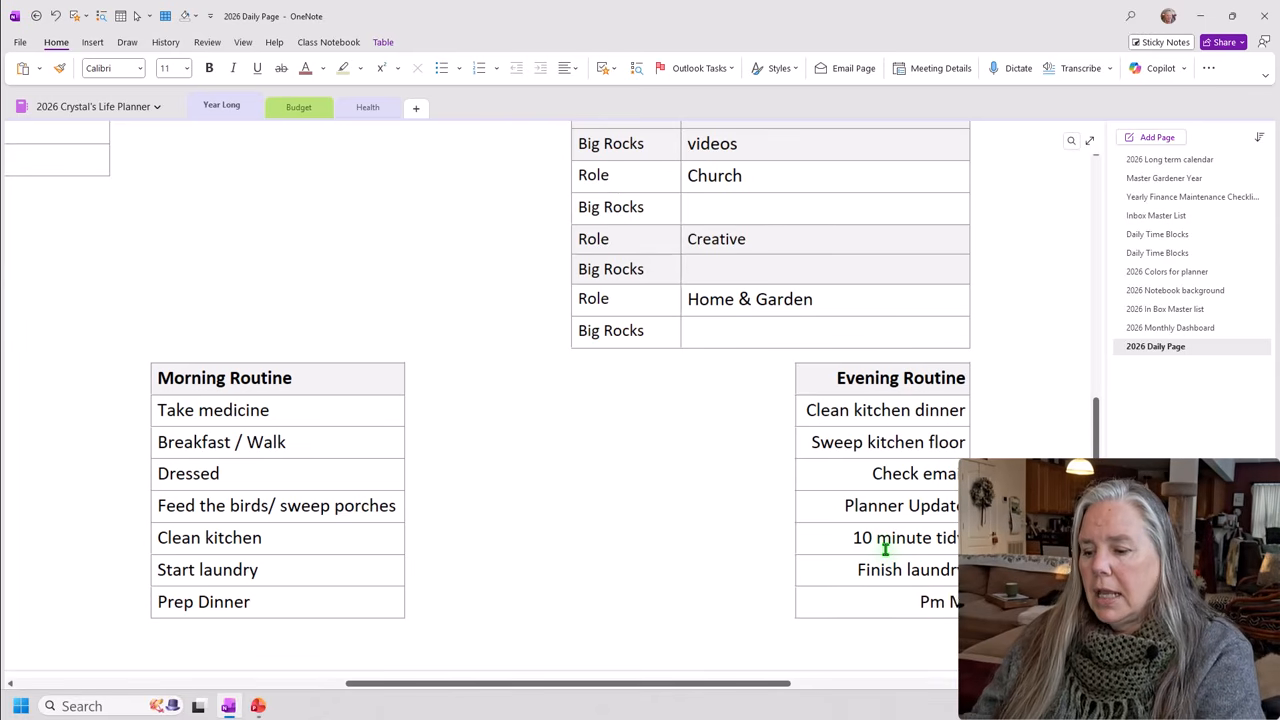
type("edication")
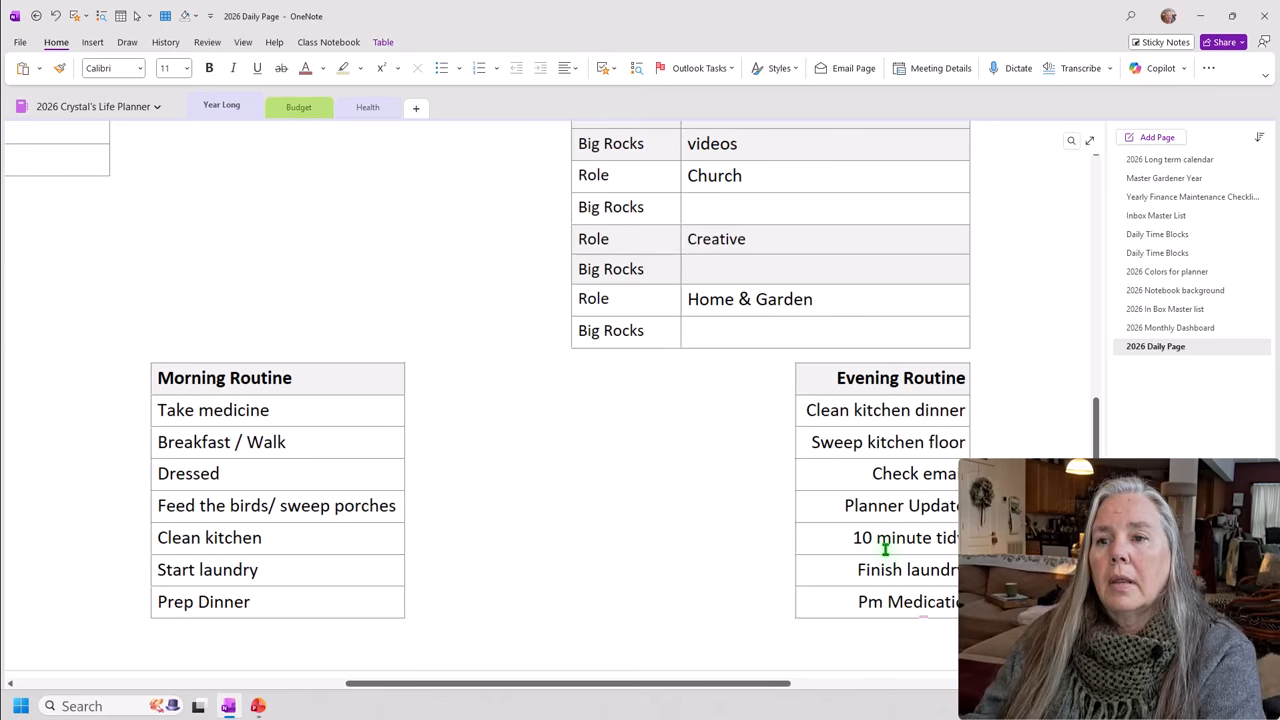
Add a last Evening Routine row reading "Read / Bedtime".
key("Return")
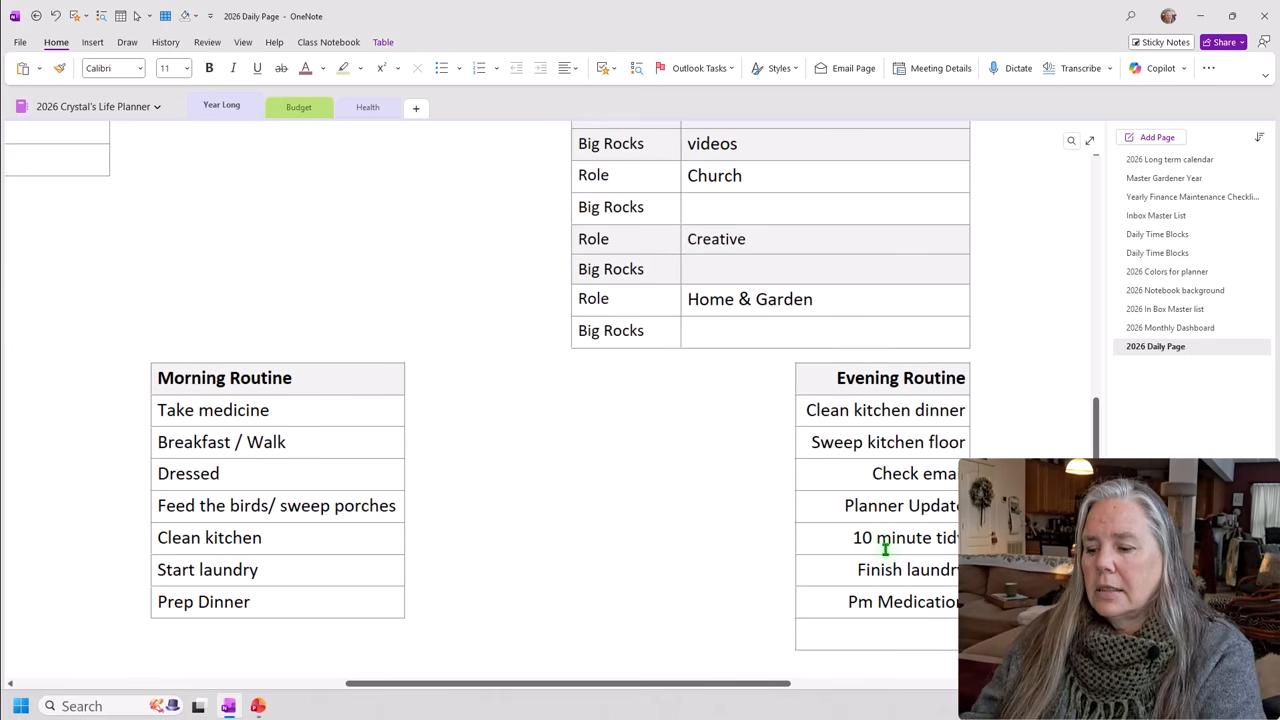
type("bedtim")
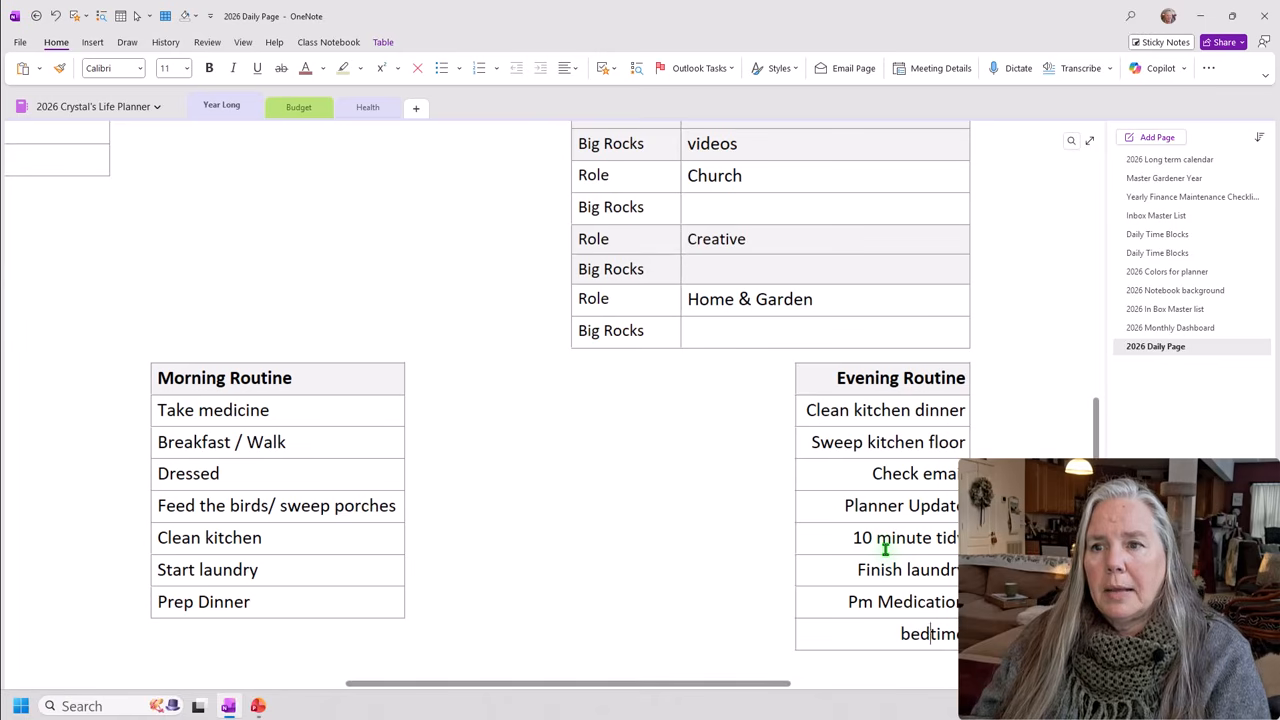
type("eRead /")
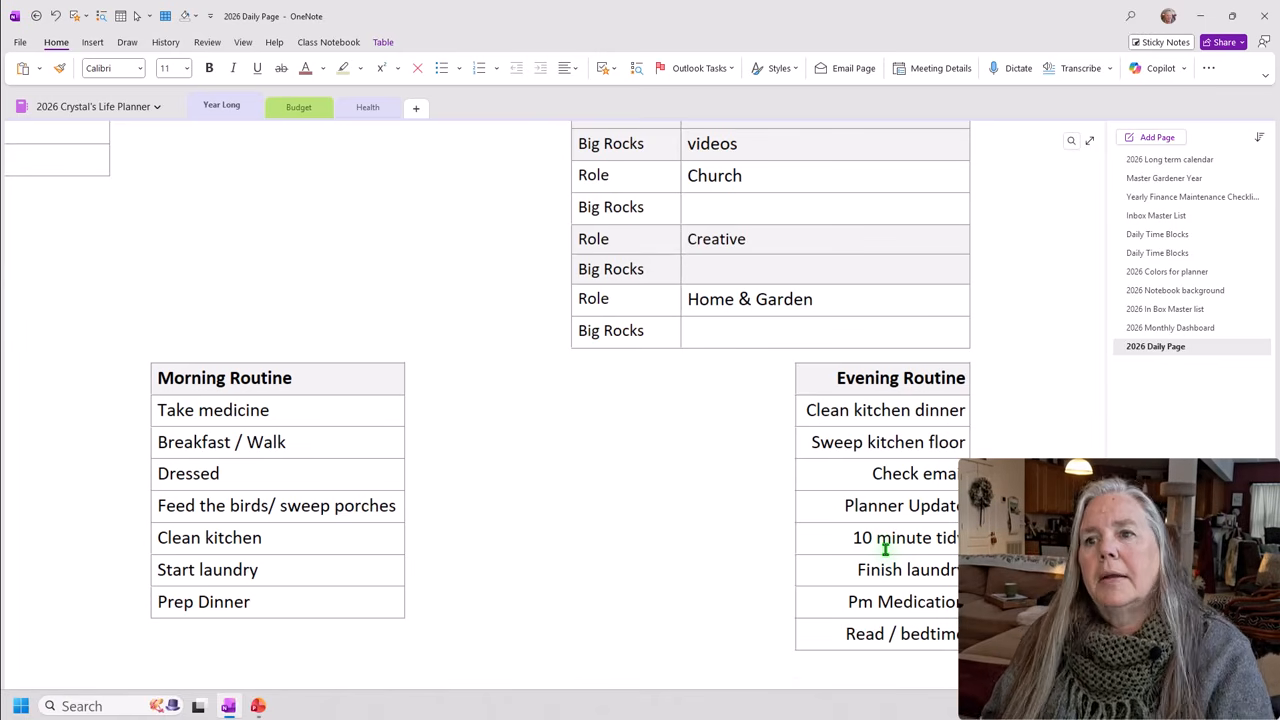
key("Delete")
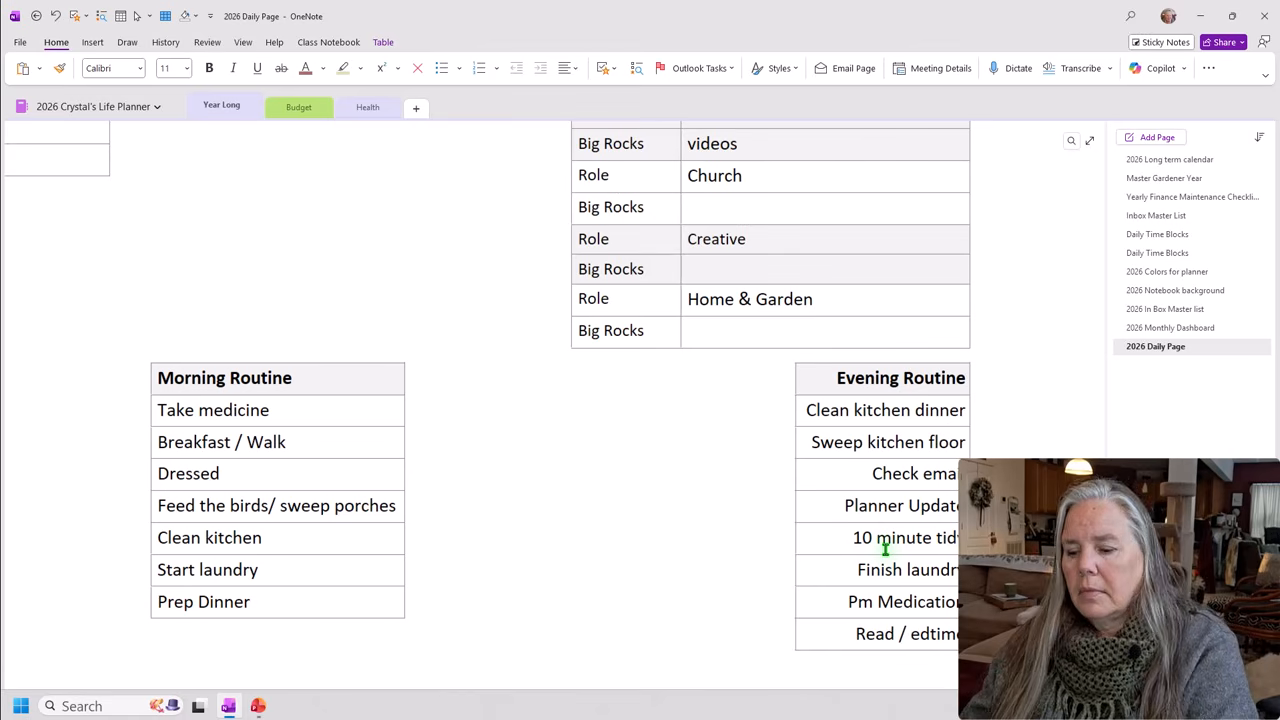
type("B")
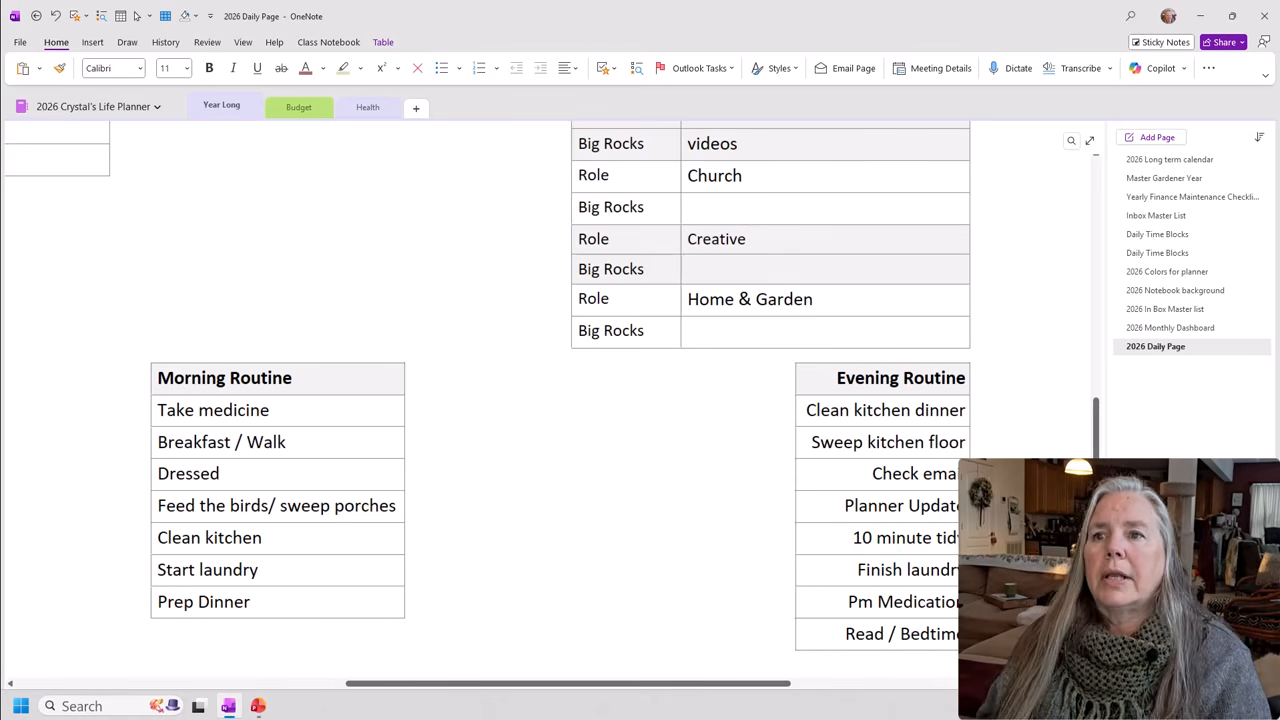
Copy the whole Evening Routine table, from its heading through the Read / Bedtime row.
scroll(683, 515, "down", 1)
scroll(471, 494, "up", 2)
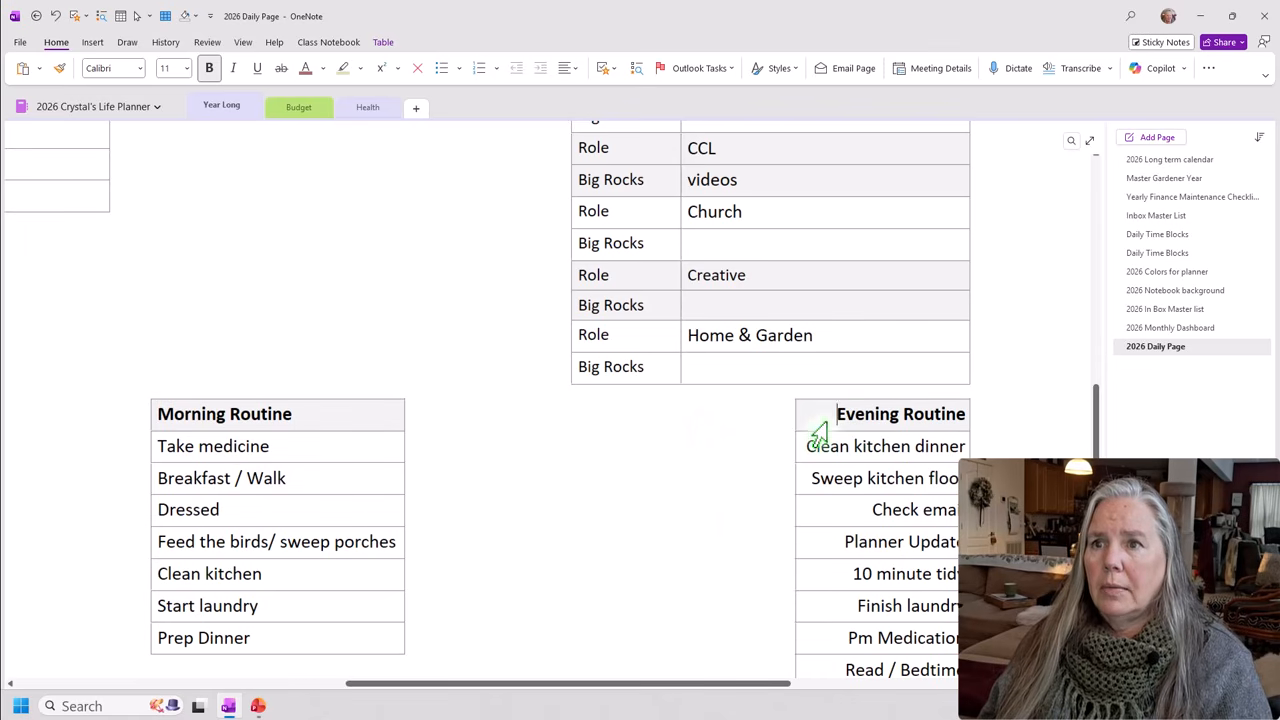
left_click_drag(812, 412, 837, 683)
scroll(743, 557, "down", 2)
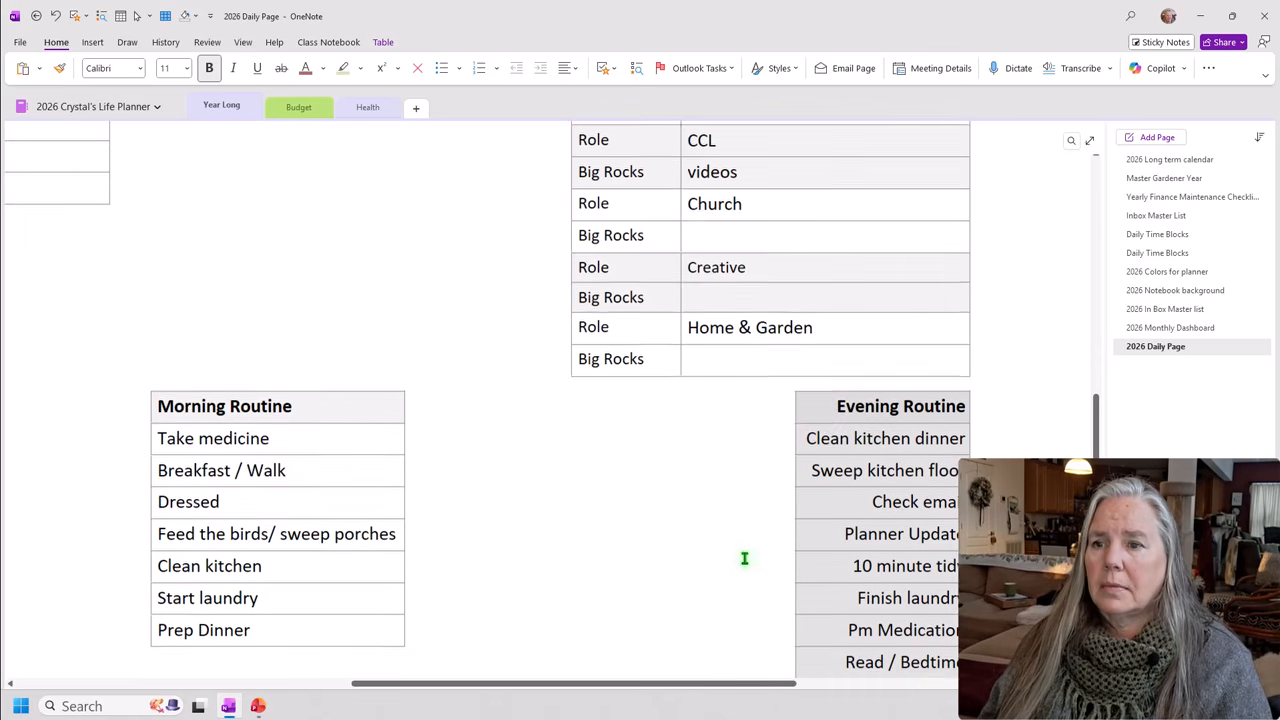
scroll(634, 524, "down", 5)
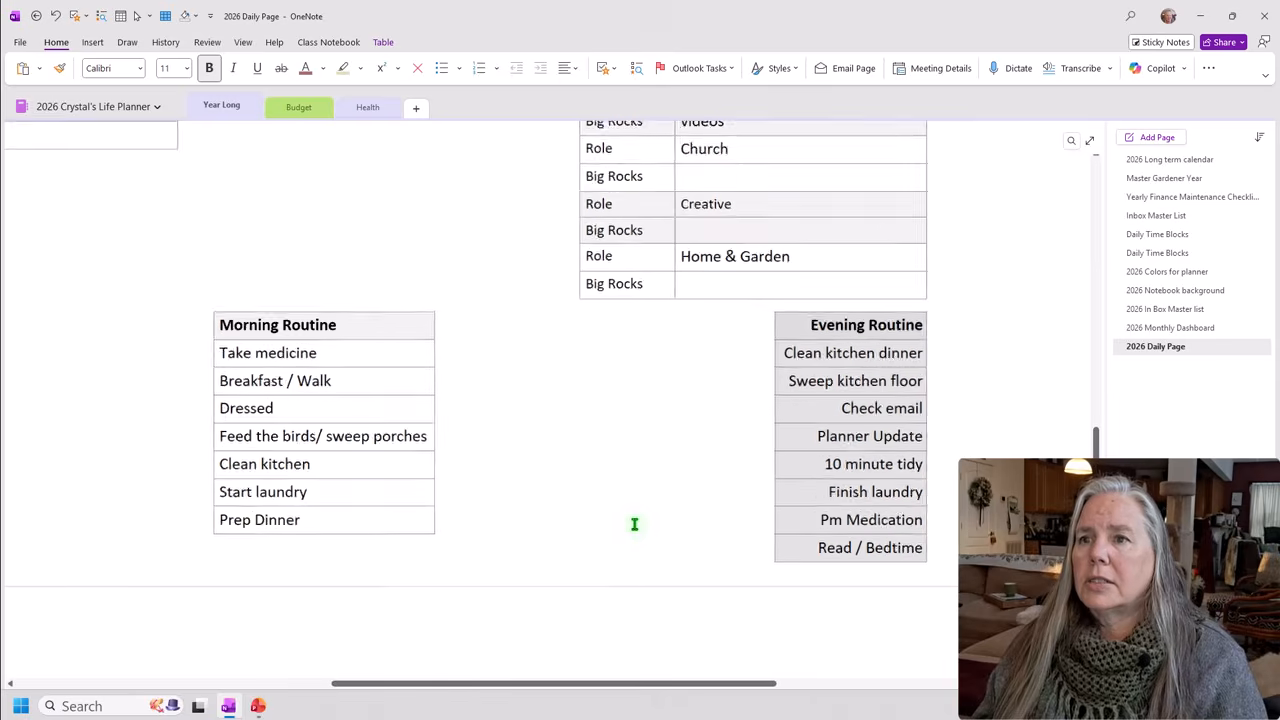
scroll(603, 511, "down", 3)
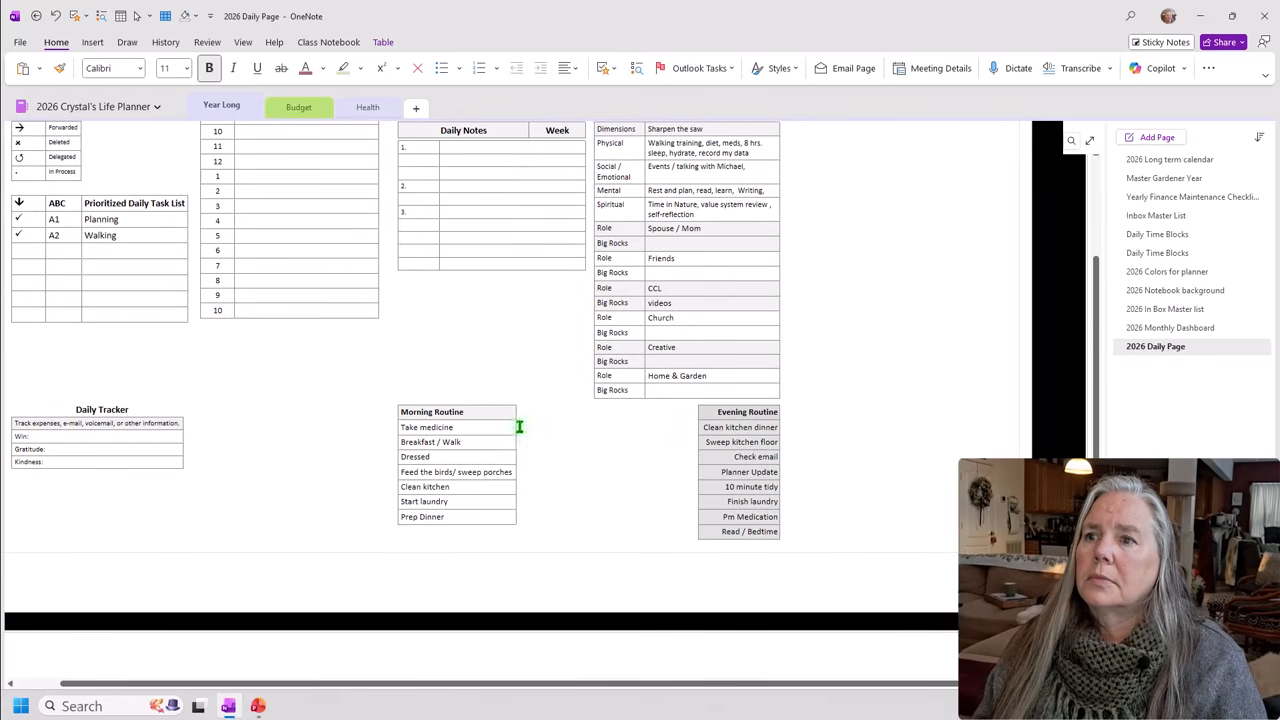
right_click(741, 416)
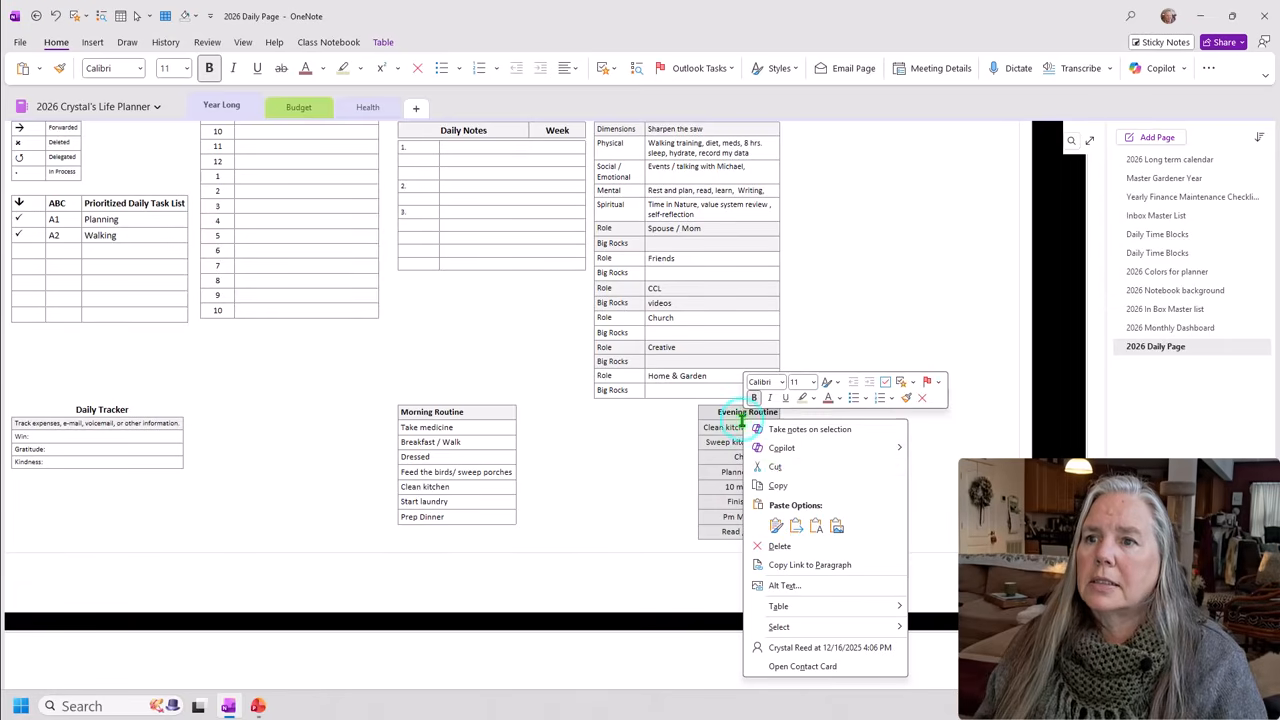
left_click(779, 484)
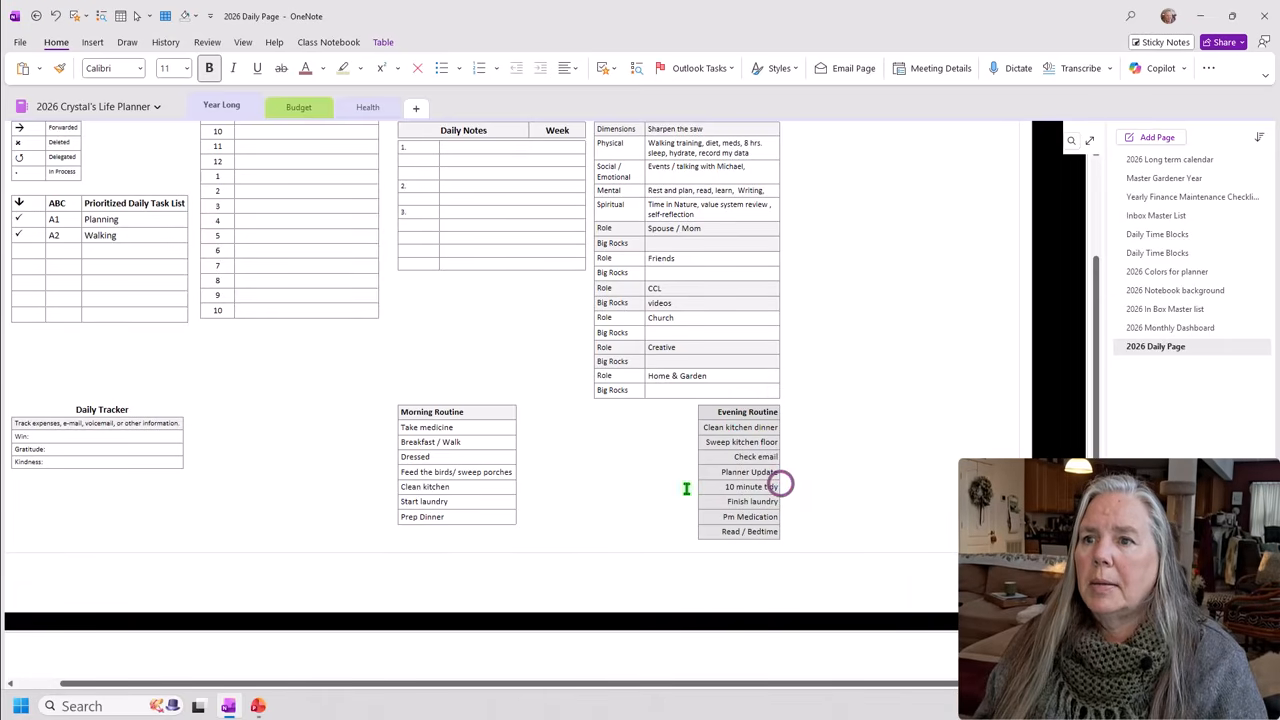
Insert a column to the right in the Morning Routine table and move the "Evening Routine" heading into its header cell.
left_click(502, 413)
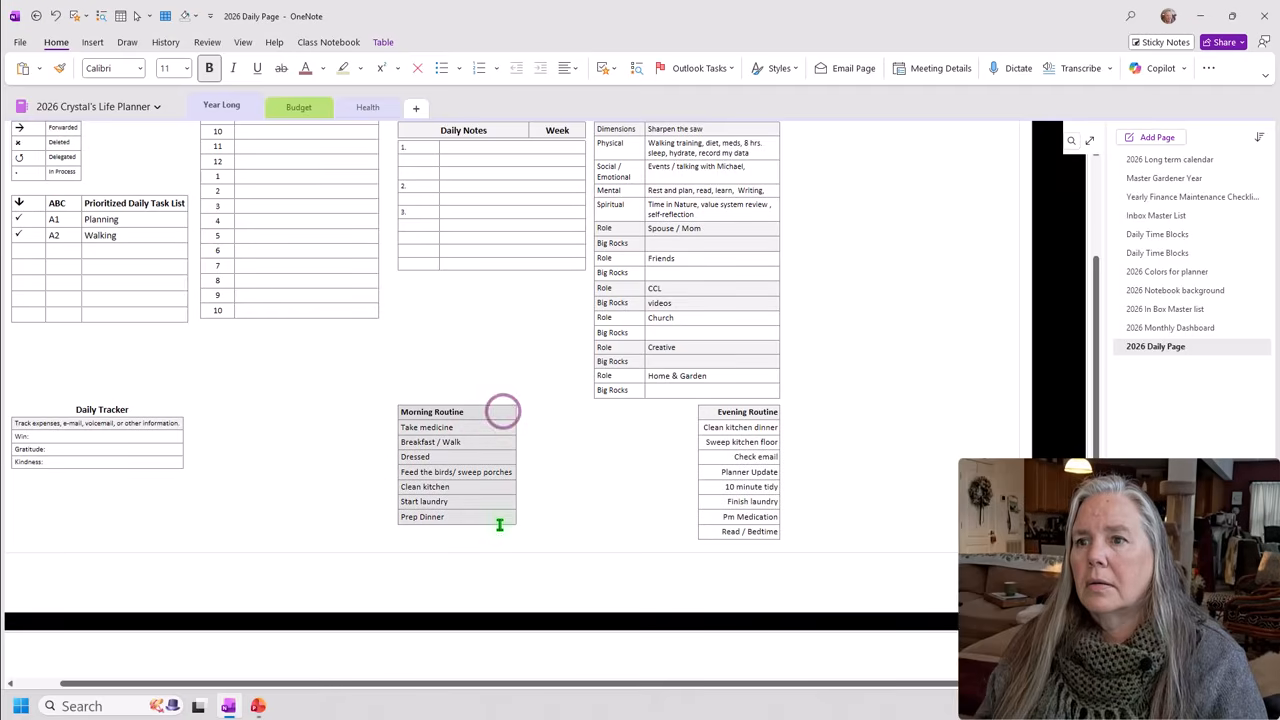
right_click(500, 521)
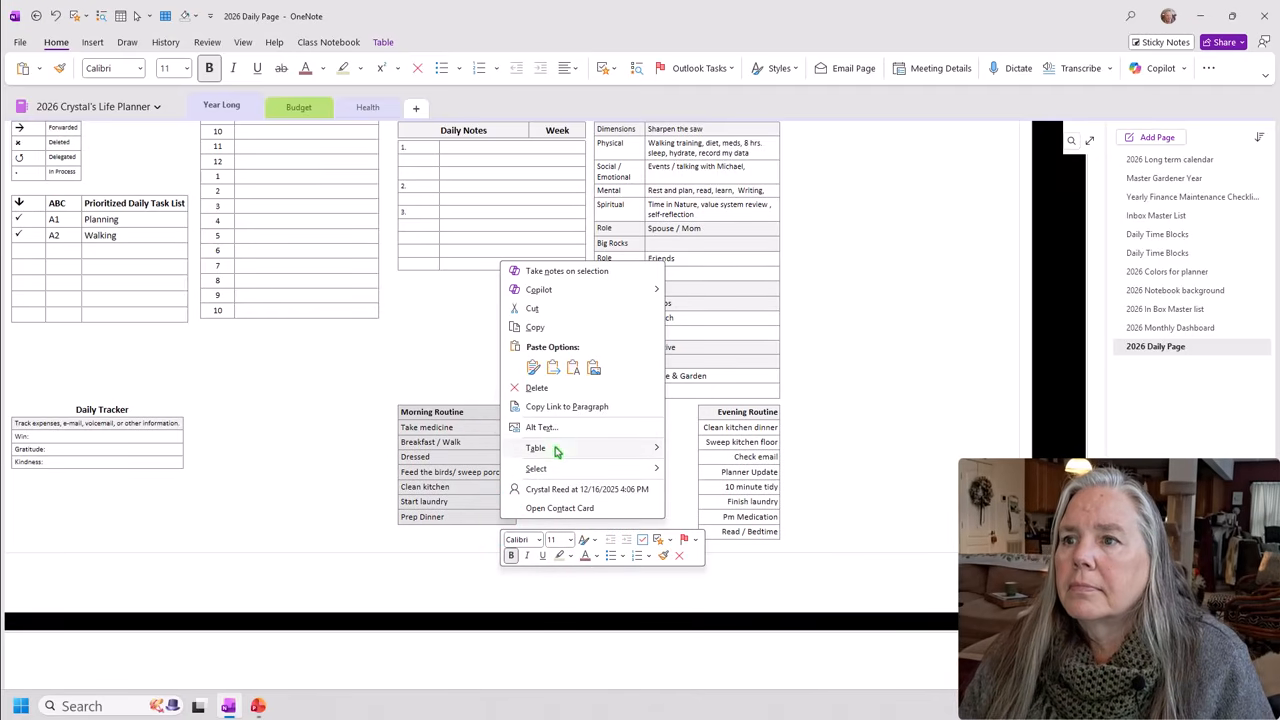
mouse_move(632, 449)
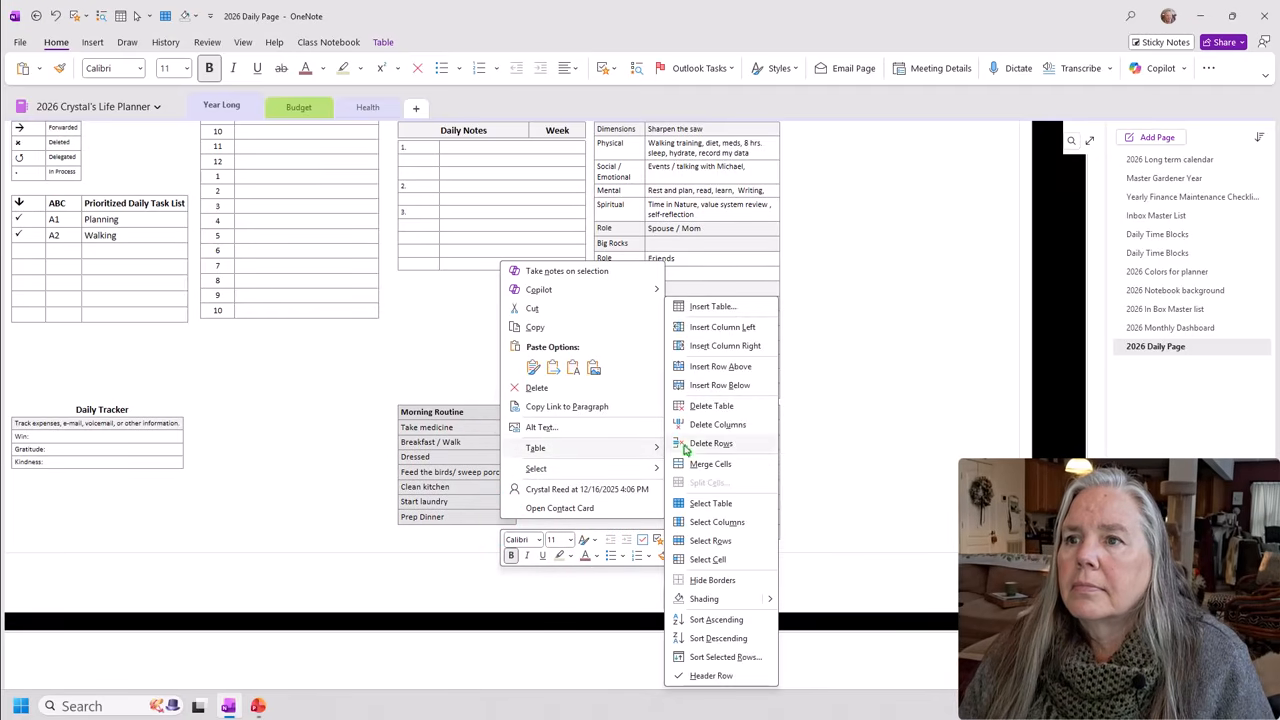
left_click(735, 345)
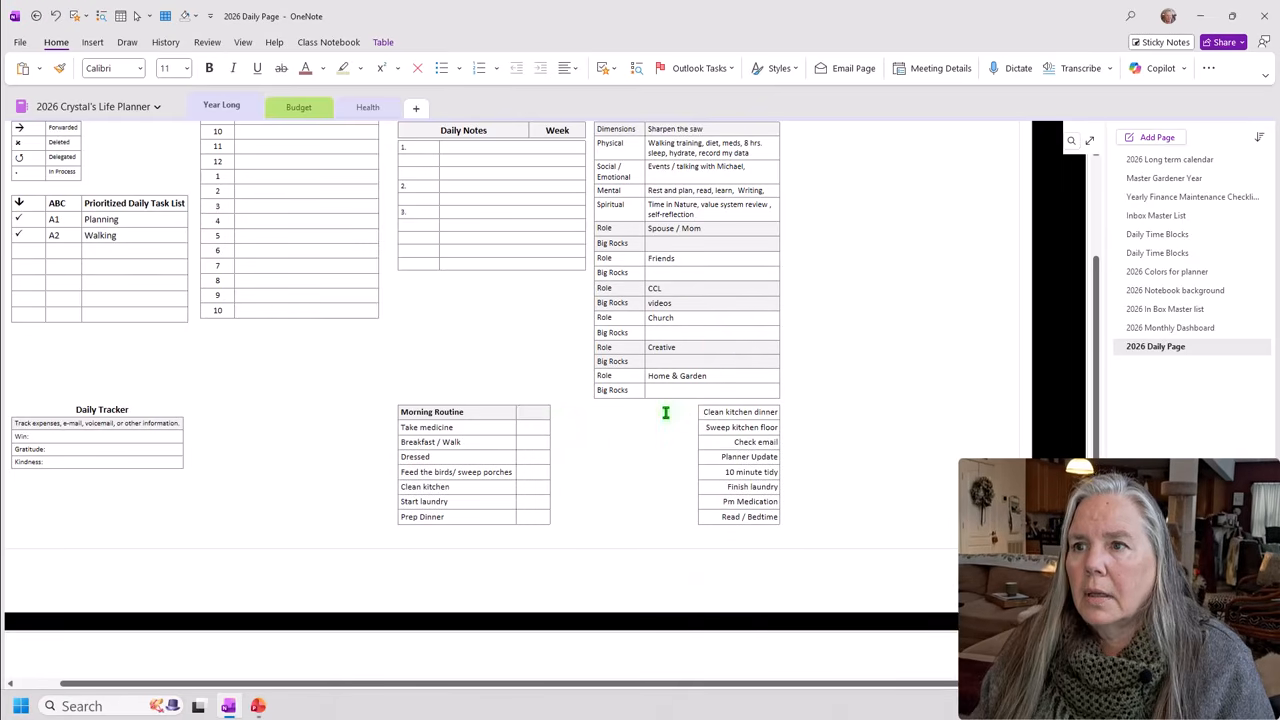
left_click(527, 418)
key("ctrl+v")
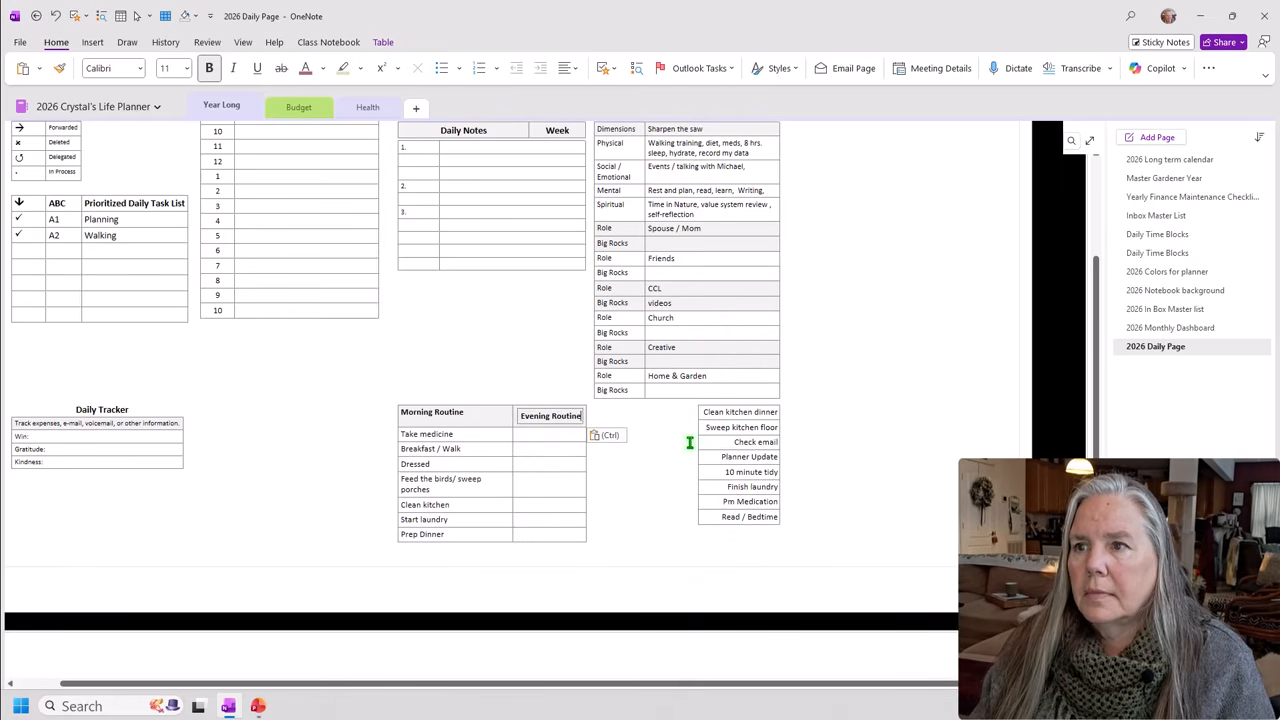
Copy "Clean kitchen dinner" from the separate evening table into the new column's cell beside Take medicine.
left_click(565, 445)
left_click(543, 440)
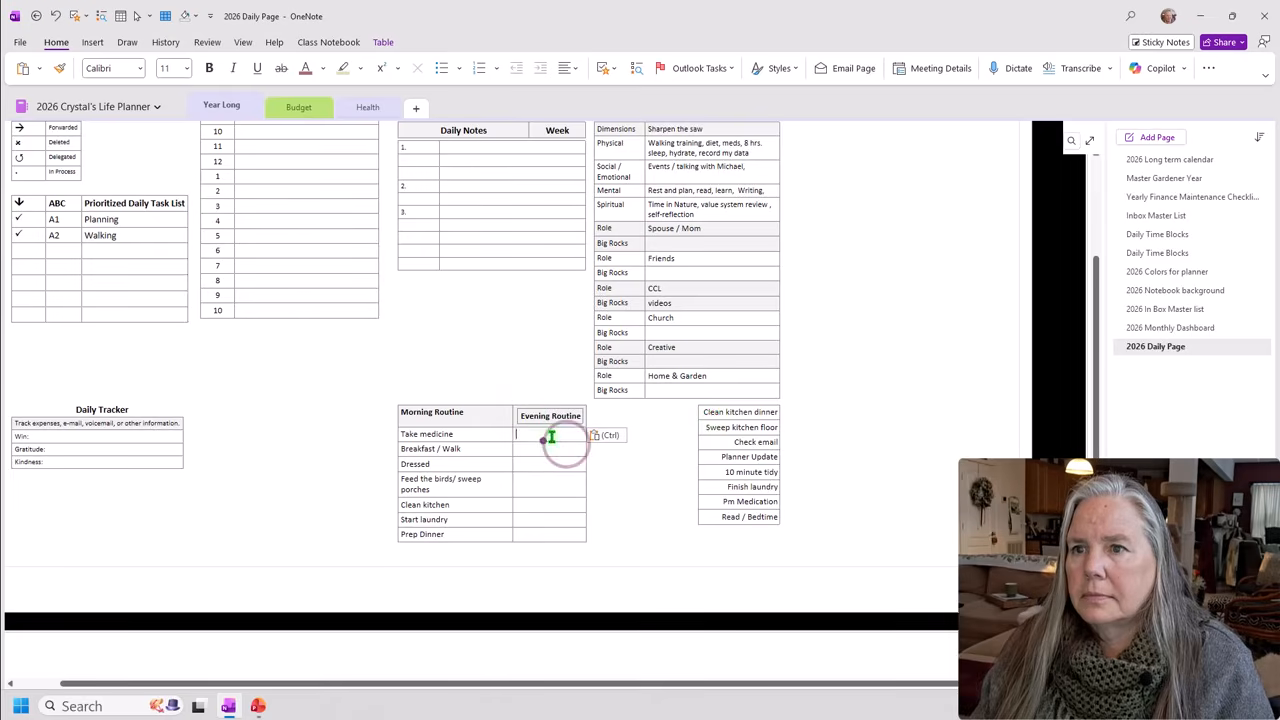
left_click_drag(705, 413, 778, 415)
key("ctrl+c")
left_click(552, 438)
key("ctrl+v")
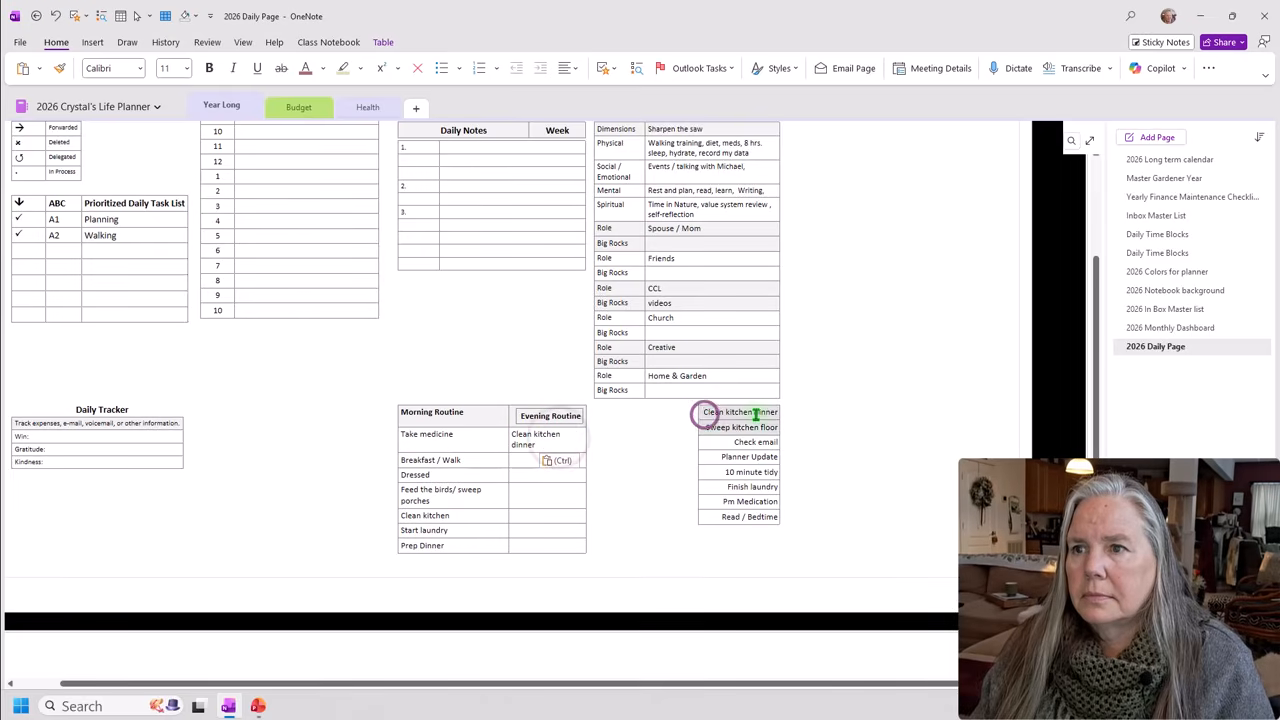
key("ctrl+x")
left_click(543, 463)
key("ctrl+v")
left_click(54, 16)
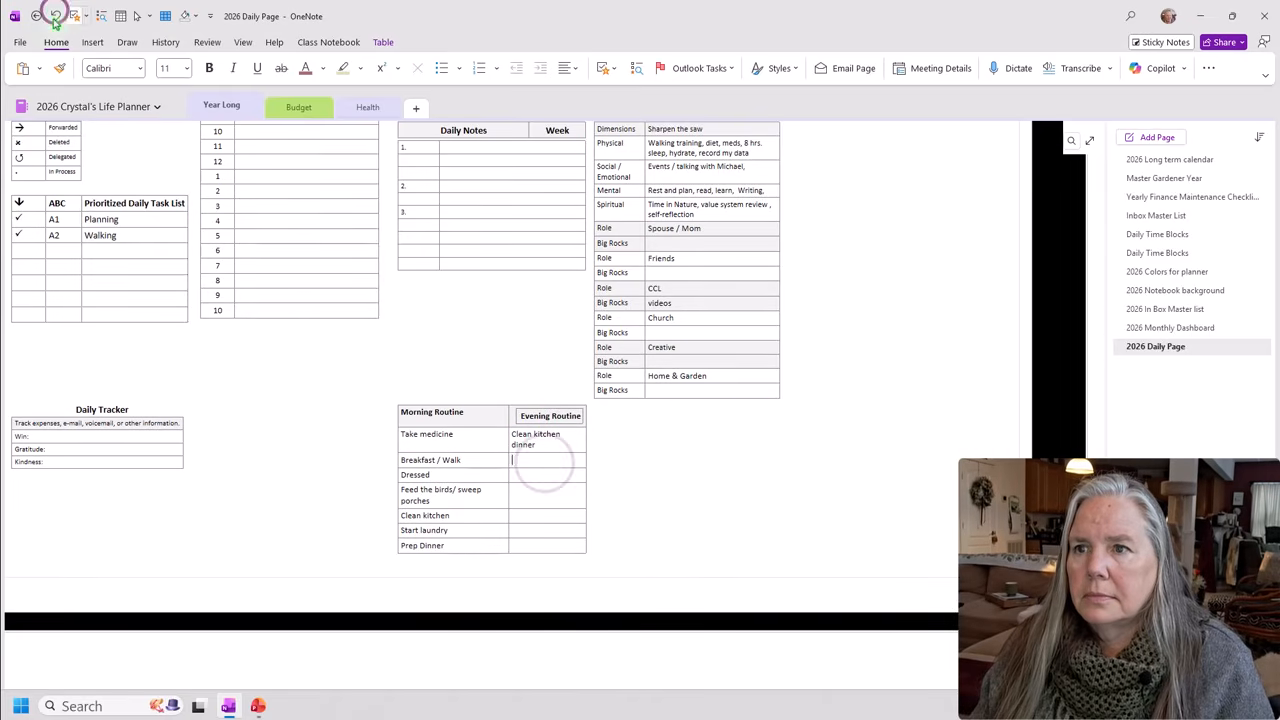
left_click(54, 16)
Copy the "Clean kitchen dinner" entry into the Evening Routine column's cell beside Breakfast / Walk.
left_click(767, 454)
left_click_drag(705, 413, 778, 413)
key("ctrl+c")
left_click(563, 460)
key("ctrl+v")
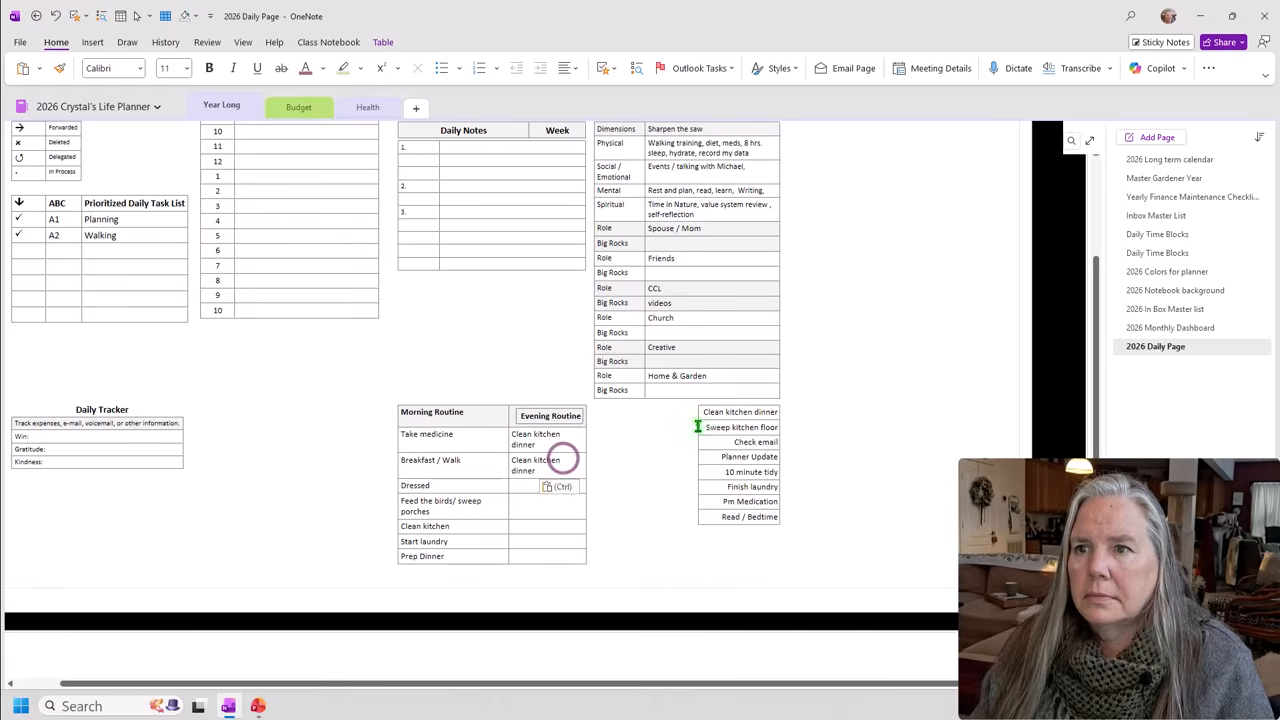
Copy "Sweep kitchen floor" and "Check email" into the Evening Routine cells beside Dressed and Feed the birds/ sweep porches.
left_click_drag(700, 427, 778, 427)
key("ctrl+c")
left_click(548, 485)
key("ctrl+v")
left_click_drag(705, 442, 778, 472)
key("ctrl+c")
left_click(540, 501)
key("ctrl+v")
Copy "Planner Update", "10 minute tidy" and "Finish laundry" into the Evening Routine cells beside Clean kitchen, Start laundry and Prep Dinner.
key("ctrl+c")
left_click(540, 526)
key("ctrl+v")
key("ctrl+c")
left_click(540, 541)
key("ctrl+v")
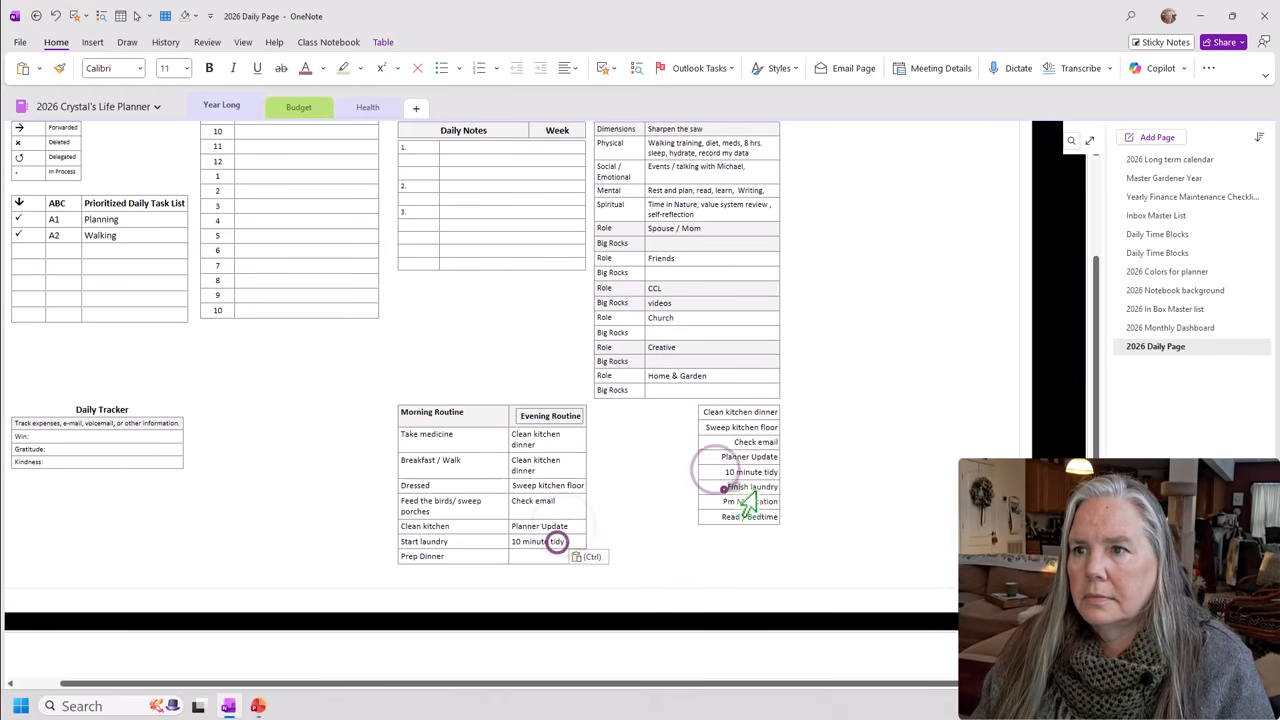
left_click(547, 557)
key("ctrl+v")
Add two rows below Prep Dinner and copy "Pm Medication" and "Read / Bedtime" into their Evening Routine cells.
key("Tab")
left_click_drag(712, 501, 778, 502)
key("ctrl+c")
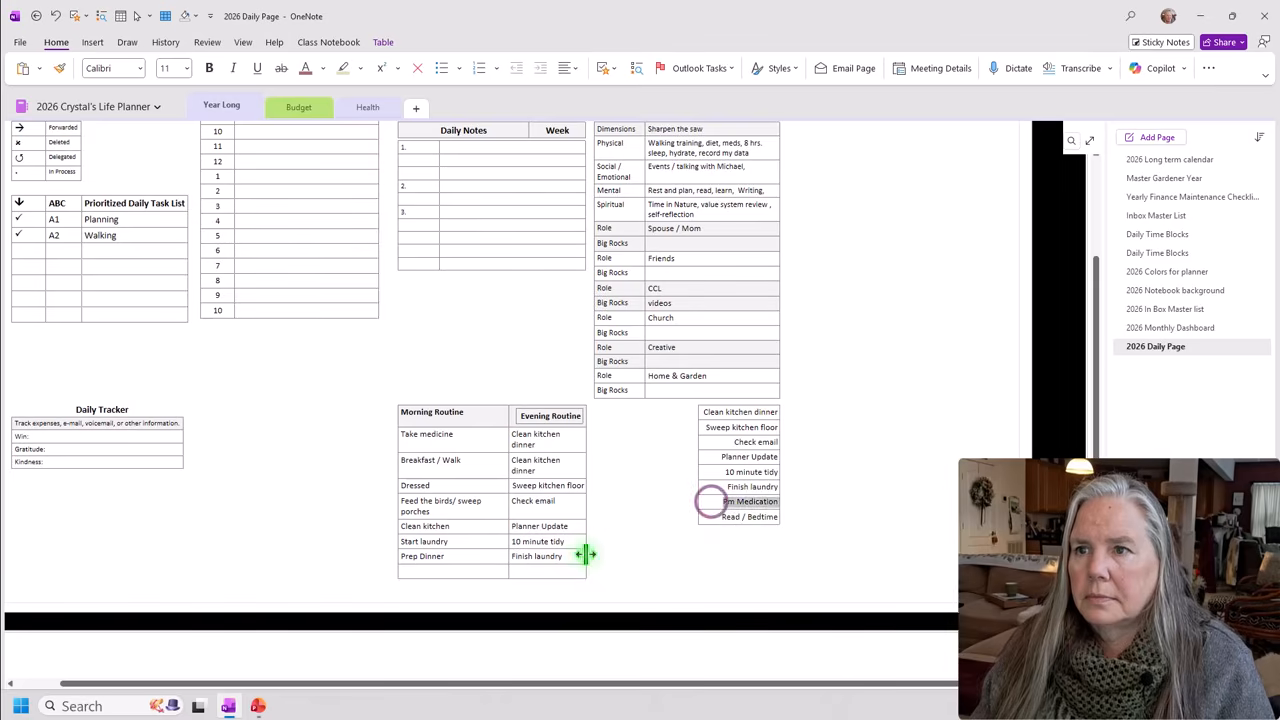
left_click(566, 571)
key("ctrl+v")
left_click_drag(705, 516, 778, 517)
key("ctrl+c")
left_click(585, 571)
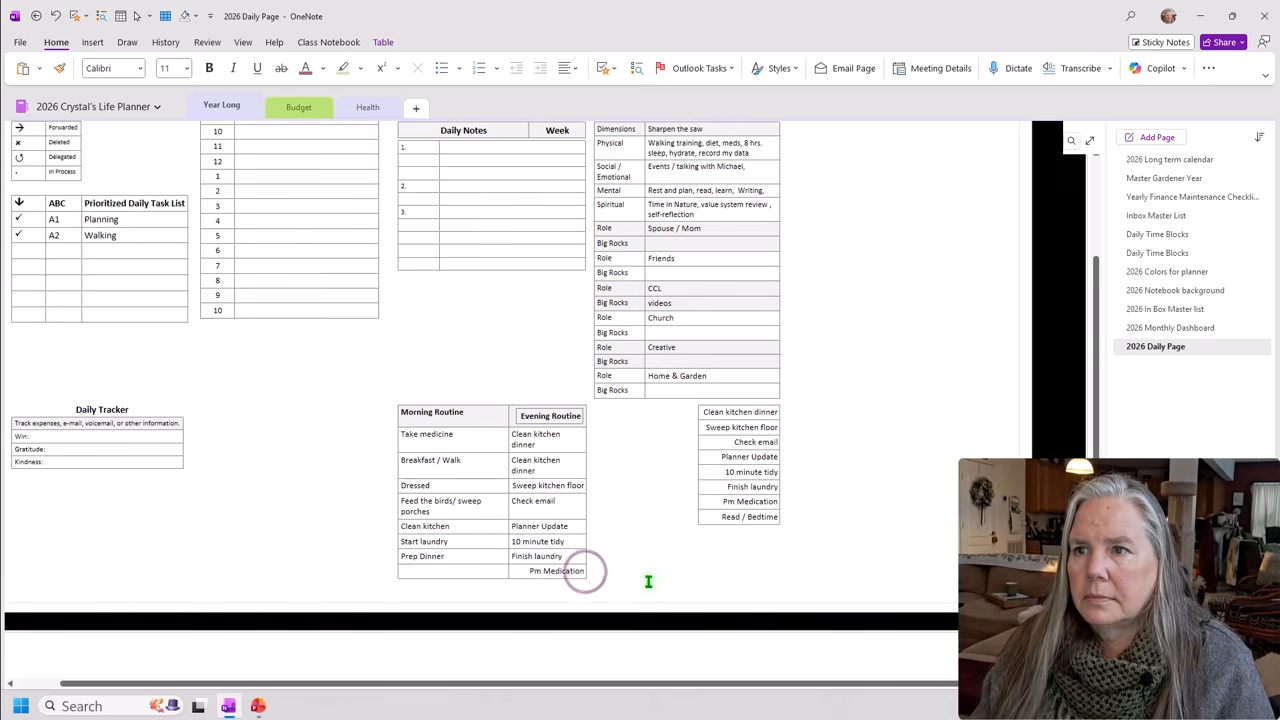
key("Tab")
key("ctrl+v")
Replace the nested box in the routine table's second header cell with the "Evening Routine" heading placed directly in the cell.
left_click_drag(519, 415, 571, 418)
right_click(568, 416)
left_click(602, 469)
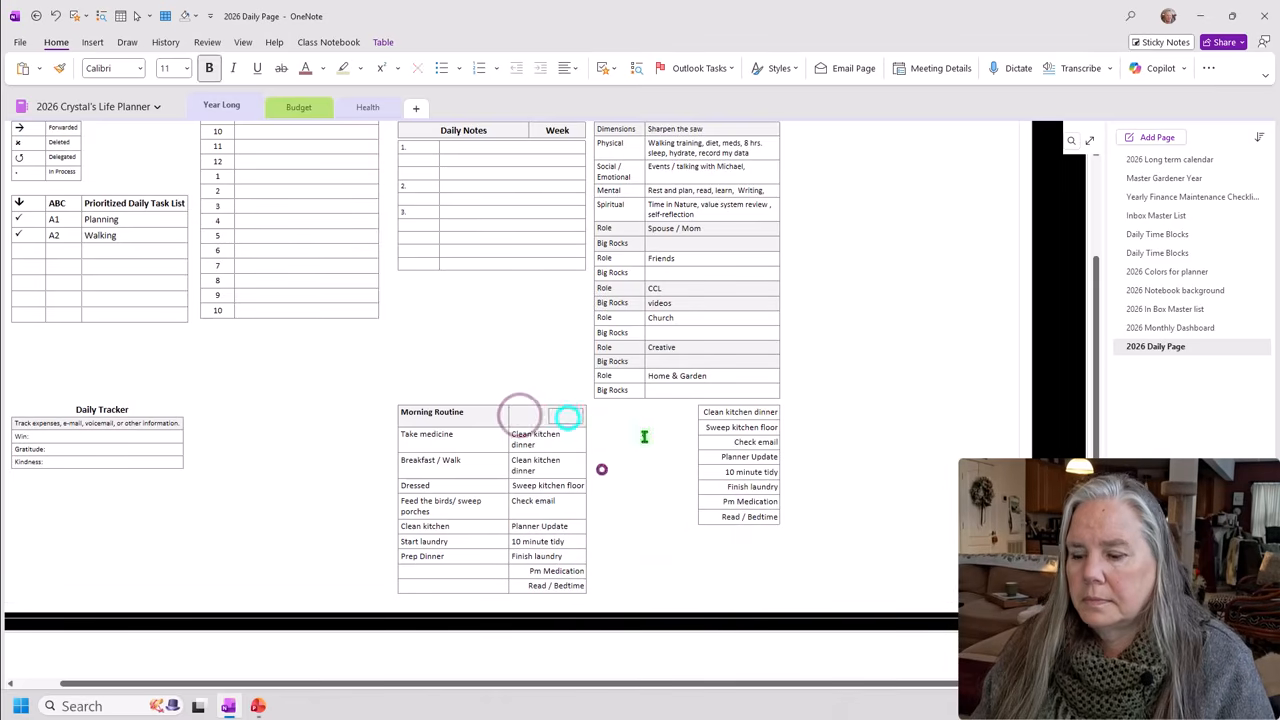
left_click(643, 436)
left_click(568, 416)
key("ctrl+v")
Delete the leftover separate evening list, then narrow the Morning Routine column and slightly widen the Evening Routine column.
left_click_drag(700, 408, 743, 517)
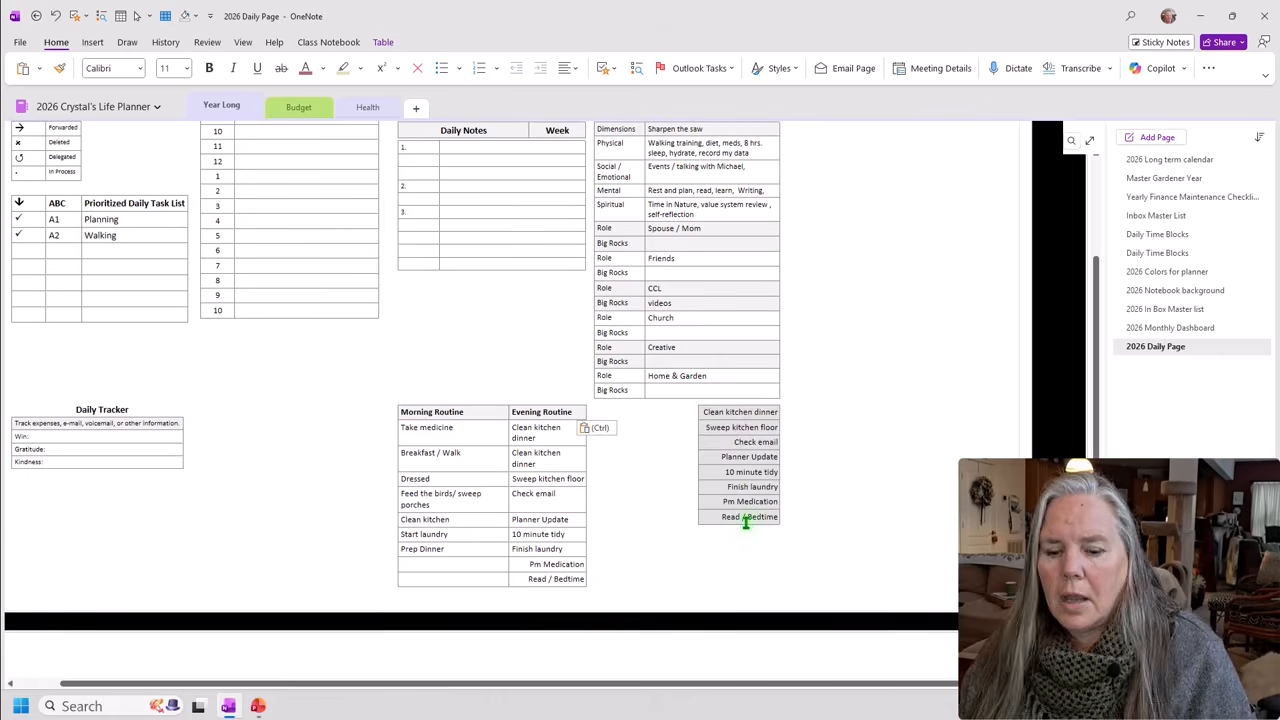
key("Delete")
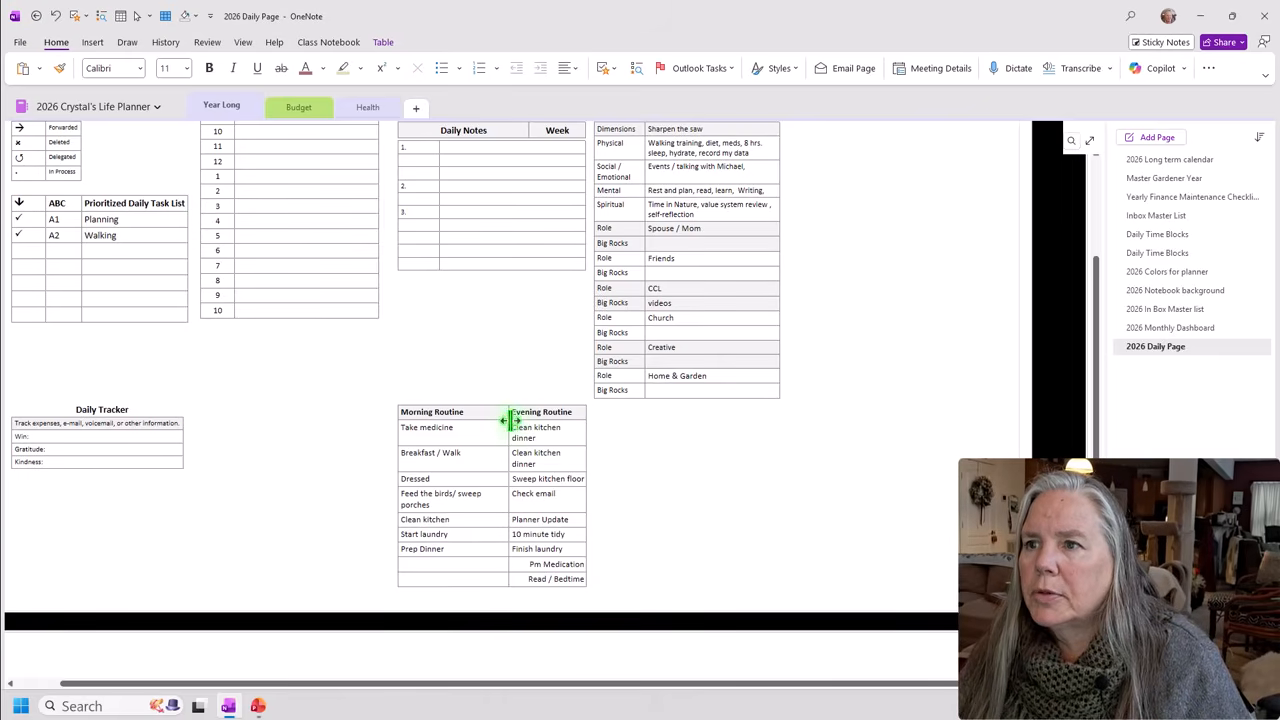
left_click_drag(508, 418, 491, 417)
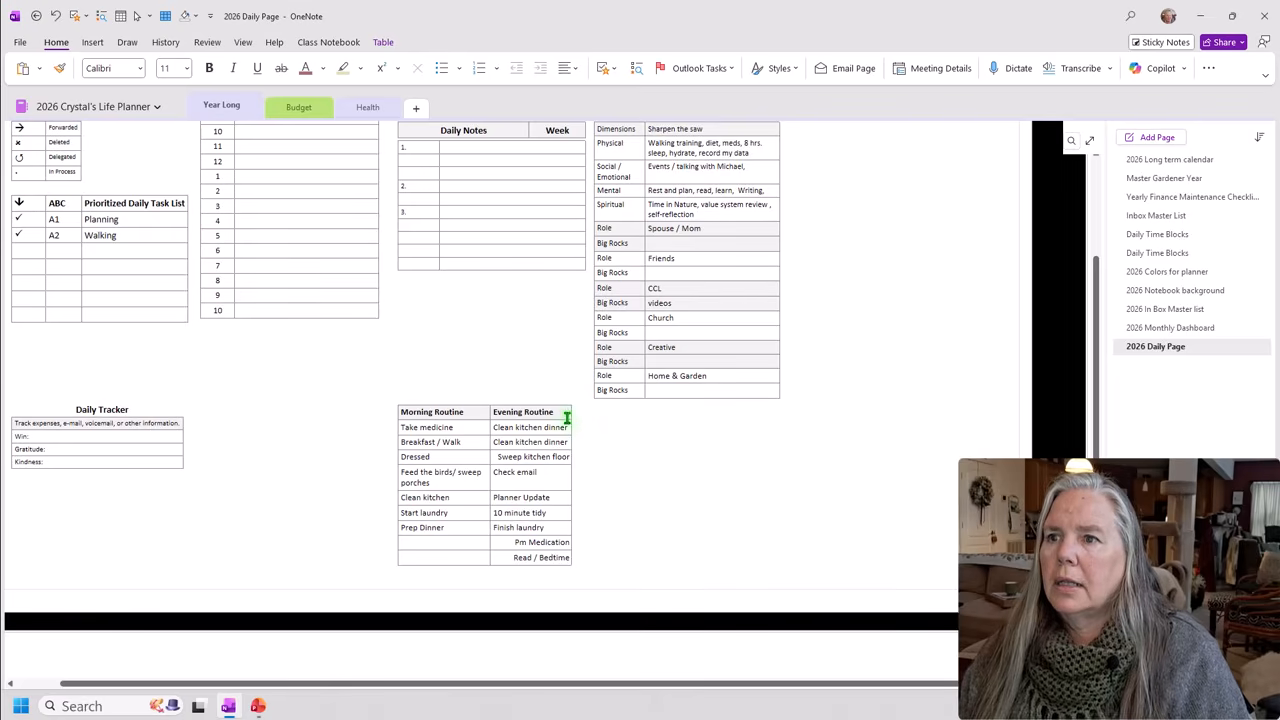
left_click_drag(570, 414, 579, 416)
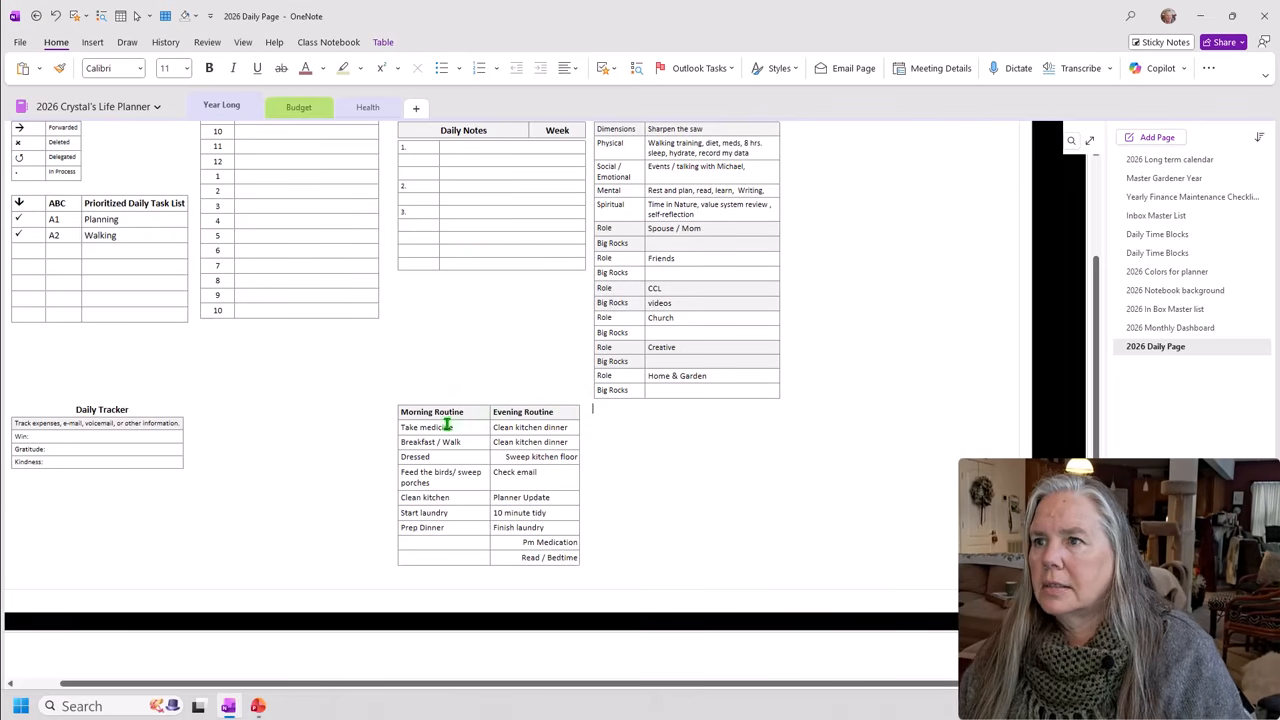
Review the combined routine table and the overall layout of the 2026 Daily Page.
left_click(451, 241)
scroll(474, 283, "down", 1)
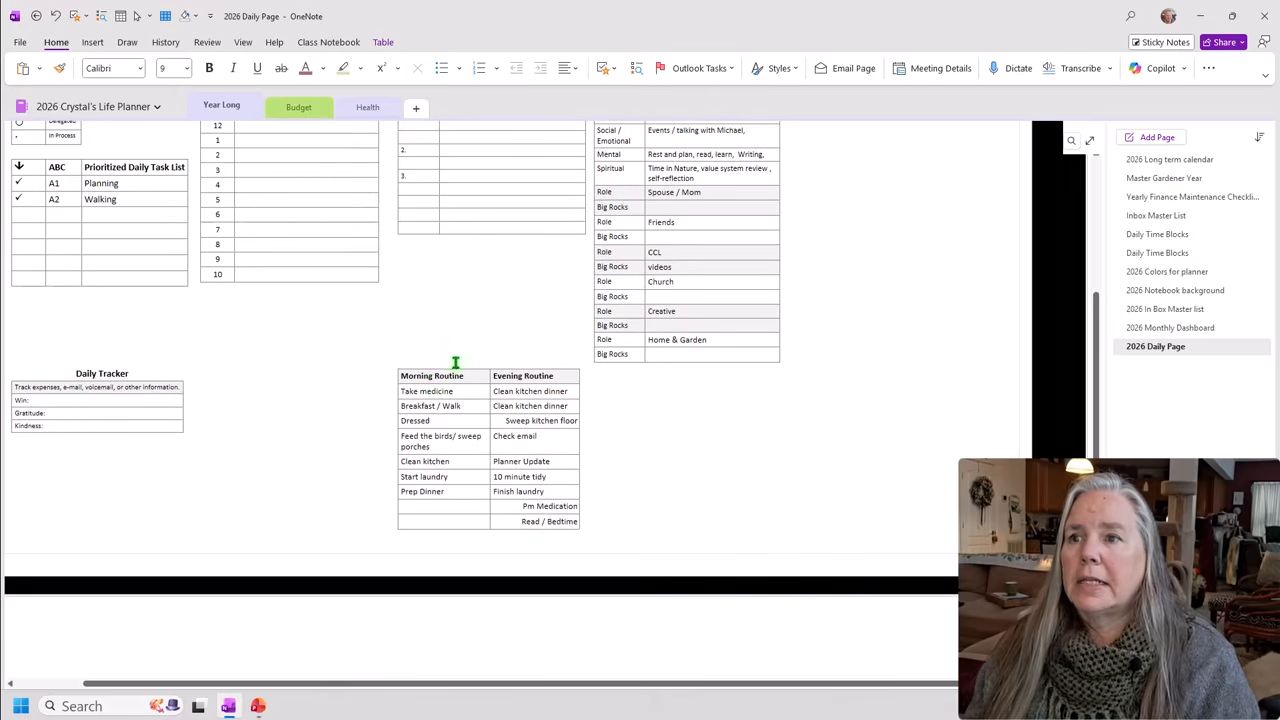
left_click(408, 374)
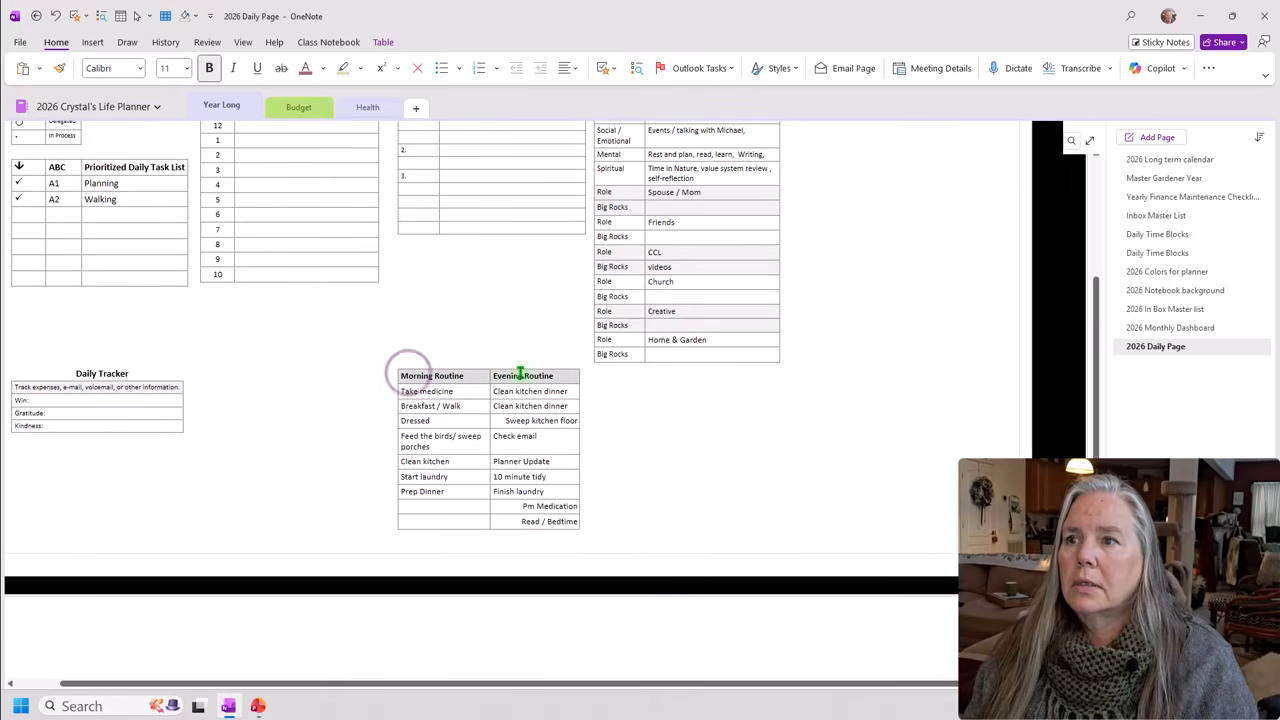
left_click(606, 451)
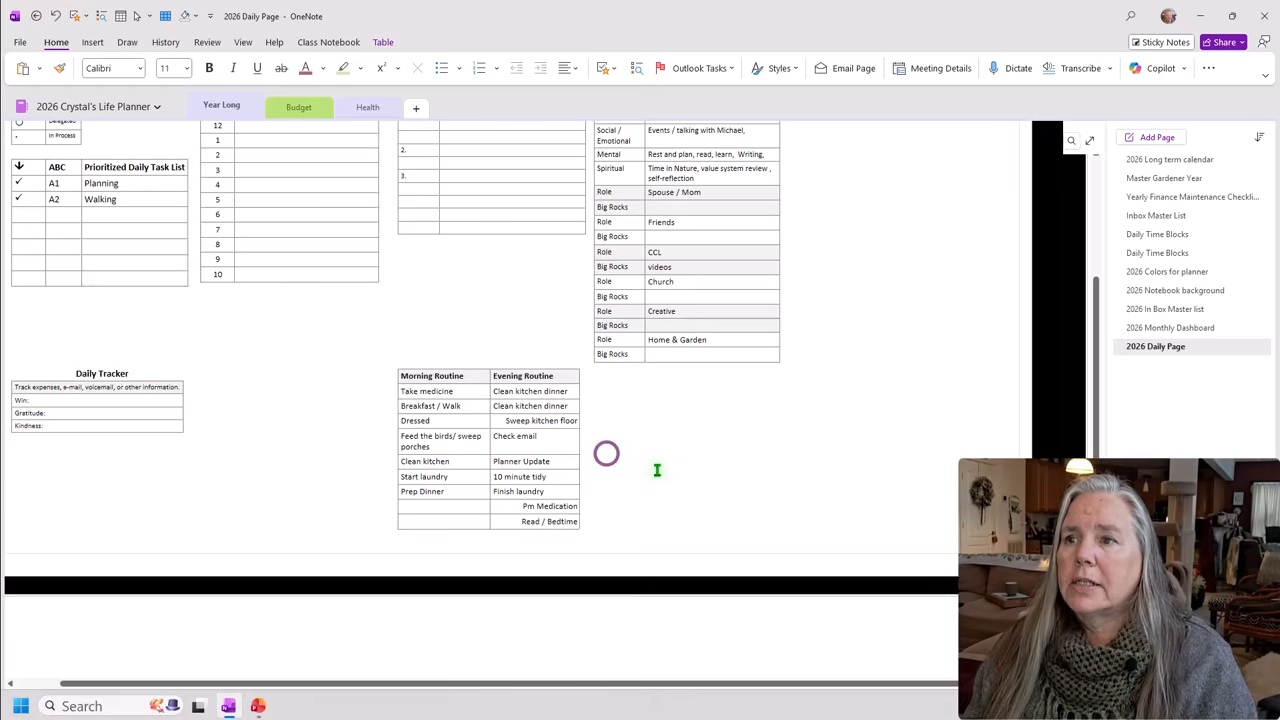
scroll(540, 400, "up", 2)
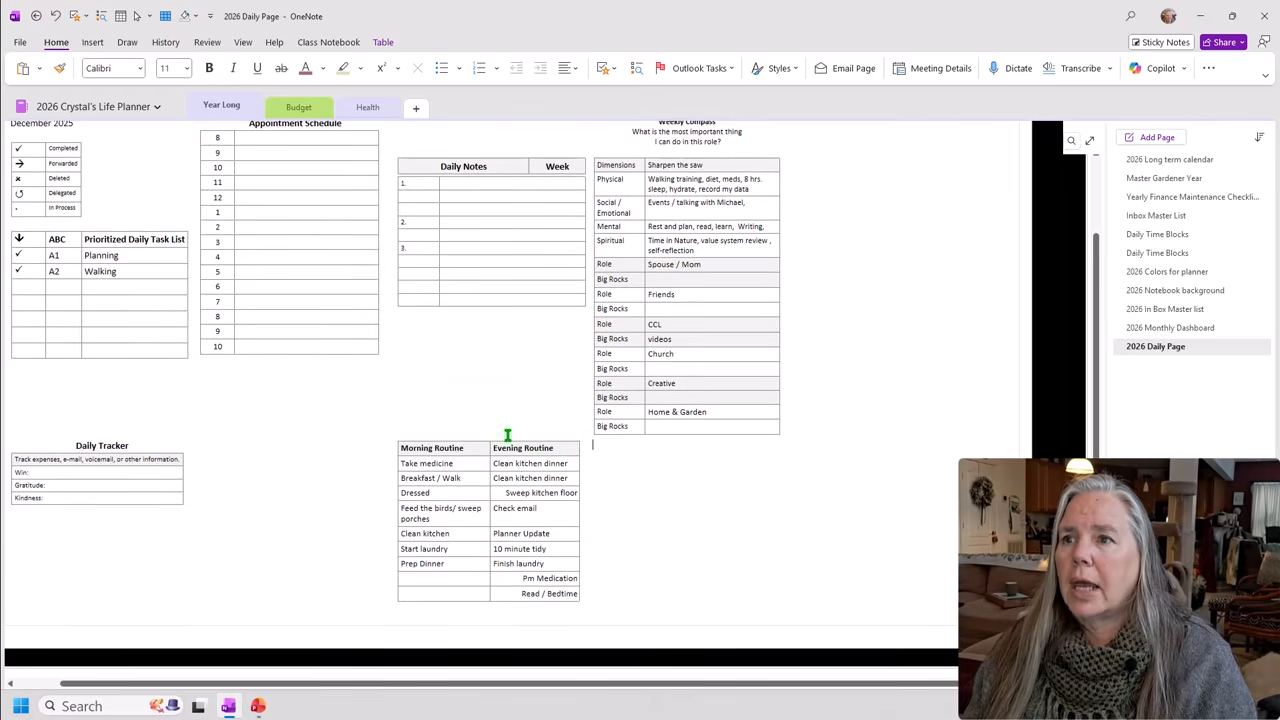
scroll(540, 440, "up", 1)
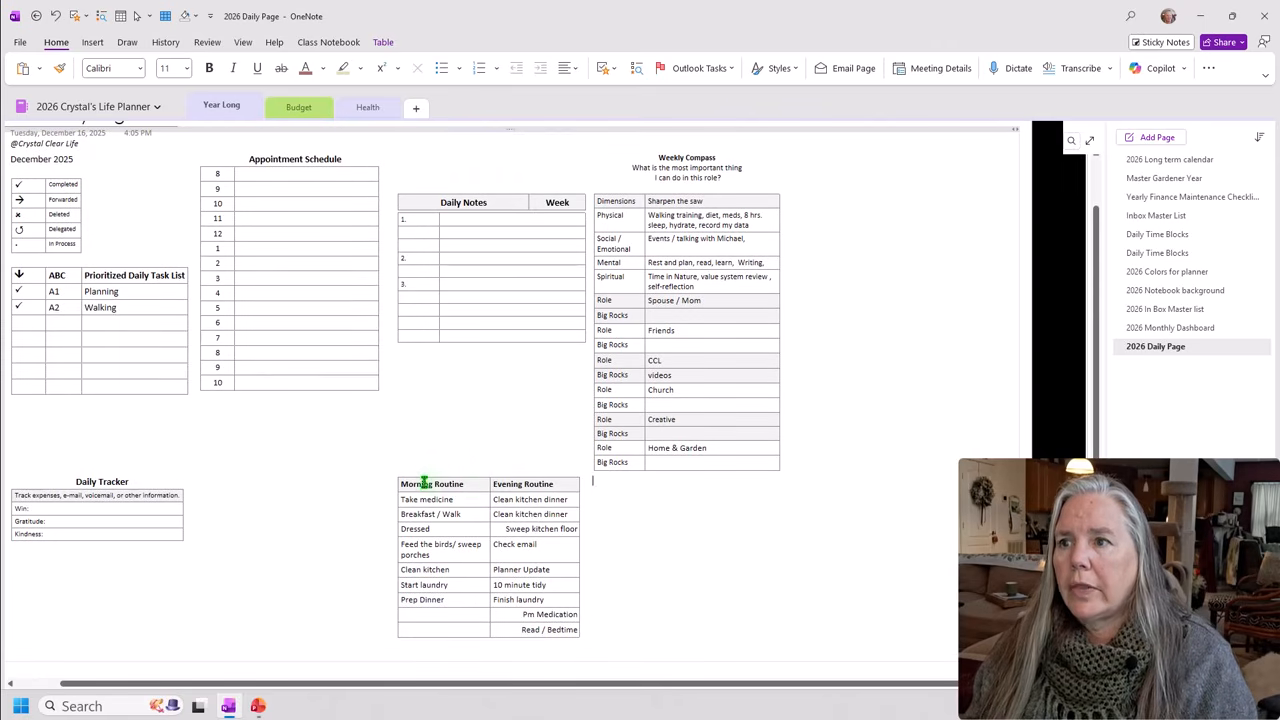
left_click(424, 484)
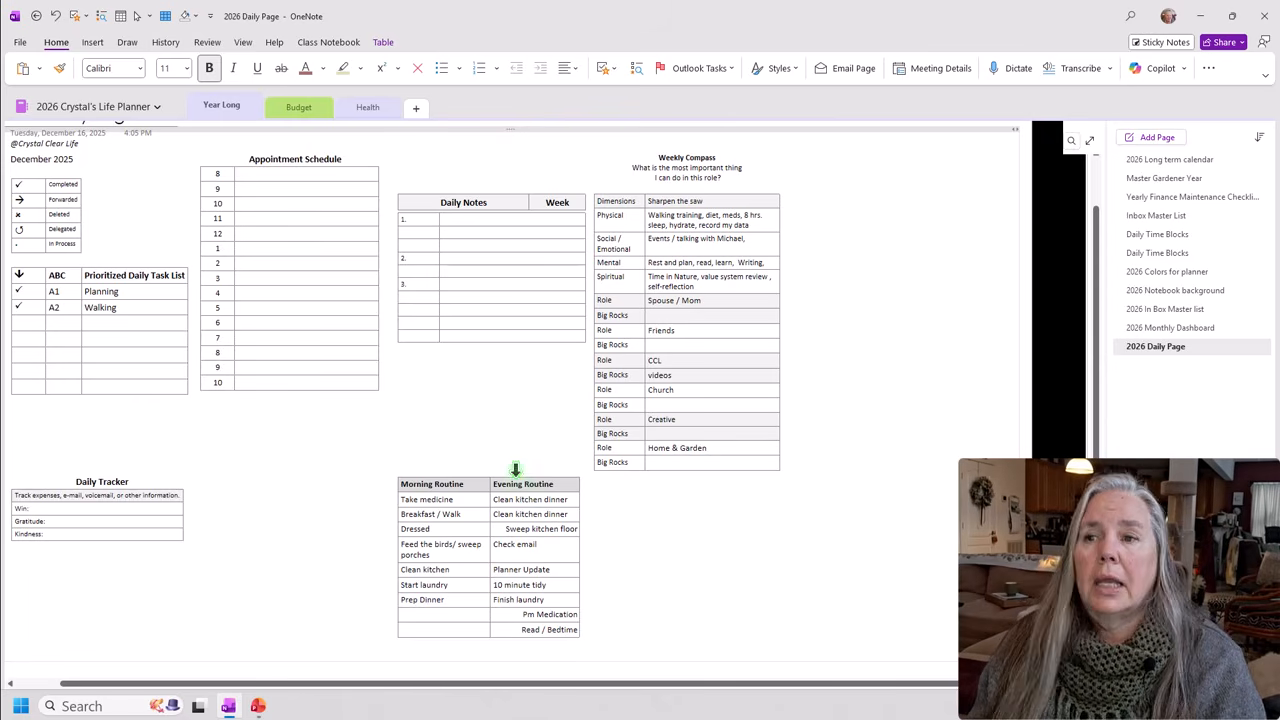
left_click(620, 545)
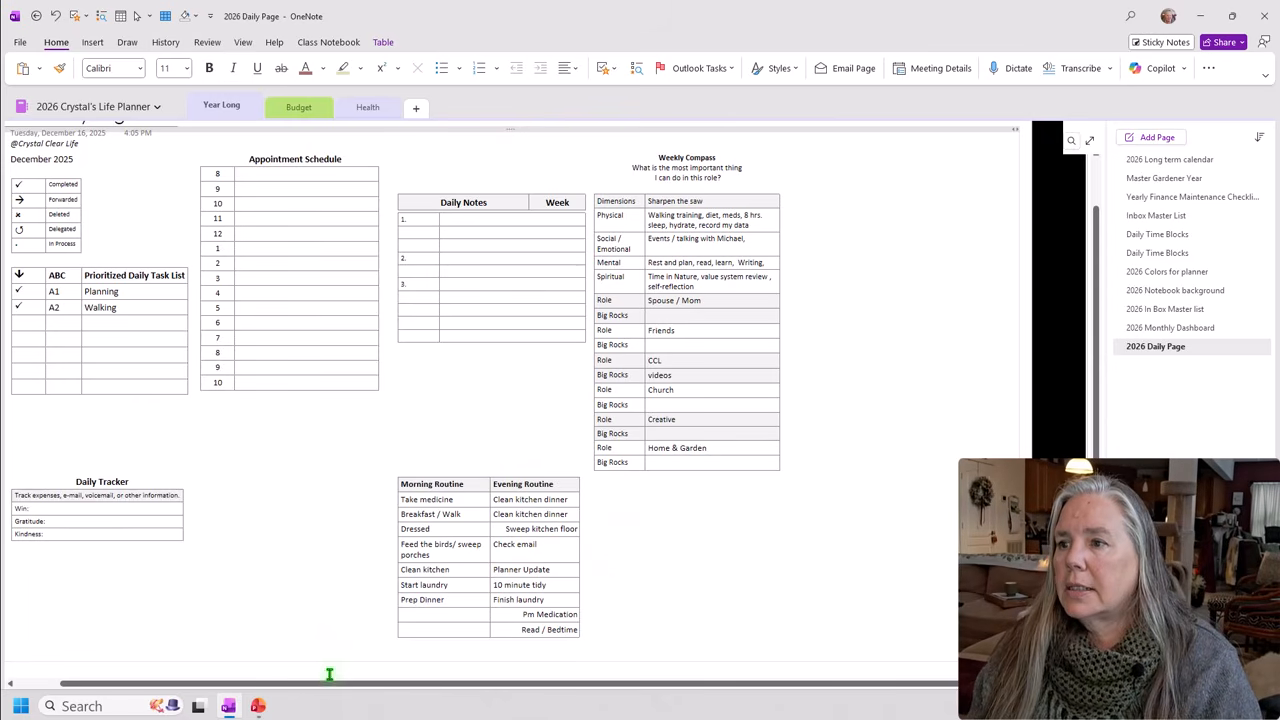
left_click_drag(329, 683, 290, 636)
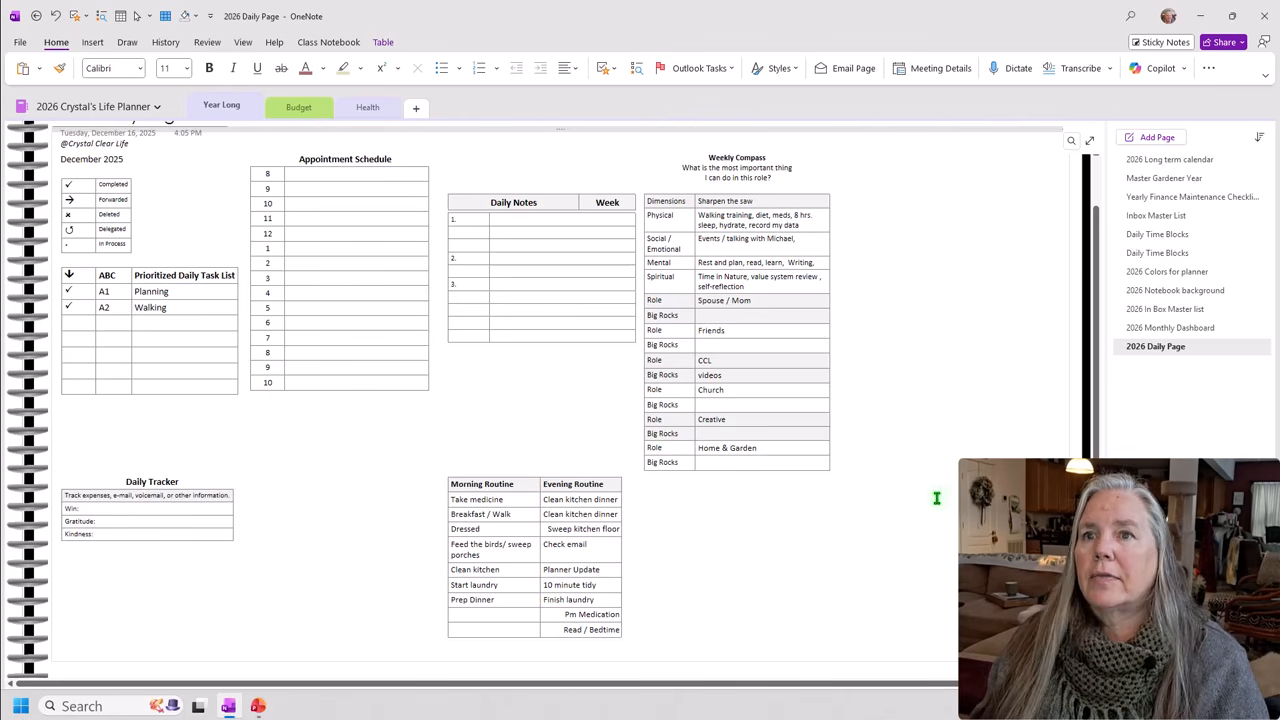
left_click_drag(845, 686, 726, 682)
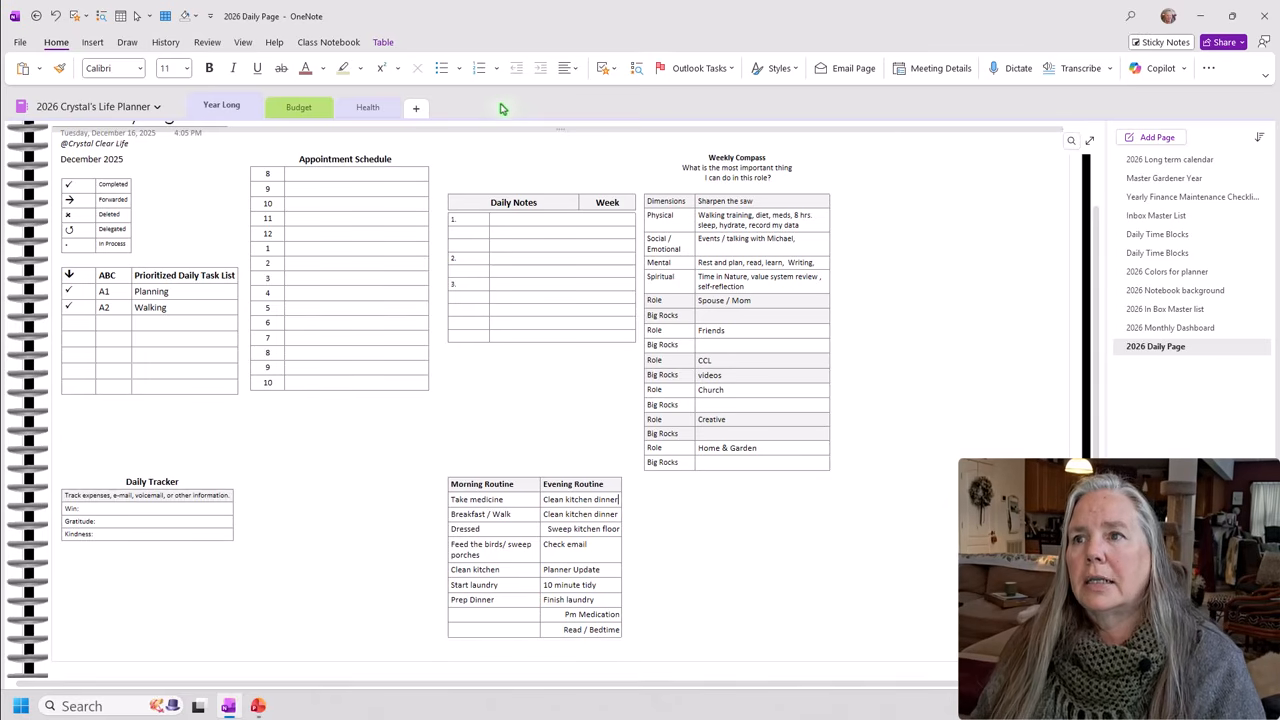
Open the Daily Template page in the April section of the 2025 planner notebook.
left_click(143, 107)
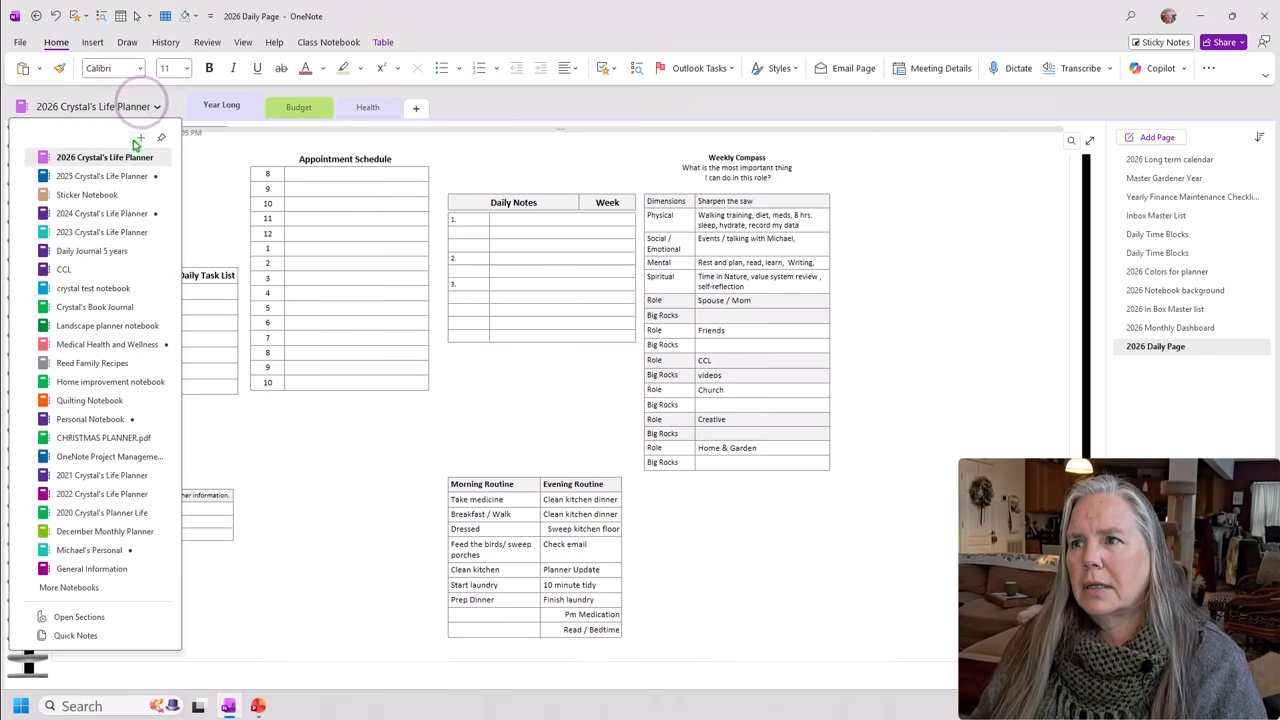
left_click(130, 176)
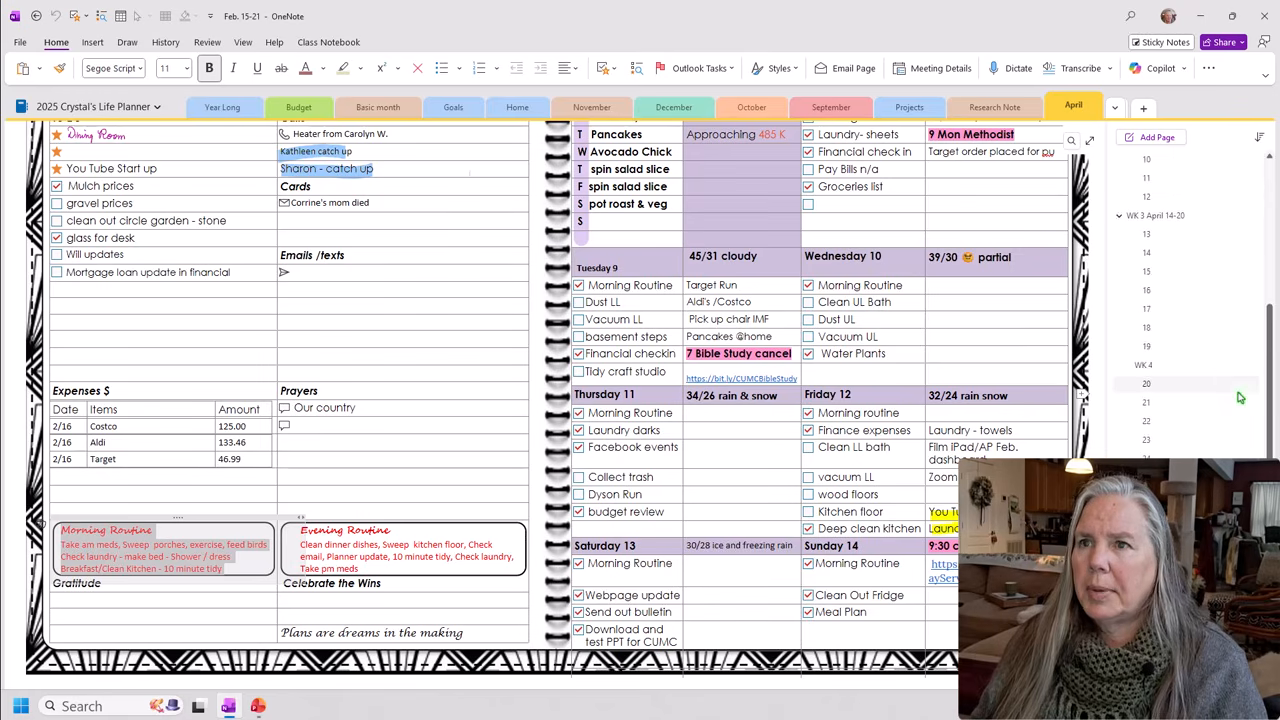
scroll(1238, 398, "up", 3)
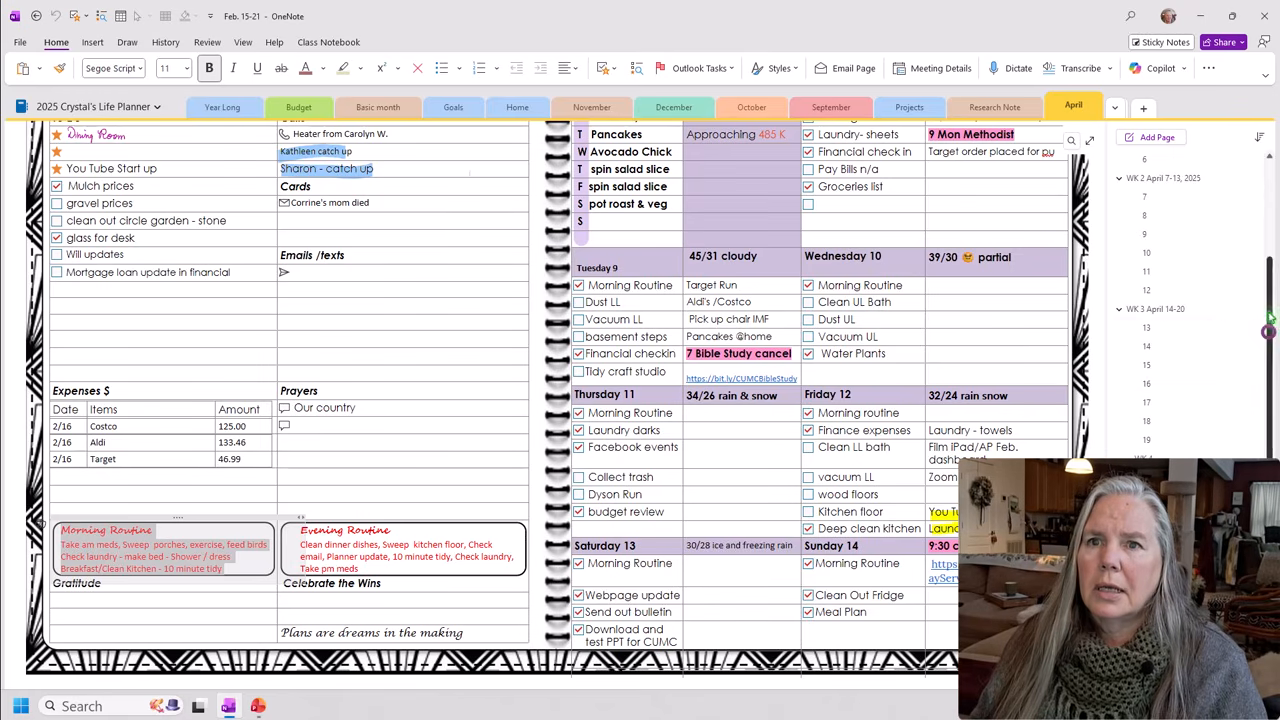
scroll(1224, 430, "down", 3)
scroll(1224, 436, "down", 2)
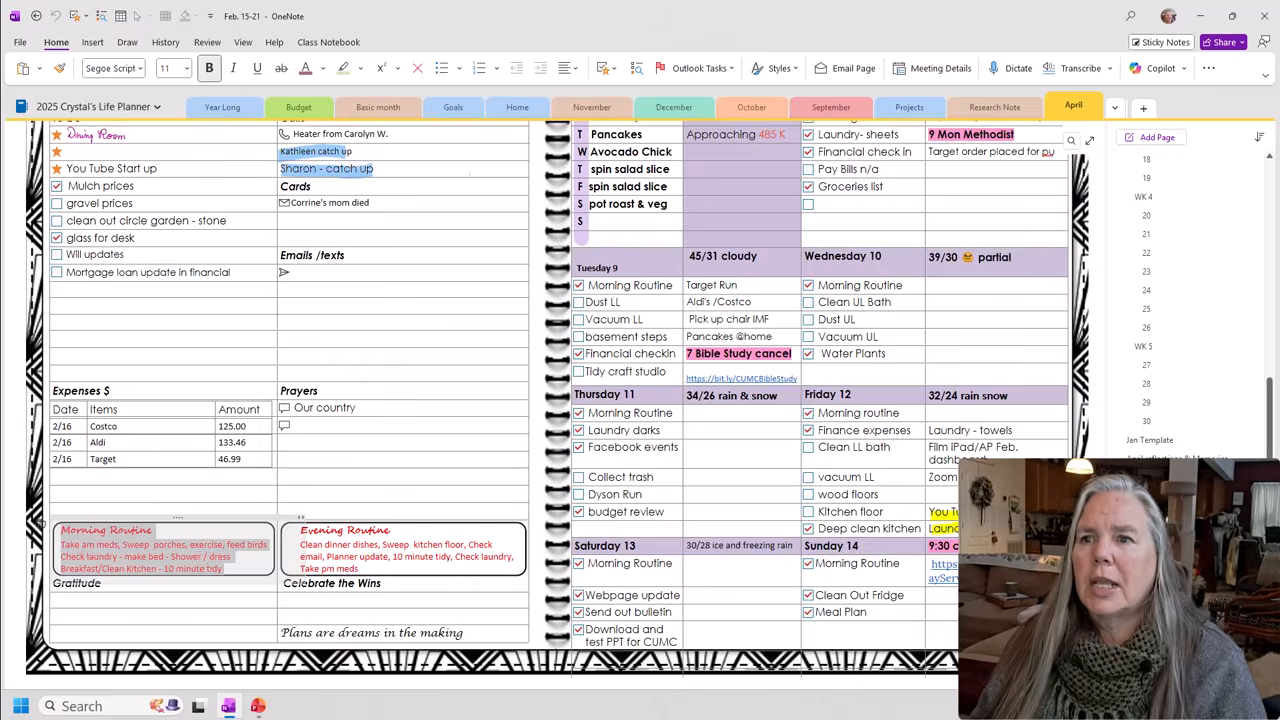
left_click(1155, 496)
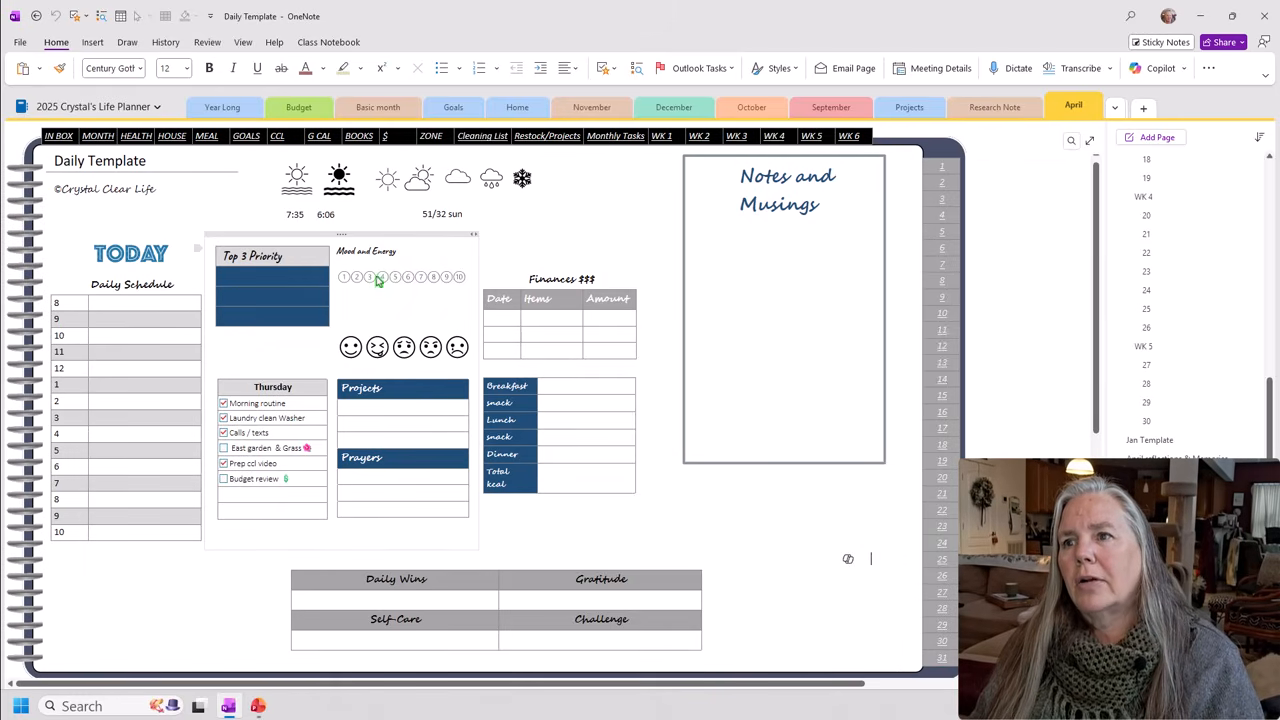
Copy the picture of five mood faces from the Daily Template and return to the 2026 Daily Page in the 2026 planner notebook.
left_click(431, 349)
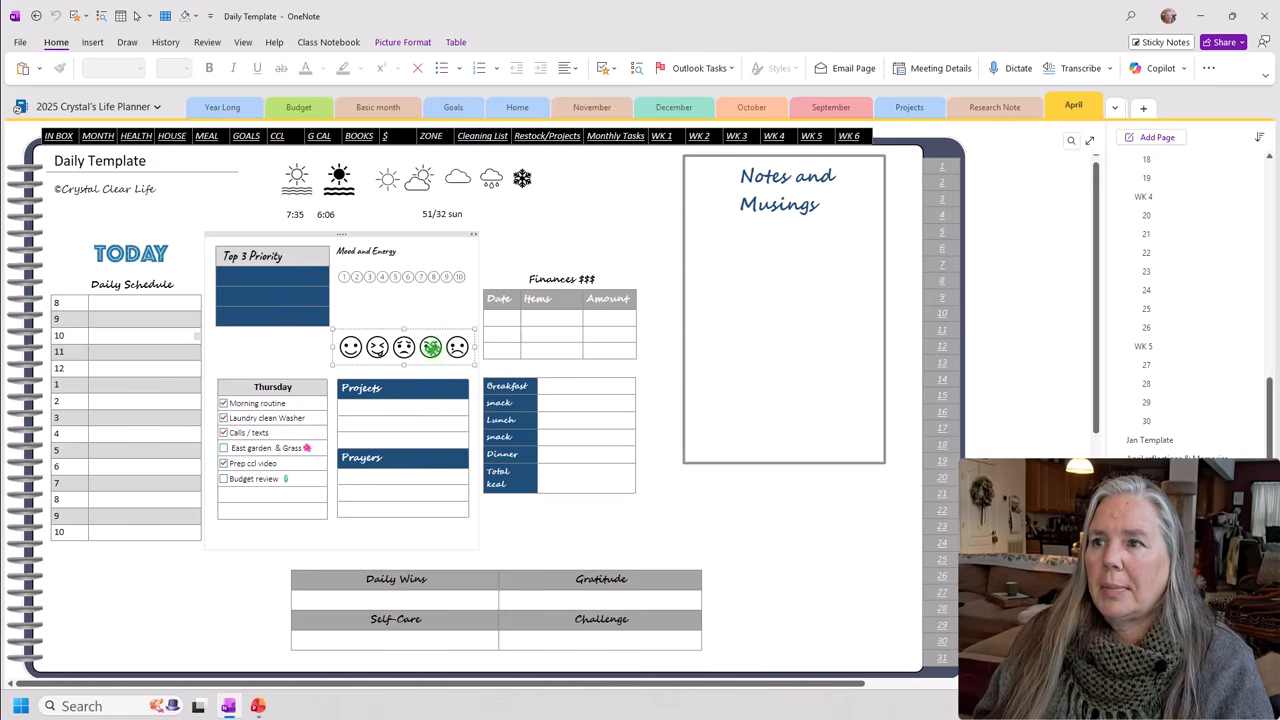
right_click(437, 350)
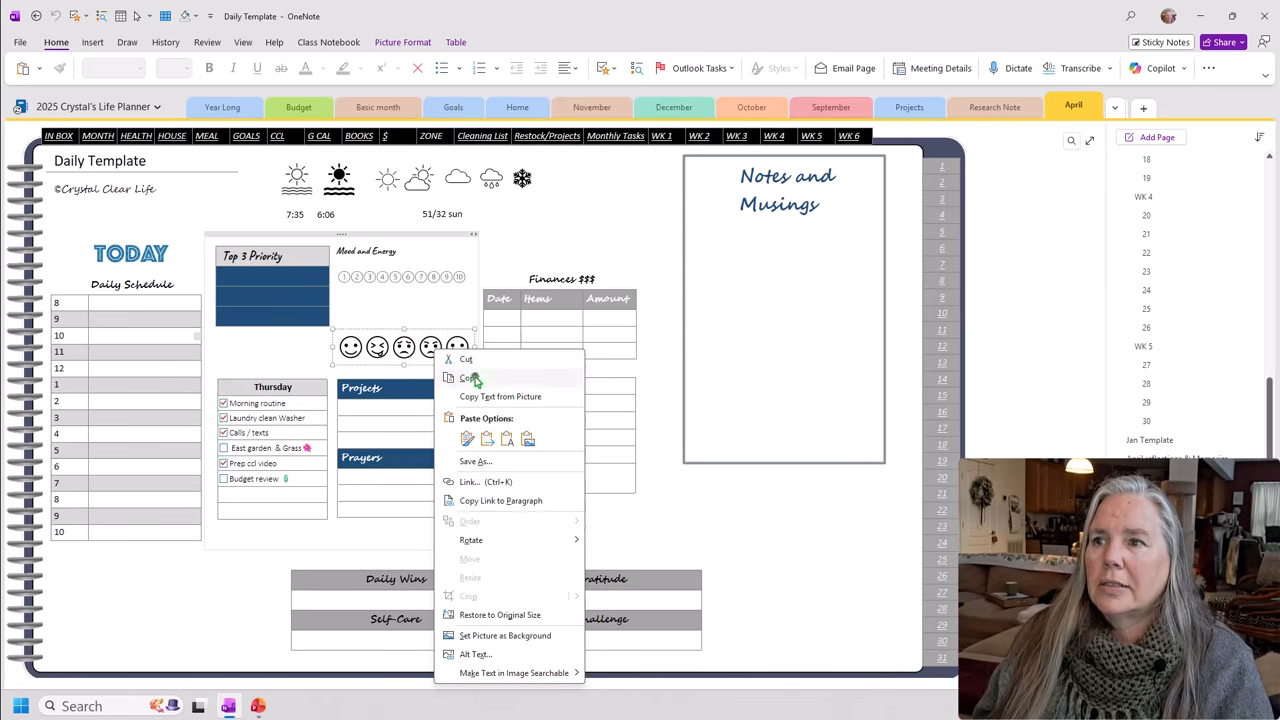
left_click(470, 379)
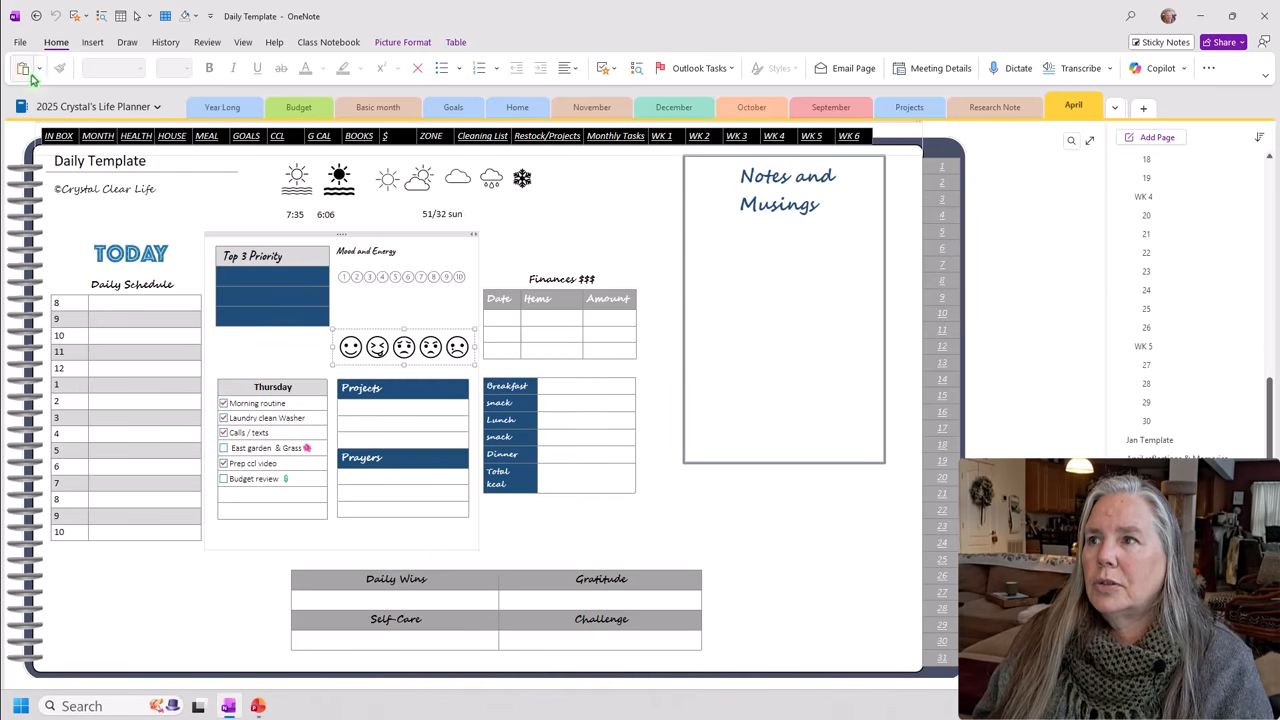
left_click(40, 106)
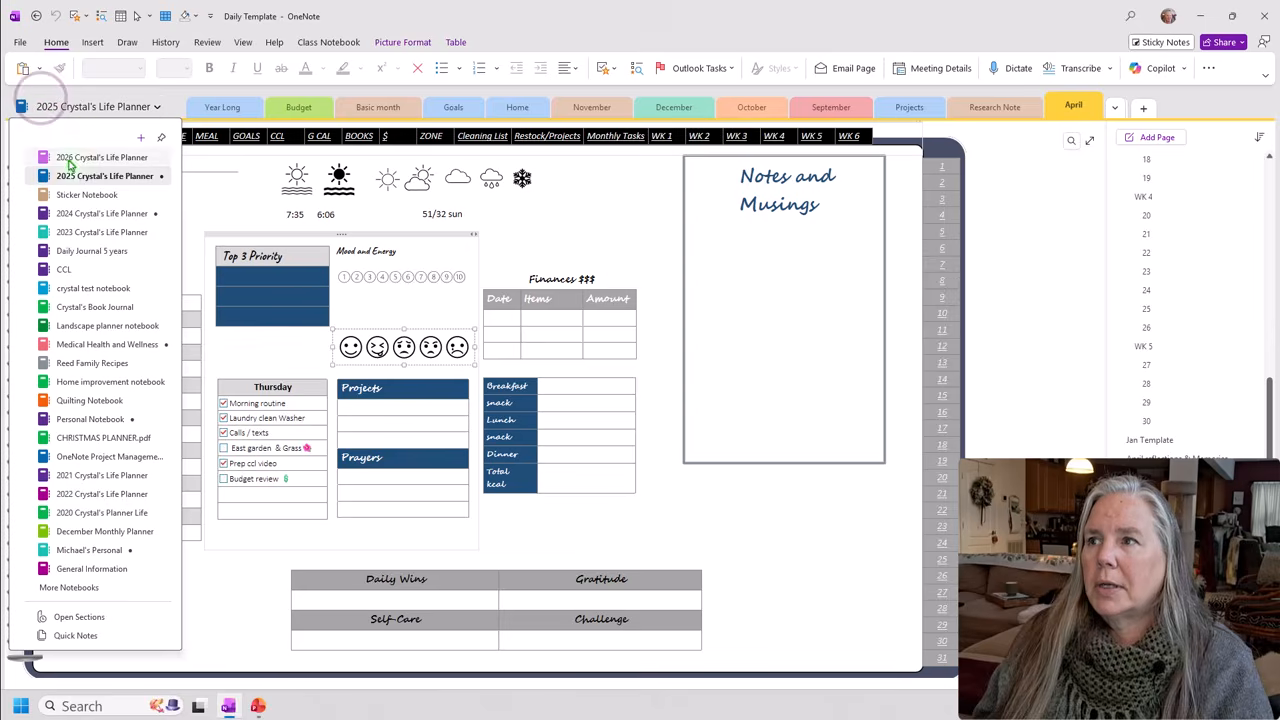
left_click(70, 157)
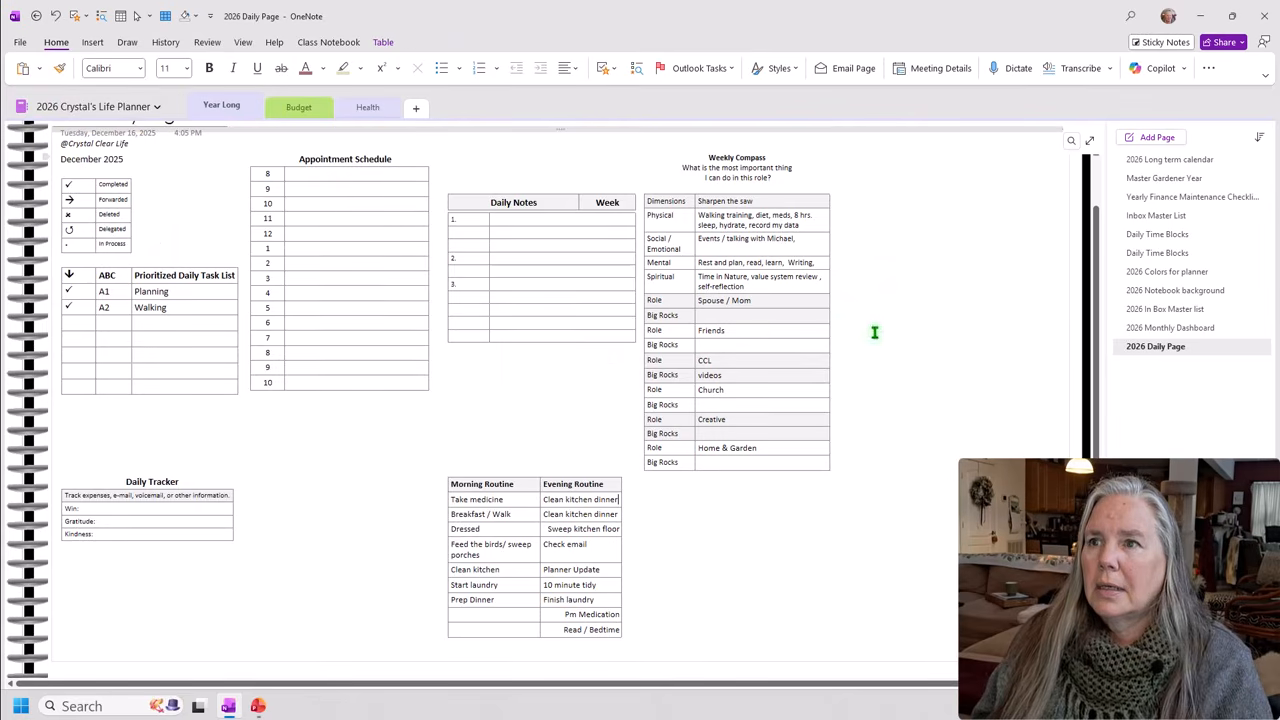
scroll(1029, 385, "up", 2)
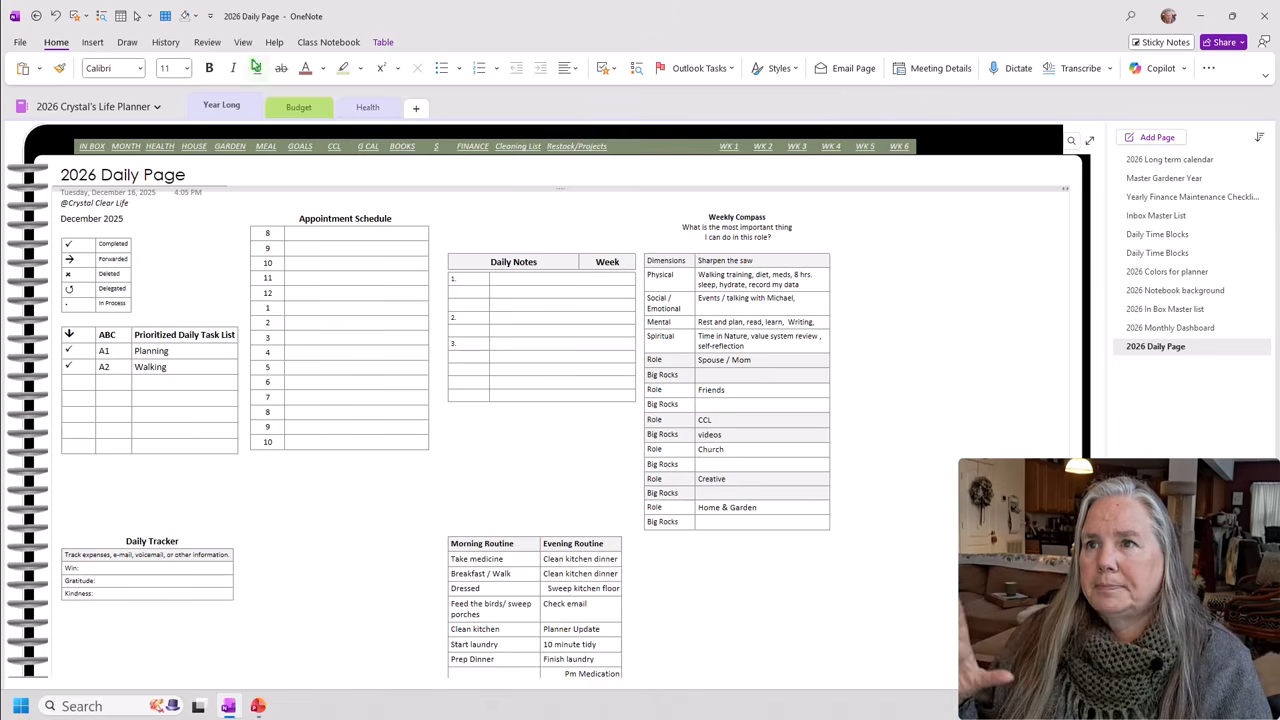
Show the borders of the outer layout table that holds the 2026 Daily Page sections.
left_click(383, 43)
left_click(674, 70)
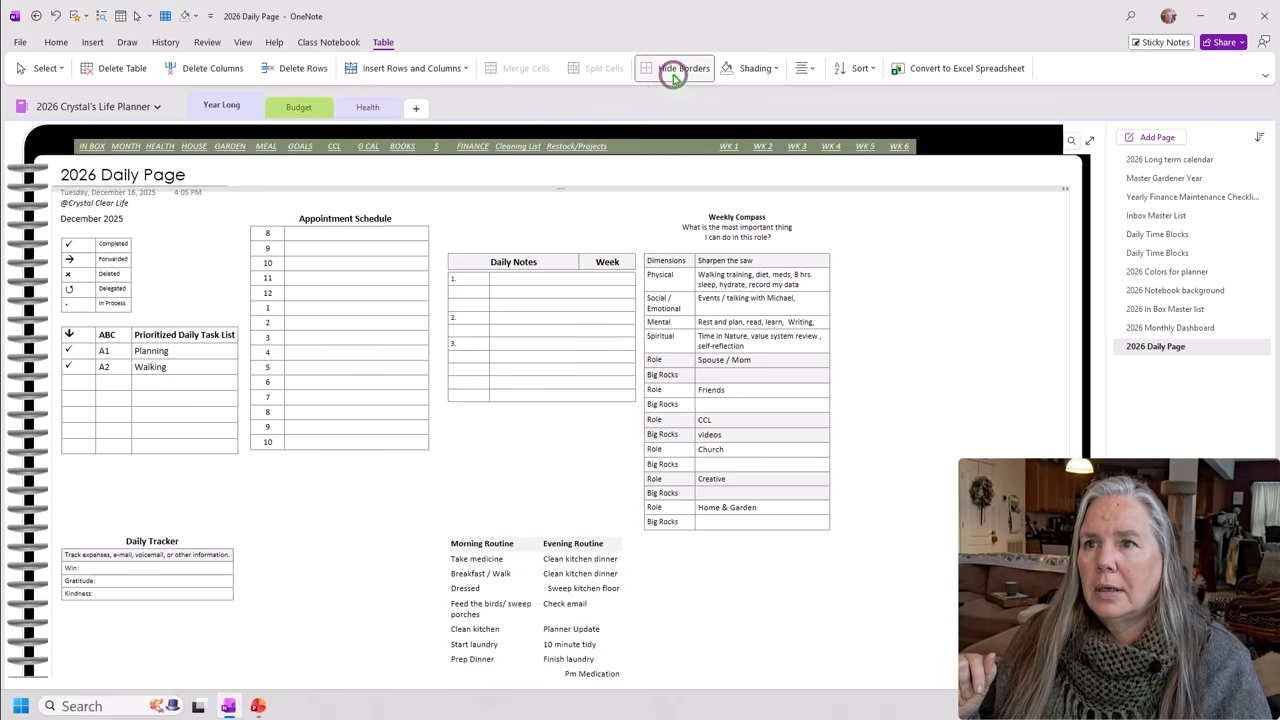
left_click(674, 70)
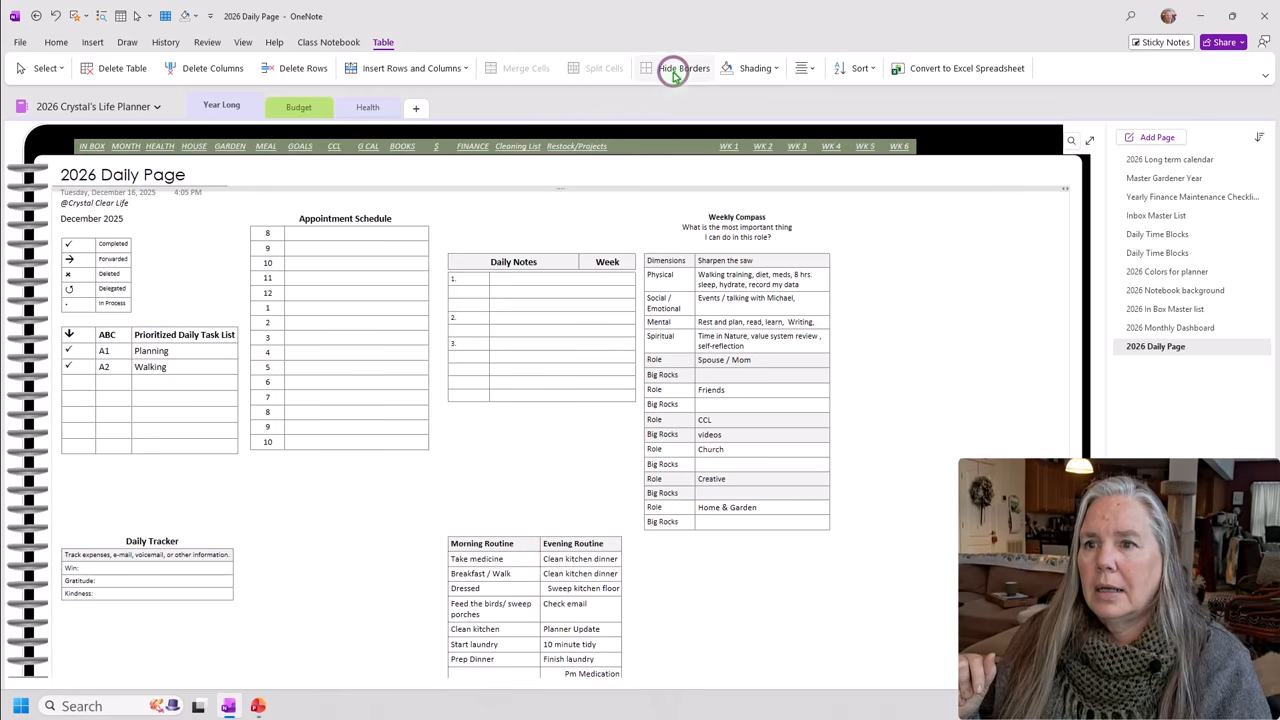
left_click(477, 210)
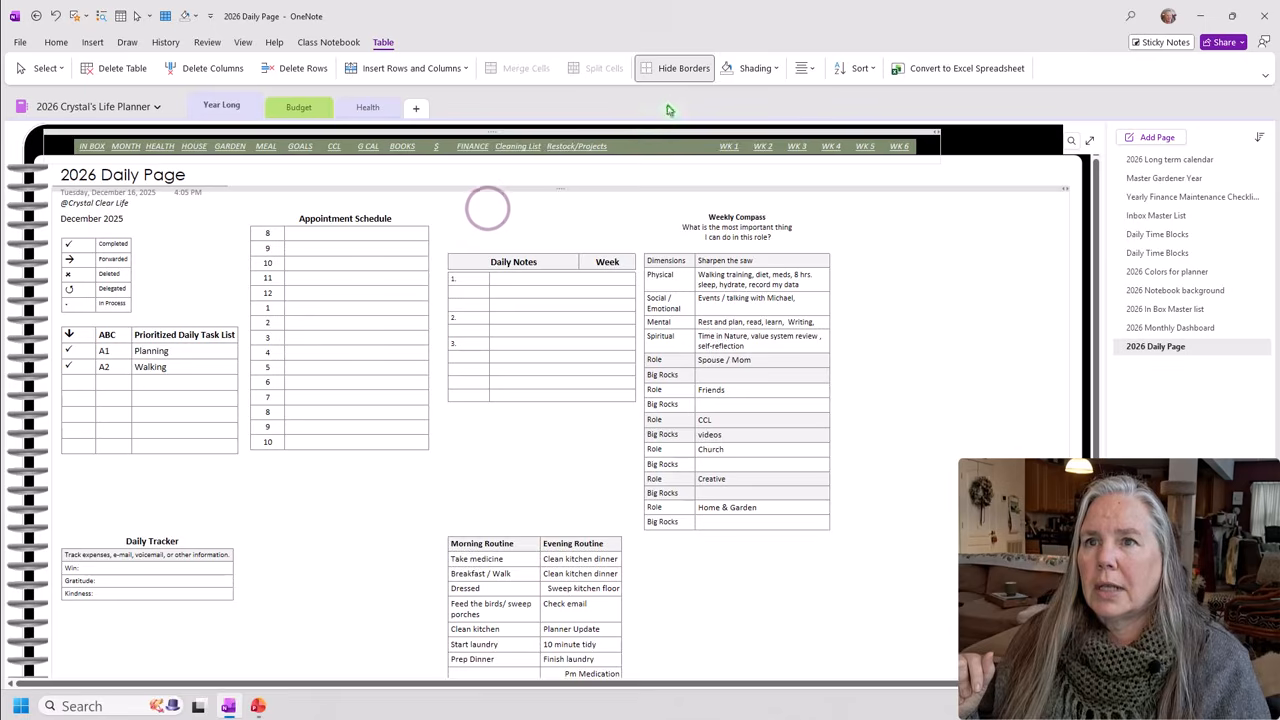
left_click(676, 68)
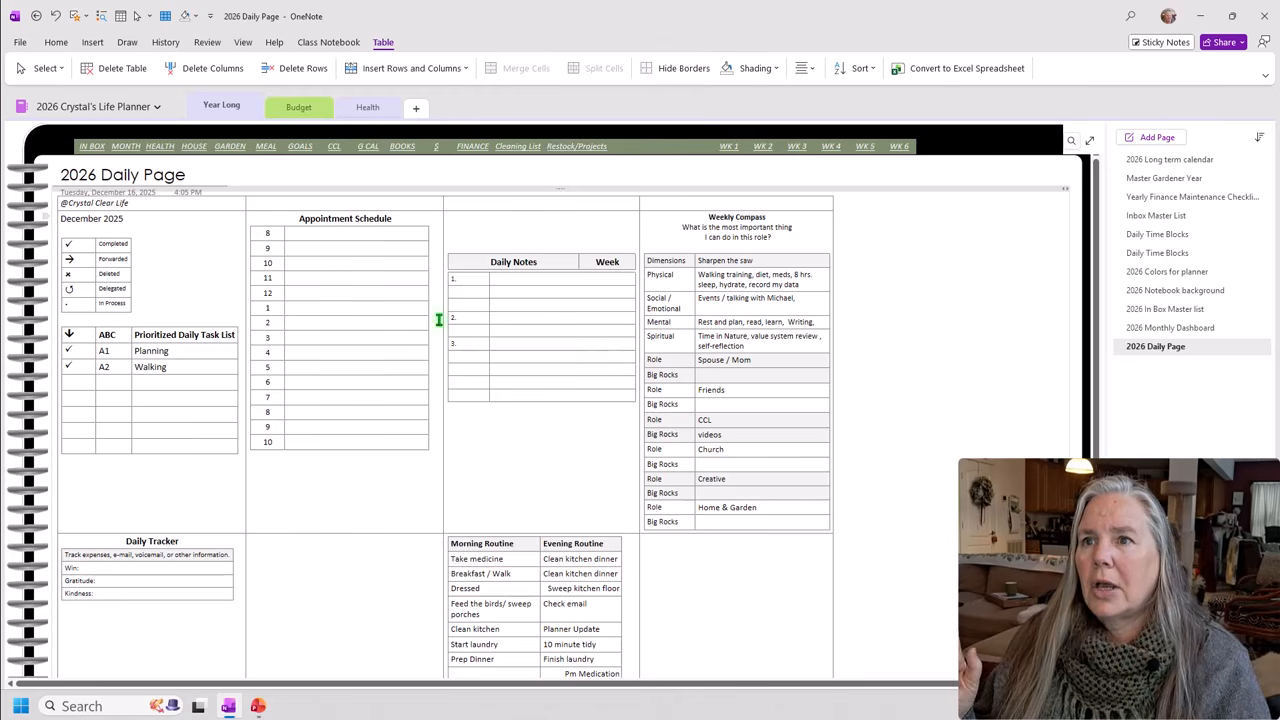
Paste the mood faces picture into the layout cell above Daily Notes and shrink it slightly.
left_click(471, 224)
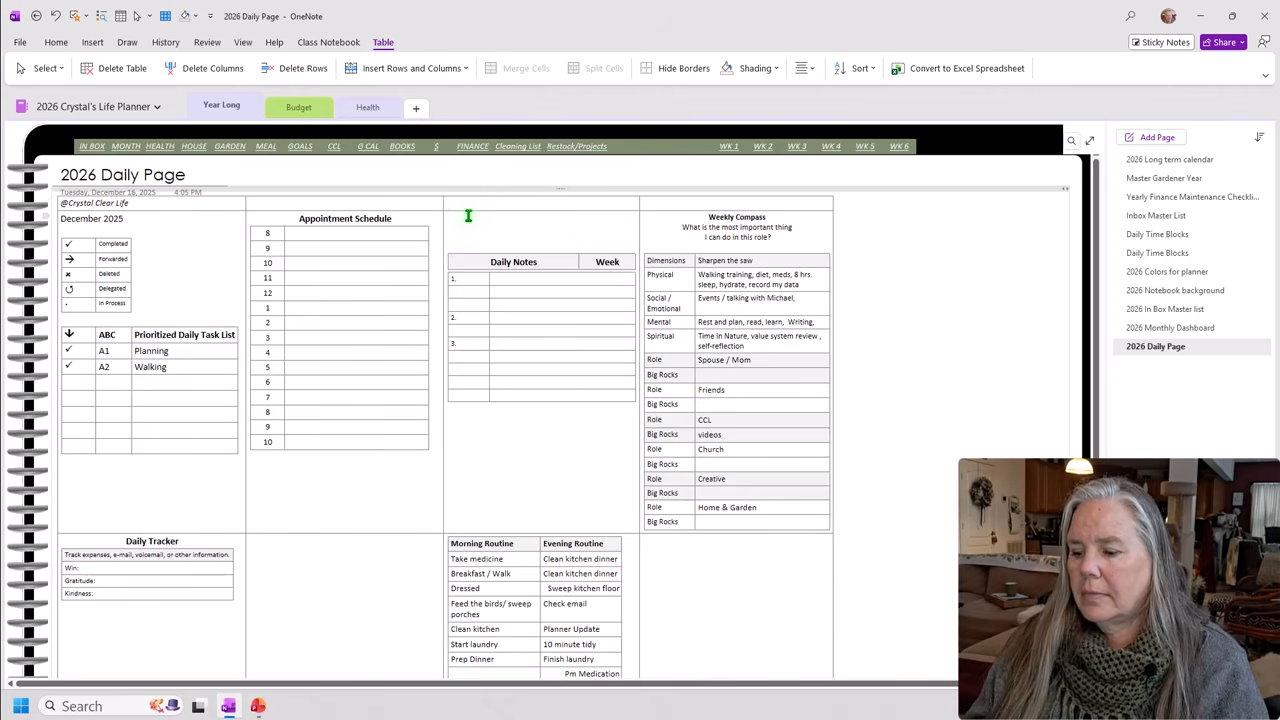
key("ctrl+v")
left_click(514, 228)
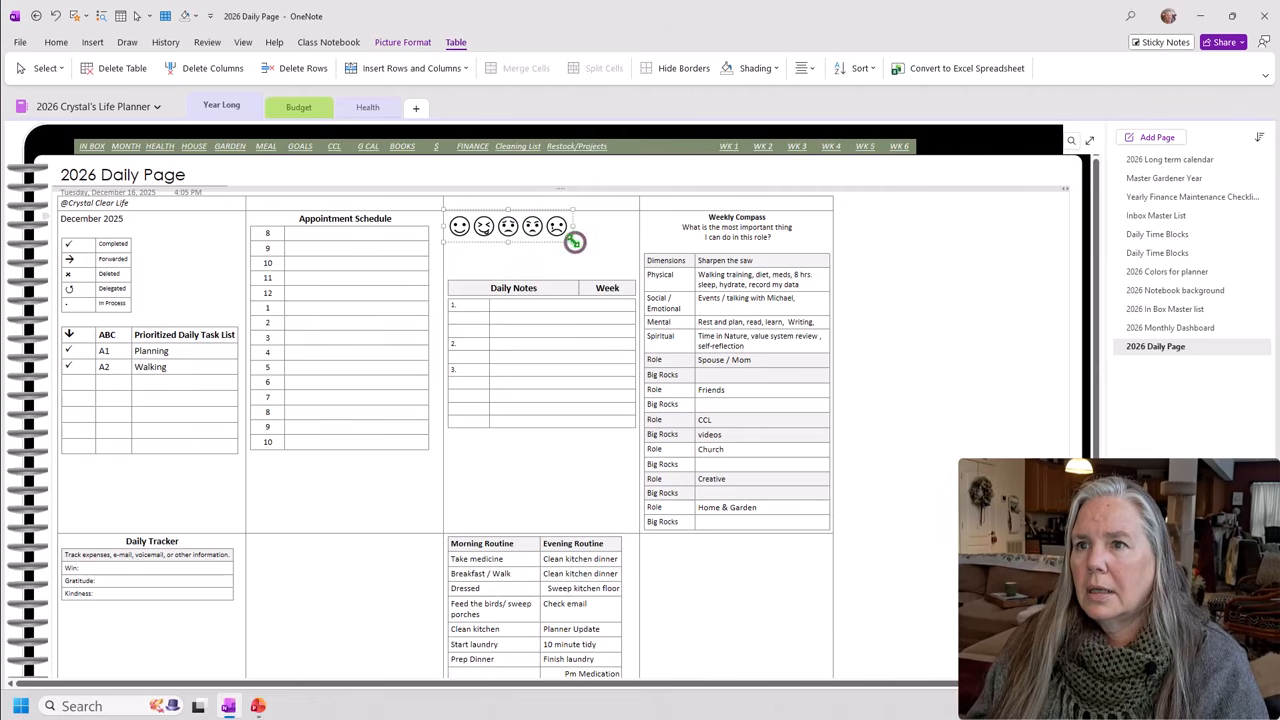
left_click_drag(574, 241, 560, 238)
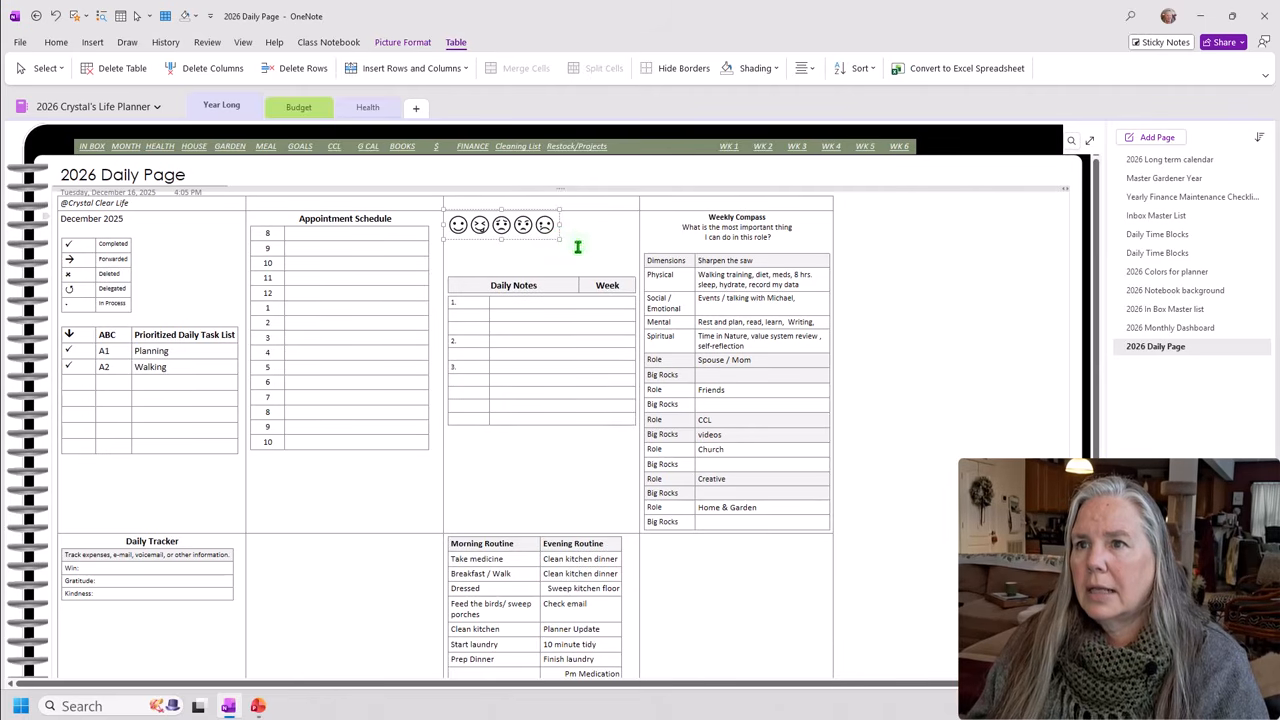
Copy the picture of circled numbers 1 to 10 from the 2025 Daily Template and return to the 2026 Daily Page.
left_click(135, 106)
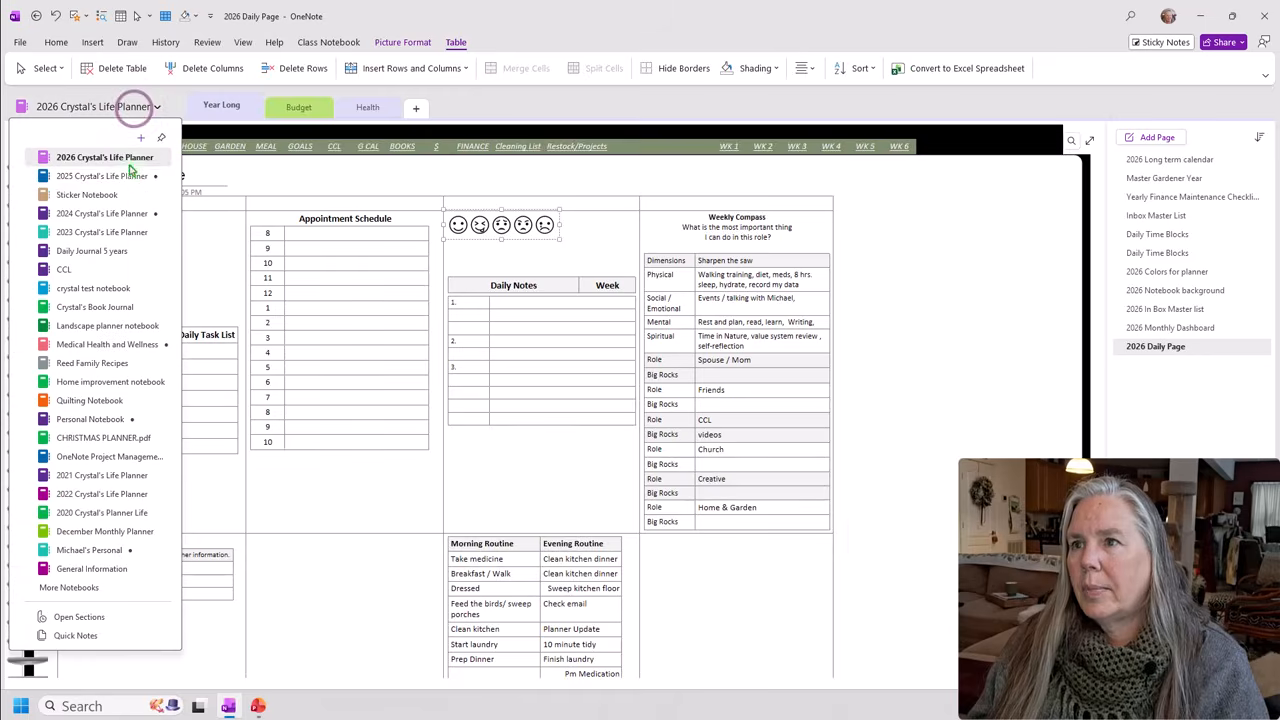
left_click(126, 175)
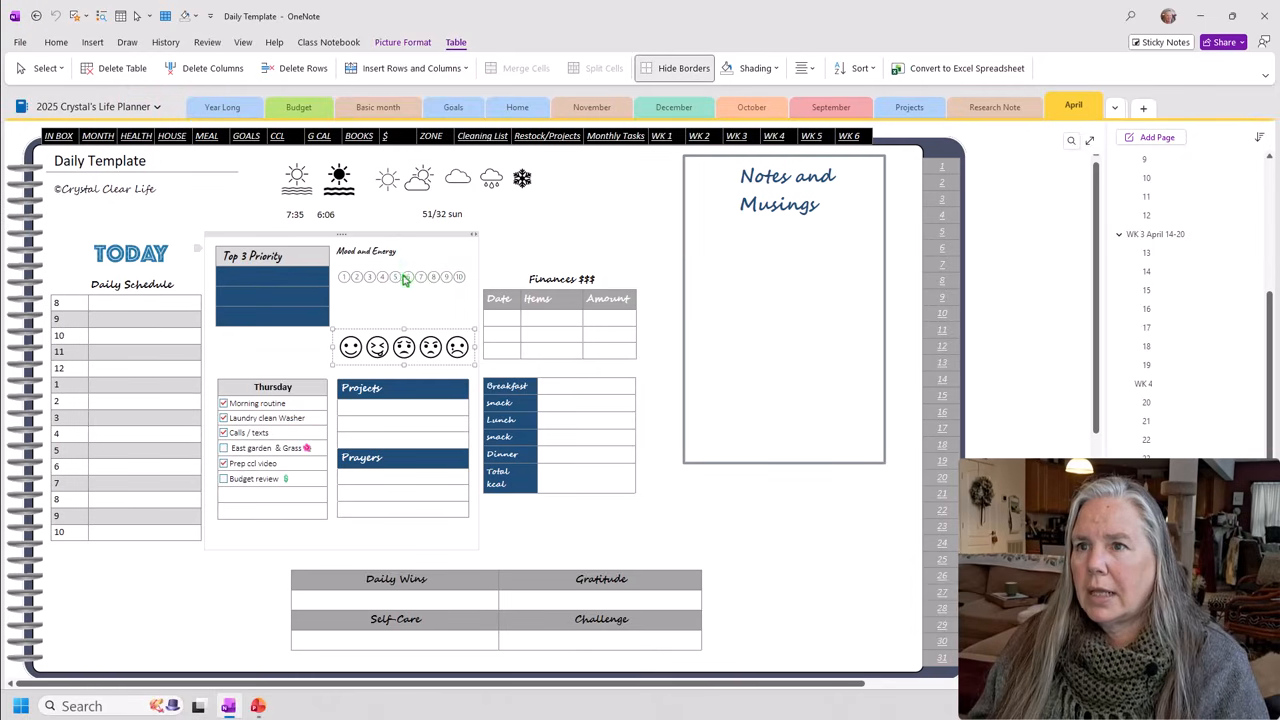
left_click(404, 278)
right_click(404, 278)
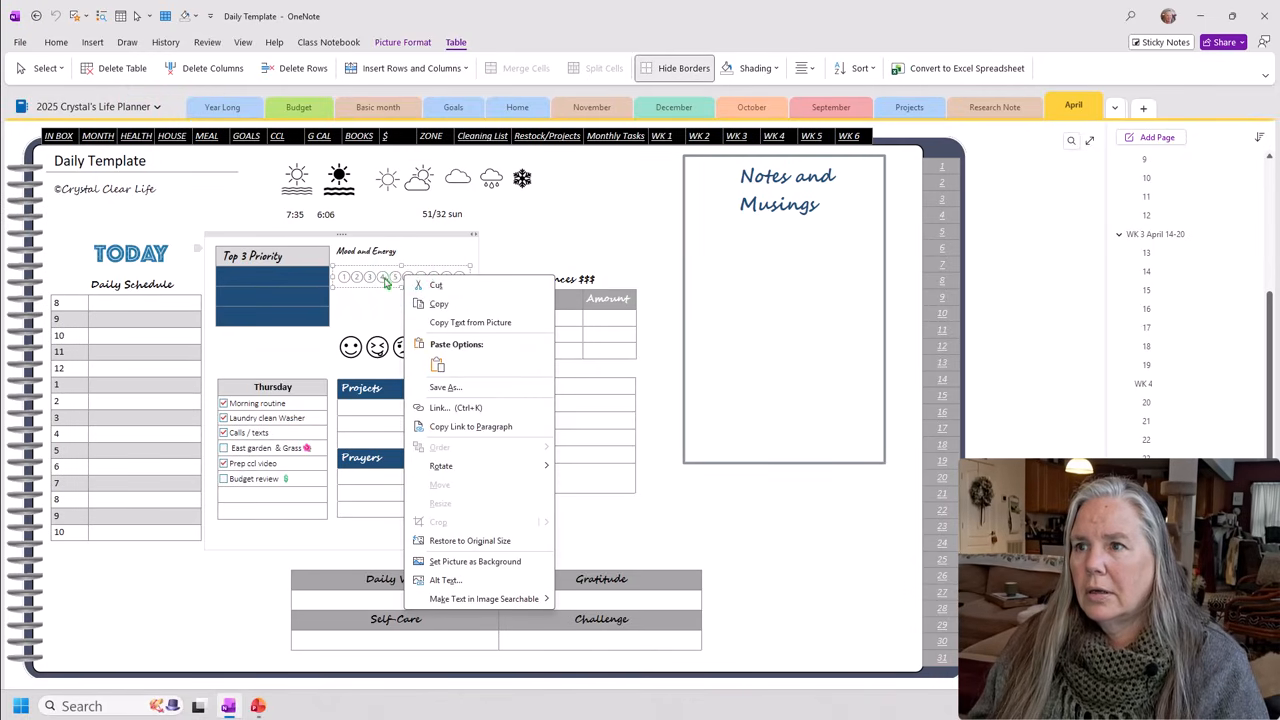
left_click(439, 304)
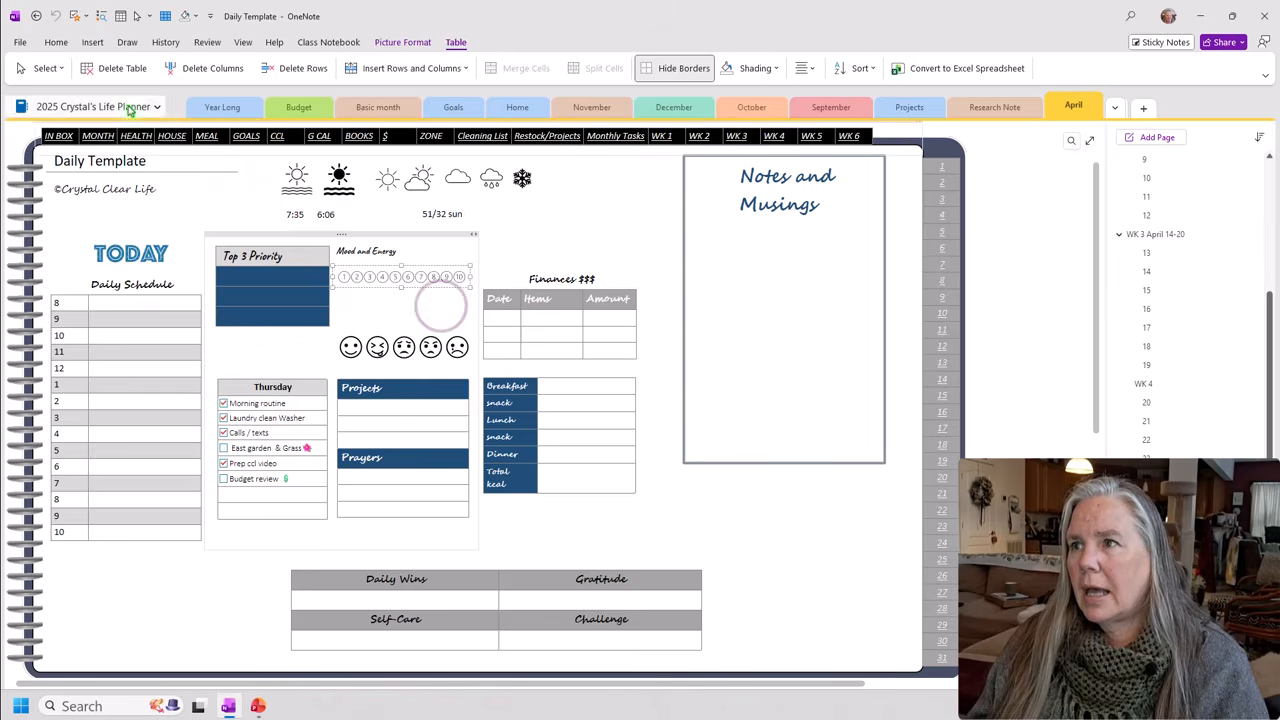
left_click(130, 107)
left_click(100, 157)
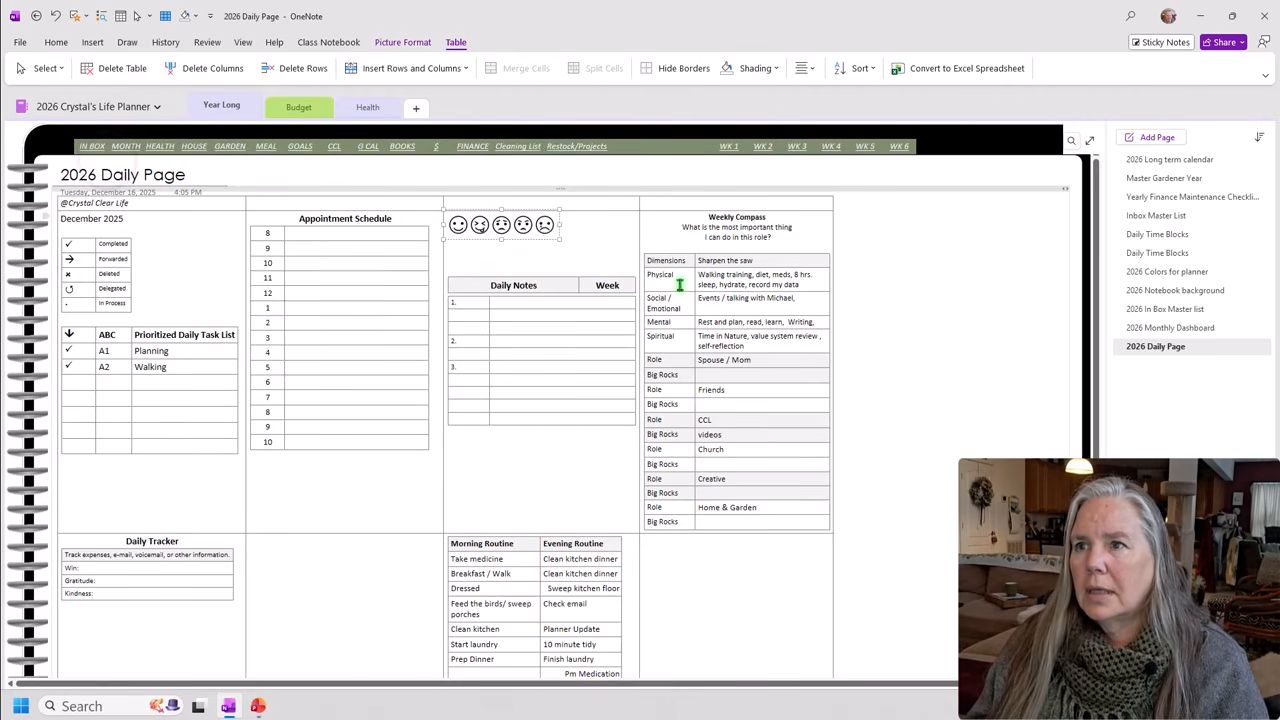
Paste the circled 1 to 10 scale beneath the mood faces and enlarge it to nearly the width of the Daily Notes table.
left_click(545, 252)
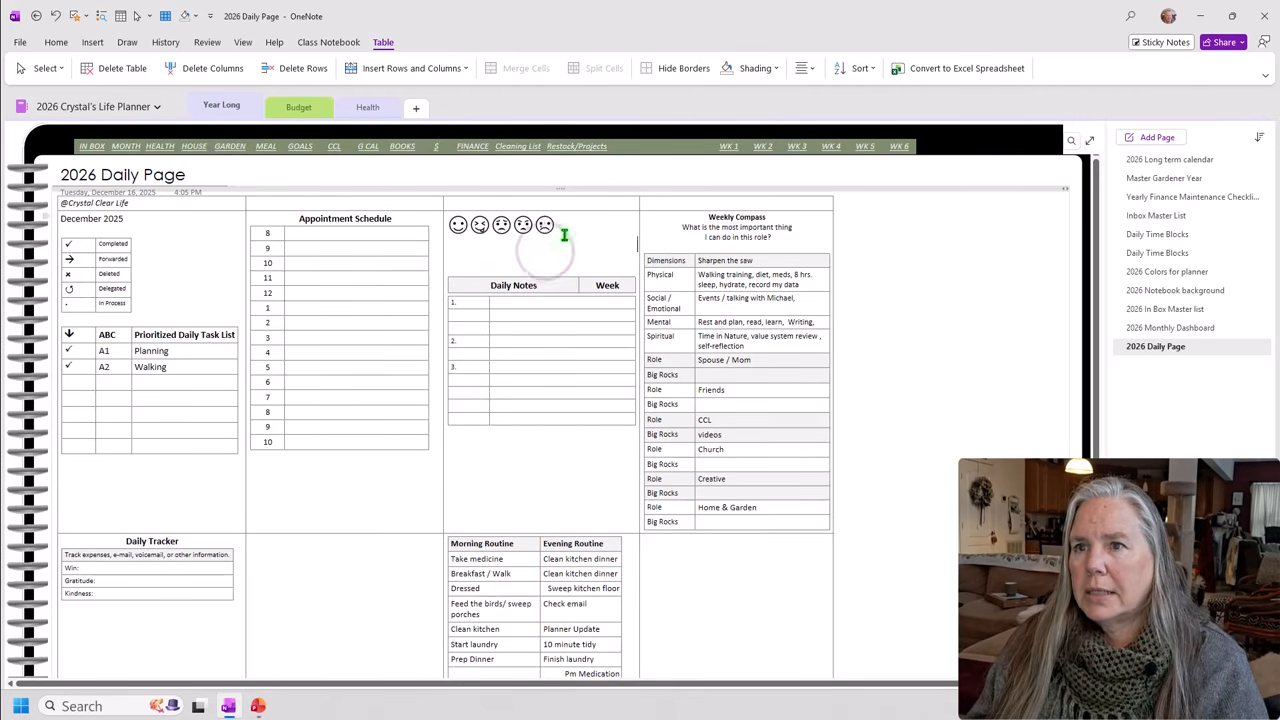
key("ctrl+v")
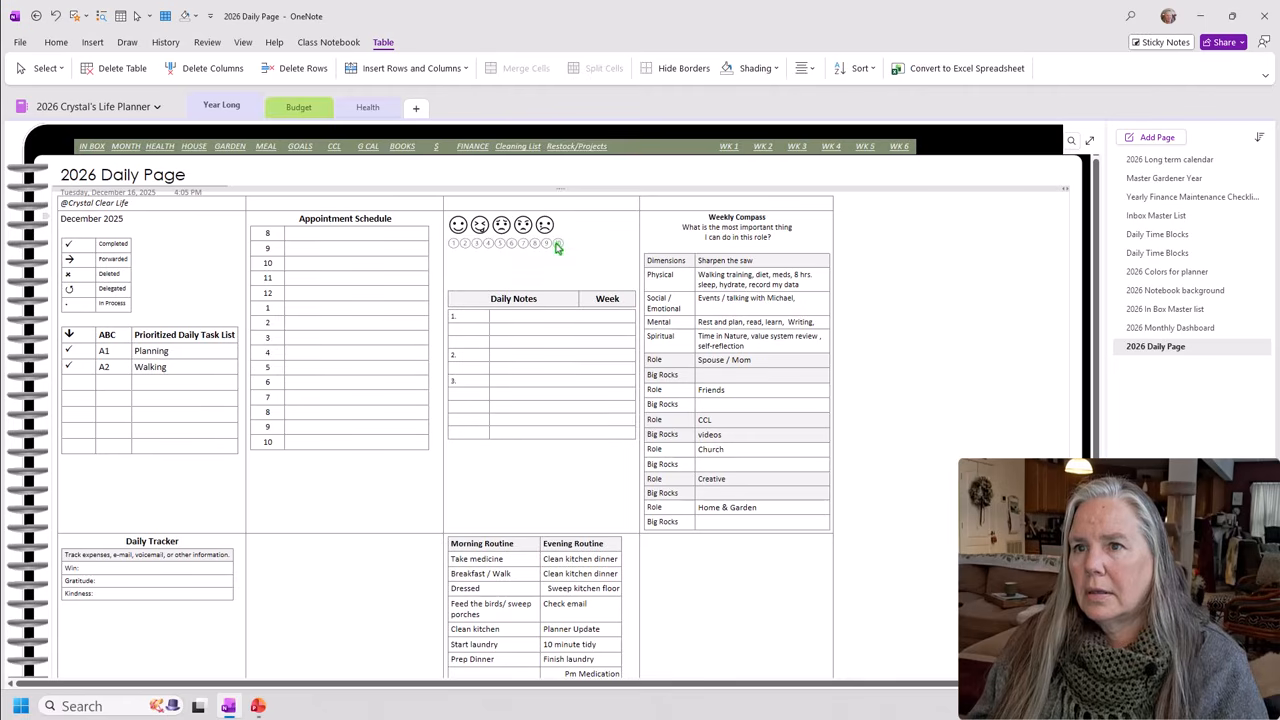
left_click(557, 245)
left_click_drag(557, 243, 586, 265)
left_click(586, 271)
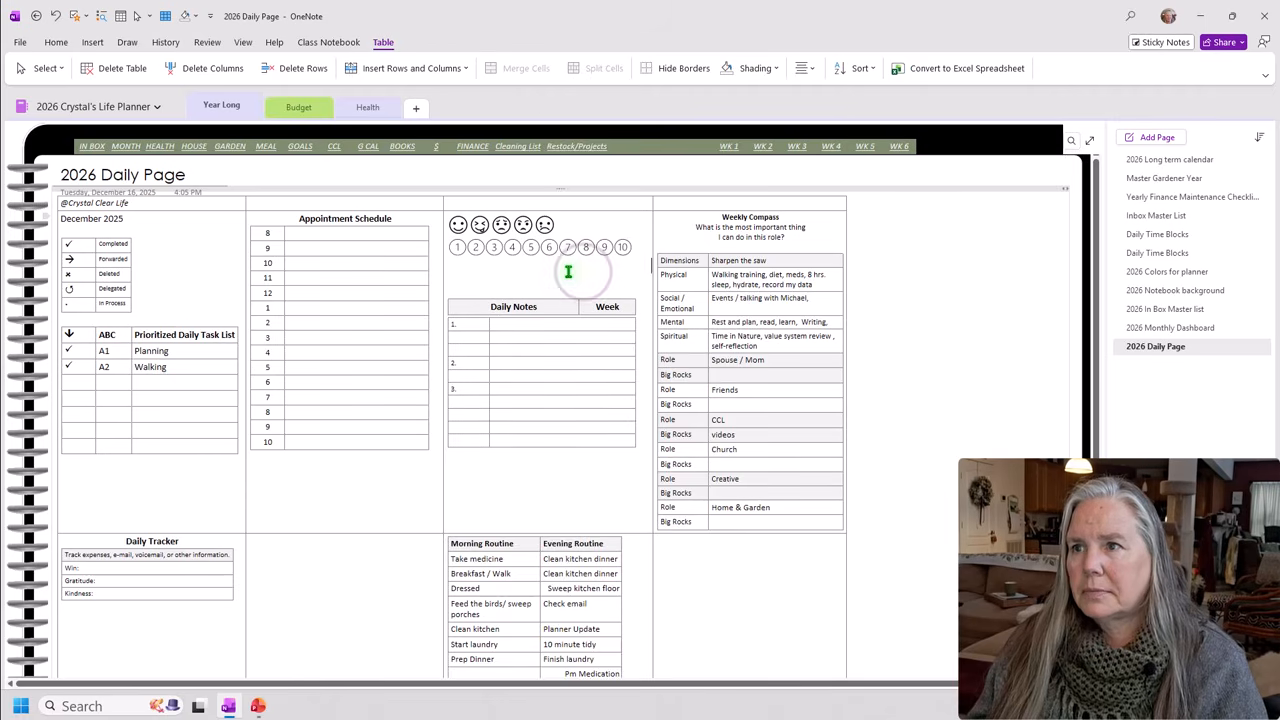
Copy the picture of five weather icons from the 2025 Daily Template and return to the 2026 Daily Page.
left_click(130, 107)
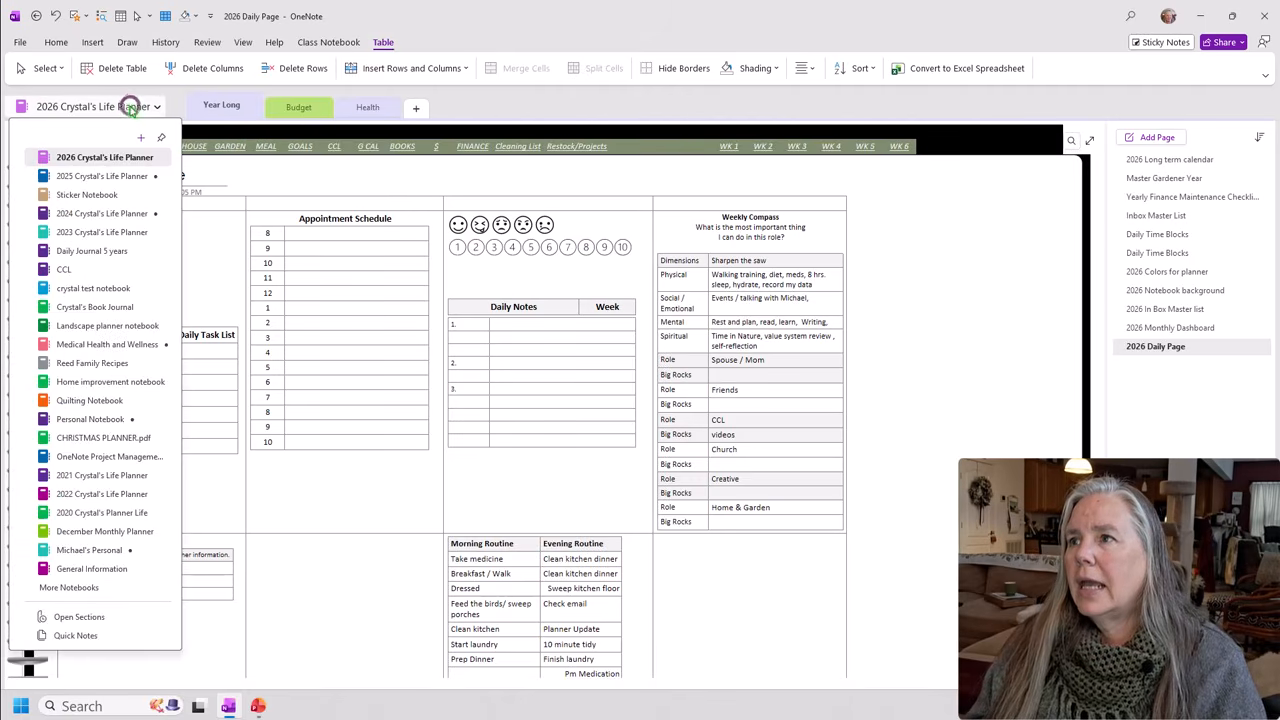
left_click(122, 174)
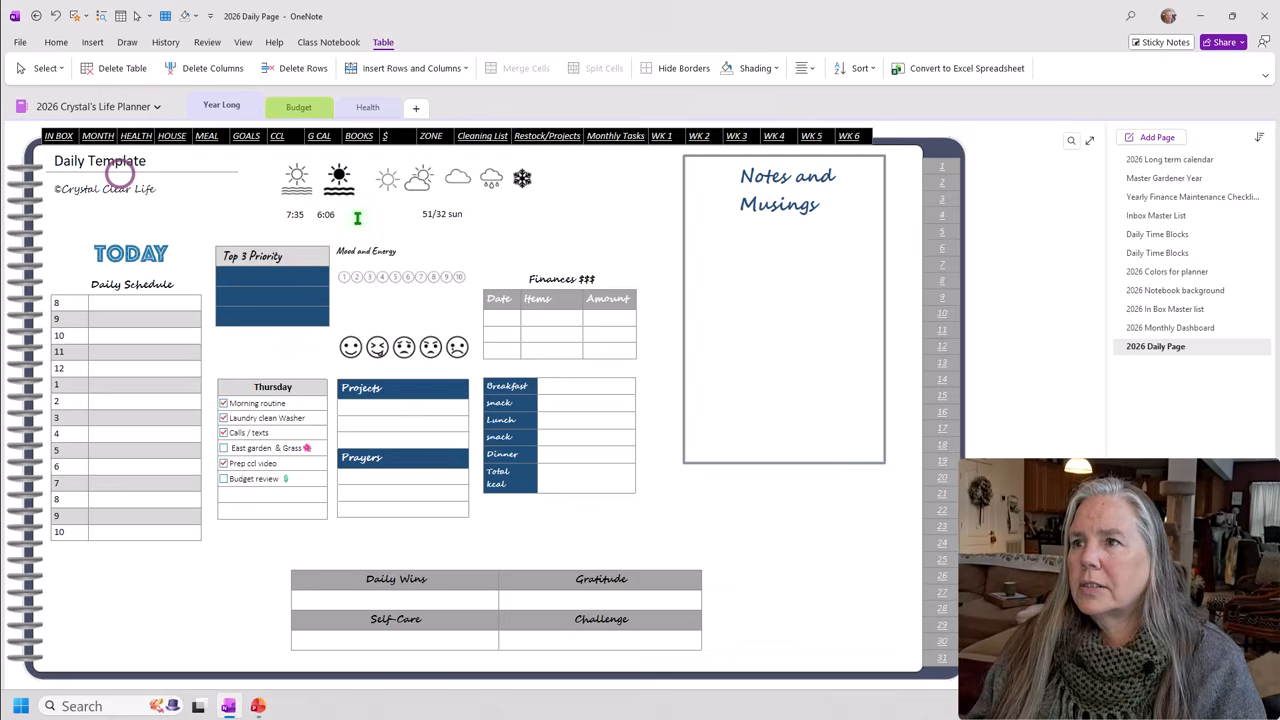
left_click(452, 180)
right_click(452, 180)
left_click(482, 211)
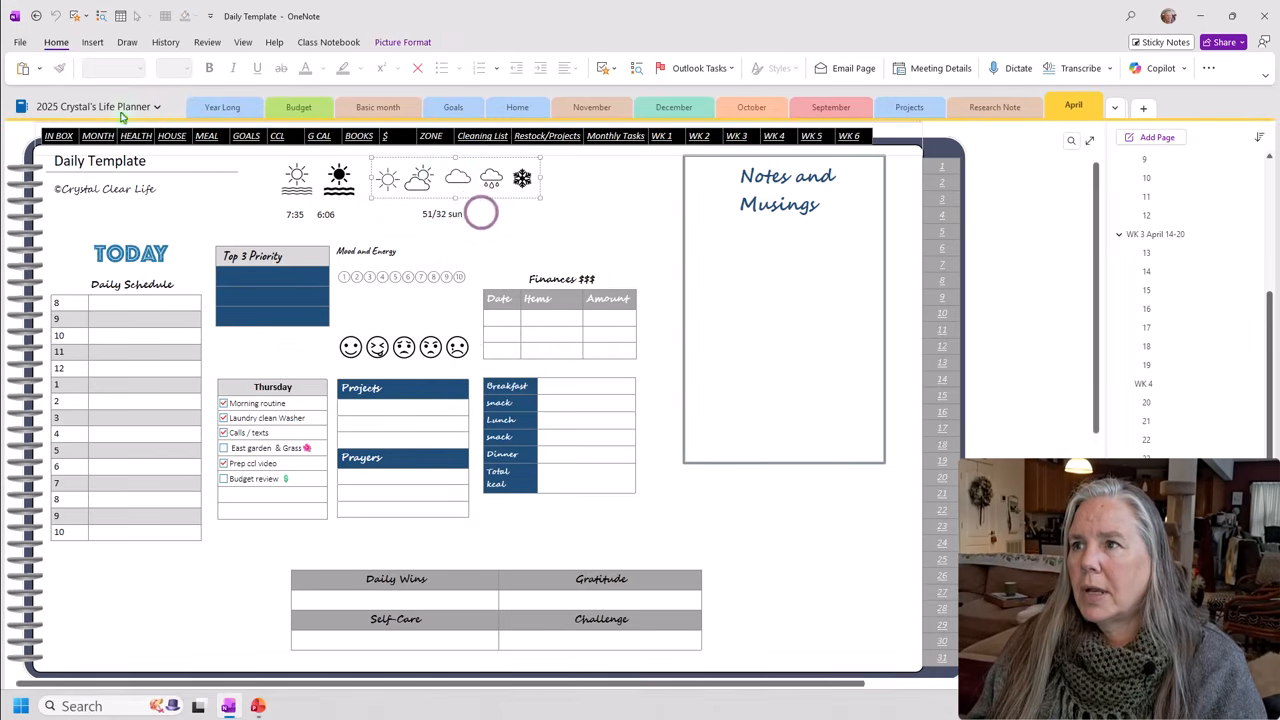
left_click(104, 107)
left_click(100, 157)
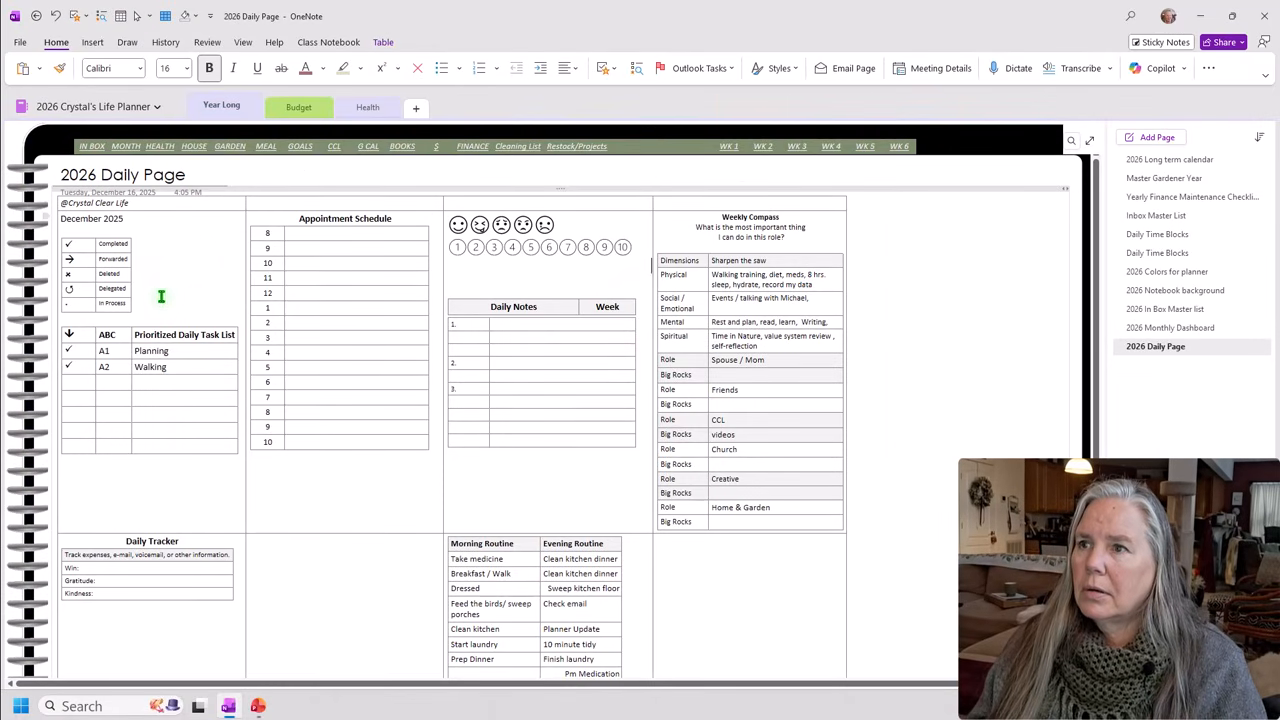
Paste the weather icons above the Appointment Schedule heading and add a blank line between the icons and the heading.
left_click(296, 216)
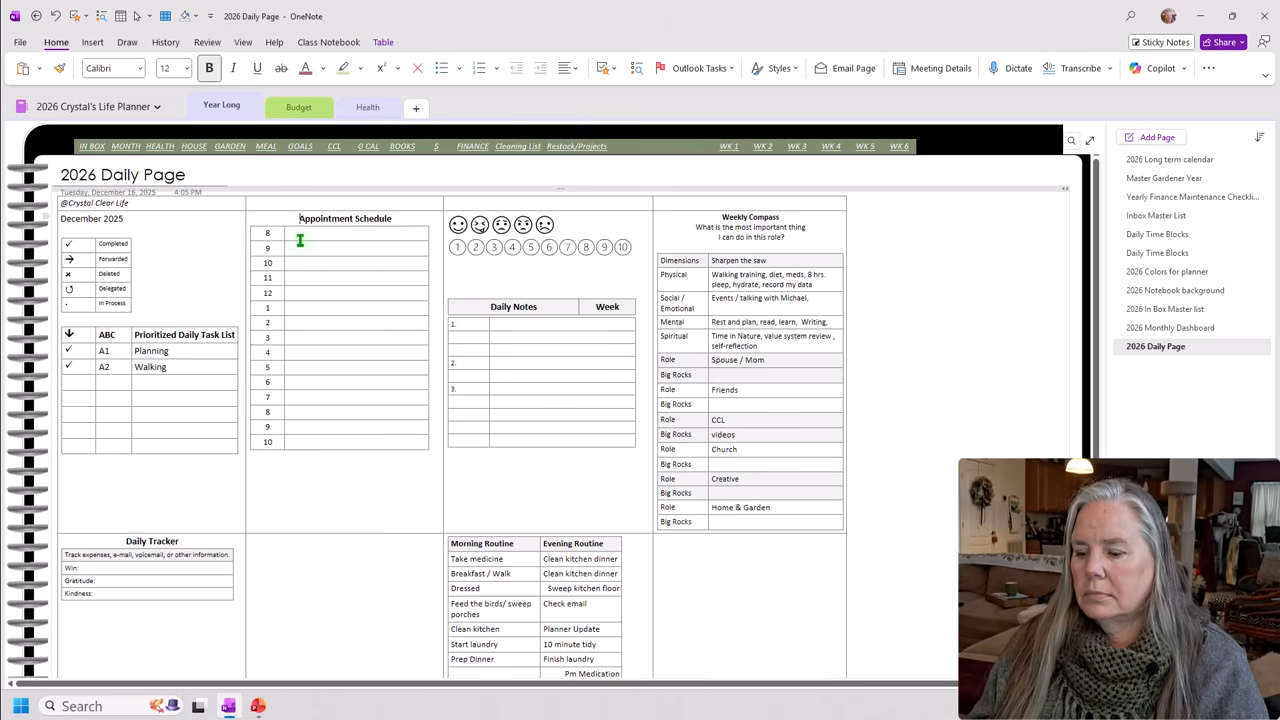
key("ctrl+v")
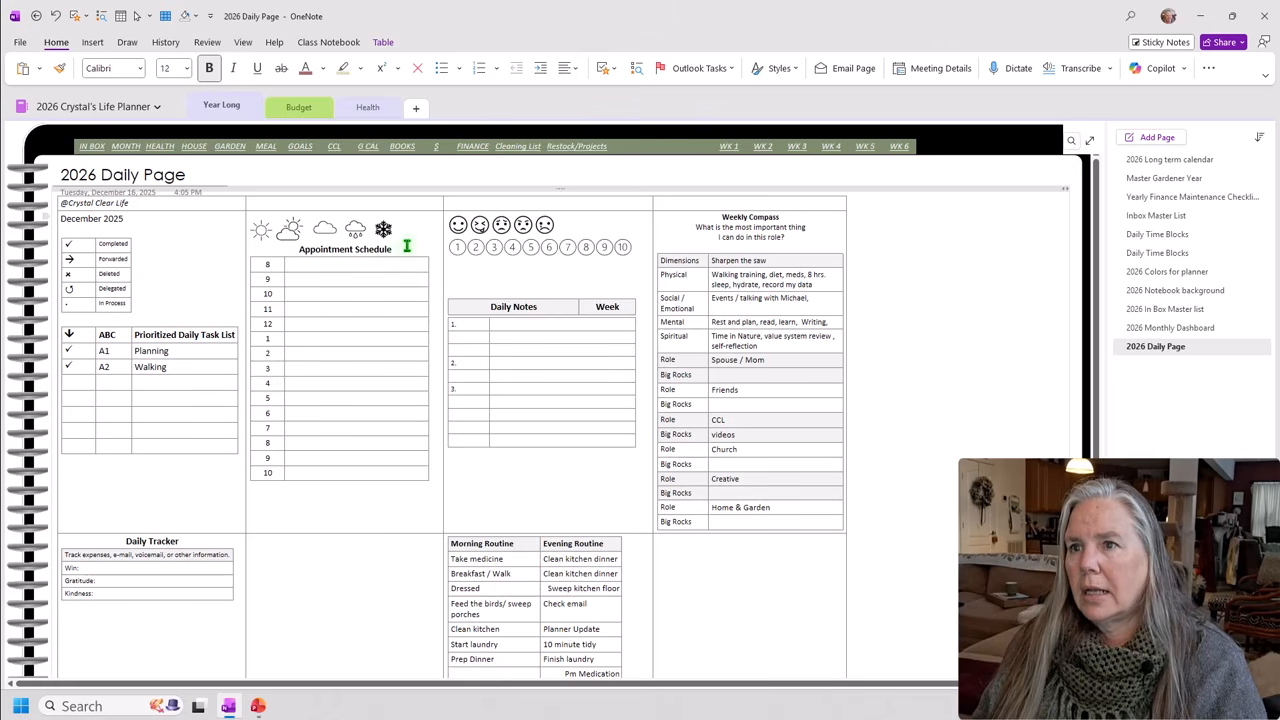
left_click(400, 232)
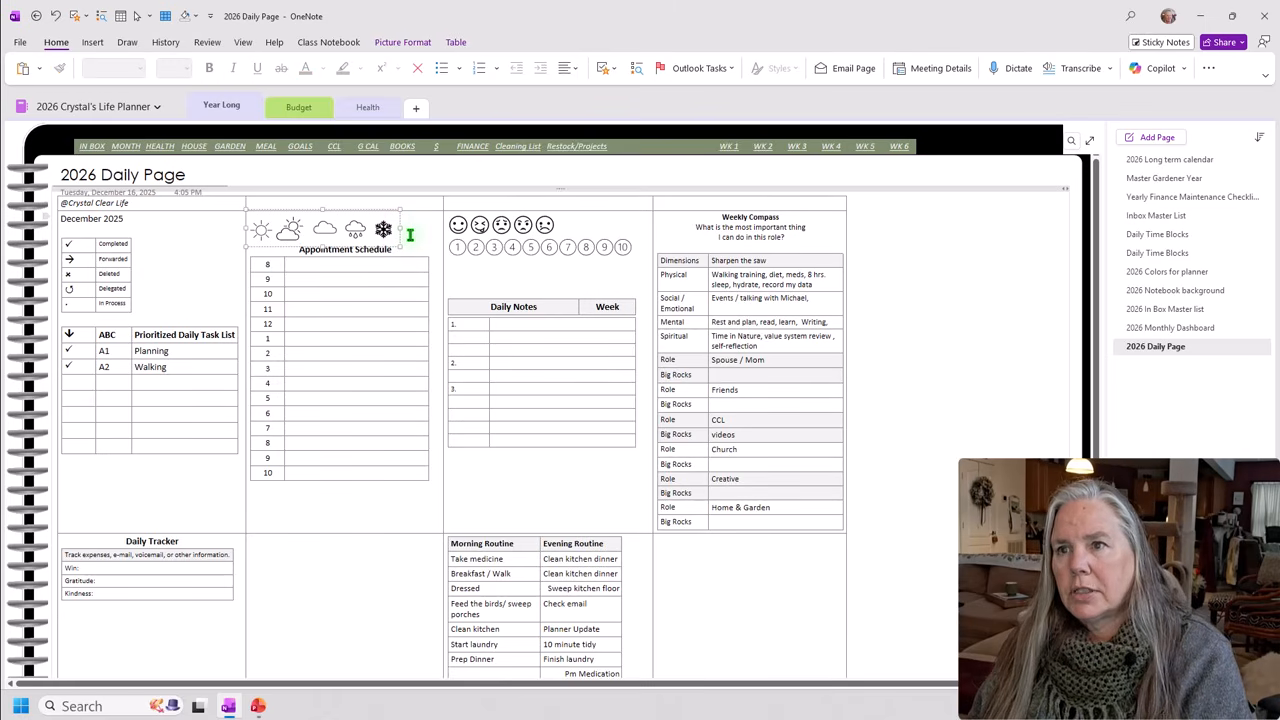
left_click(410, 234)
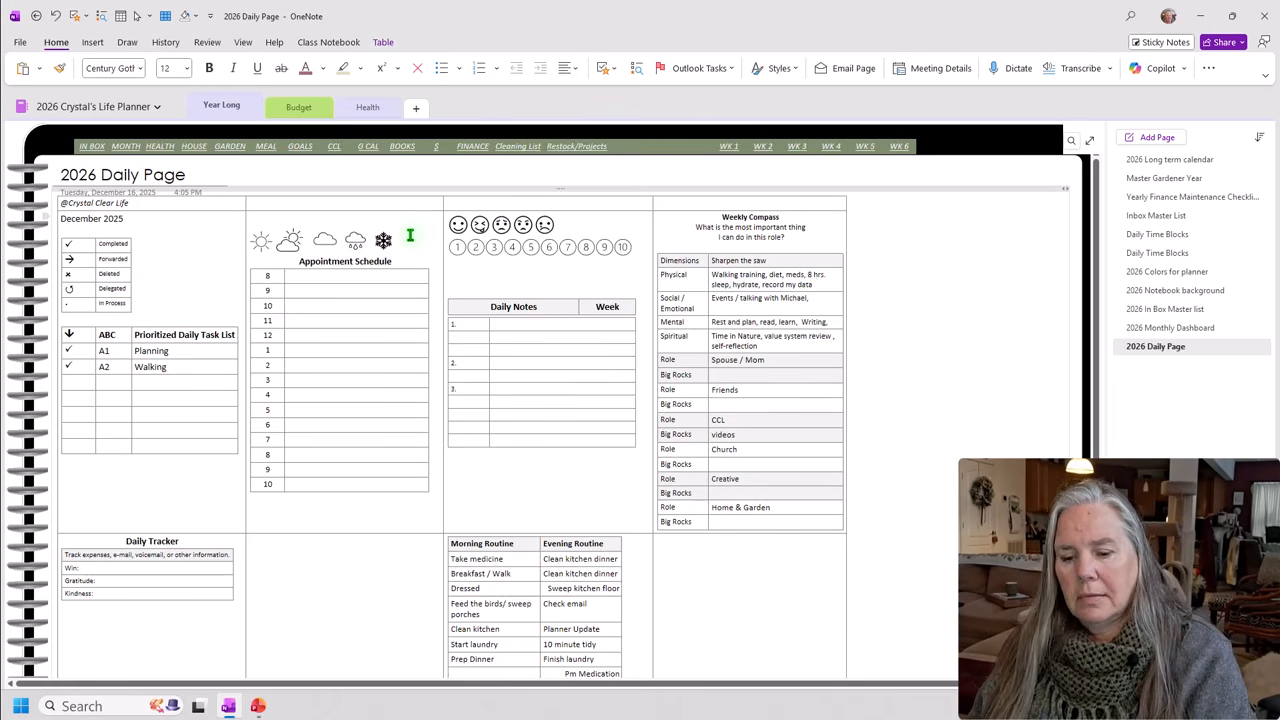
left_click(410, 235)
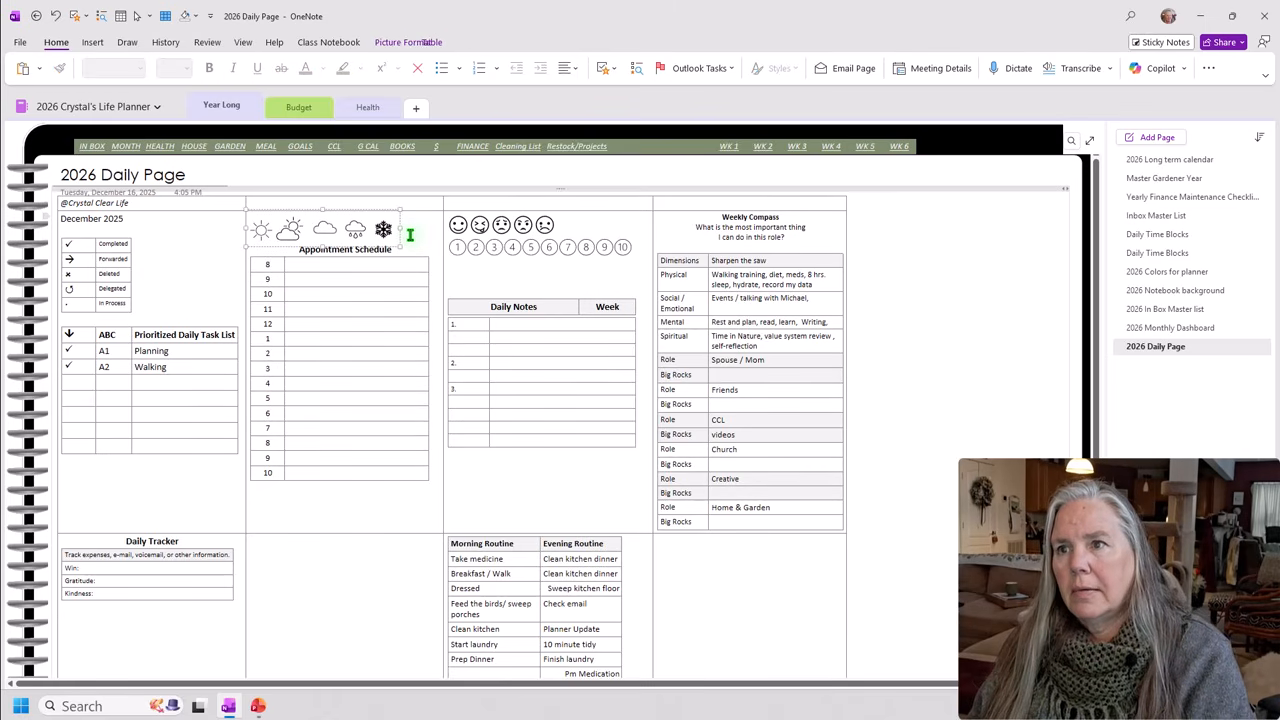
left_click(299, 250)
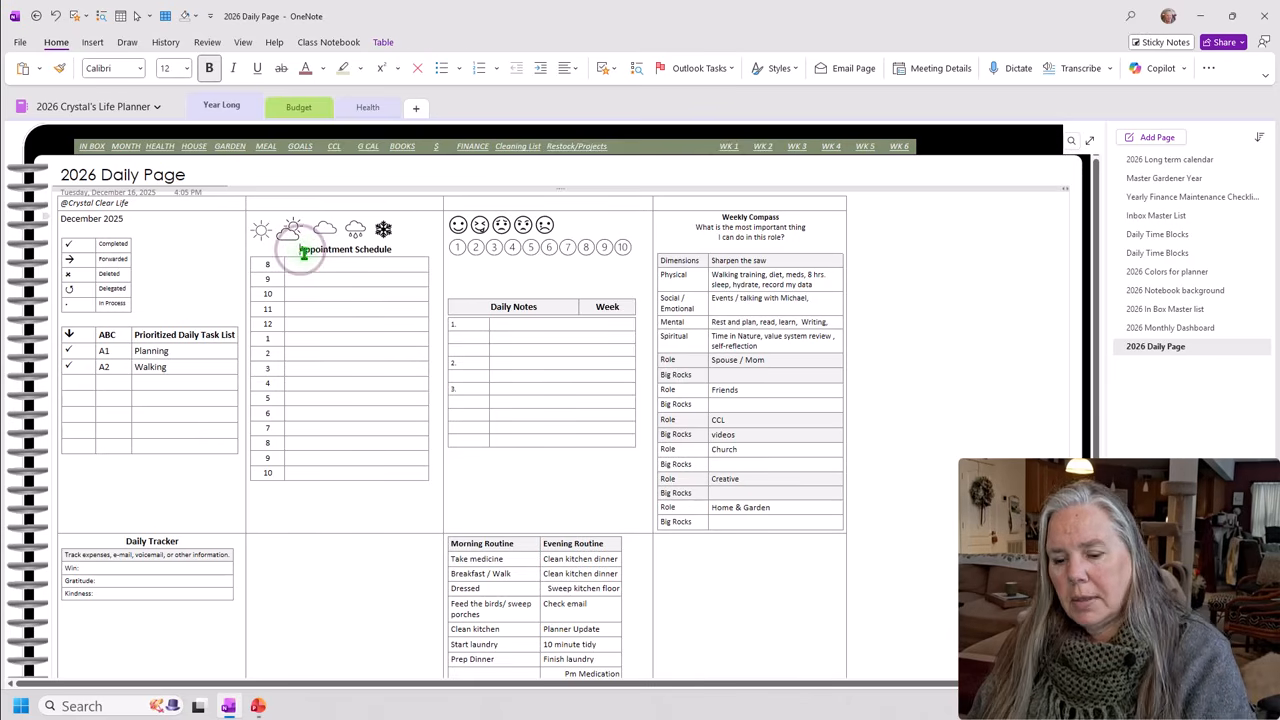
key("Return")
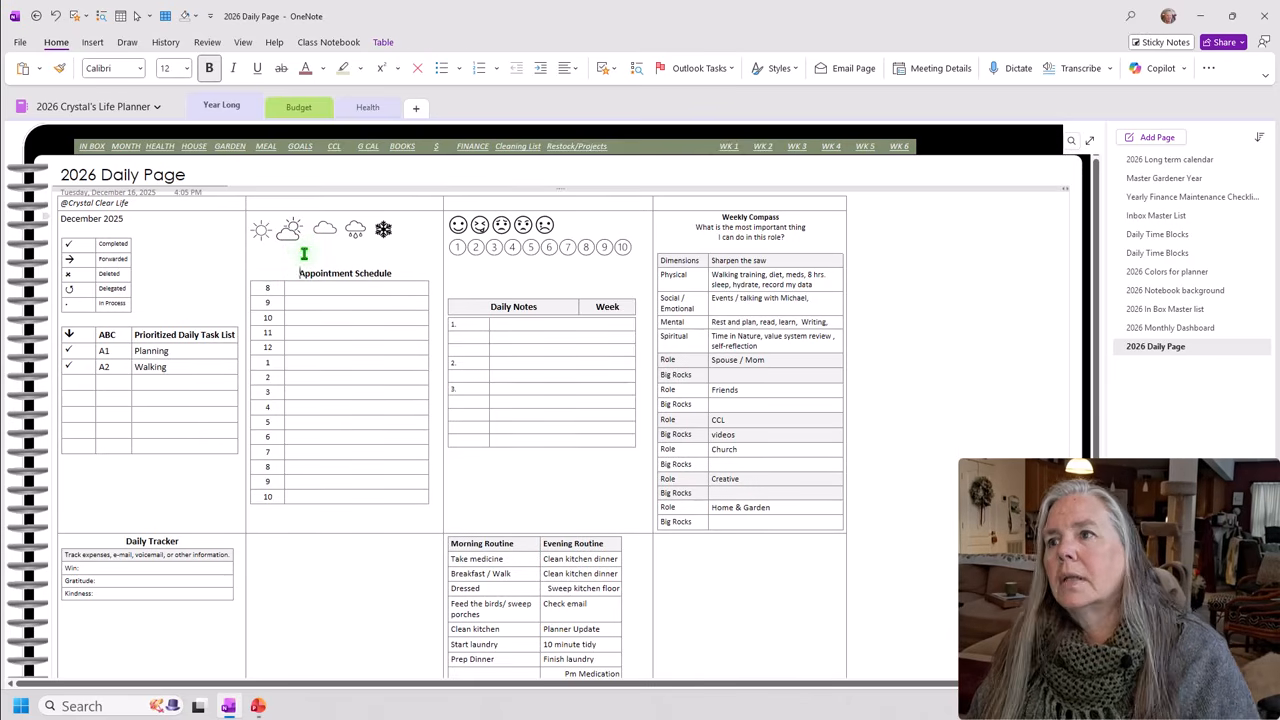
left_click(489, 272)
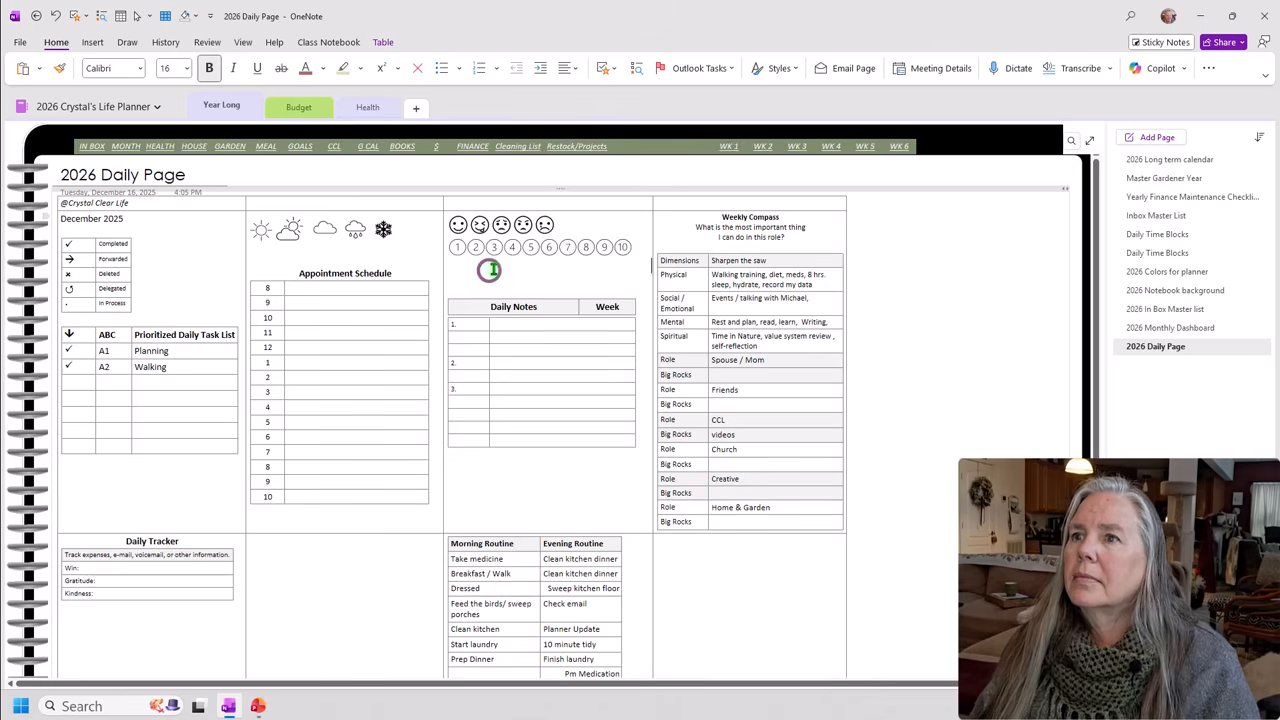
left_click(932, 262)
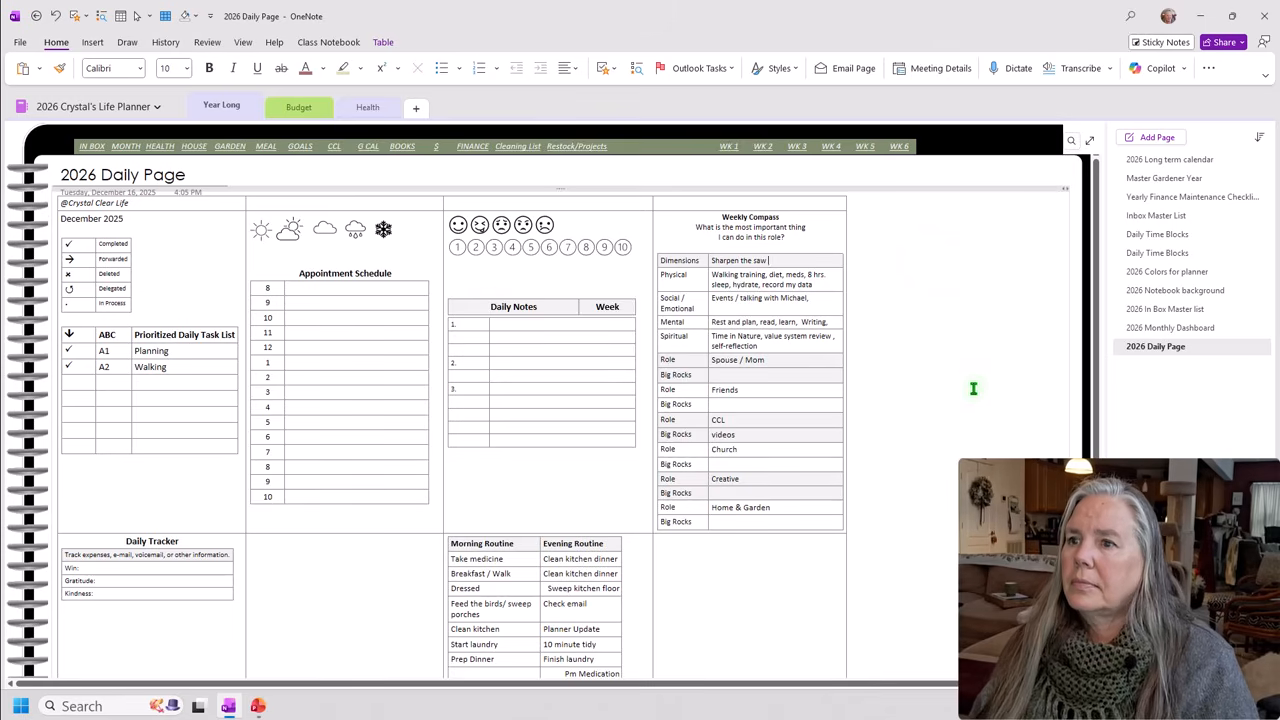
scroll(974, 385, "down", 3)
scroll(975, 396, "up", 1)
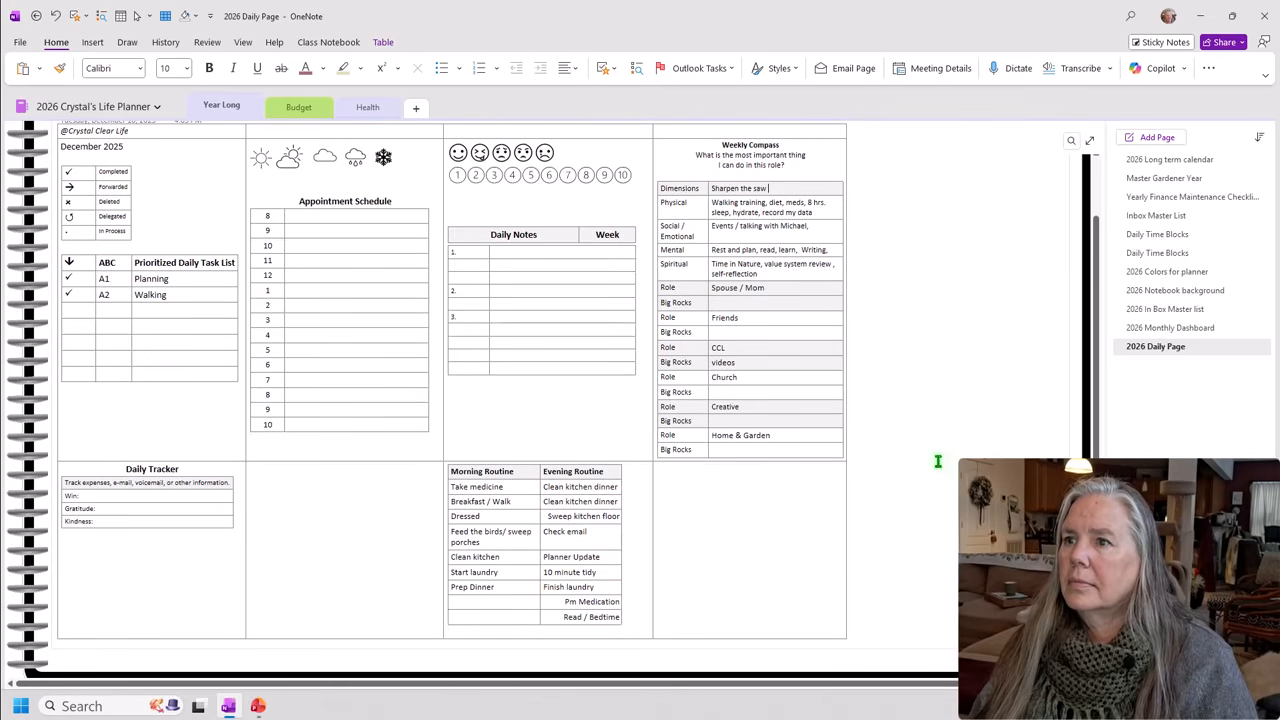
scroll(768, 224, "up", 1)
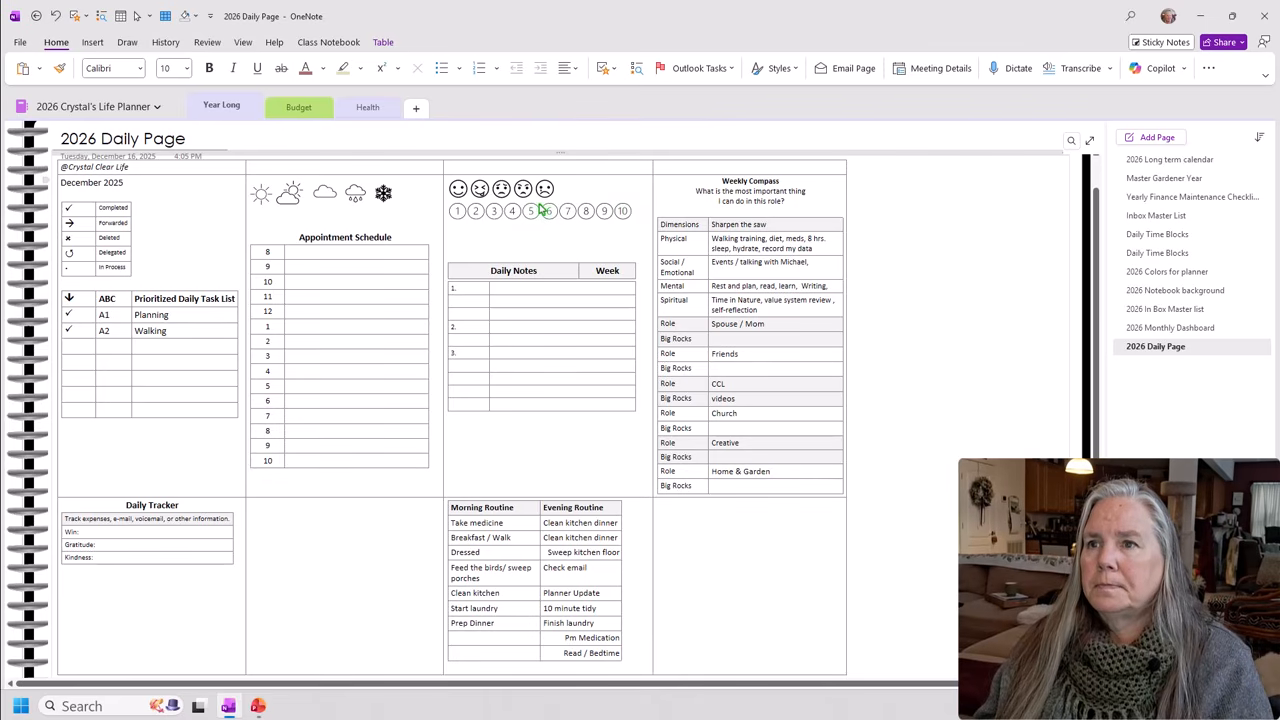
Insert a 2x2 table around the mood faces picture above the 1 to 10 scale.
left_click(458, 190)
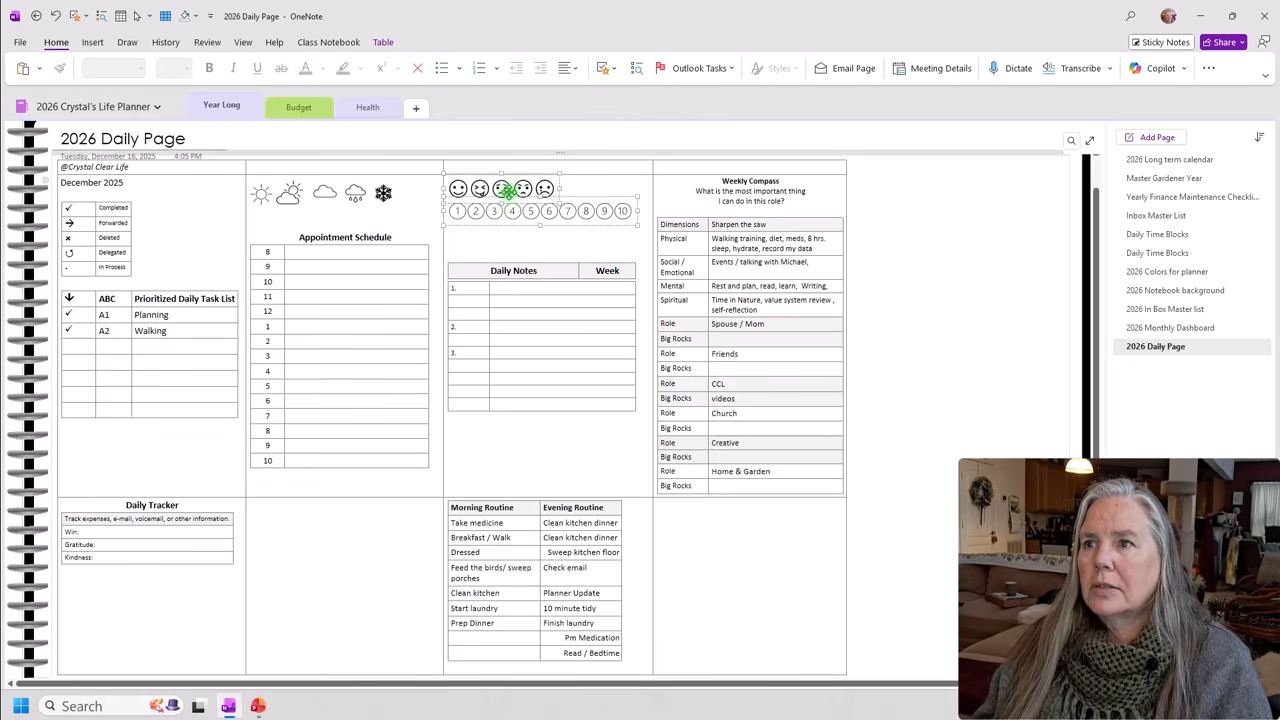
left_click(506, 190)
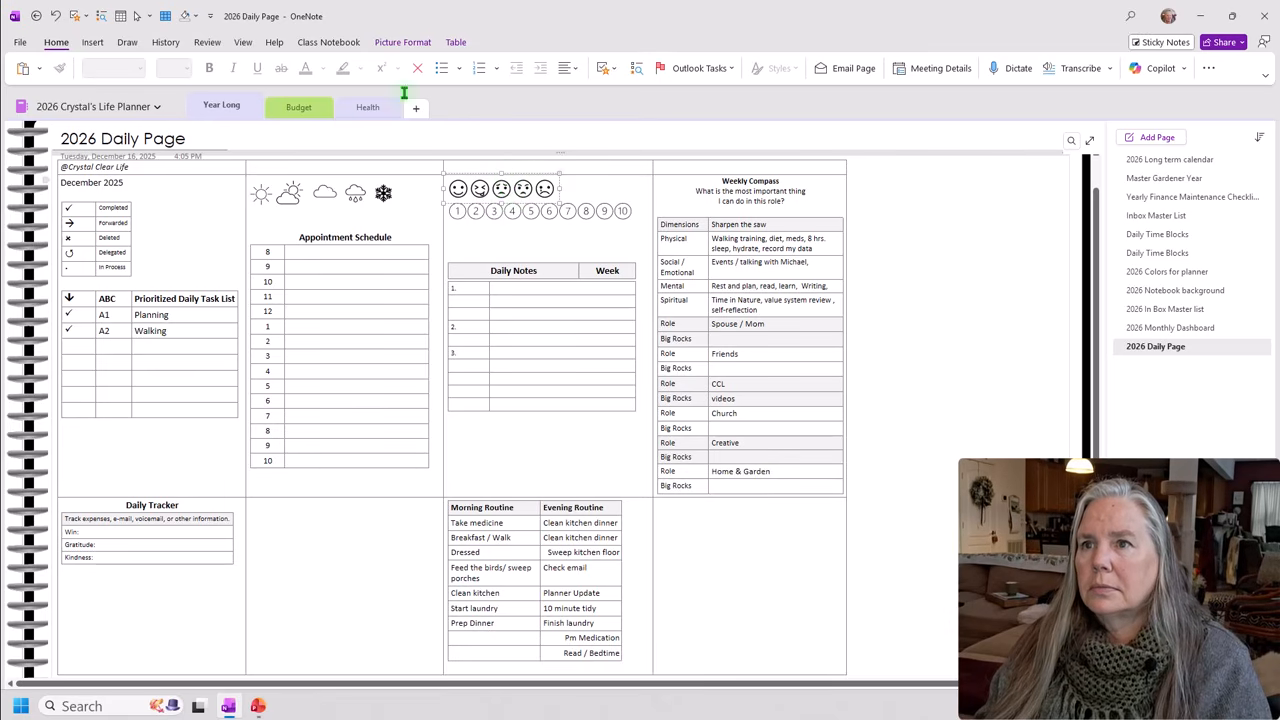
left_click(455, 42)
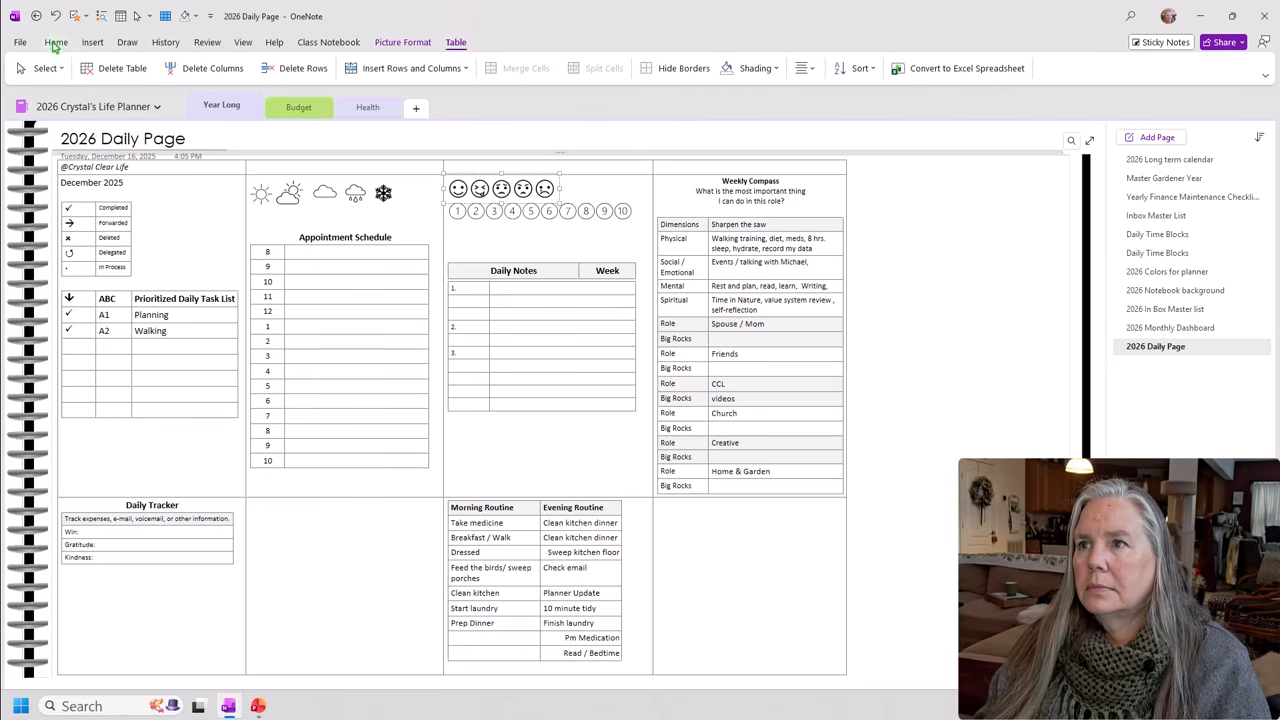
left_click(94, 43)
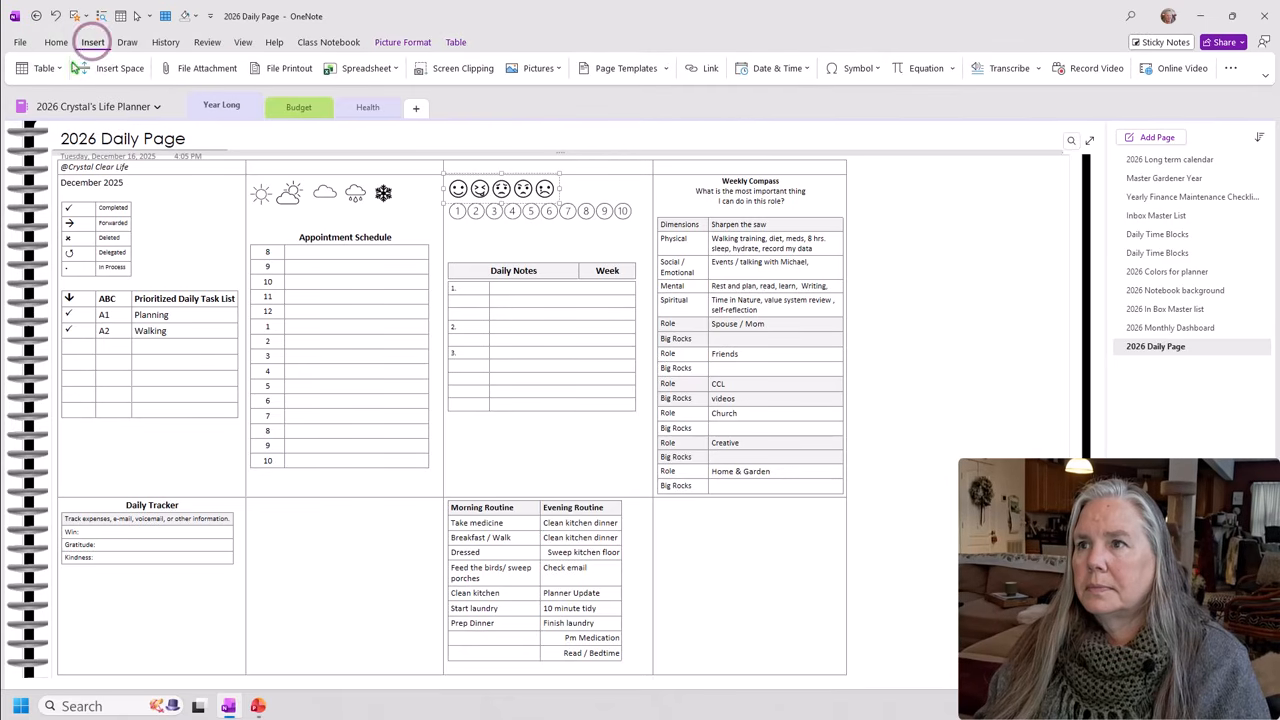
left_click(40, 69)
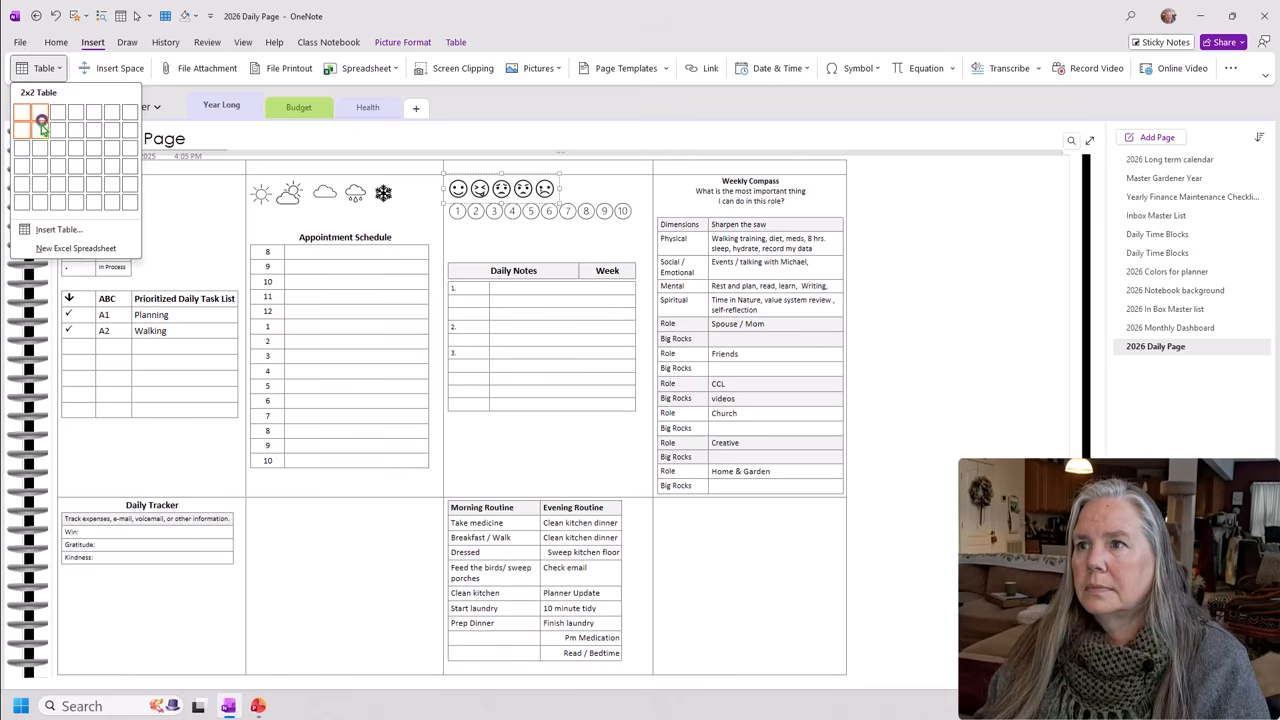
left_click(40, 126)
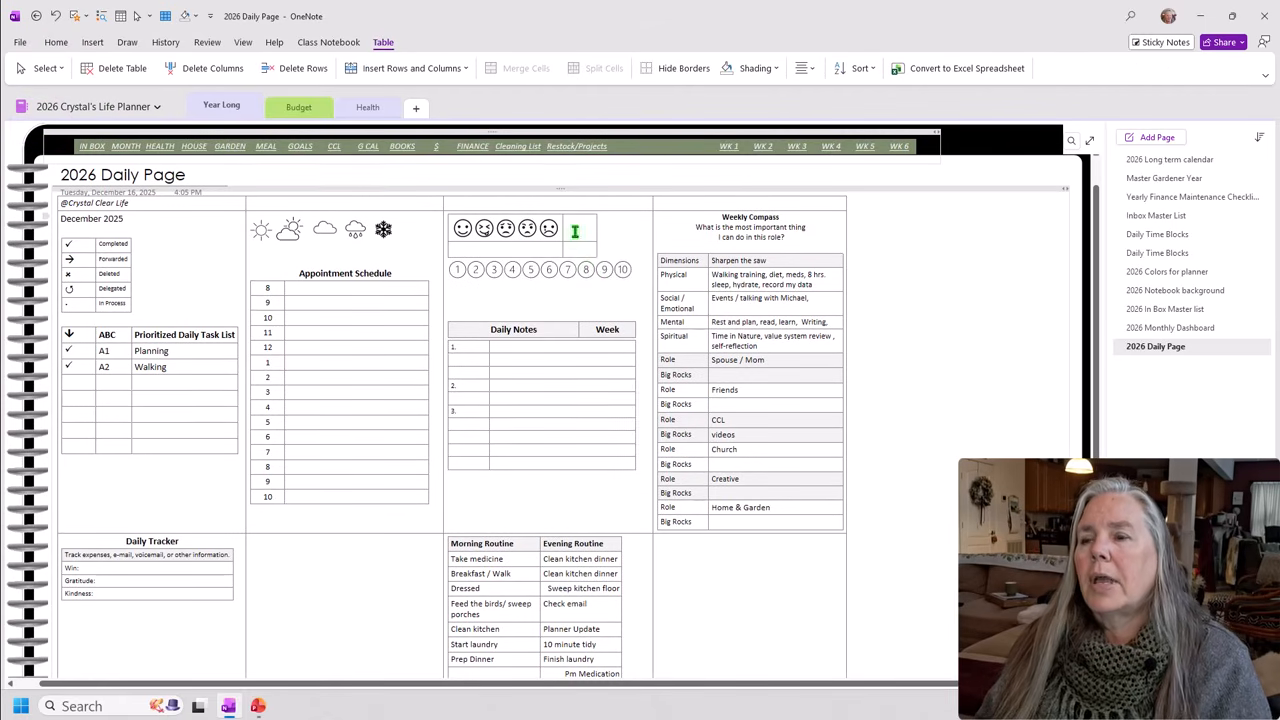
Move the mood faces picture from the first to the second cell in the new table's top row.
left_click(490, 230)
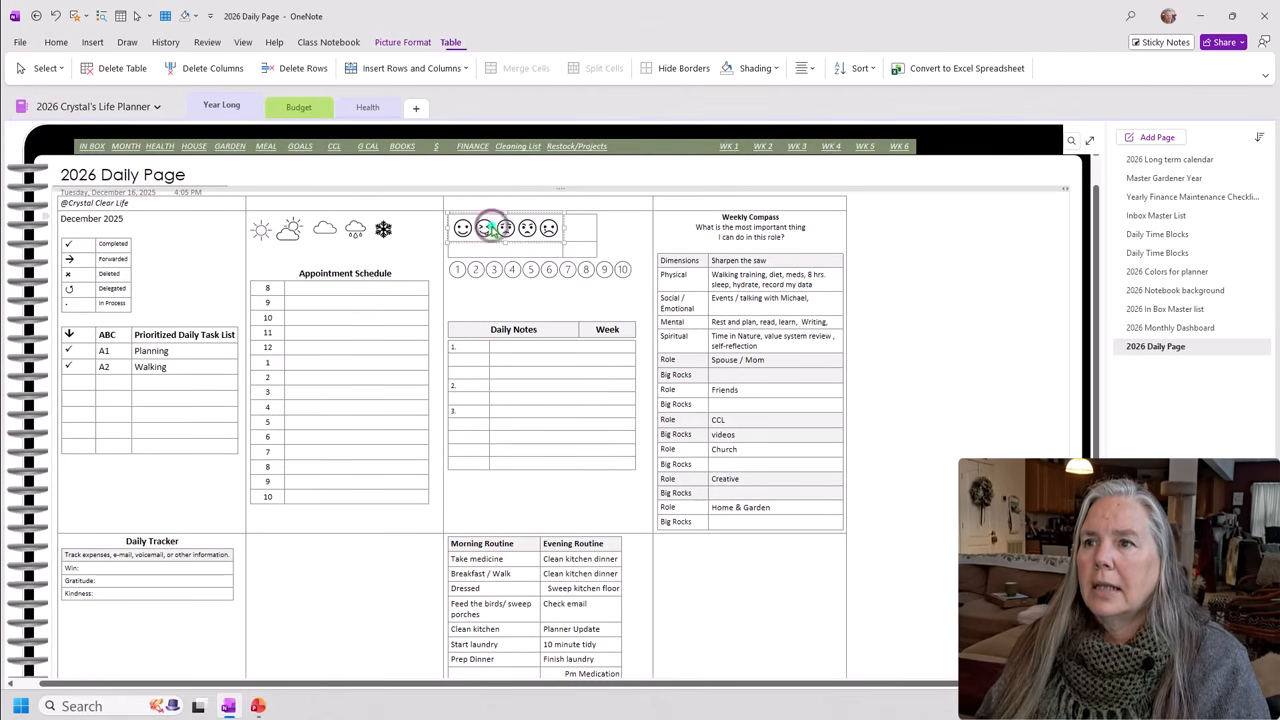
right_click(494, 229)
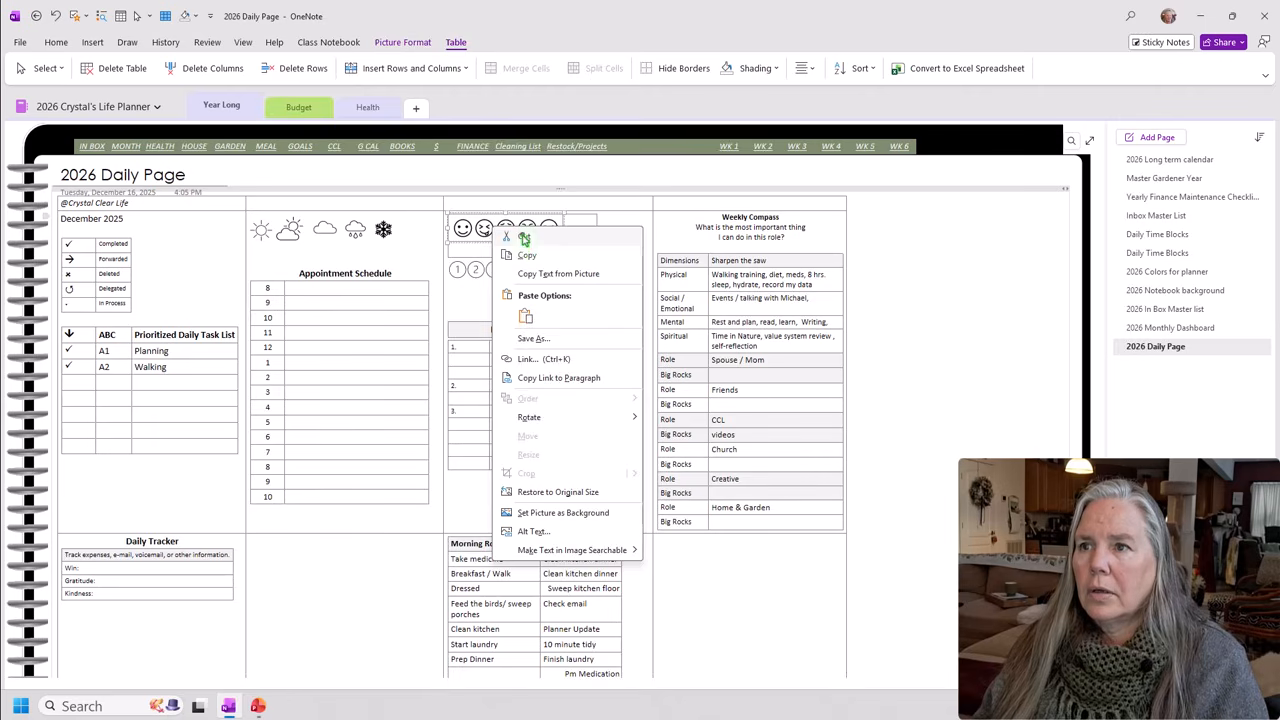
left_click(524, 238)
right_click(518, 229)
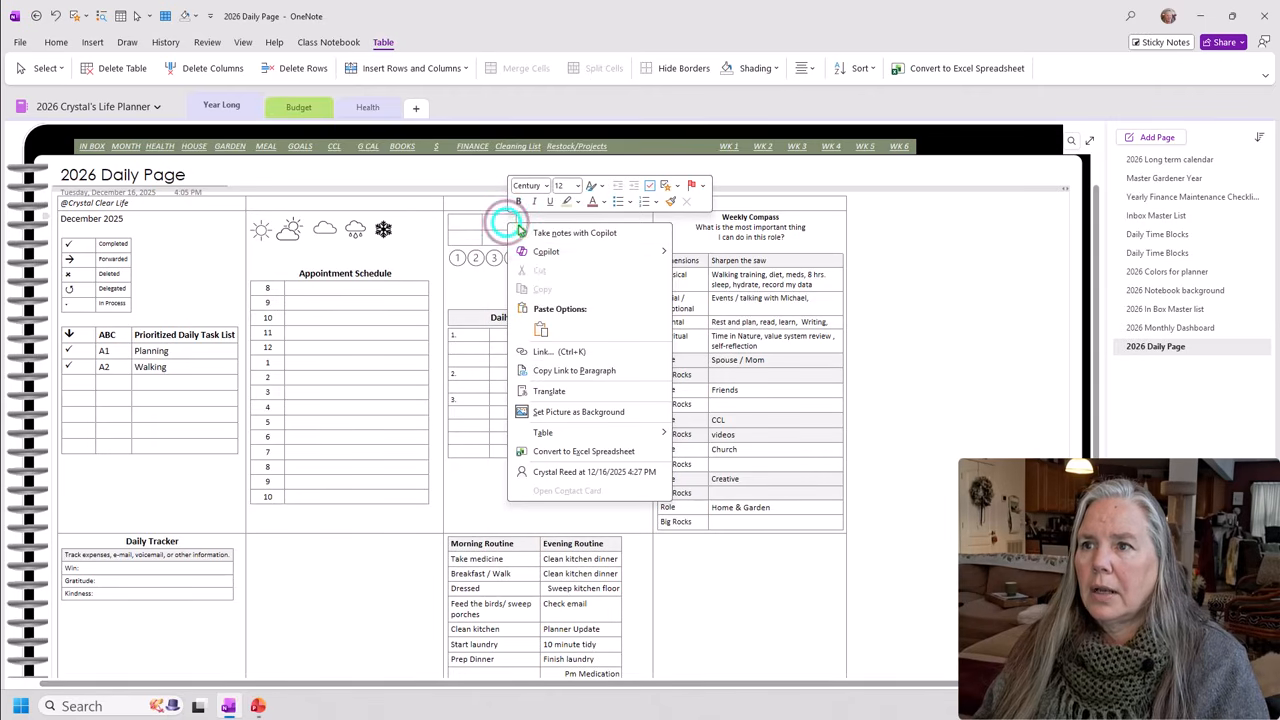
left_click(547, 327)
Label the cell beside the mood faces "Mood", correcting the capitalization.
left_click(467, 231)
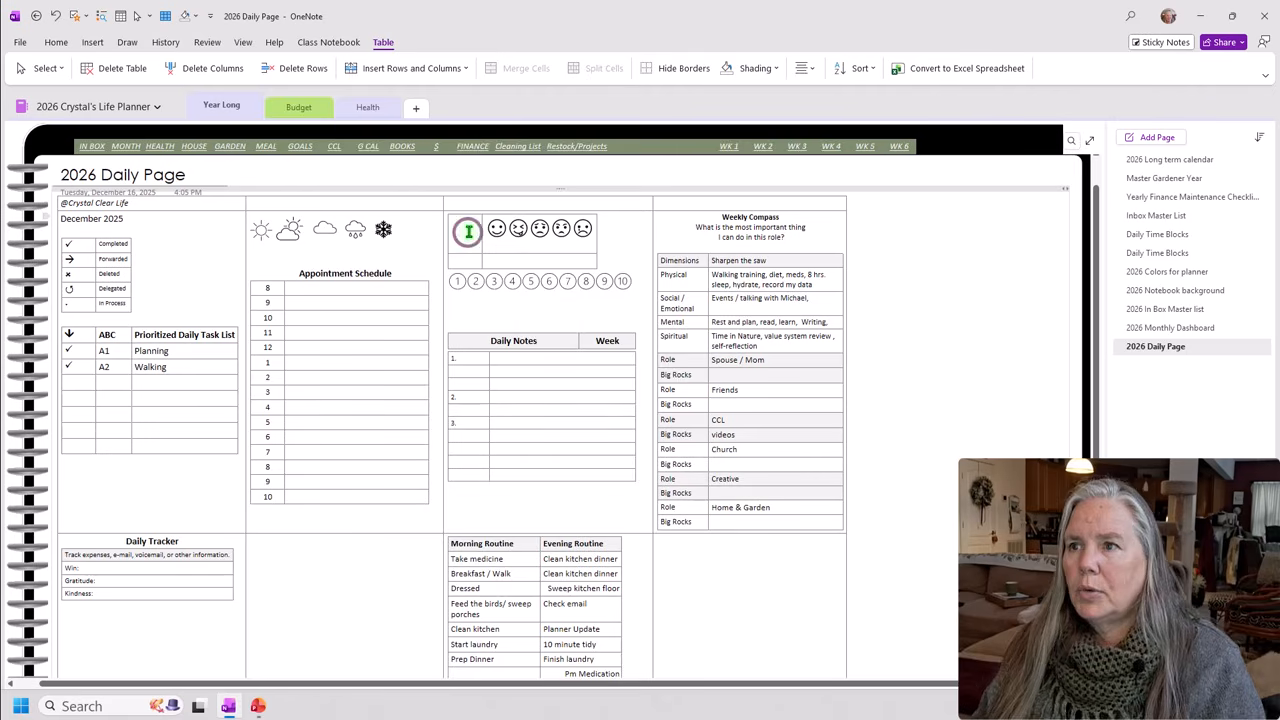
type("mOOD")
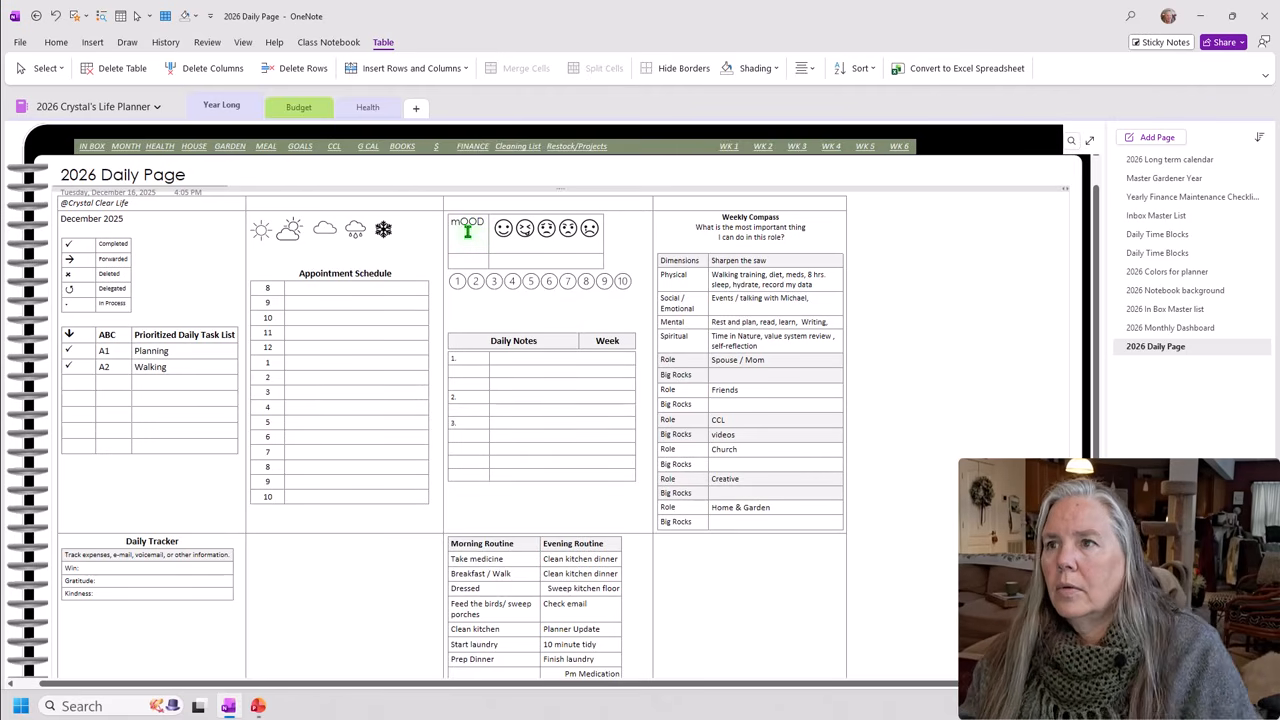
key("BackSpace")
key("BackSpace")
key("BackSpace")
key("BackSpace")
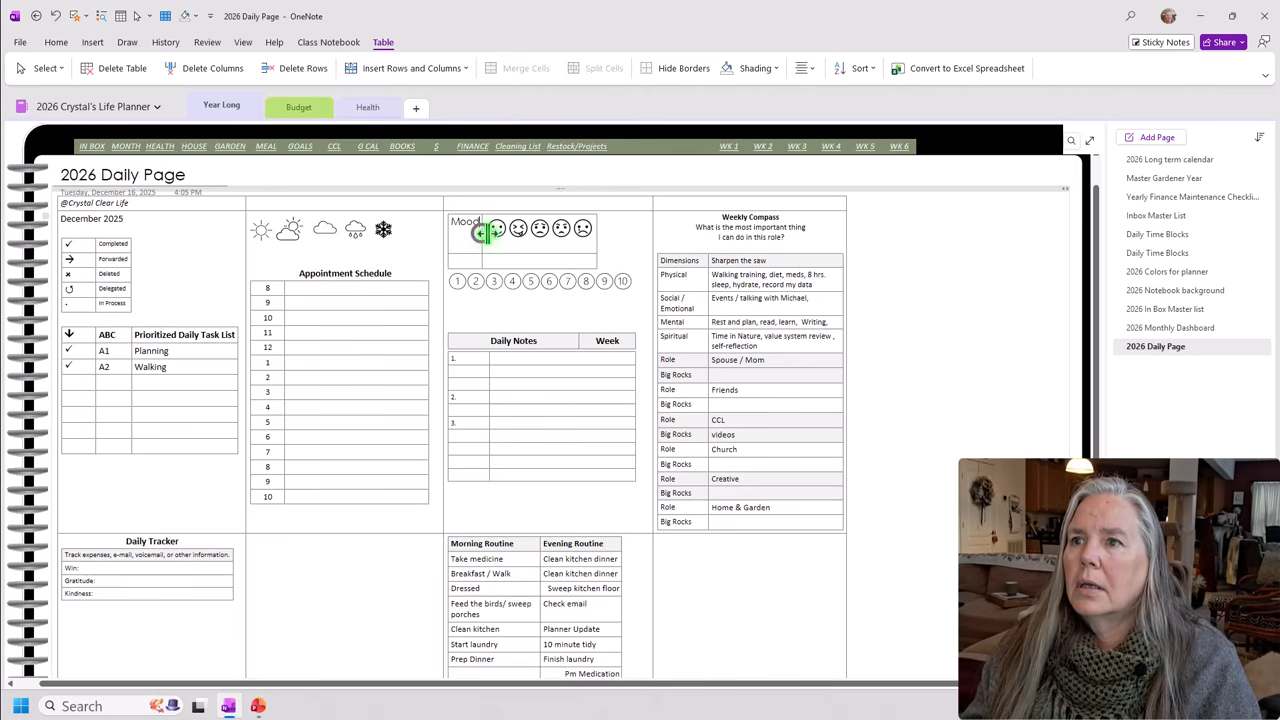
Widen the label column of the mood table and label the cell below Mood "Energy".
left_click_drag(483, 233, 508, 233)
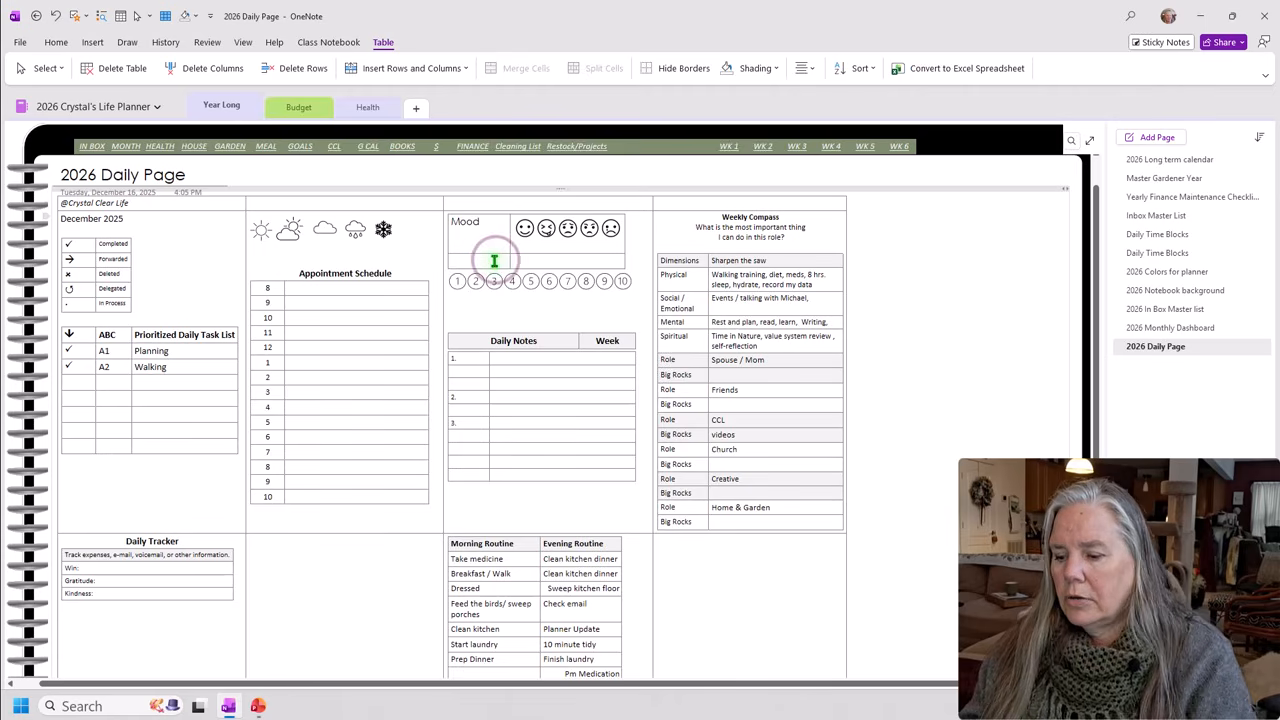
type("Energy")
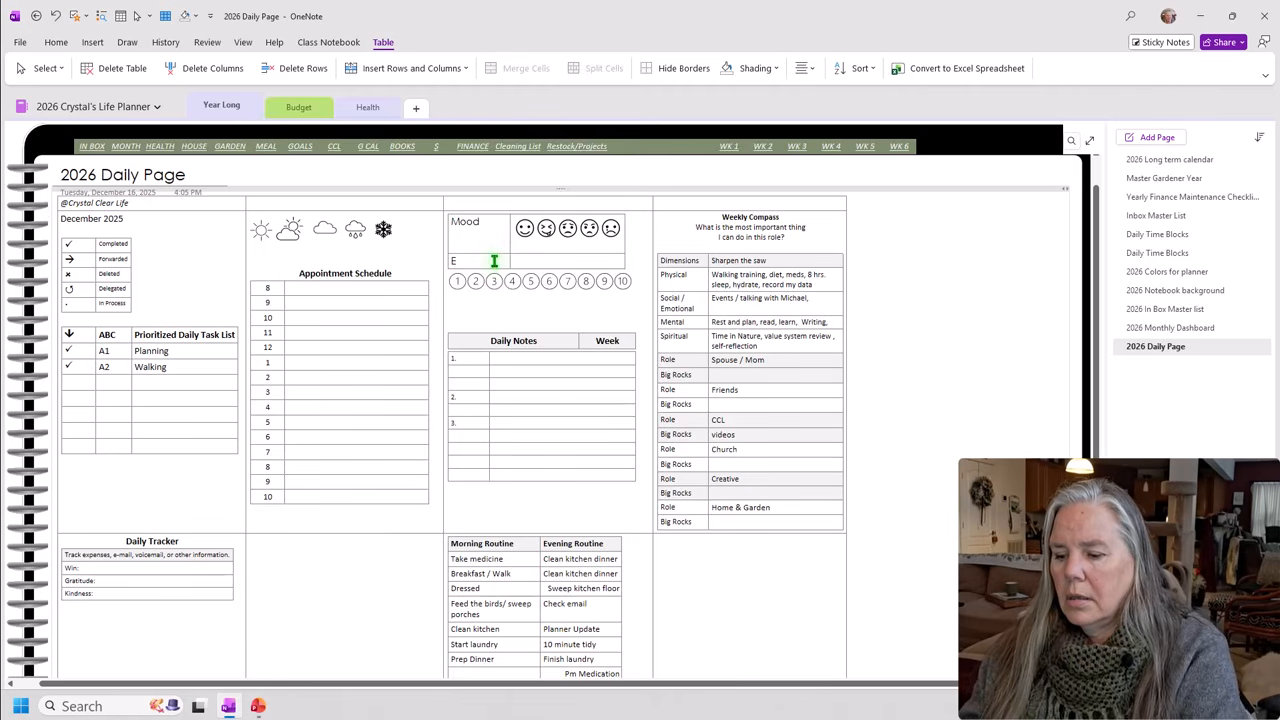
Move the 1 to 10 scale picture into the cell beside Energy and shrink it to about the mood faces' width.
left_click(542, 287)
right_click(553, 284)
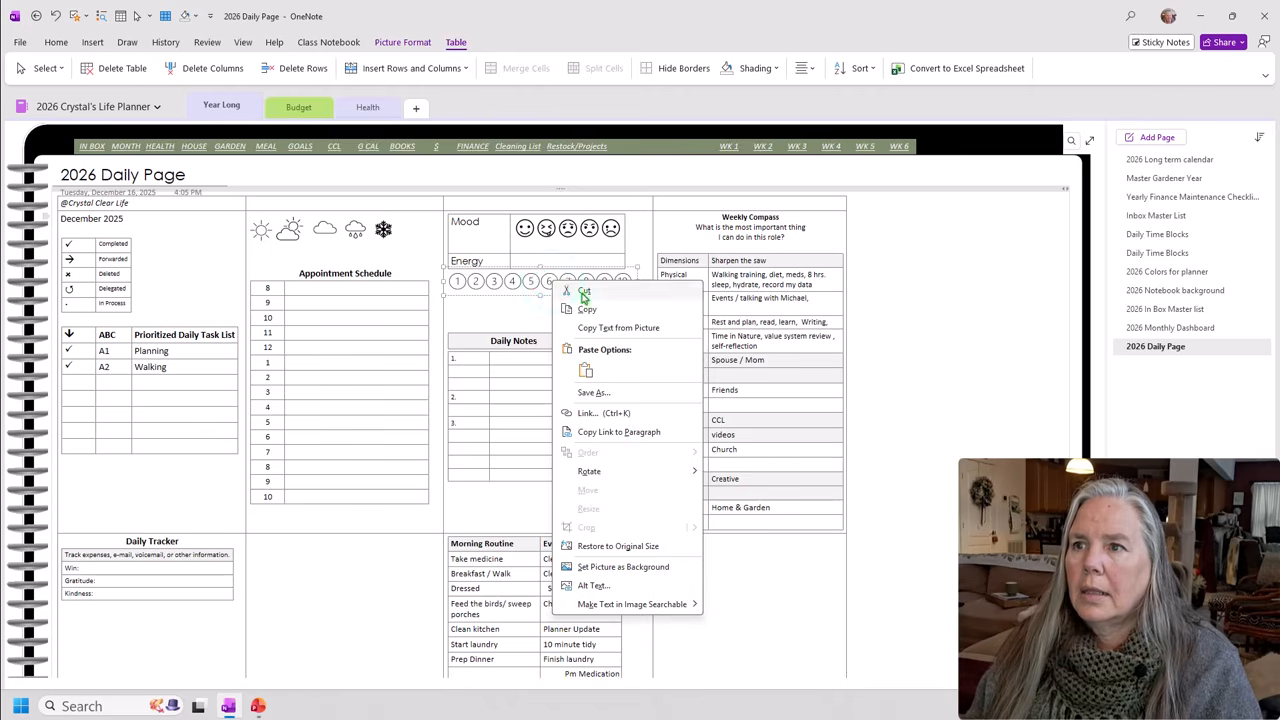
left_click(584, 292)
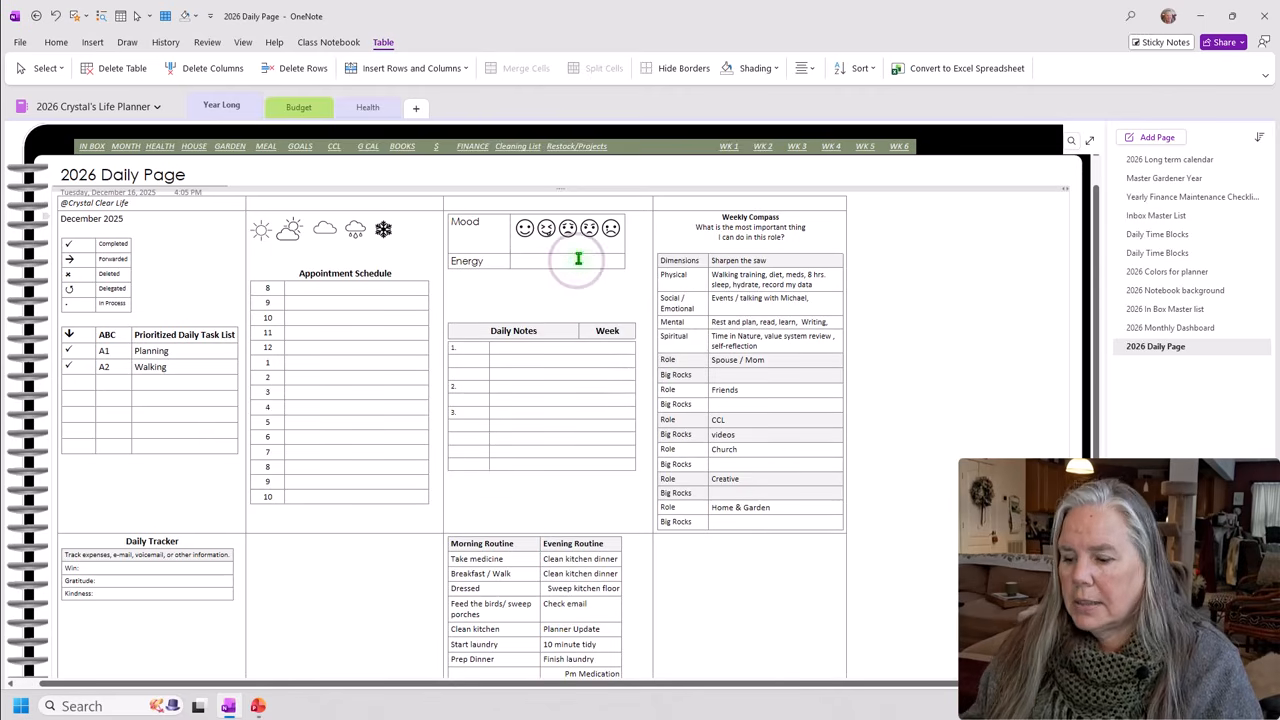
key("ctrl+v")
left_click(682, 265)
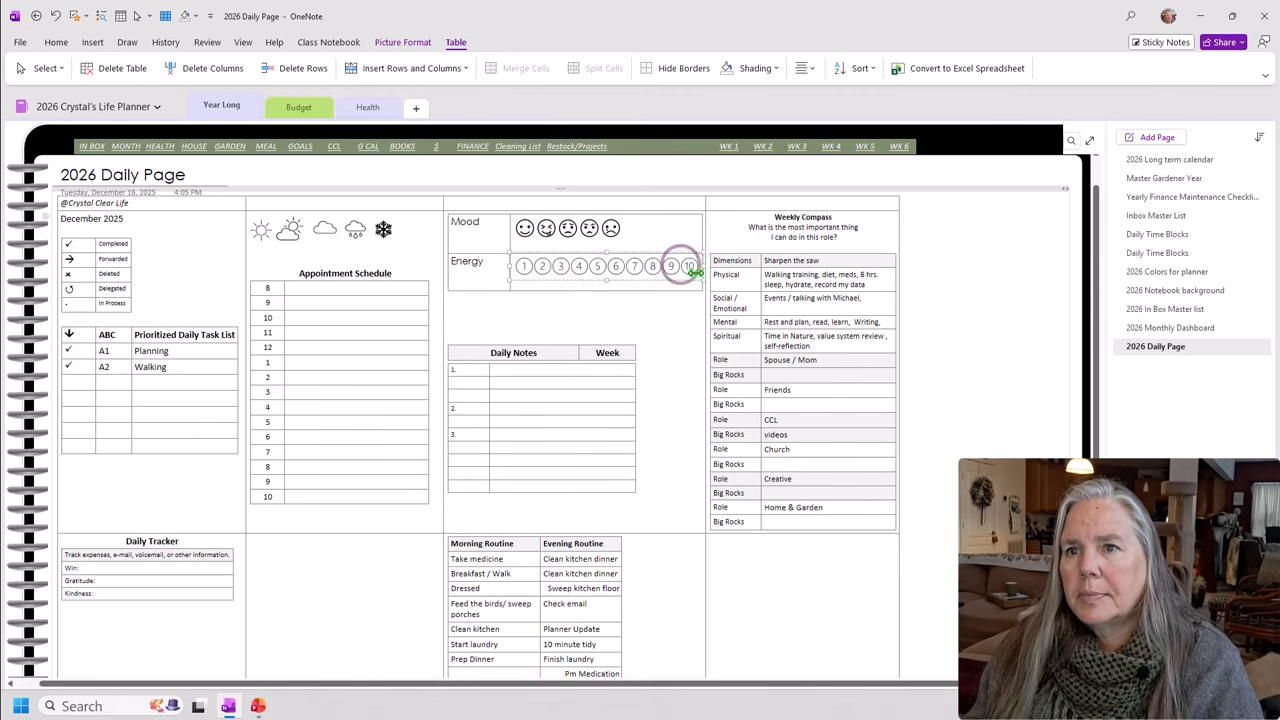
left_click_drag(696, 278, 632, 266)
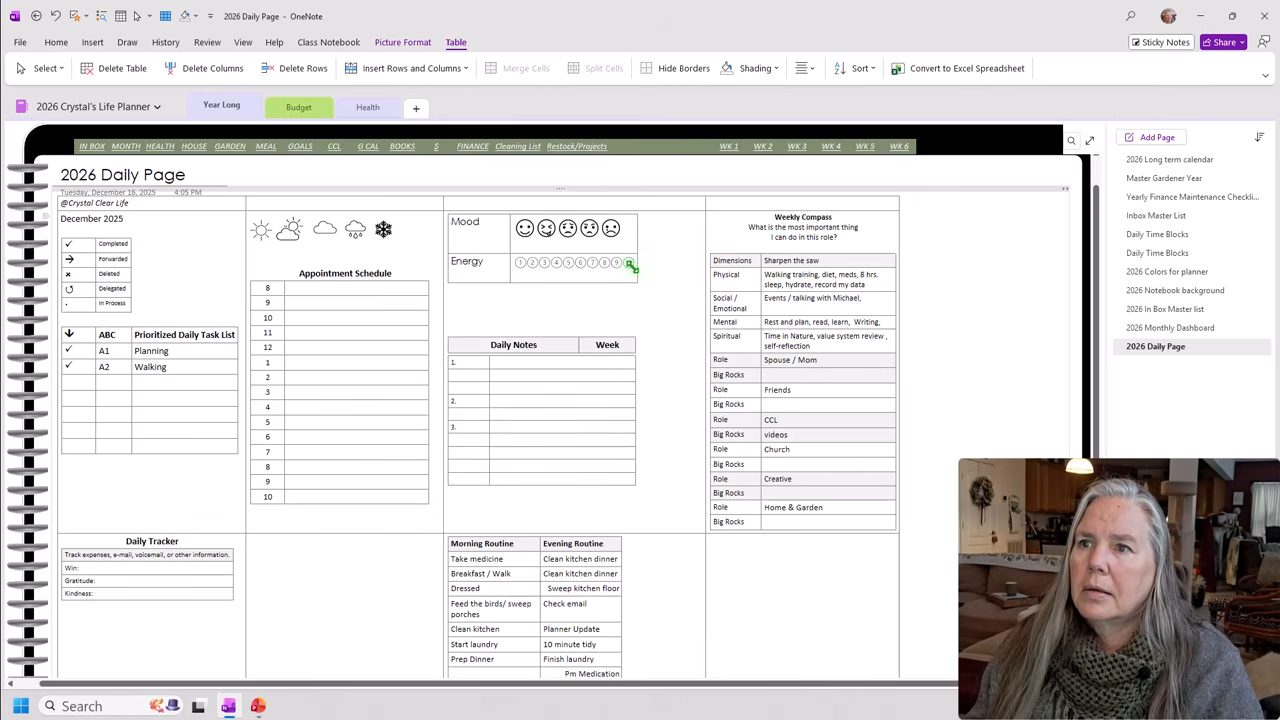
left_click(615, 279)
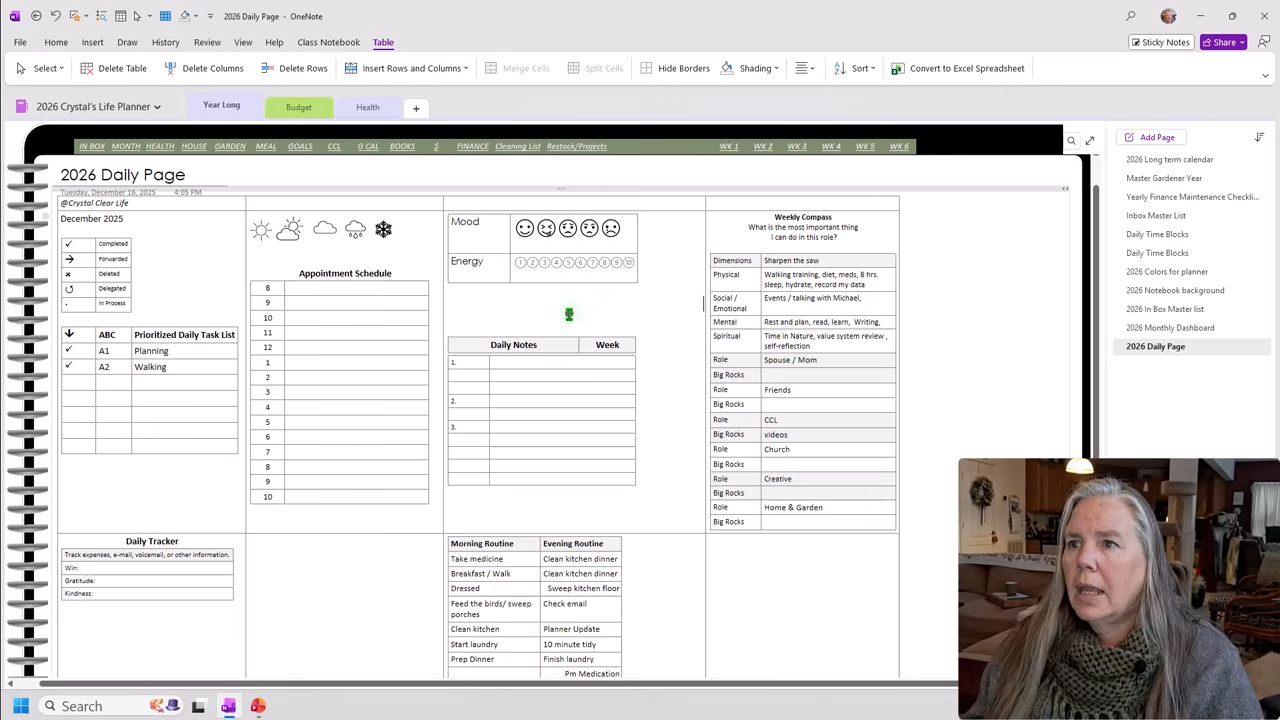
Remove the extra blank lines between the mood and energy table and the Daily Notes table.
left_click(568, 312)
key("BackSpace")
key("BackSpace")
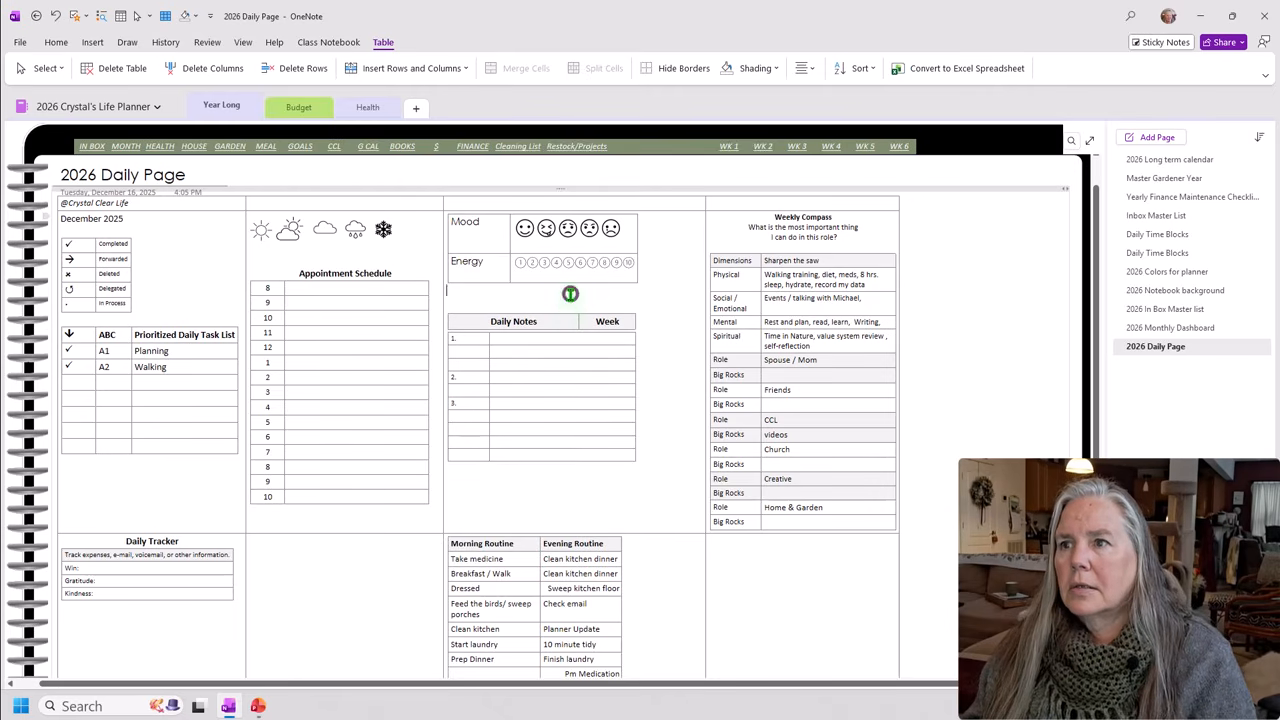
key("BackSpace")
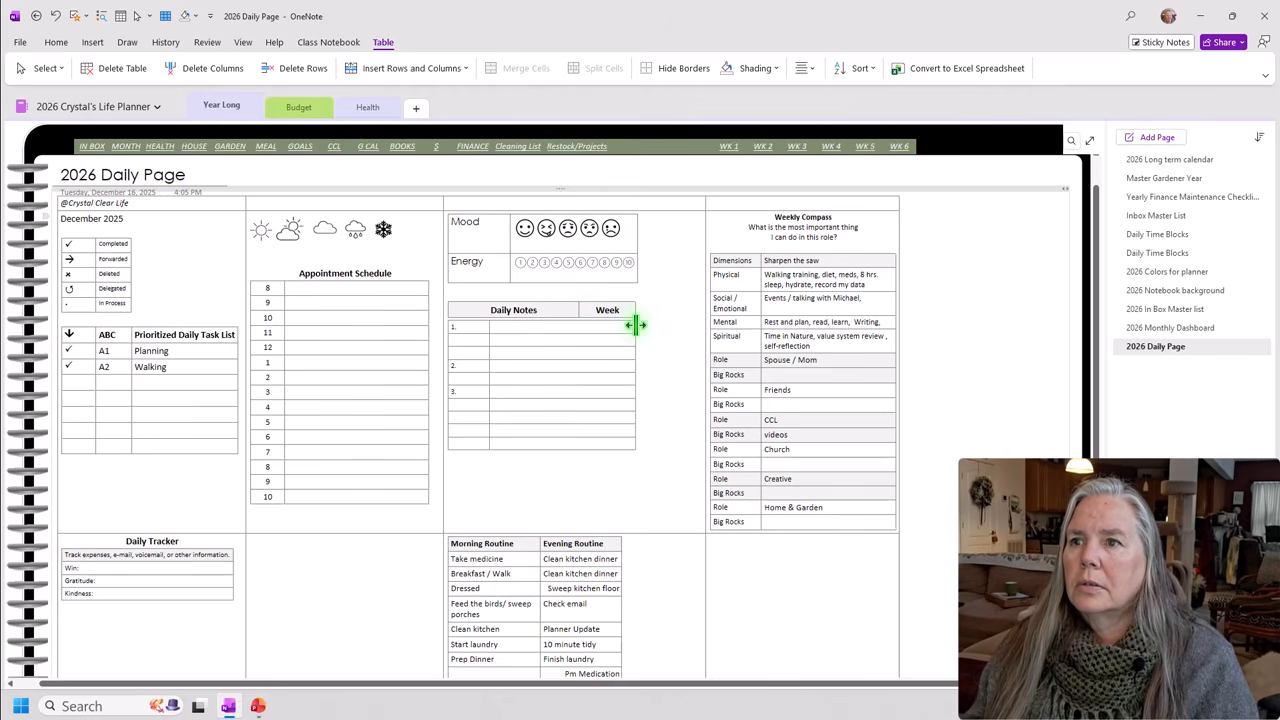
Widen the Daily Notes tables slightly to match the mood table and clear the "Week" heading, keeping its empty cell.
left_click_drag(634, 323, 600, 312)
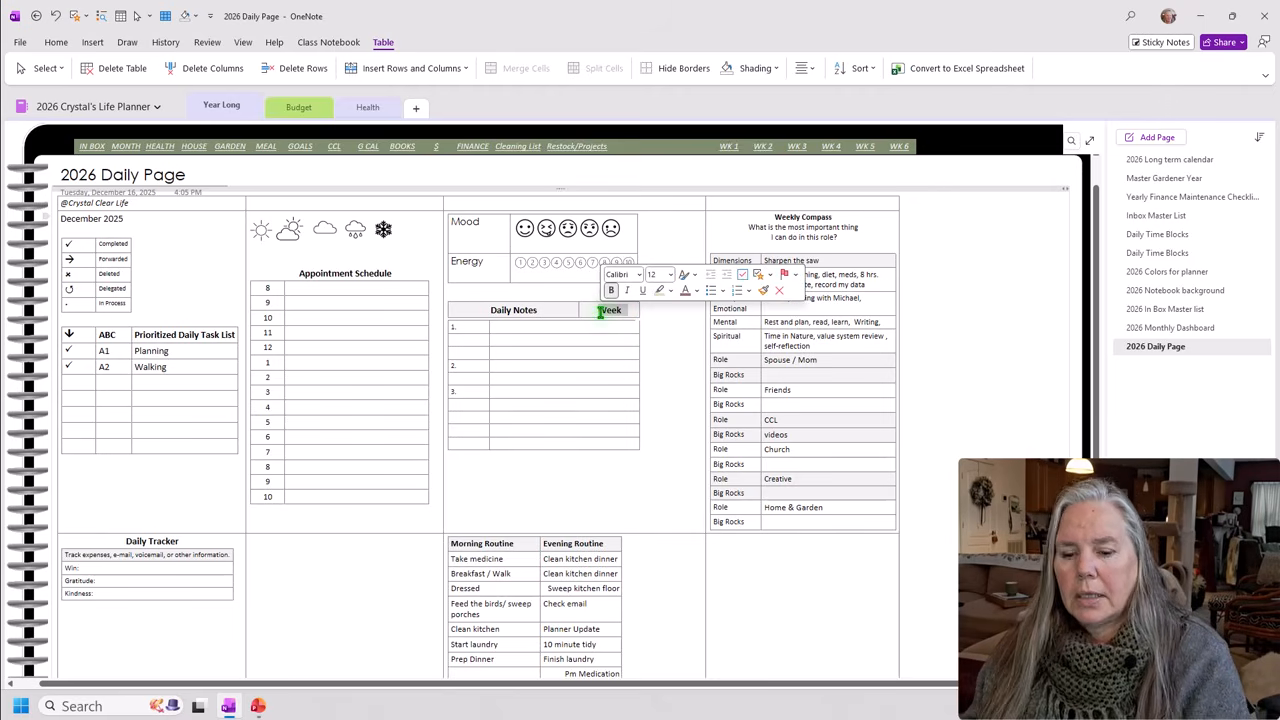
key("Delete")
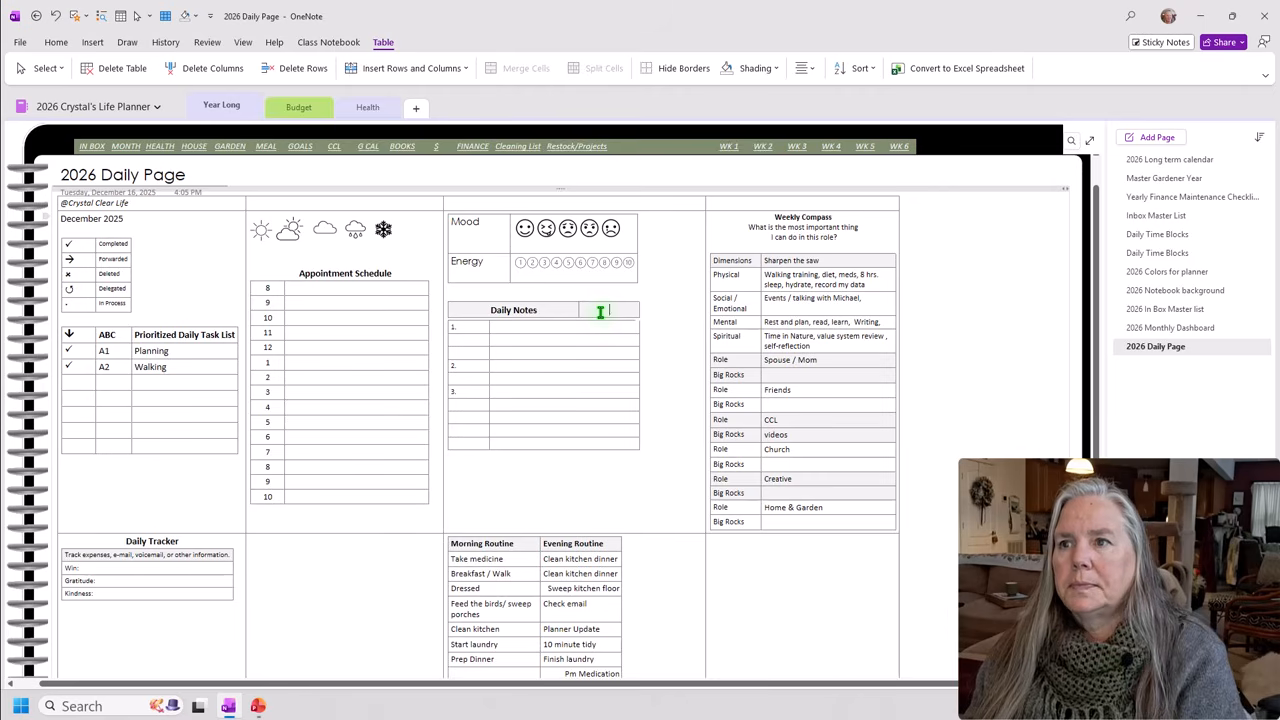
key("BackSpace")
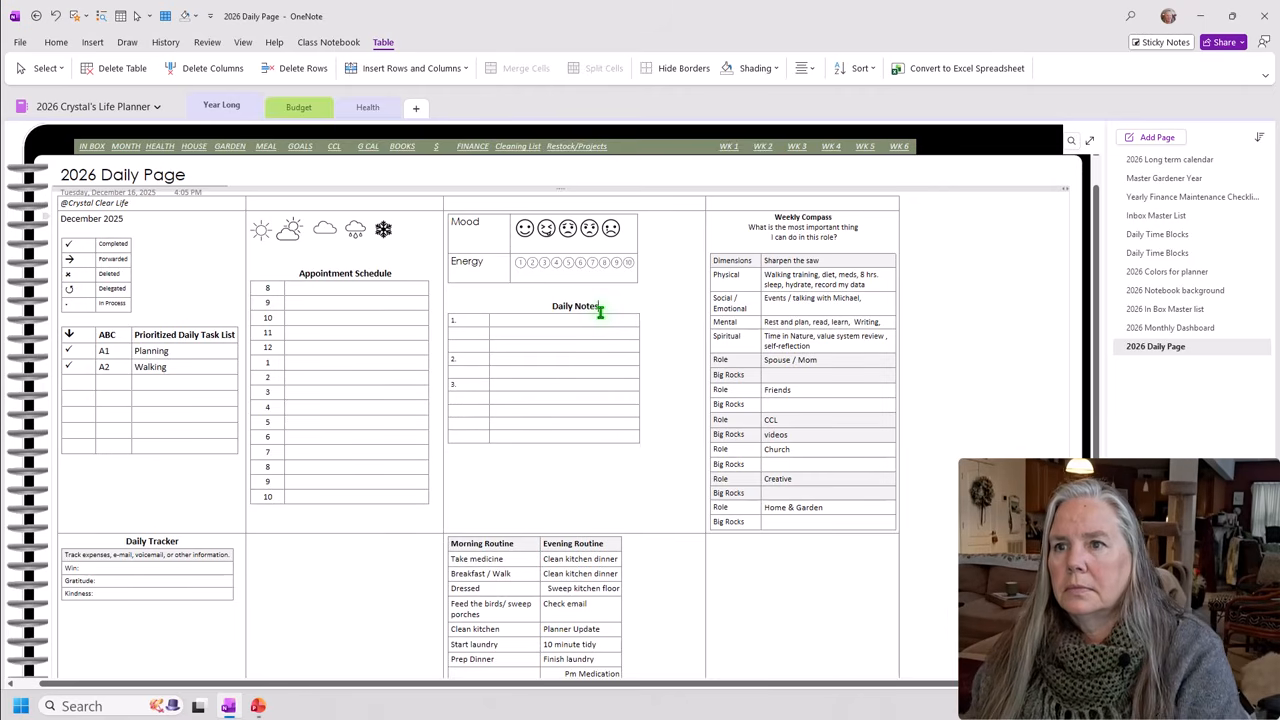
left_click(55, 15)
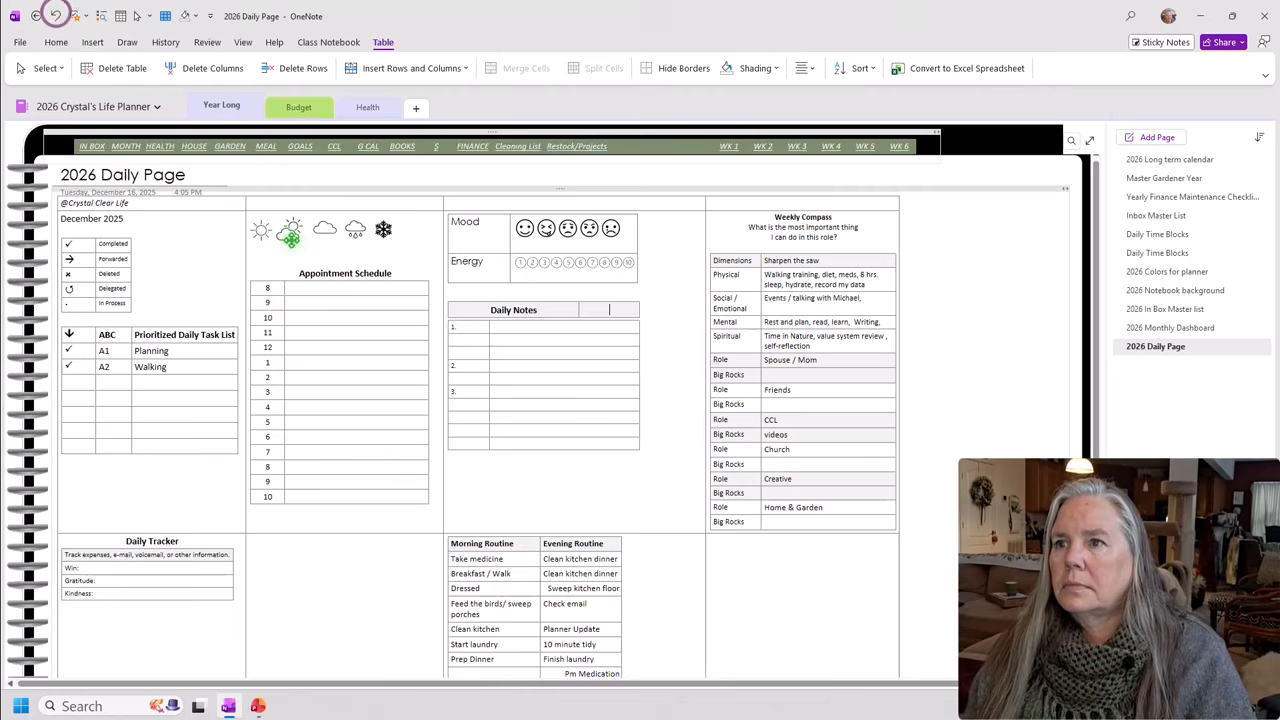
left_click(584, 341)
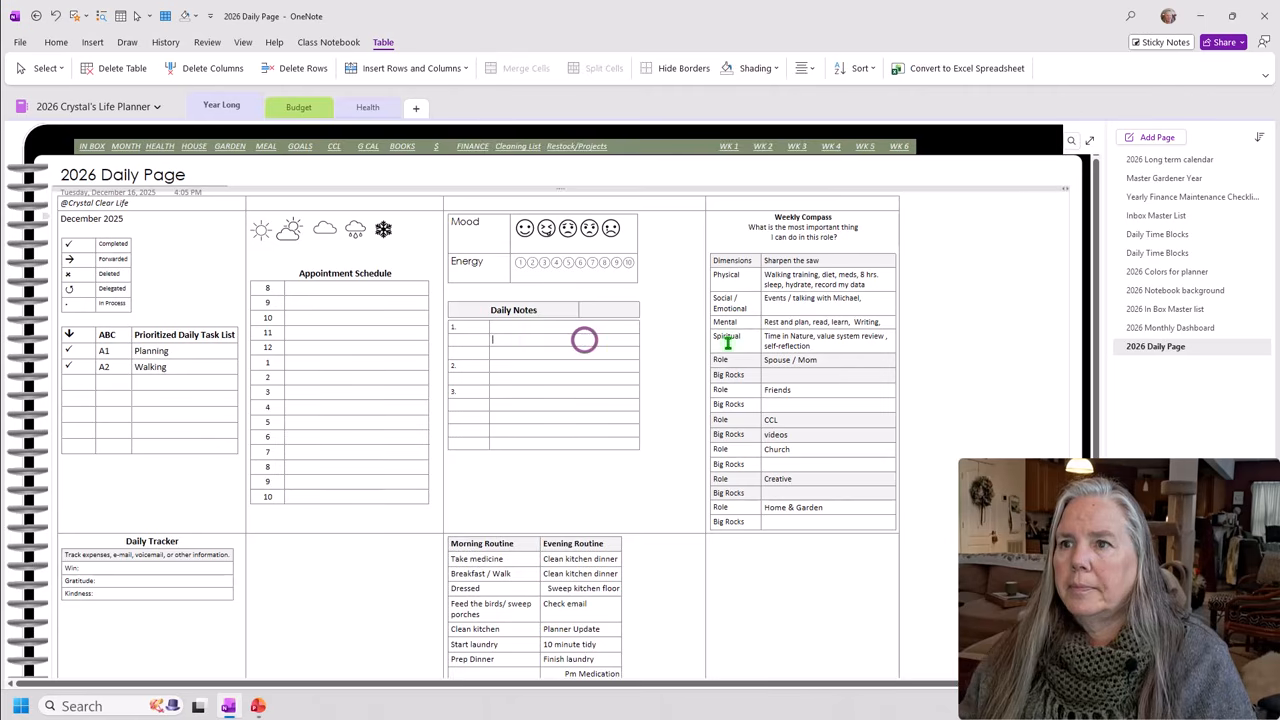
left_click(948, 357)
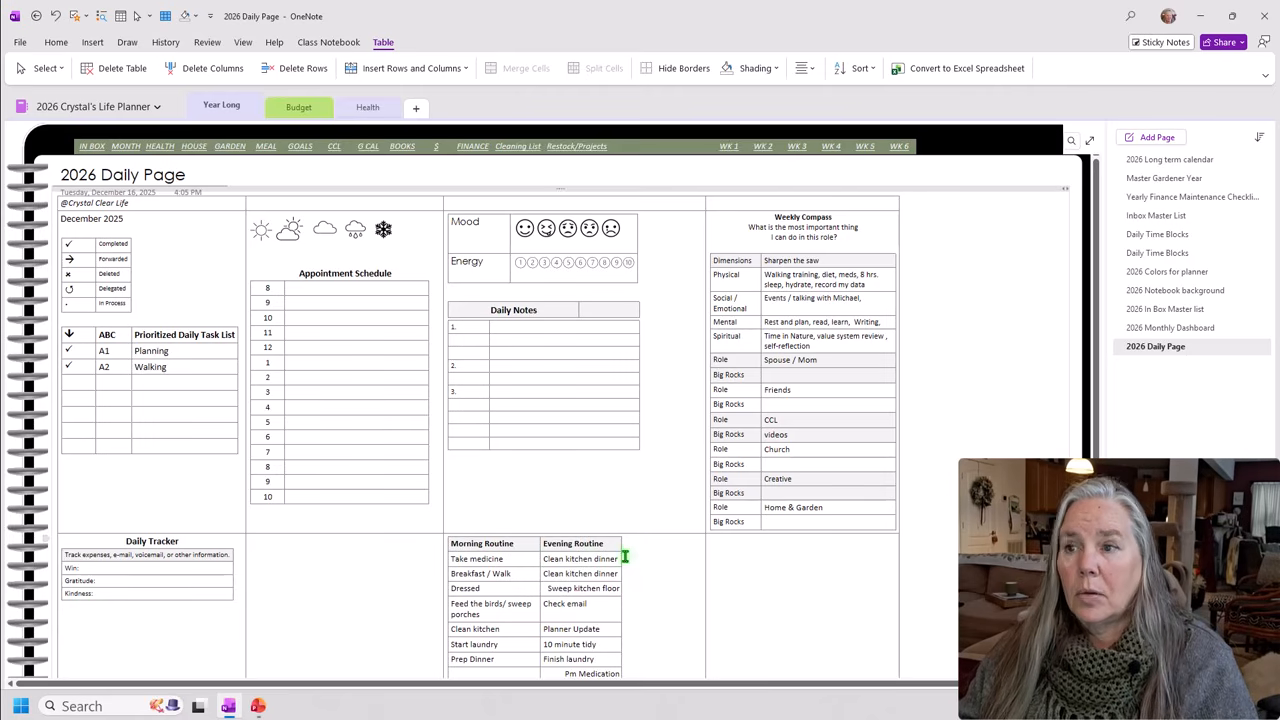
Widen the Morning Routine and Evening Routine columns so the table matches the Daily Notes table's width.
scroll(640, 566, "down", 2)
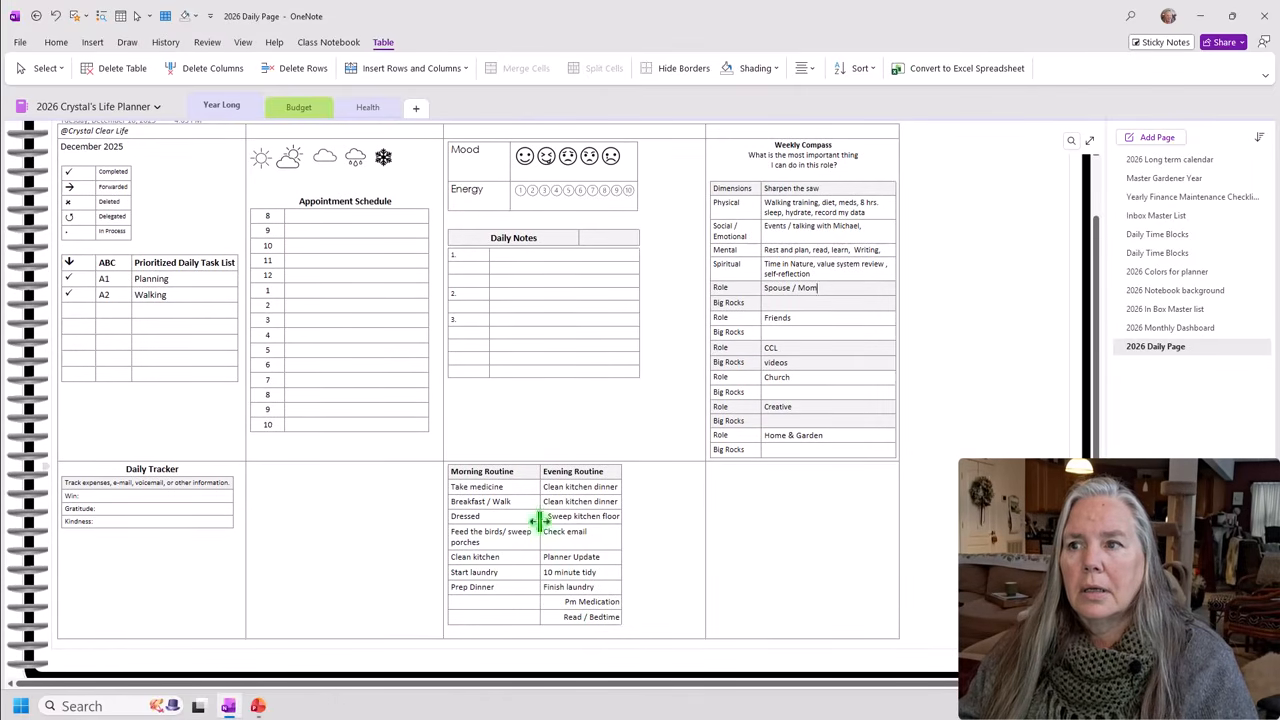
left_click_drag(540, 503, 548, 503)
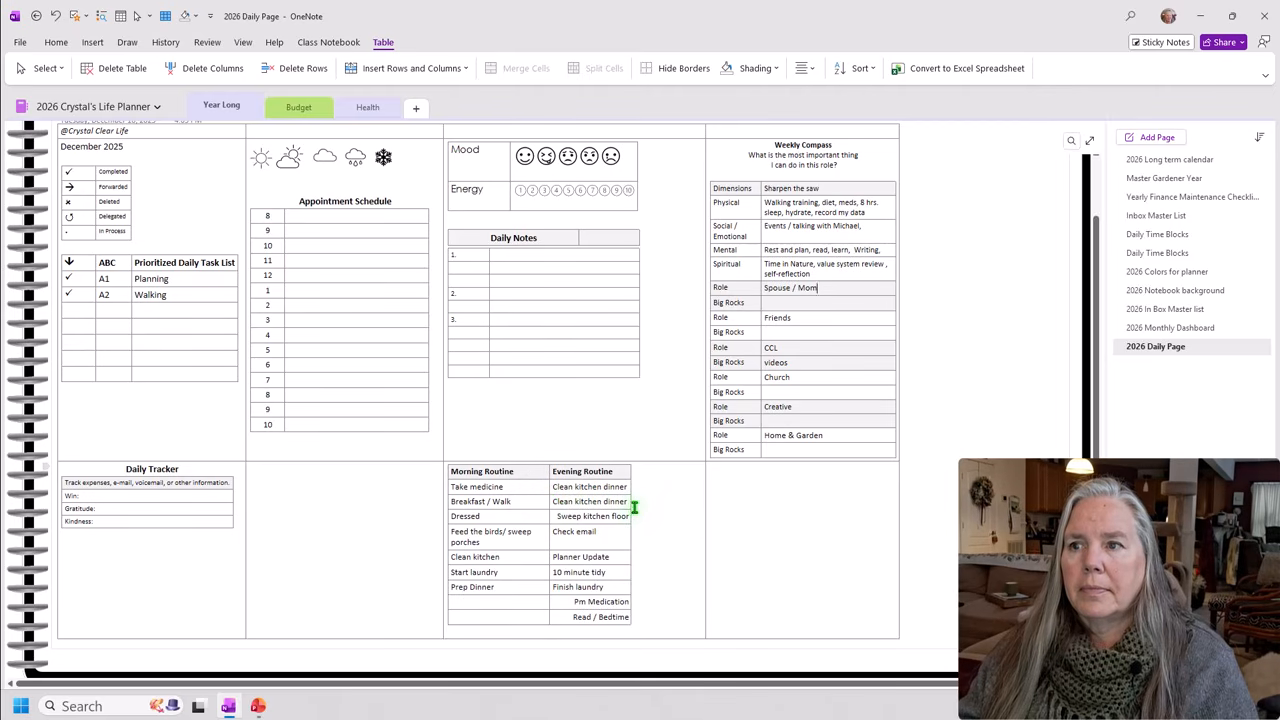
left_click_drag(631, 510, 640, 509)
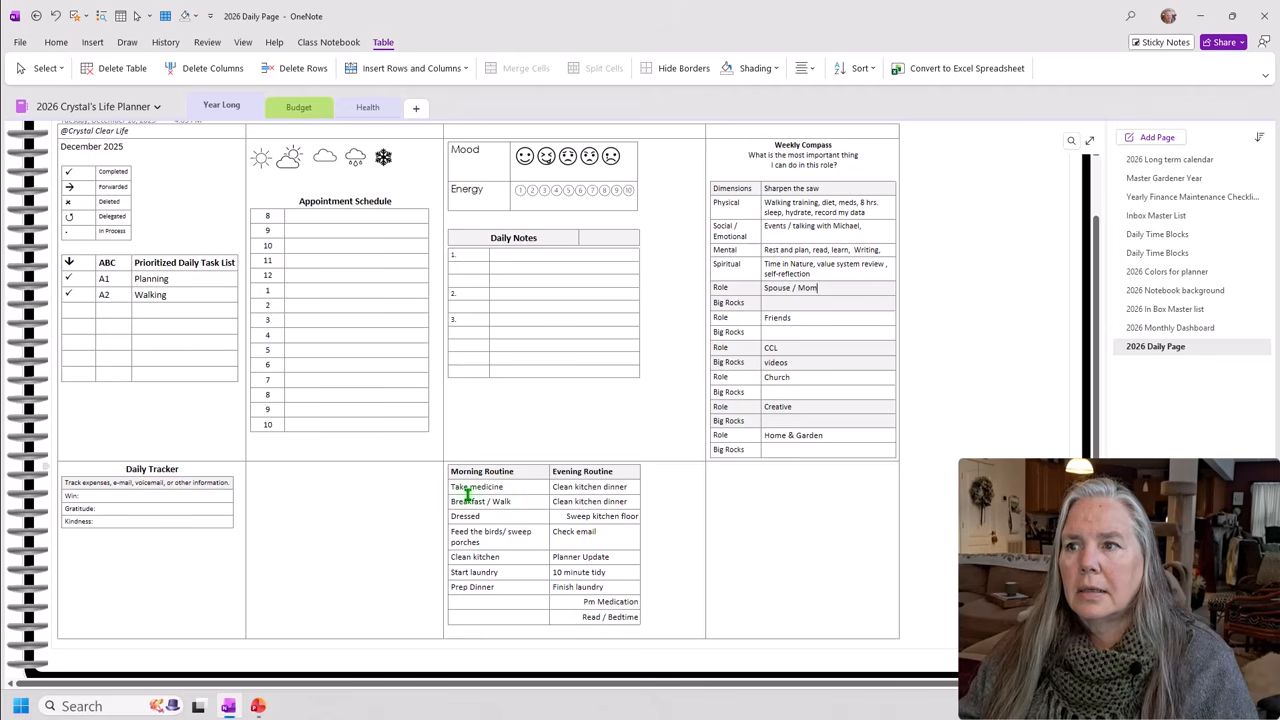
Left-align all text in the Morning and Evening Routine table.
left_click_drag(519, 502, 600, 616)
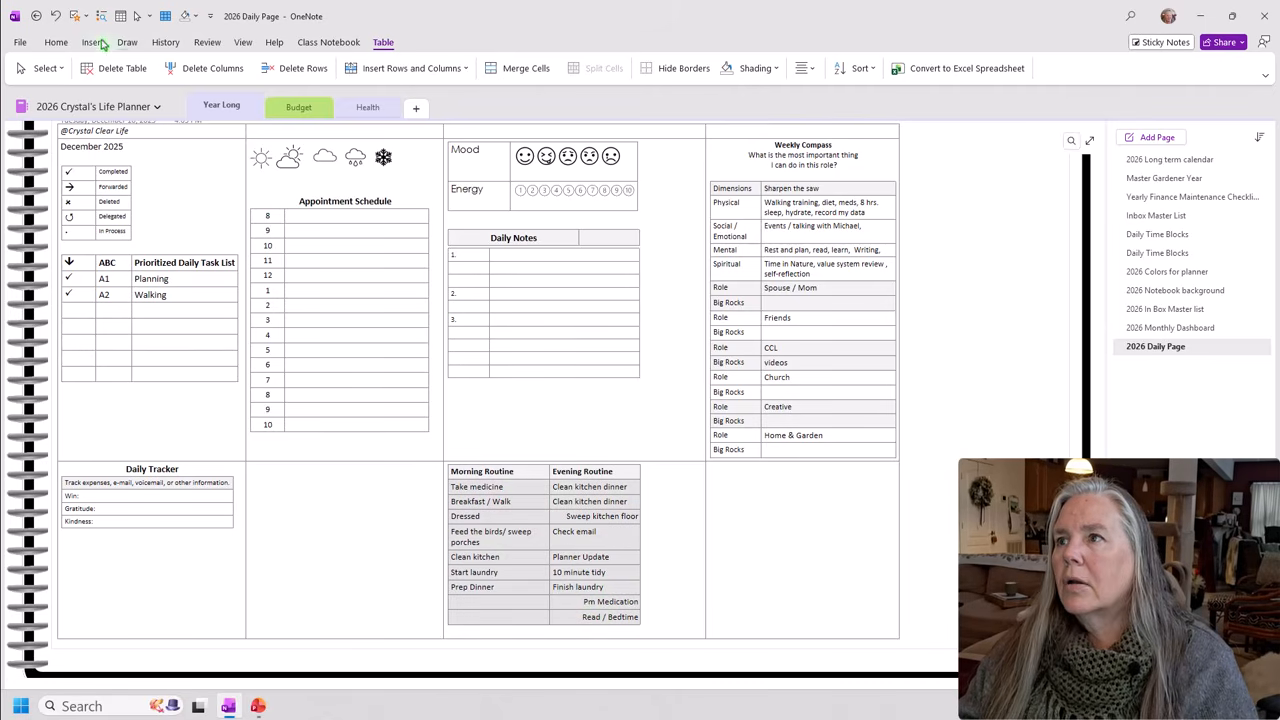
left_click(60, 43)
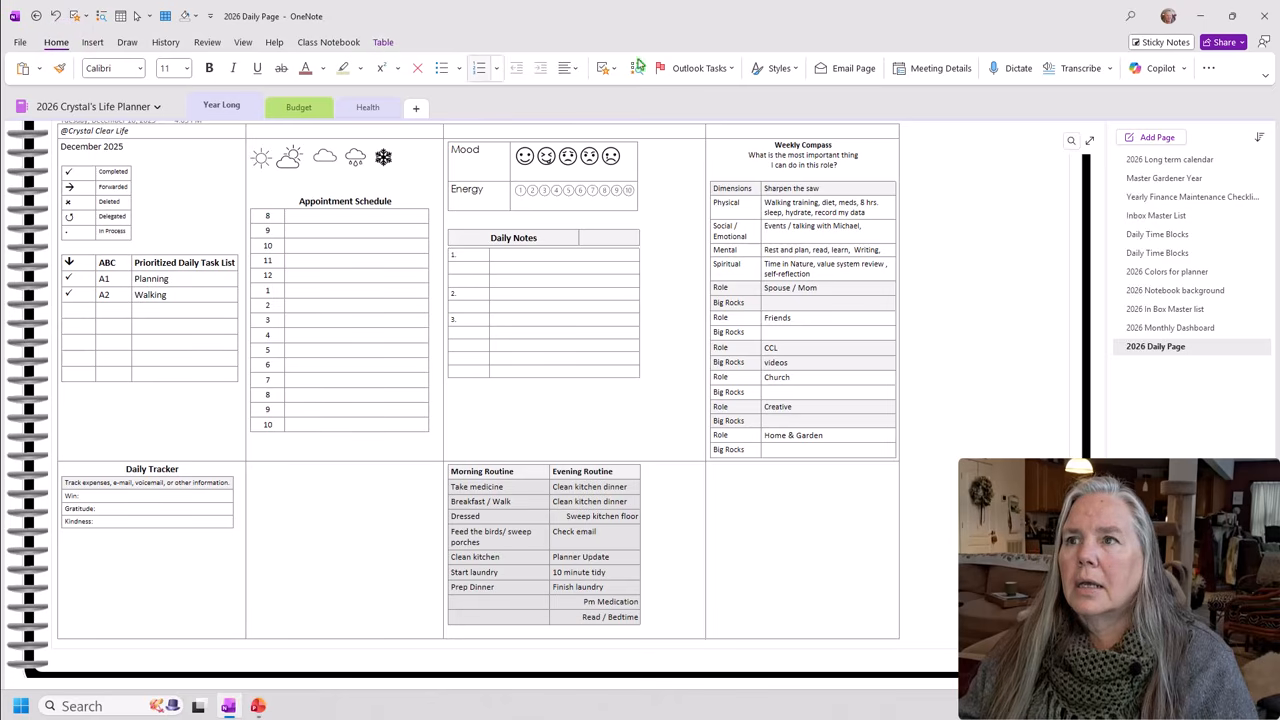
left_click(566, 68)
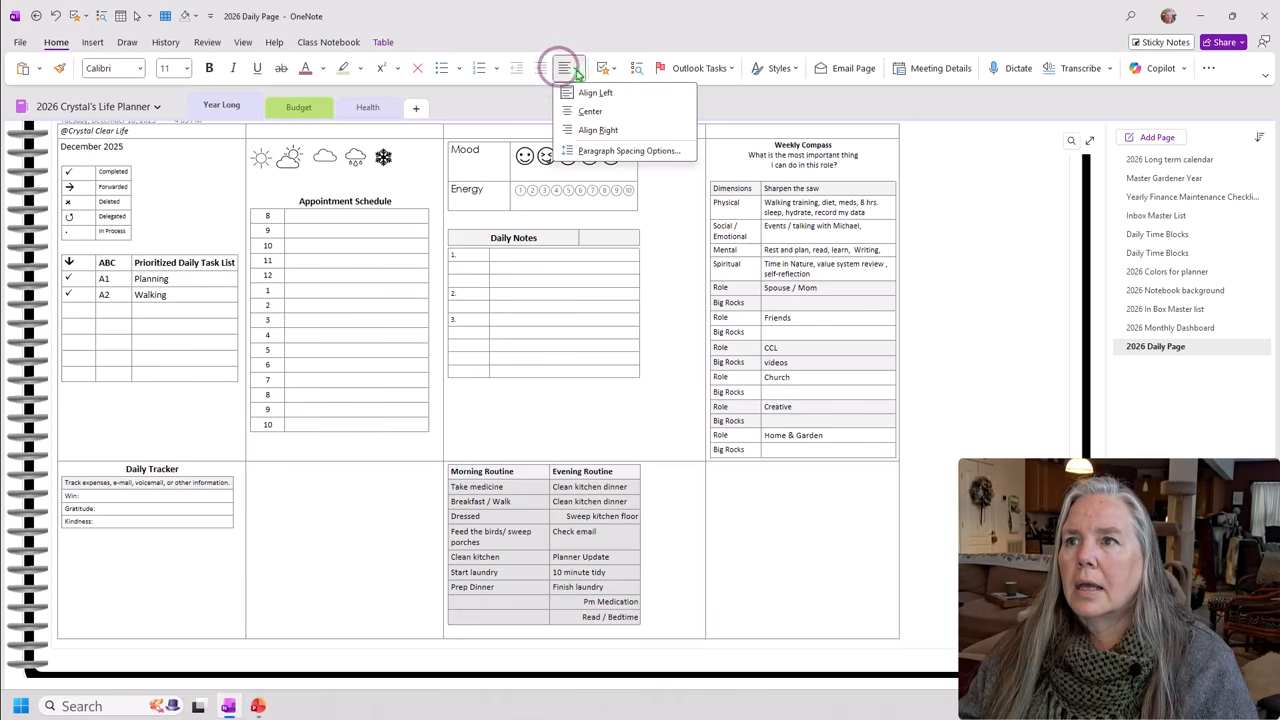
left_click(574, 90)
left_click(665, 530)
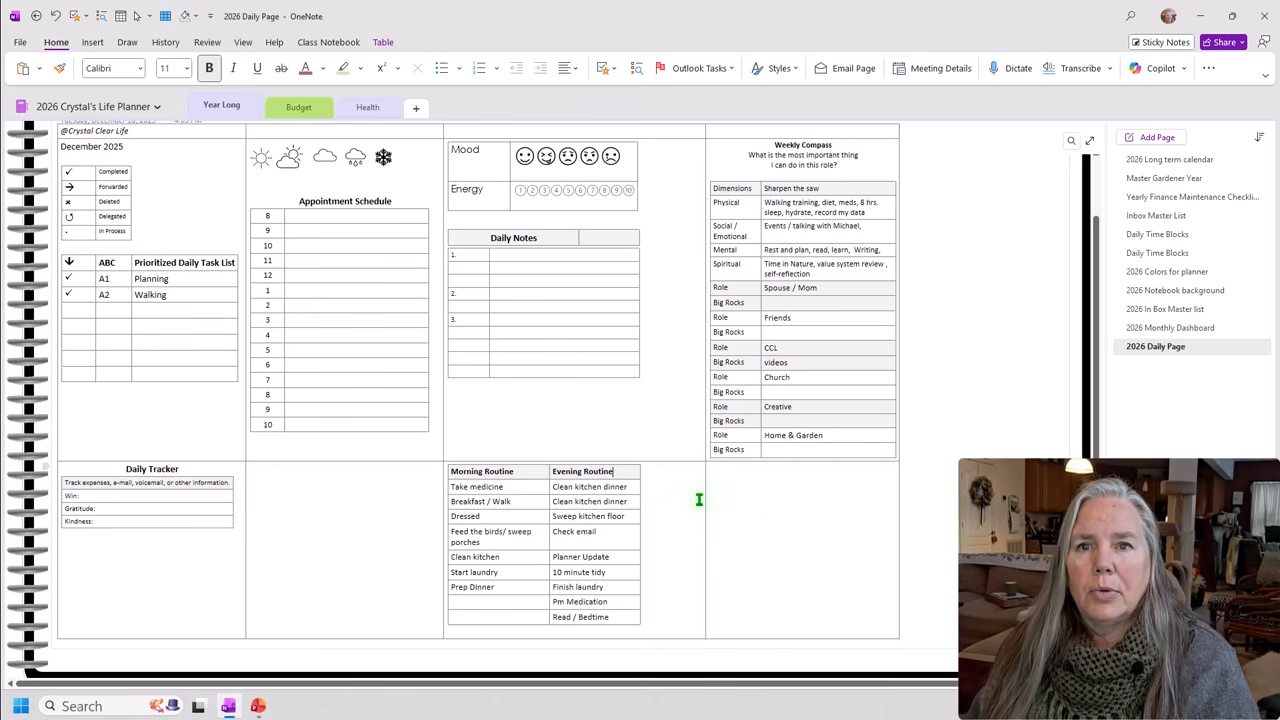
Remove the blank line beneath the mood faces in the mood table.
left_click(574, 168)
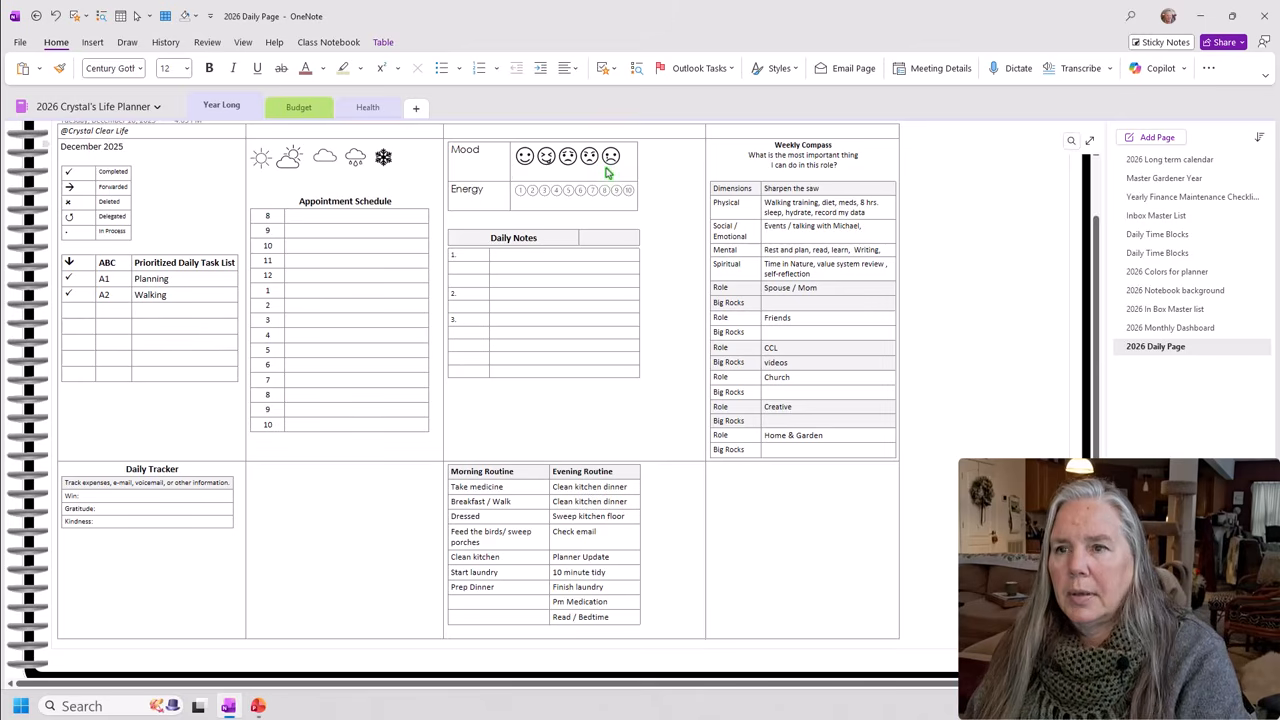
key("BackSpace")
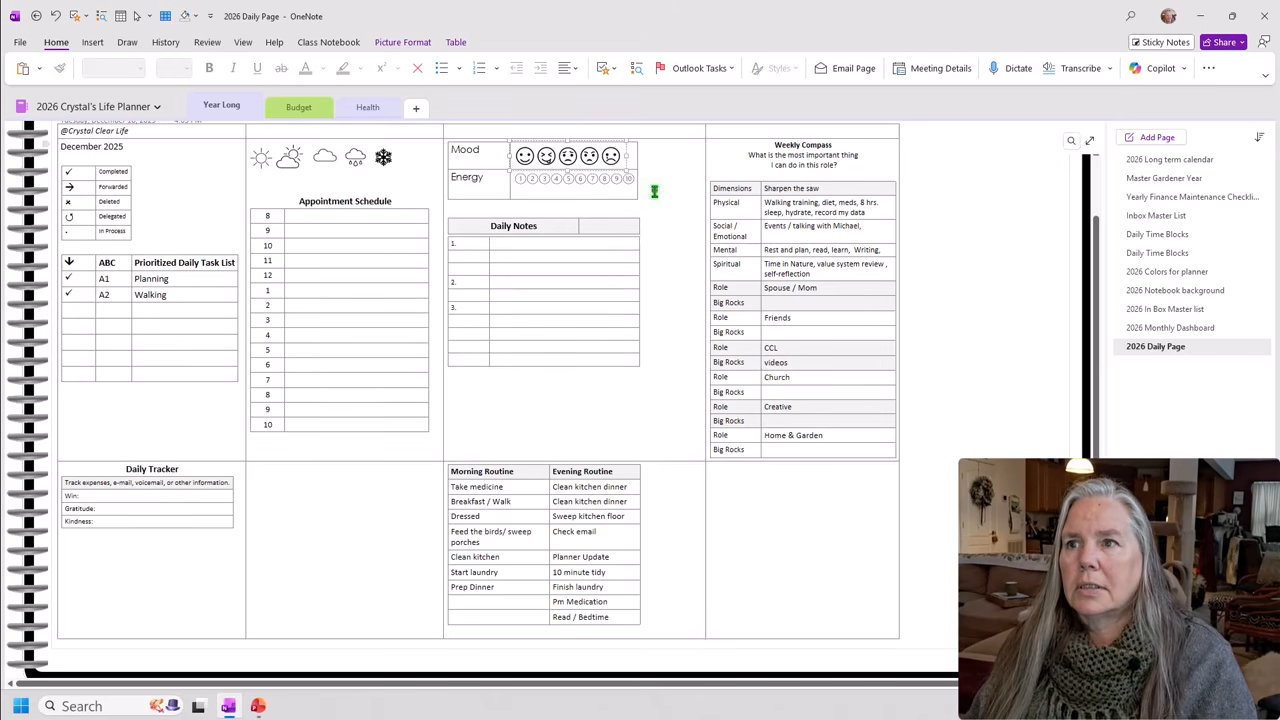
left_click(653, 190)
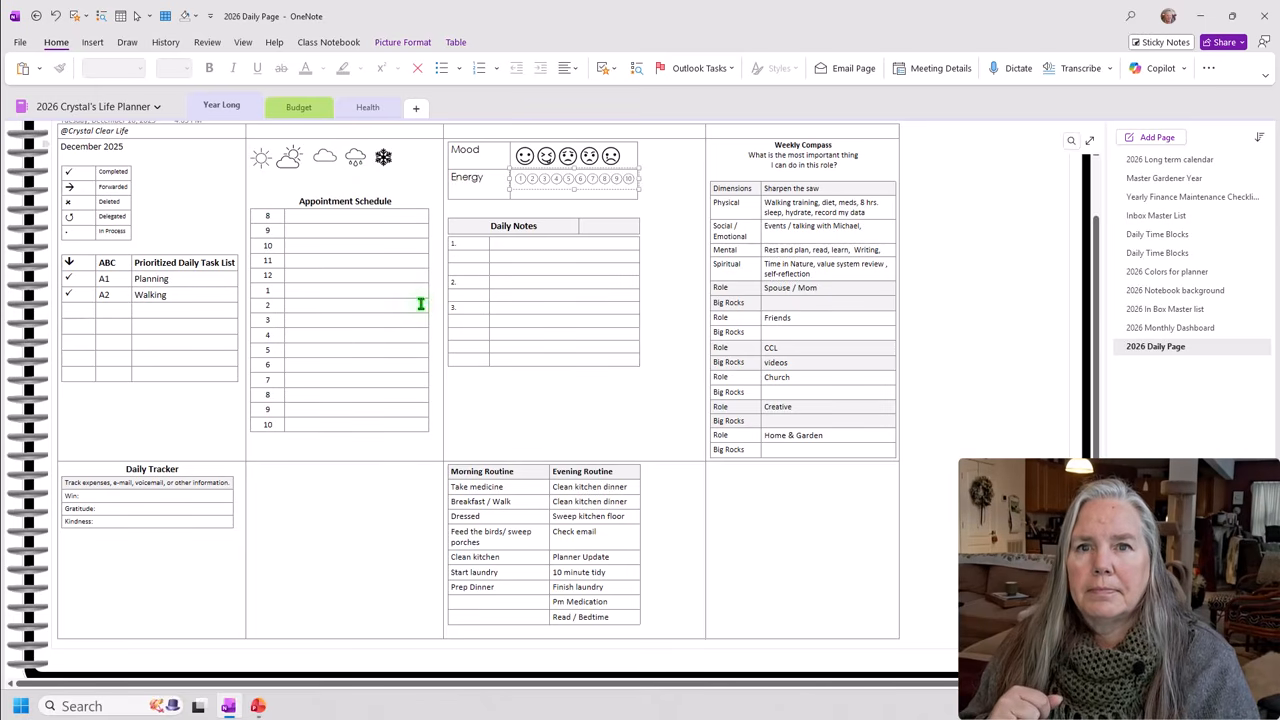
Hide the borders of the outer layout table that holds all the daily page sections.
scroll(424, 311, "up", 2)
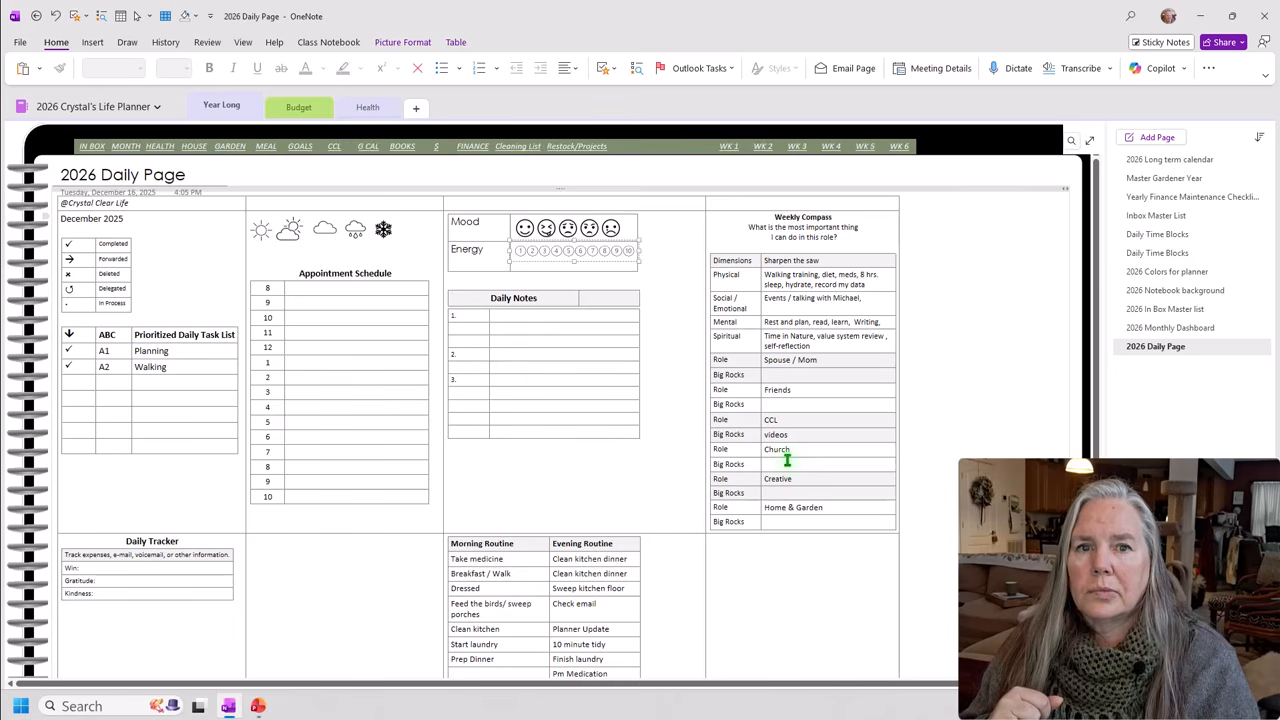
scroll(654, 557, "down", 6)
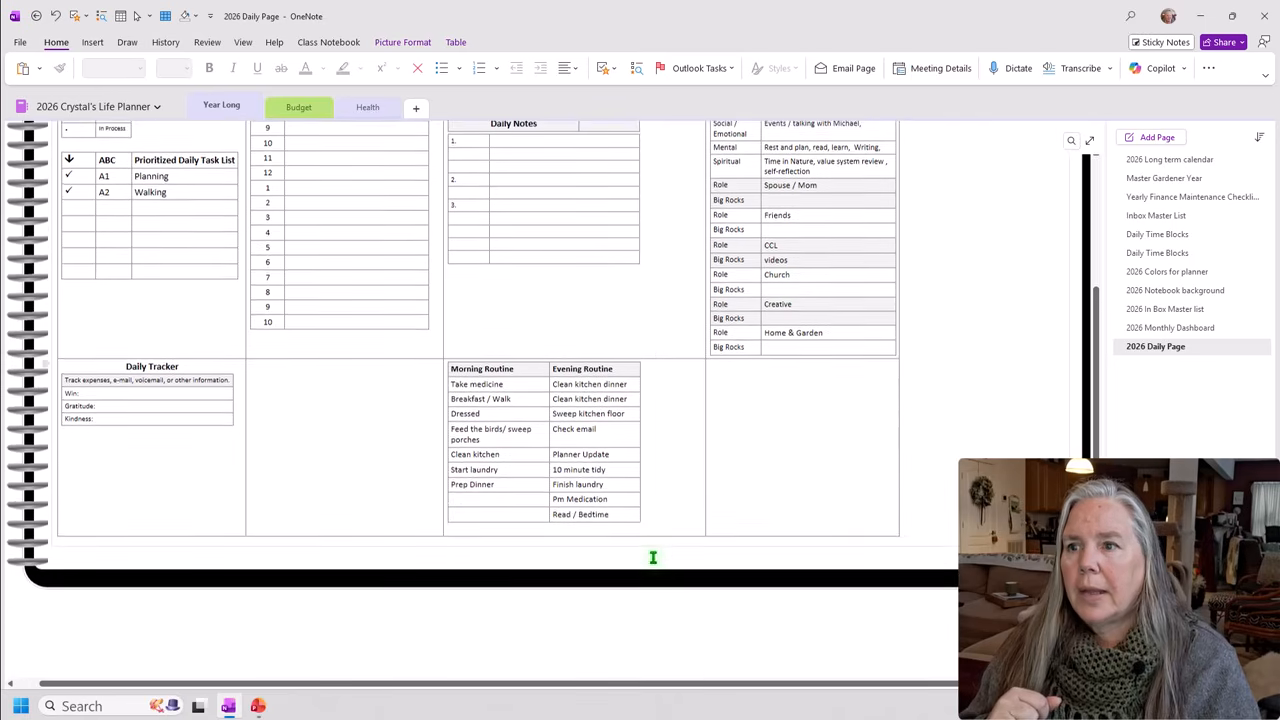
scroll(654, 554, "up", 3)
scroll(662, 544, "up", 2)
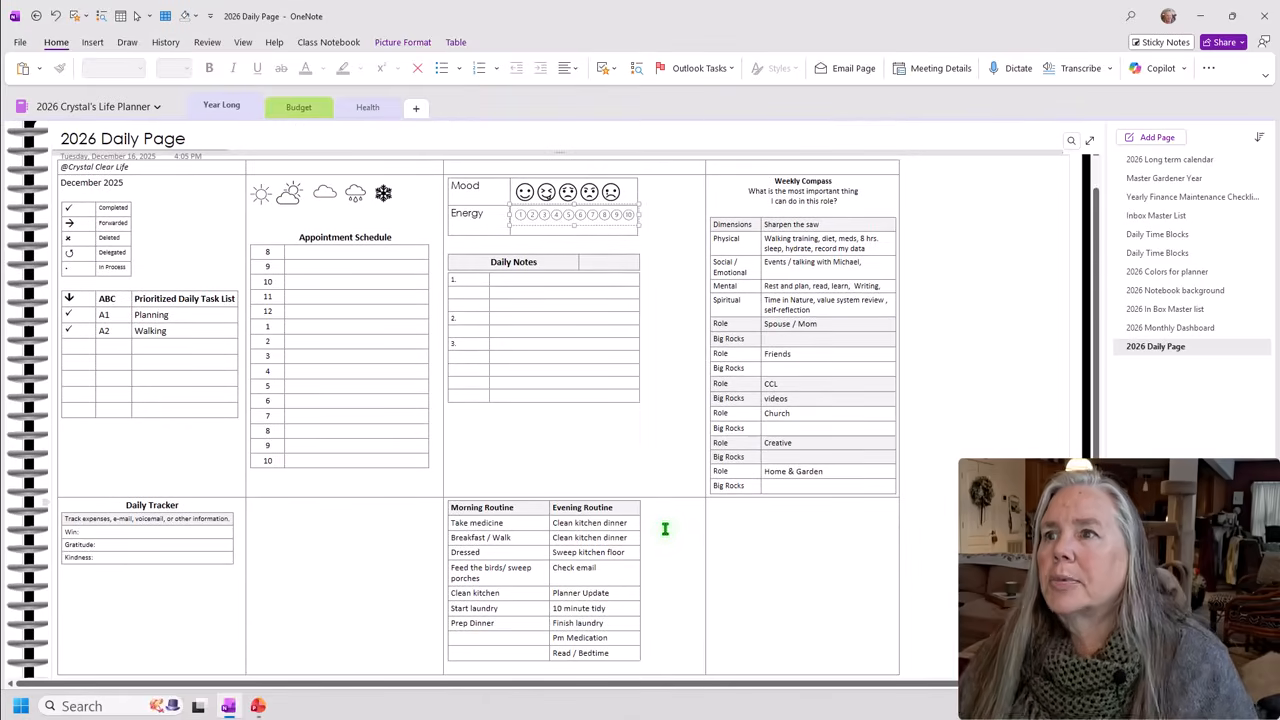
scroll(662, 540, "up", 1)
left_click(666, 207)
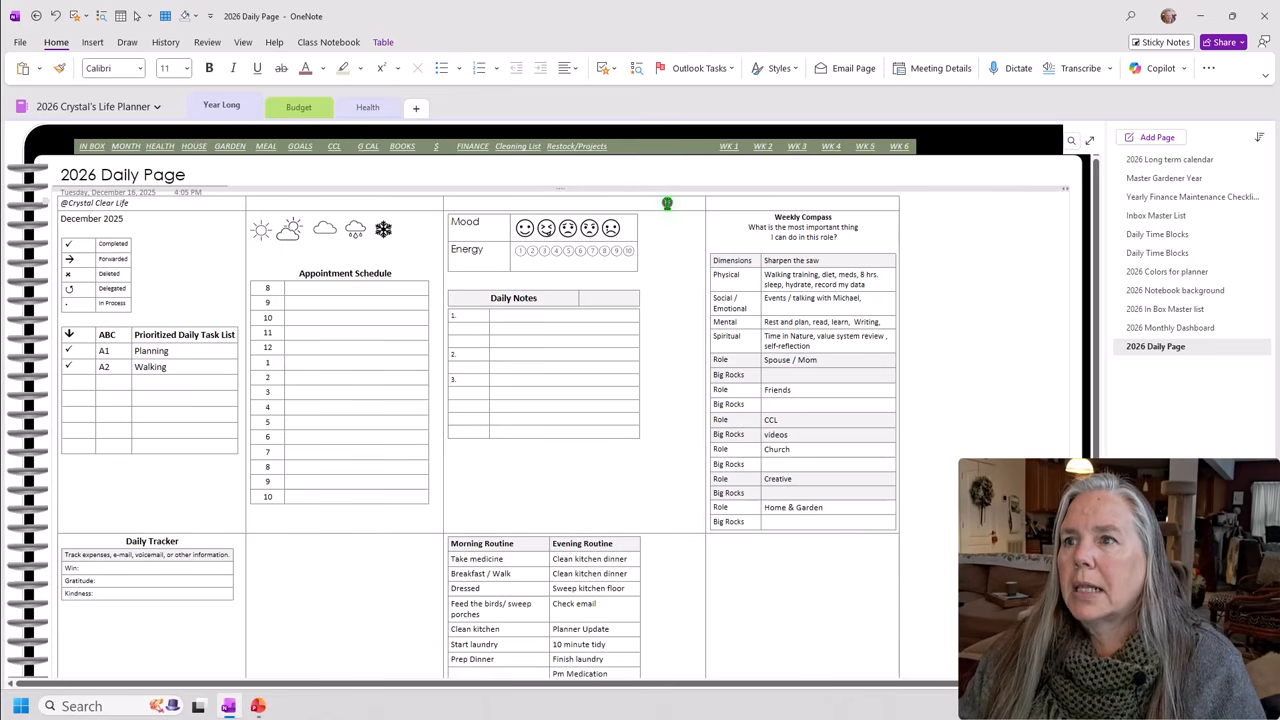
left_click(666, 204)
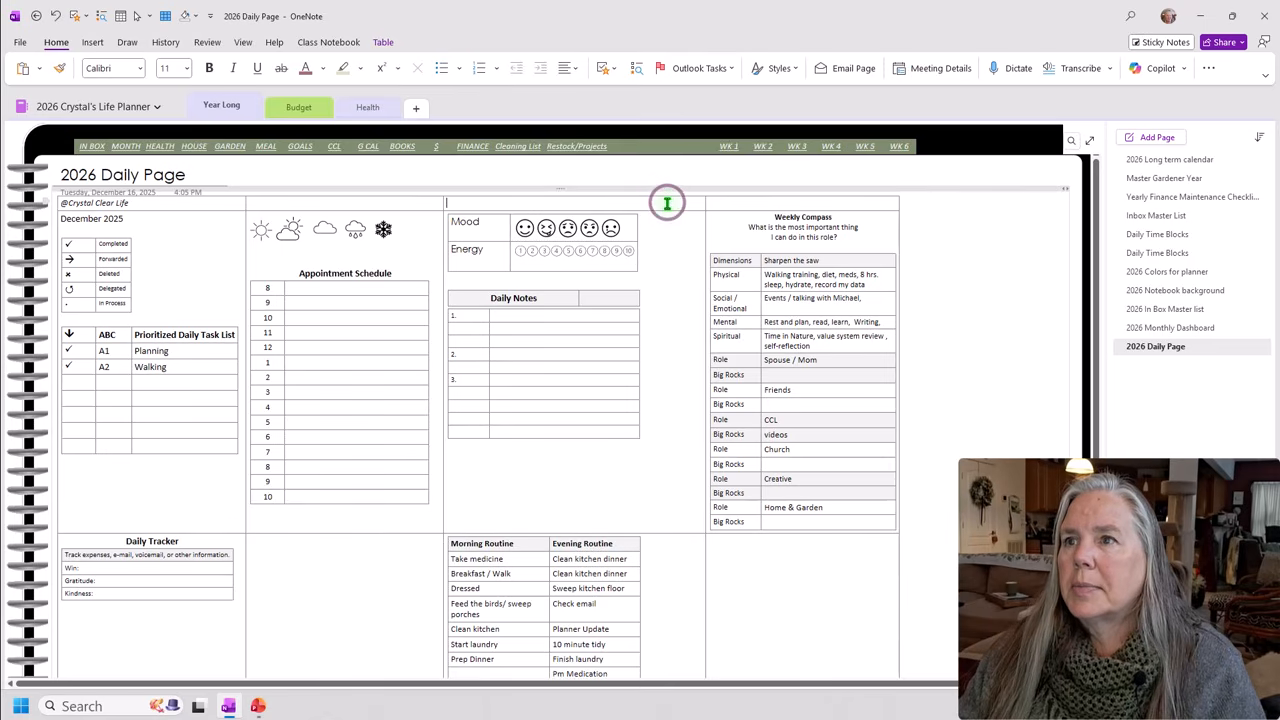
left_click(383, 42)
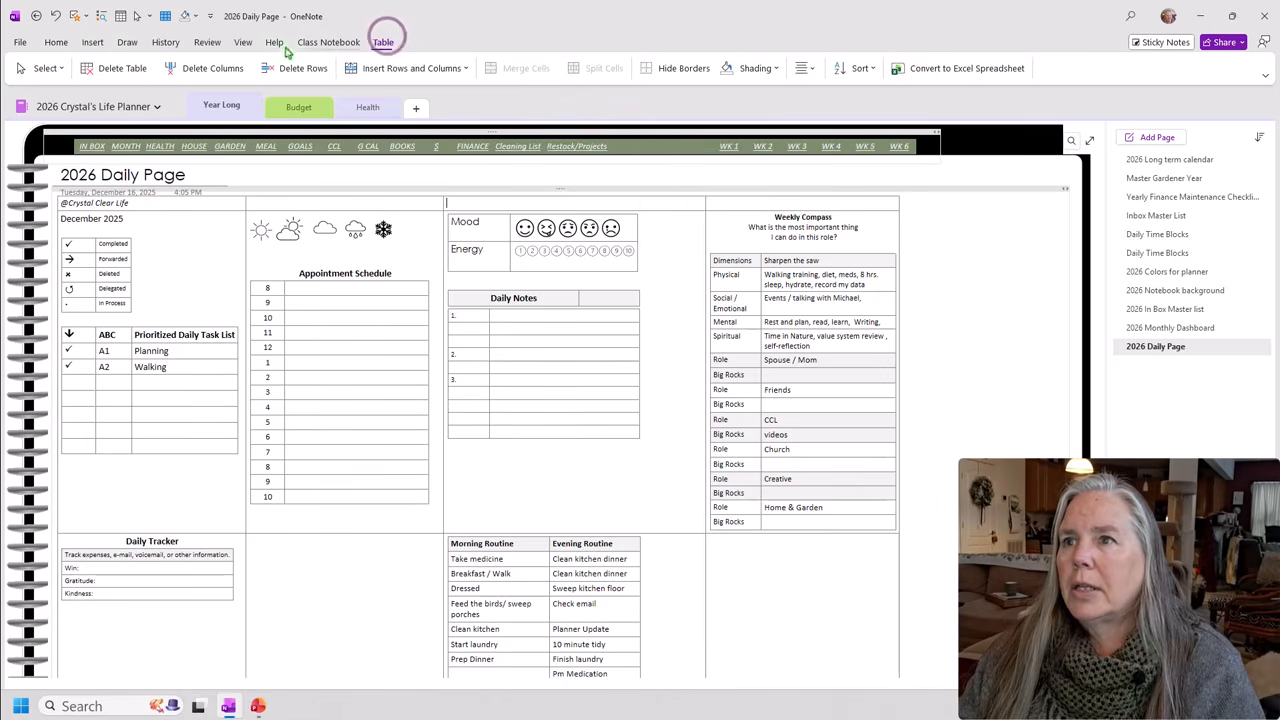
left_click(684, 68)
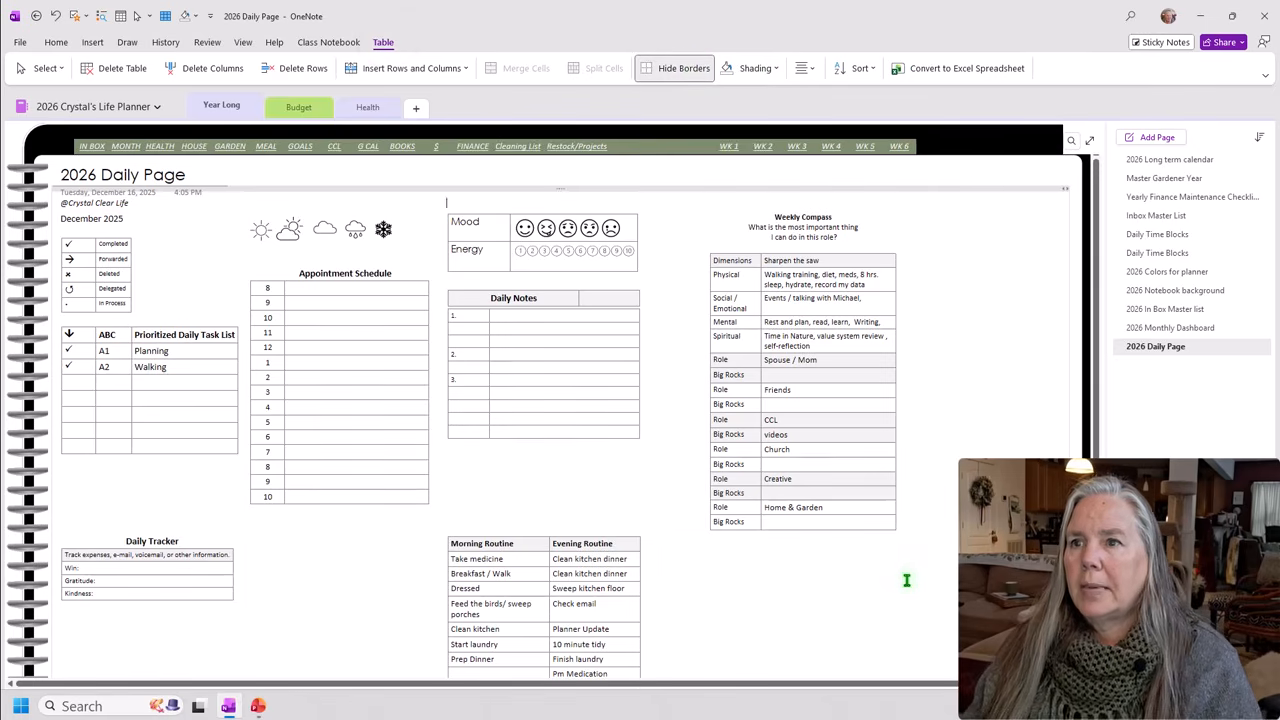
scroll(906, 580, "down", 2)
scroll(870, 576, "up", 1)
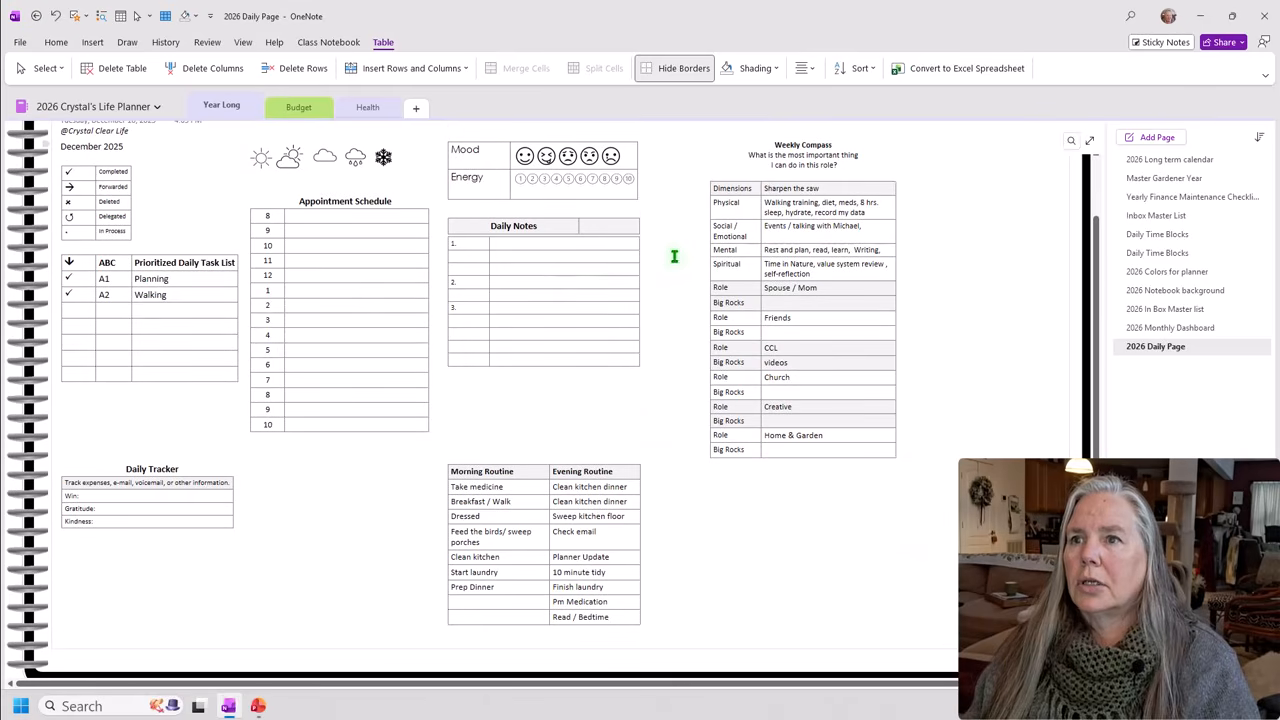
scroll(648, 313, "up", 1)
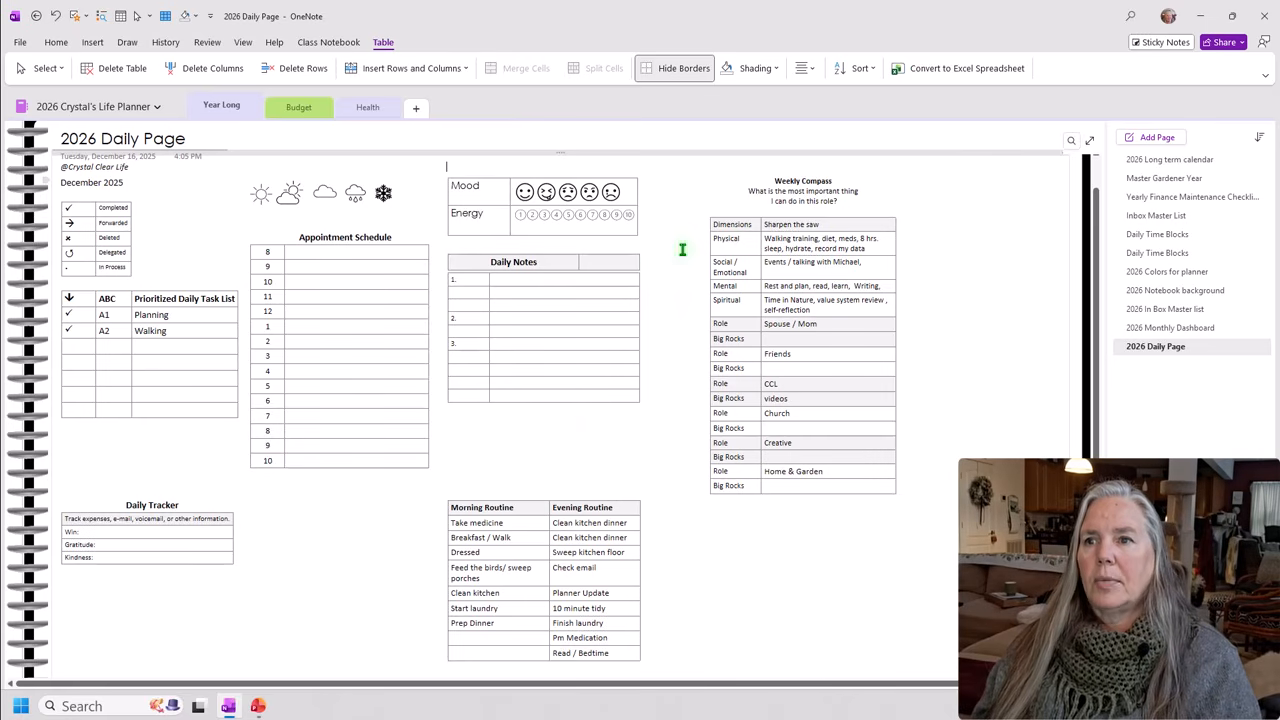
scroll(705, 551, "down", 1)
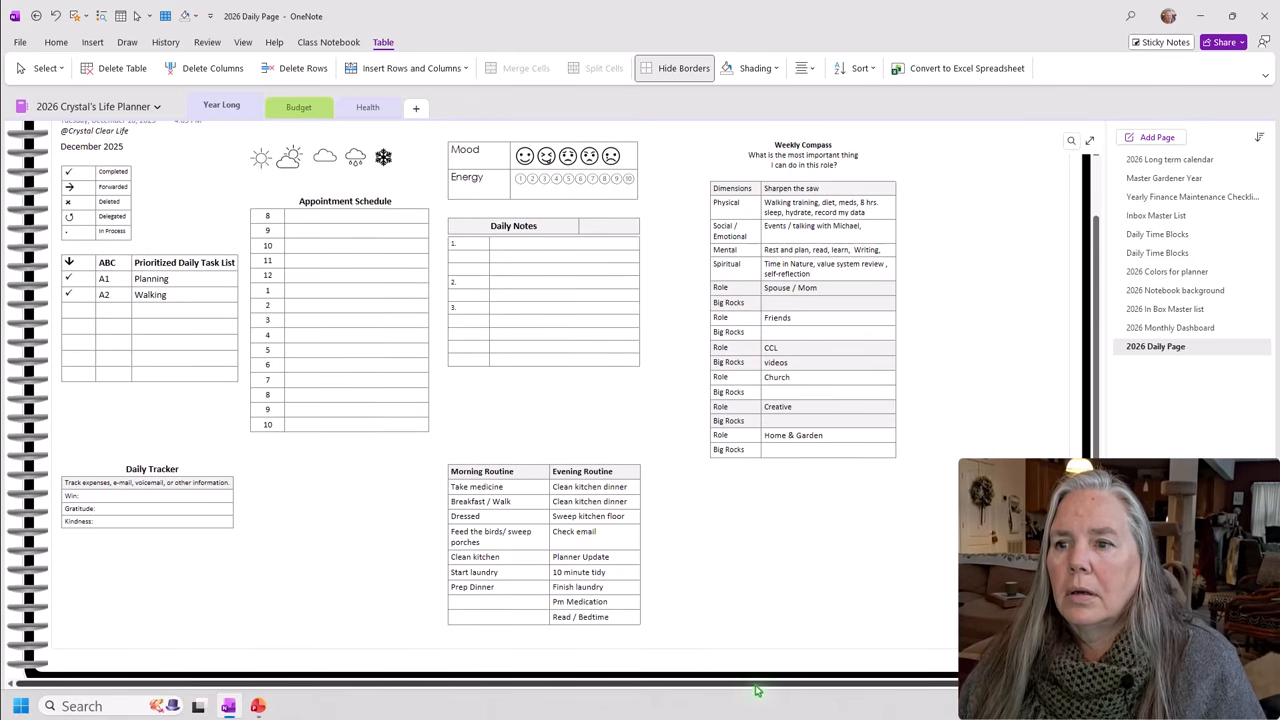
Open the page templates options for the 2026 Daily Page.
left_click_drag(754, 689, 896, 697)
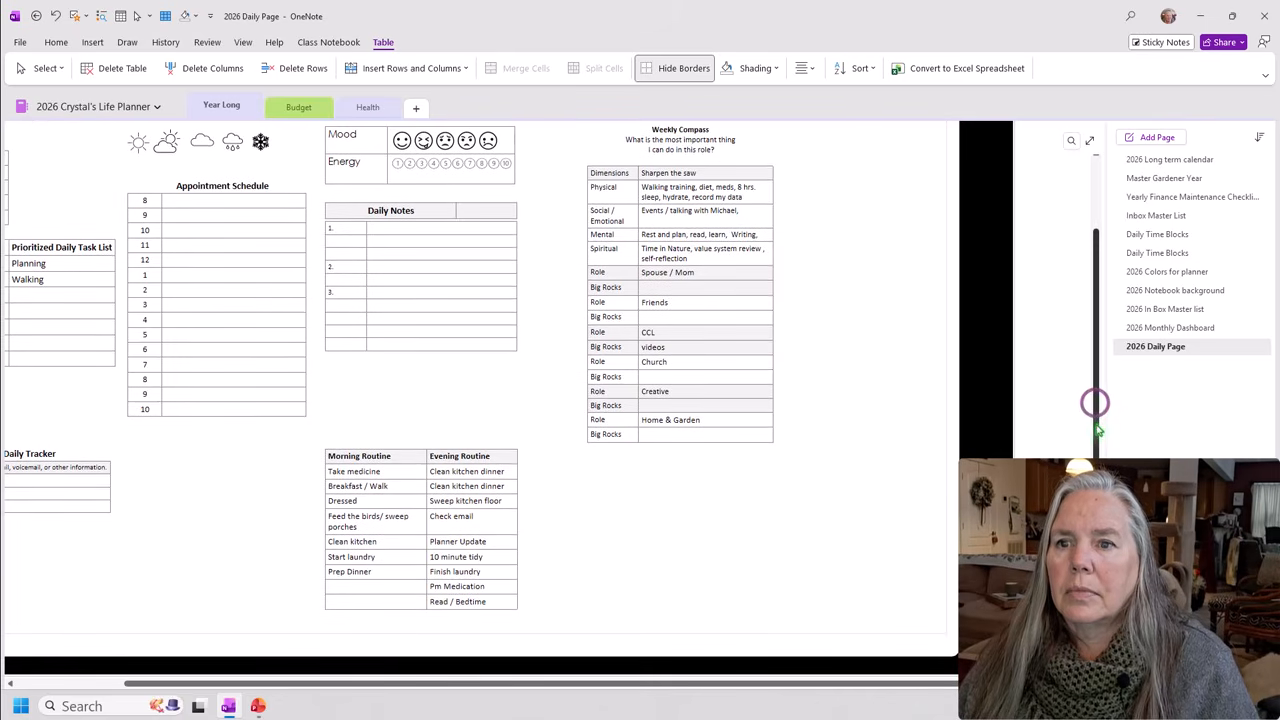
scroll(894, 483, "up", 2)
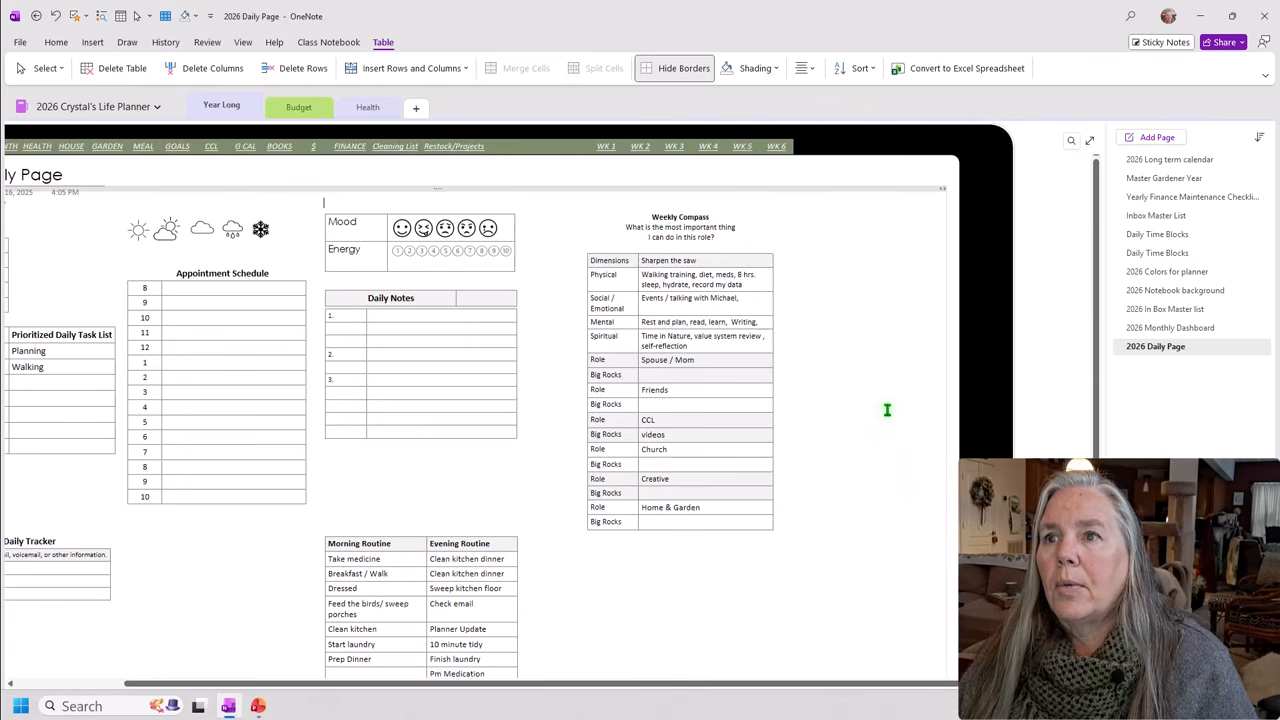
left_click(871, 175)
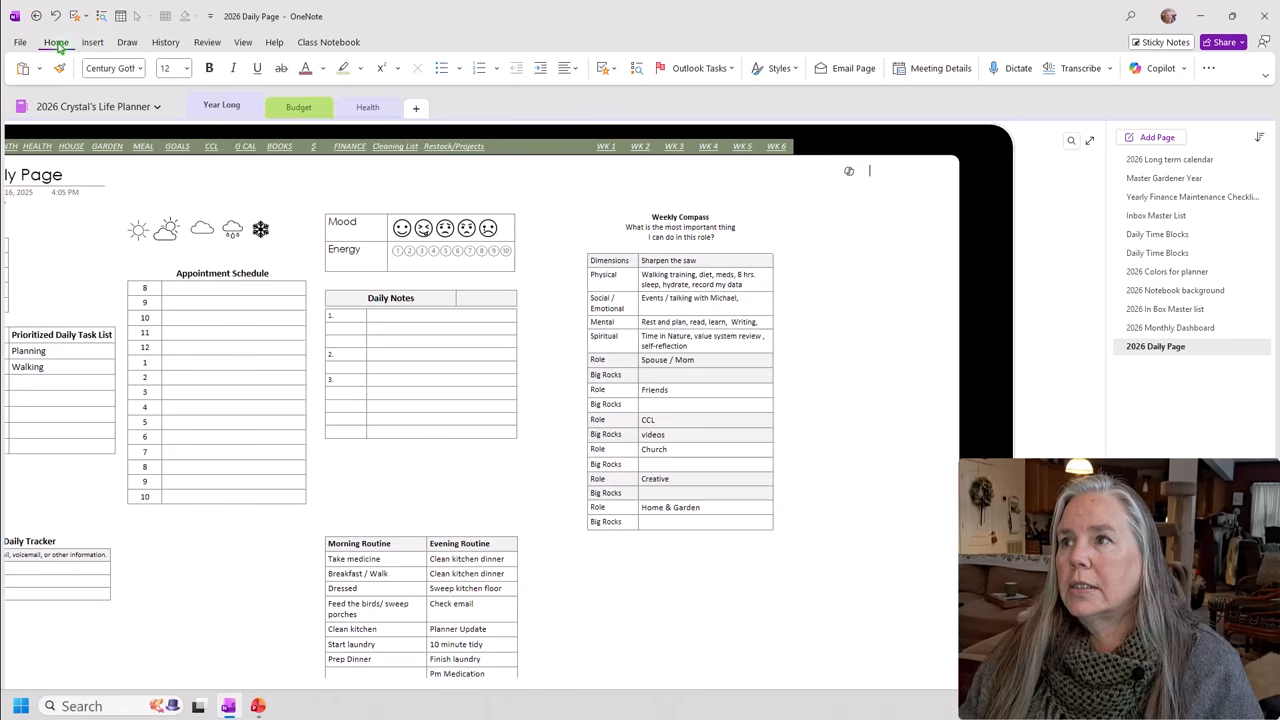
left_click(93, 42)
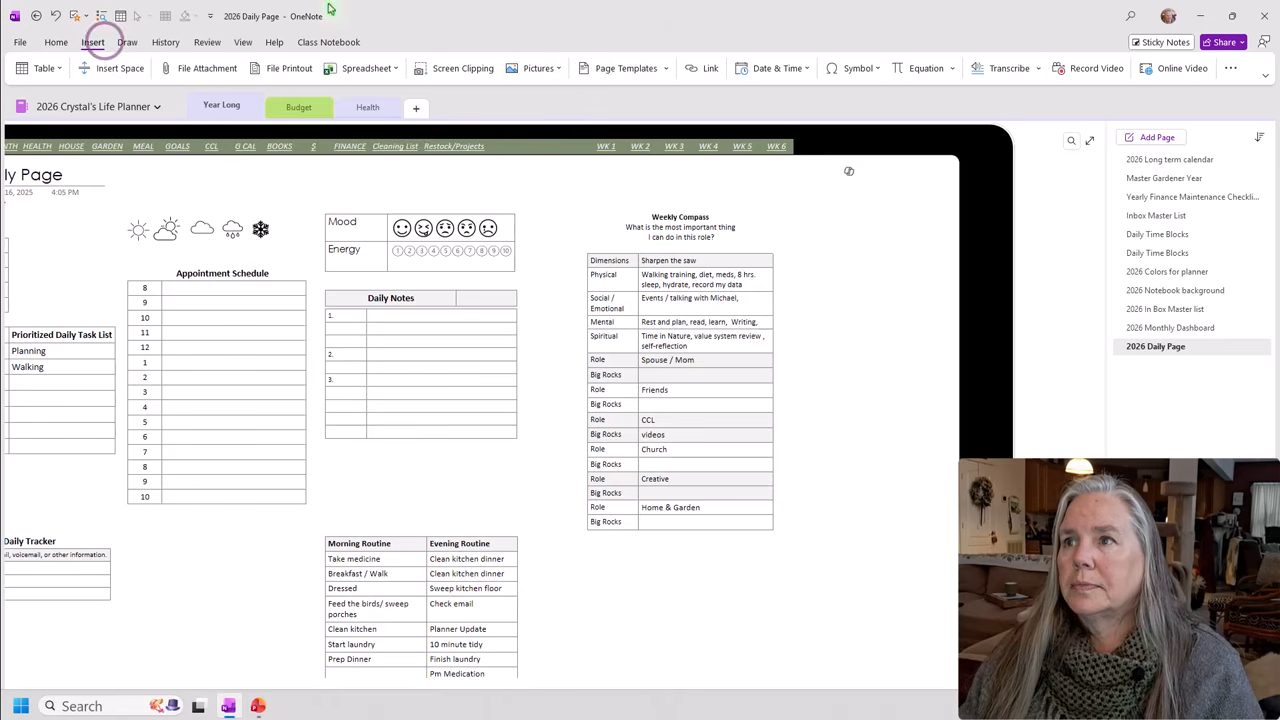
left_click(626, 68)
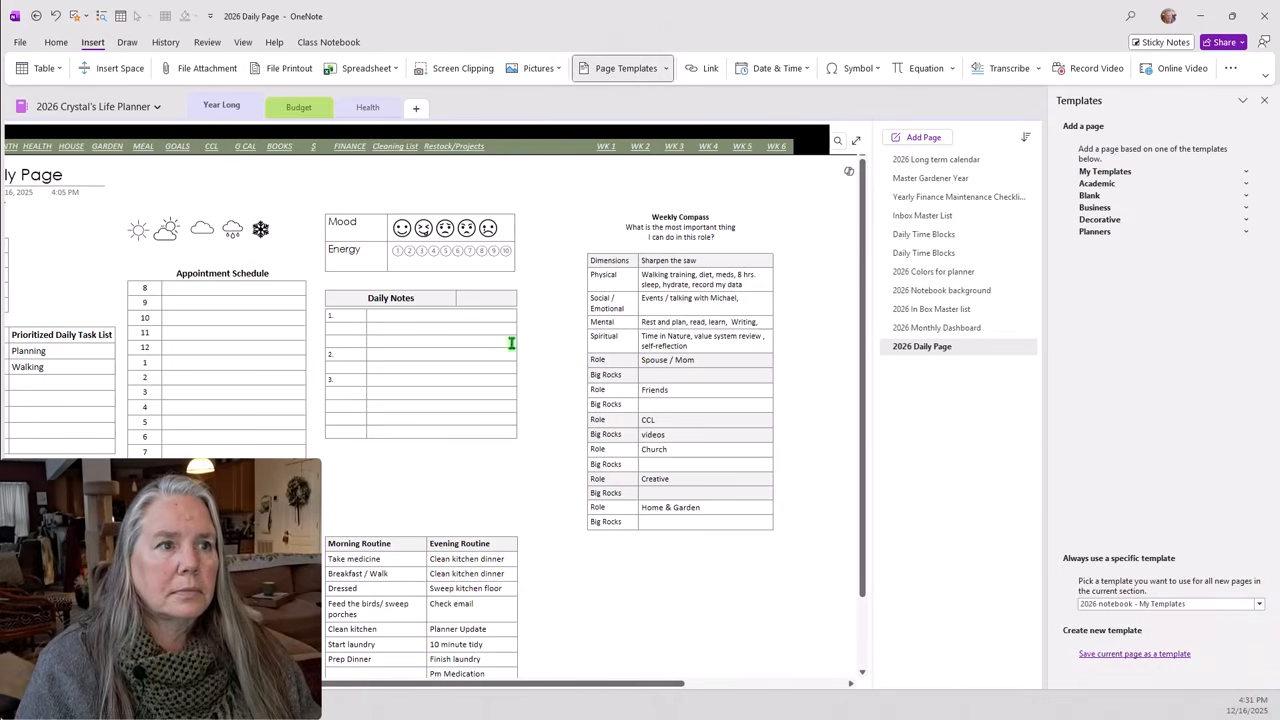
Replace the month heading above the task symbol key on the 2026 Daily Page with "January 2026".
left_click_drag(479, 683, 316, 684)
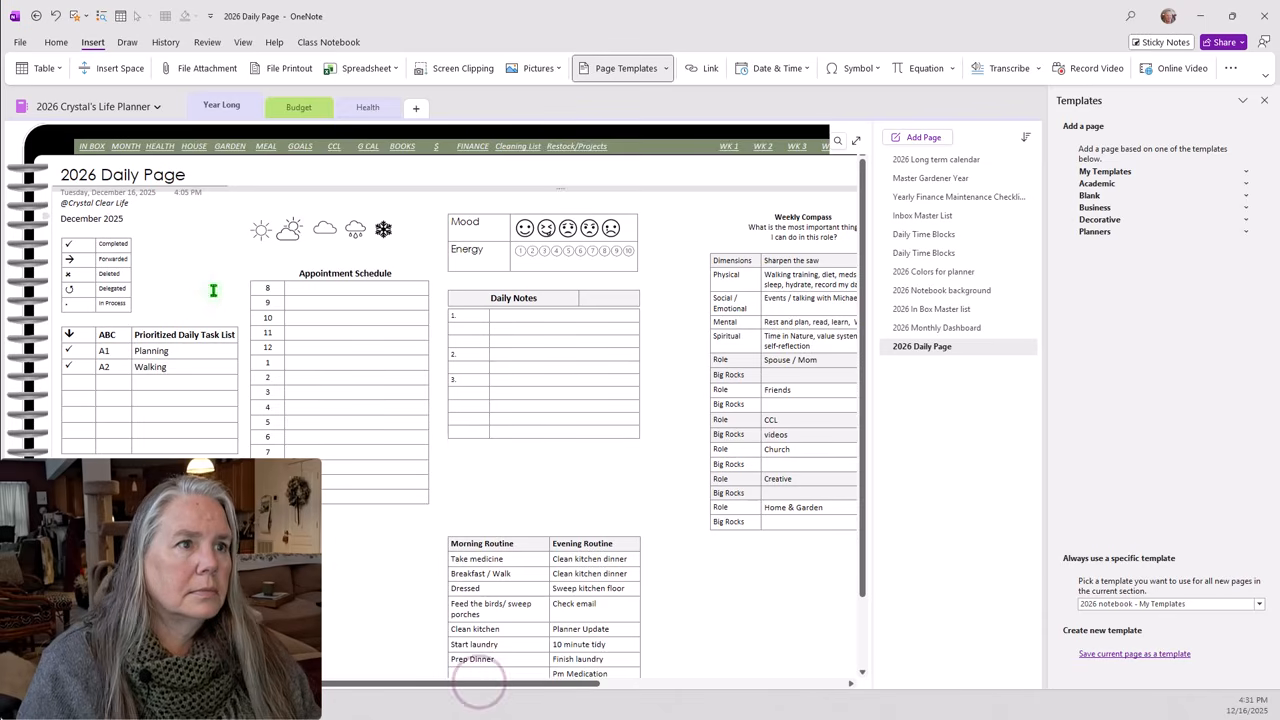
left_click(159, 224)
left_click_drag(124, 218, 60, 218)
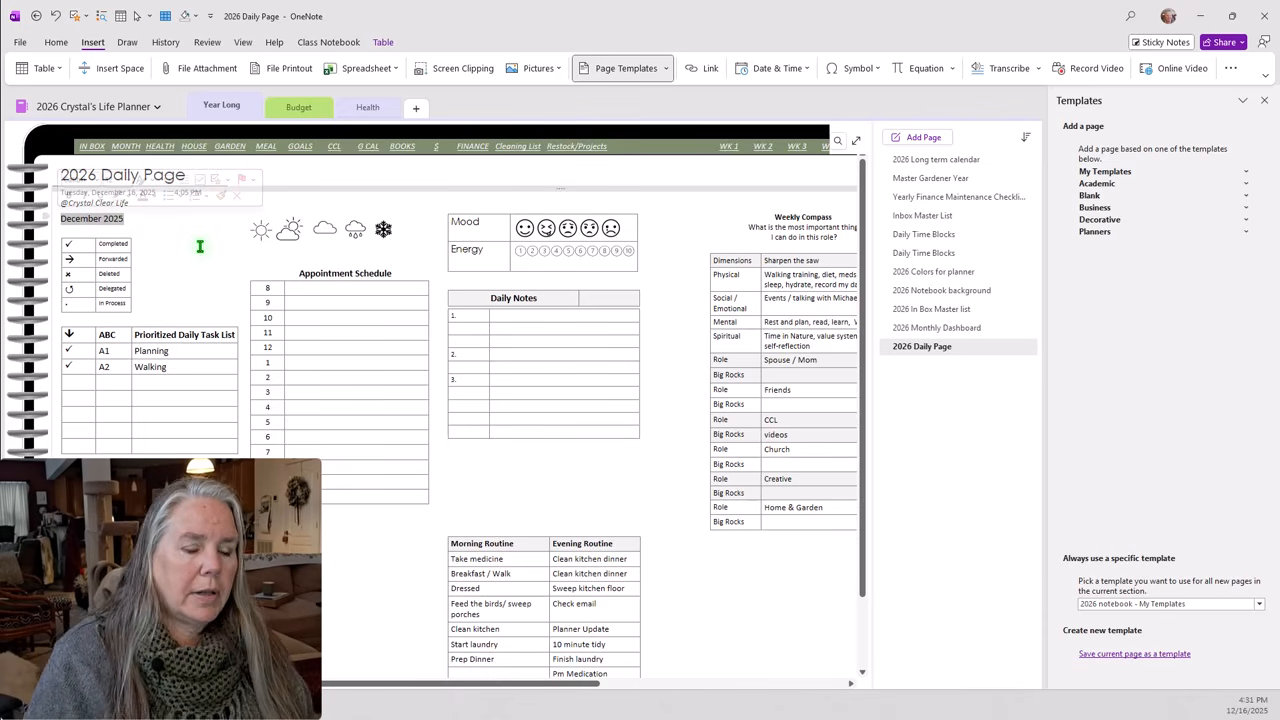
type("Janu")
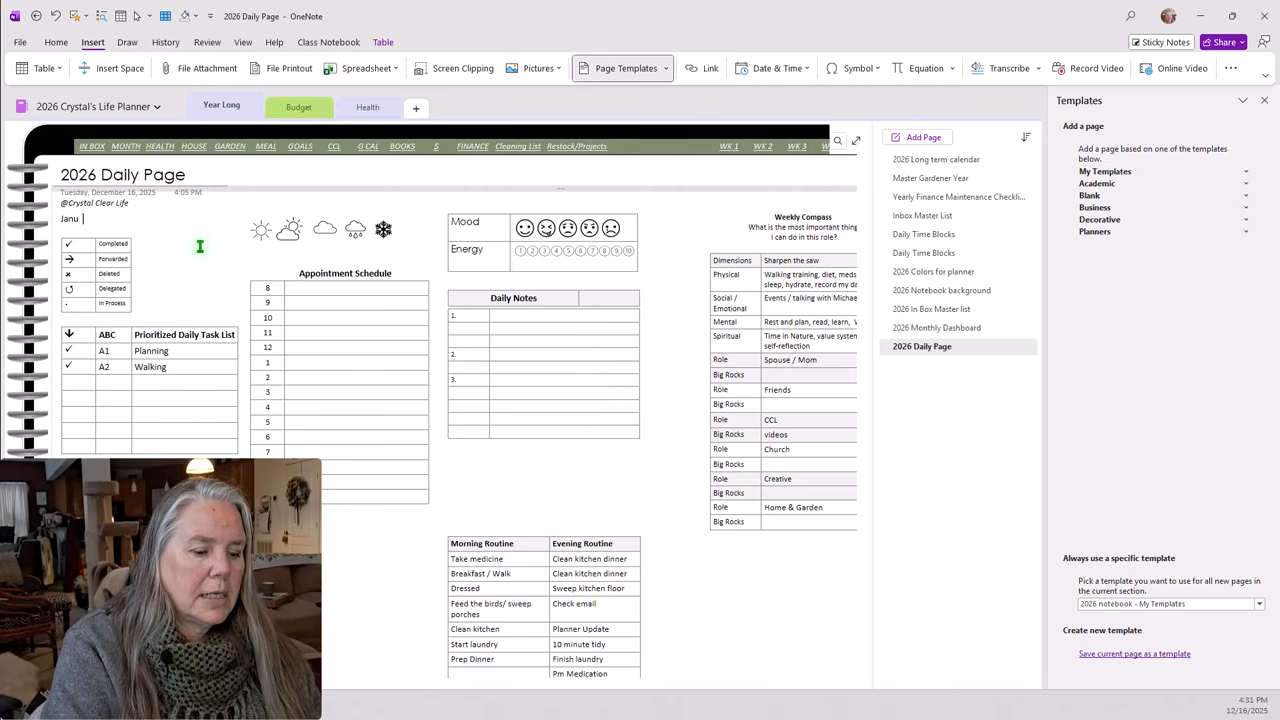
type("ary 2026")
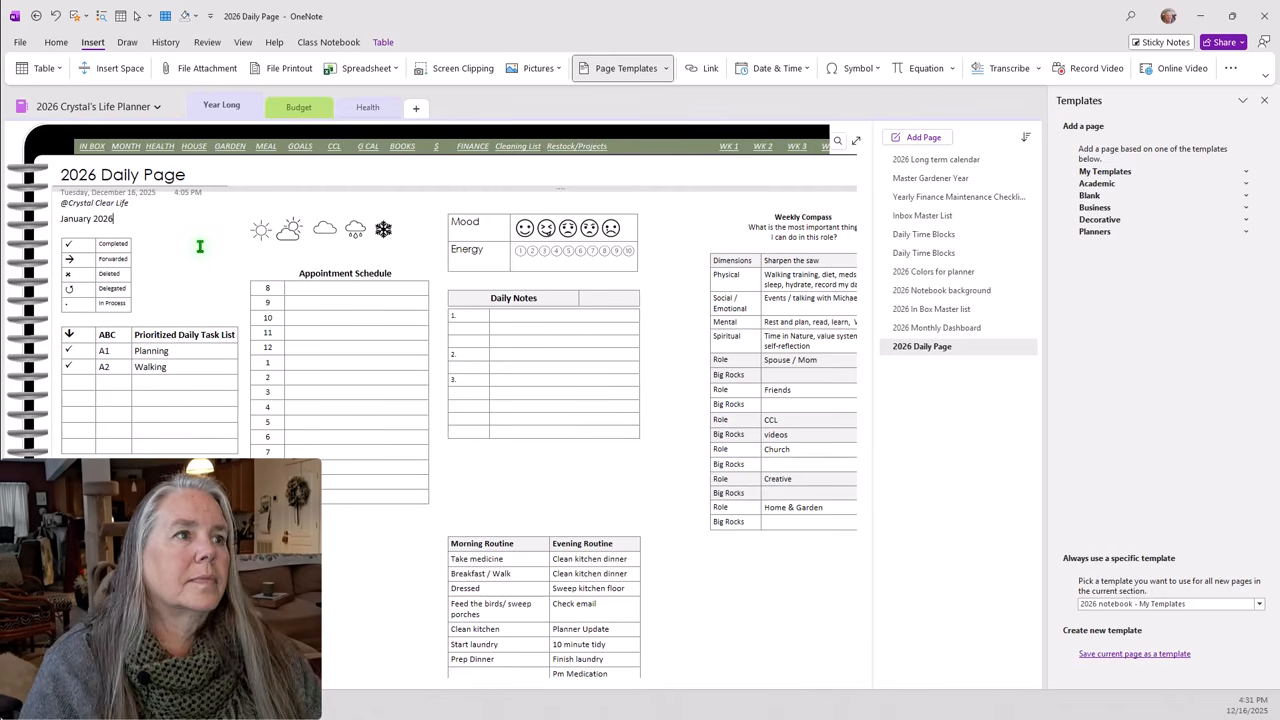
left_click(196, 280)
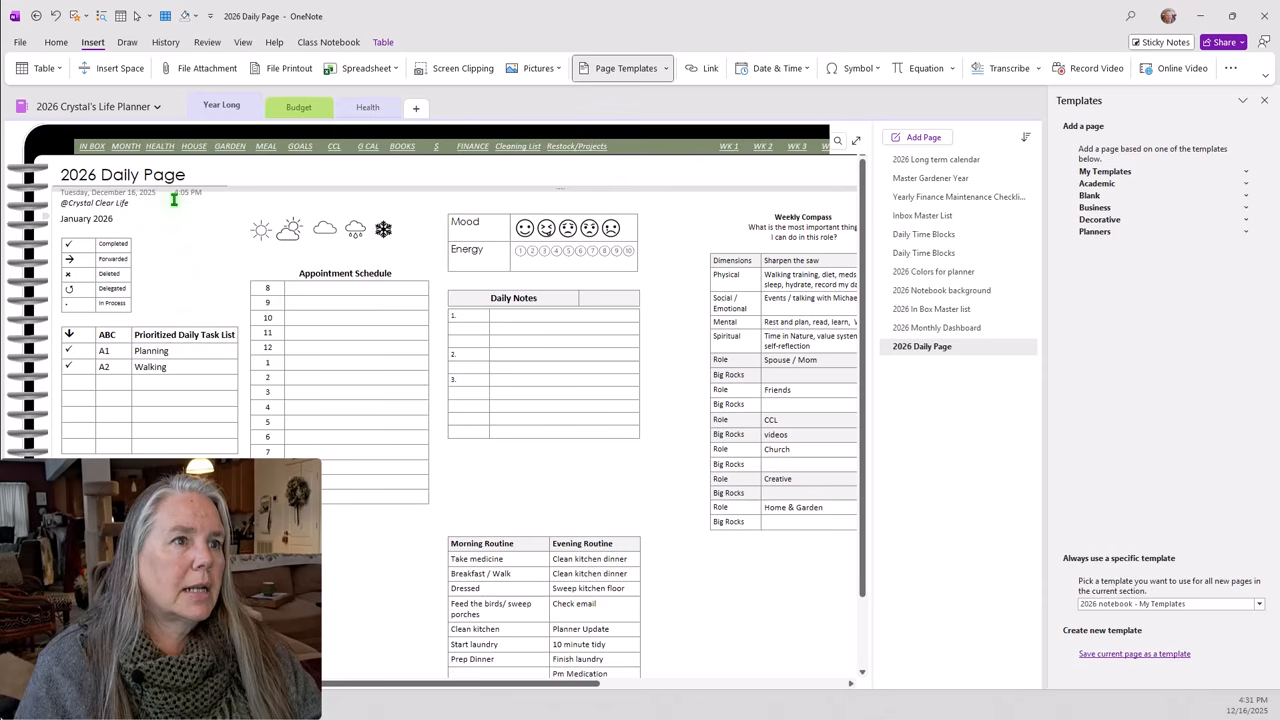
left_click(195, 175)
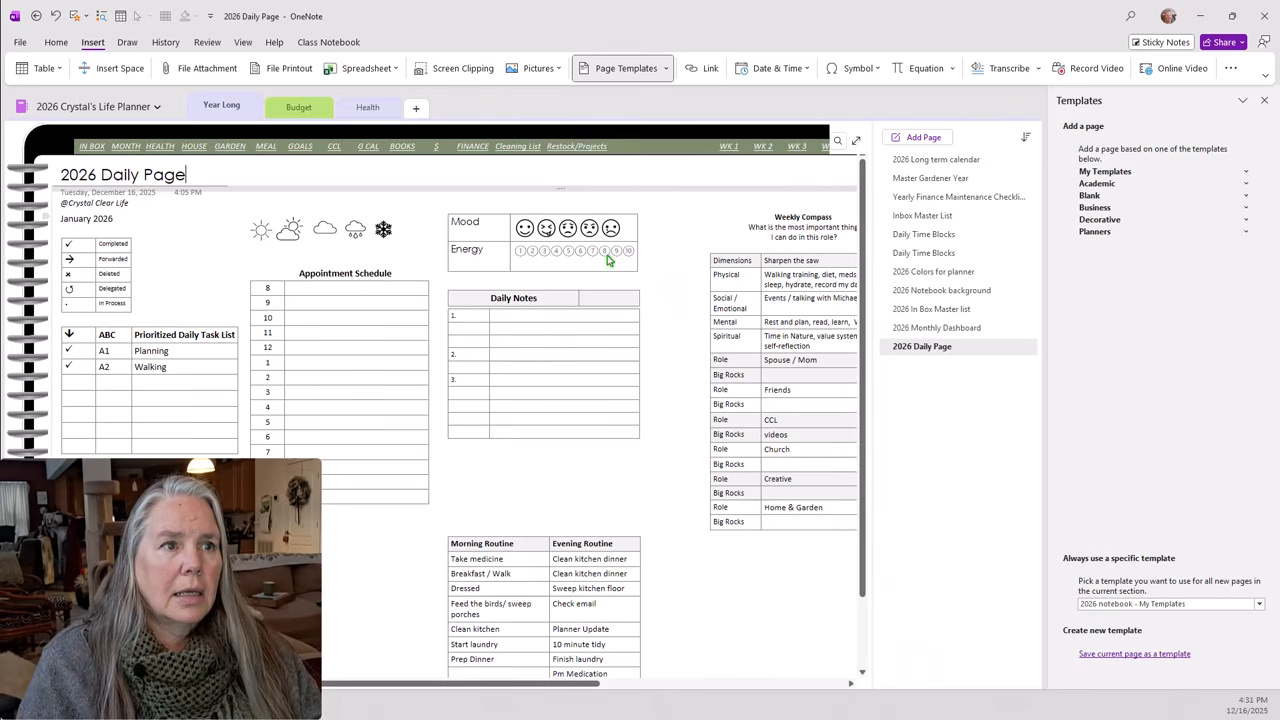
left_click(668, 417)
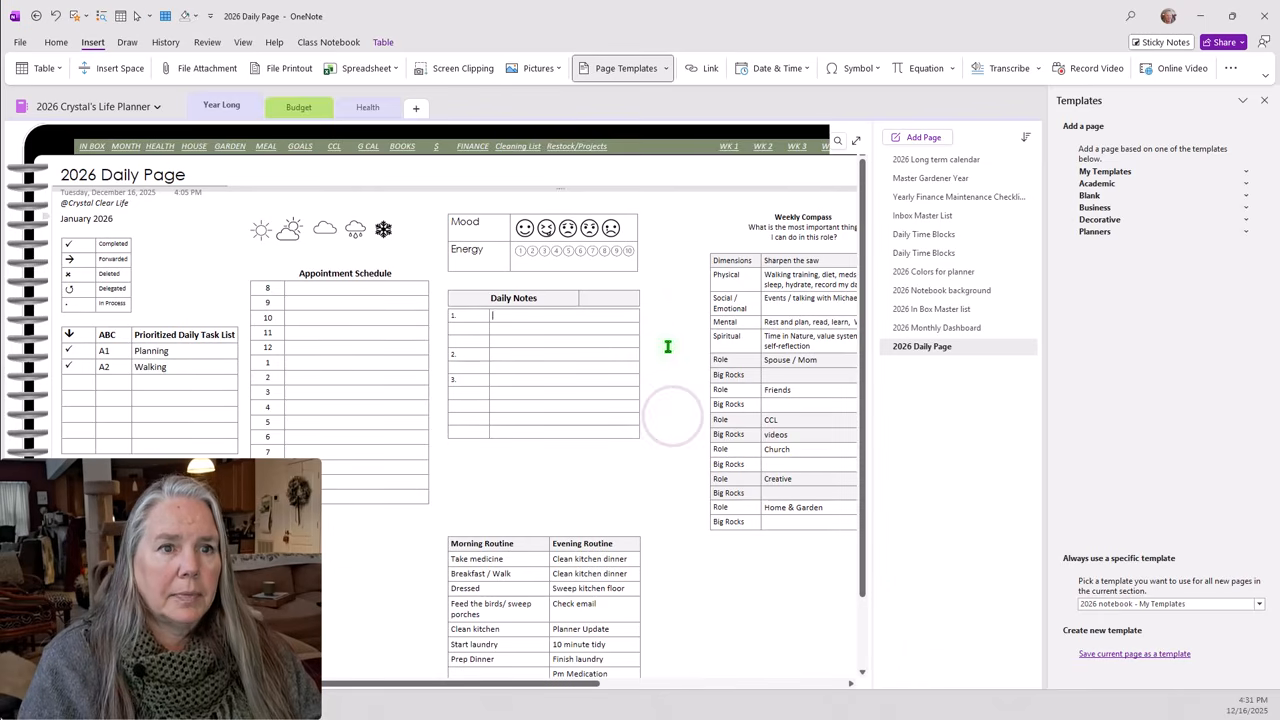
left_click(1133, 655)
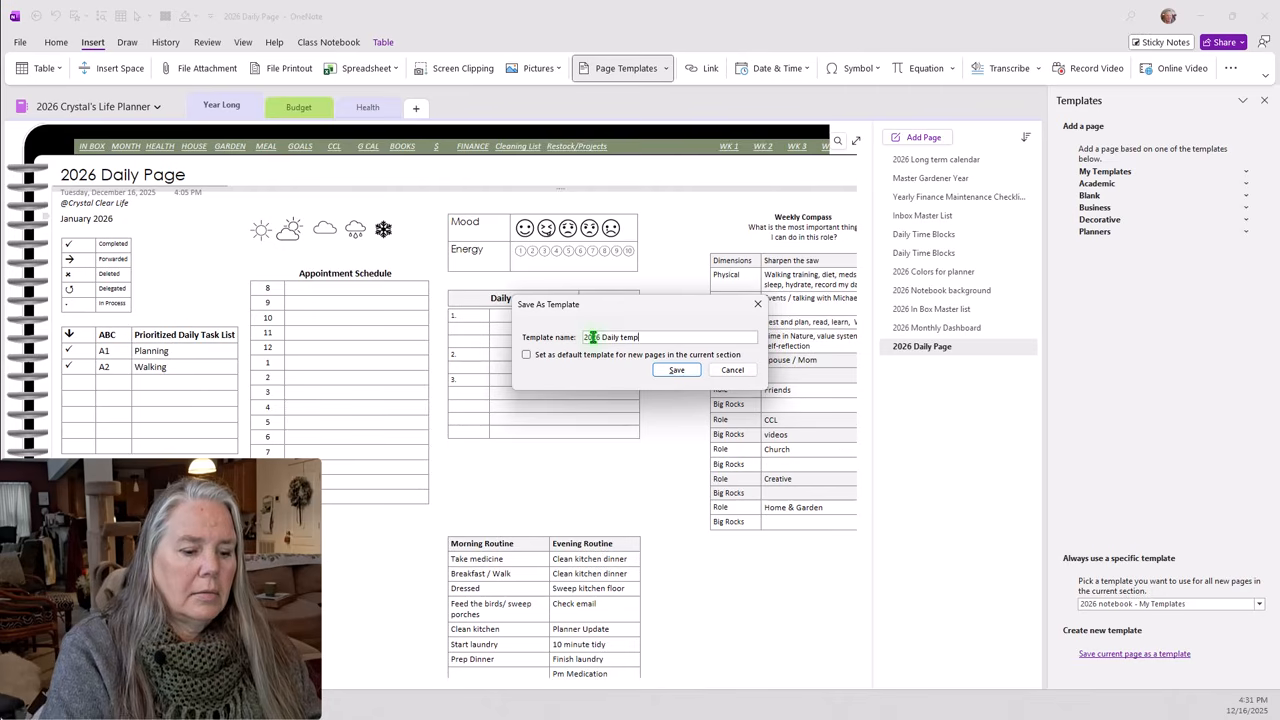
type("e")
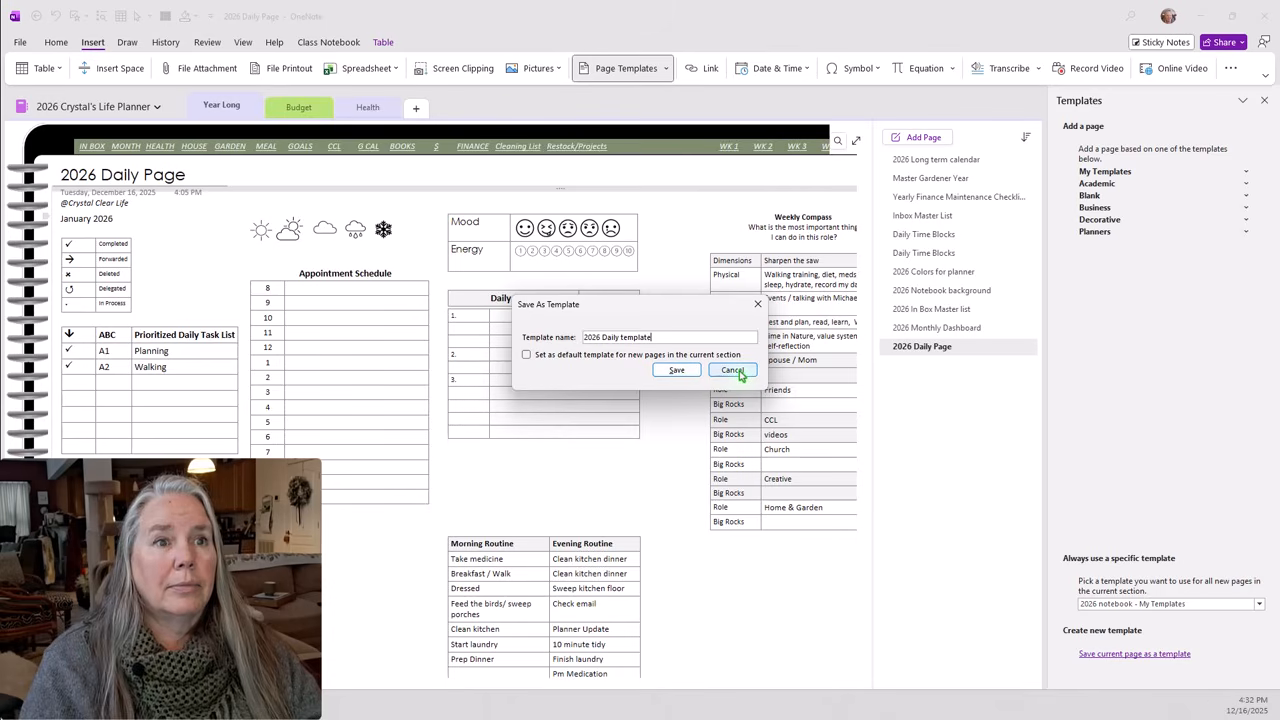
left_click(739, 371)
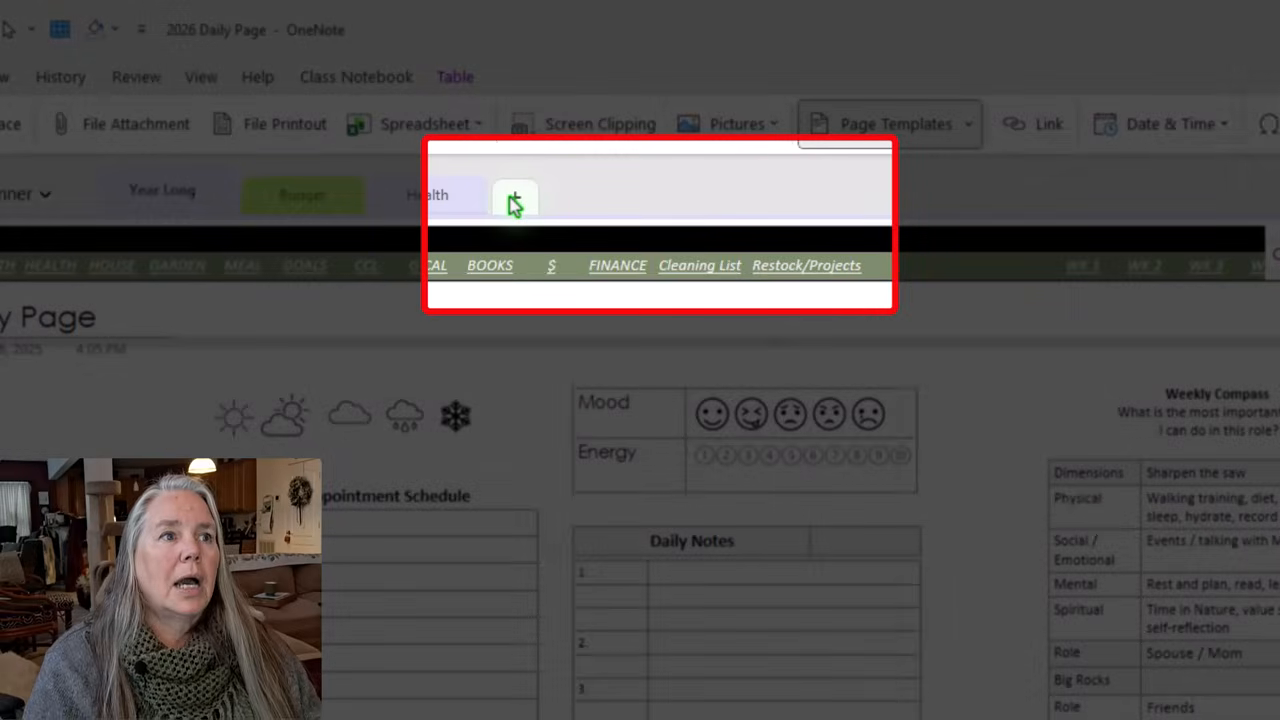
Add a new section named "Basic Month" to the planner notebook.
left_click(511, 200)
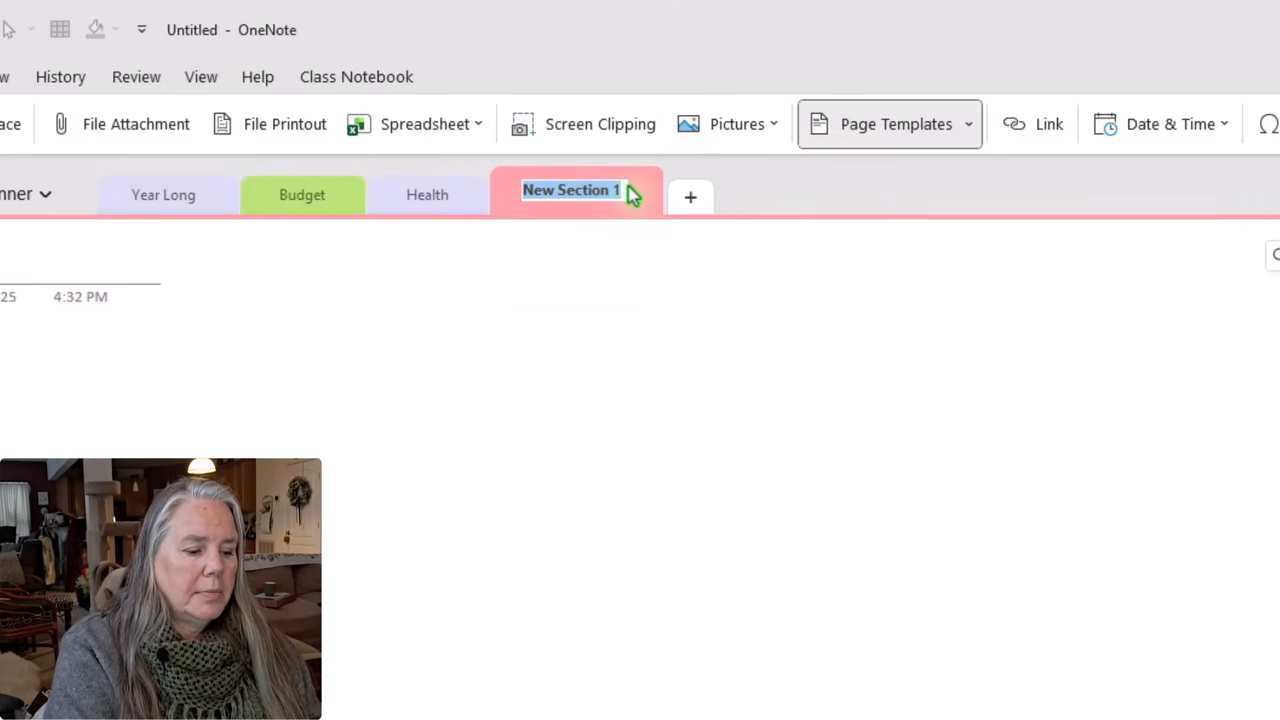
type("Basic ")
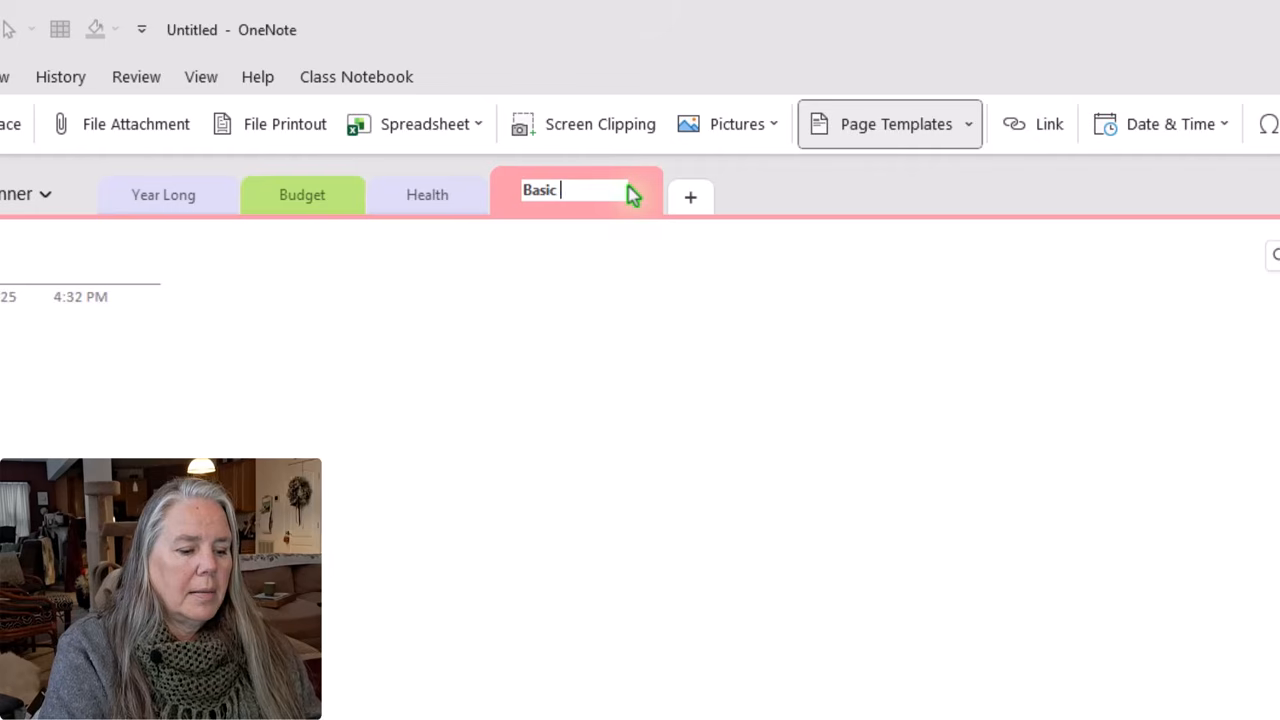
type("Month")
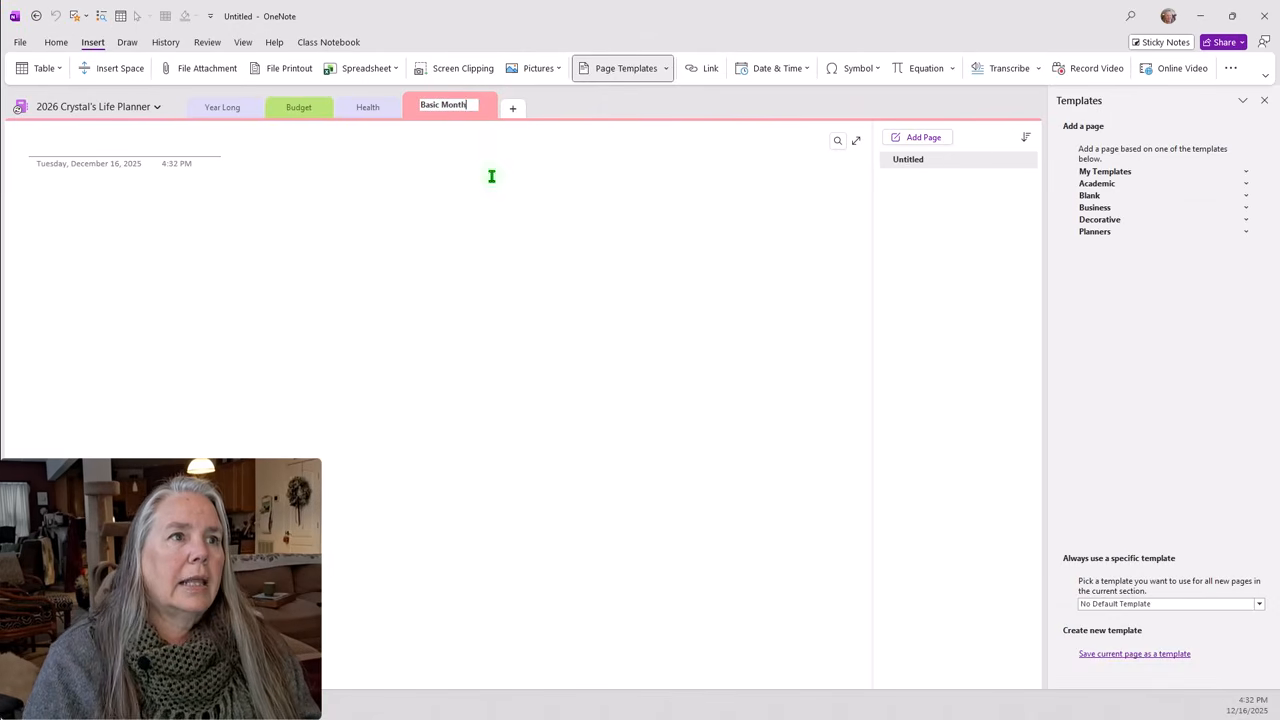
key("Return")
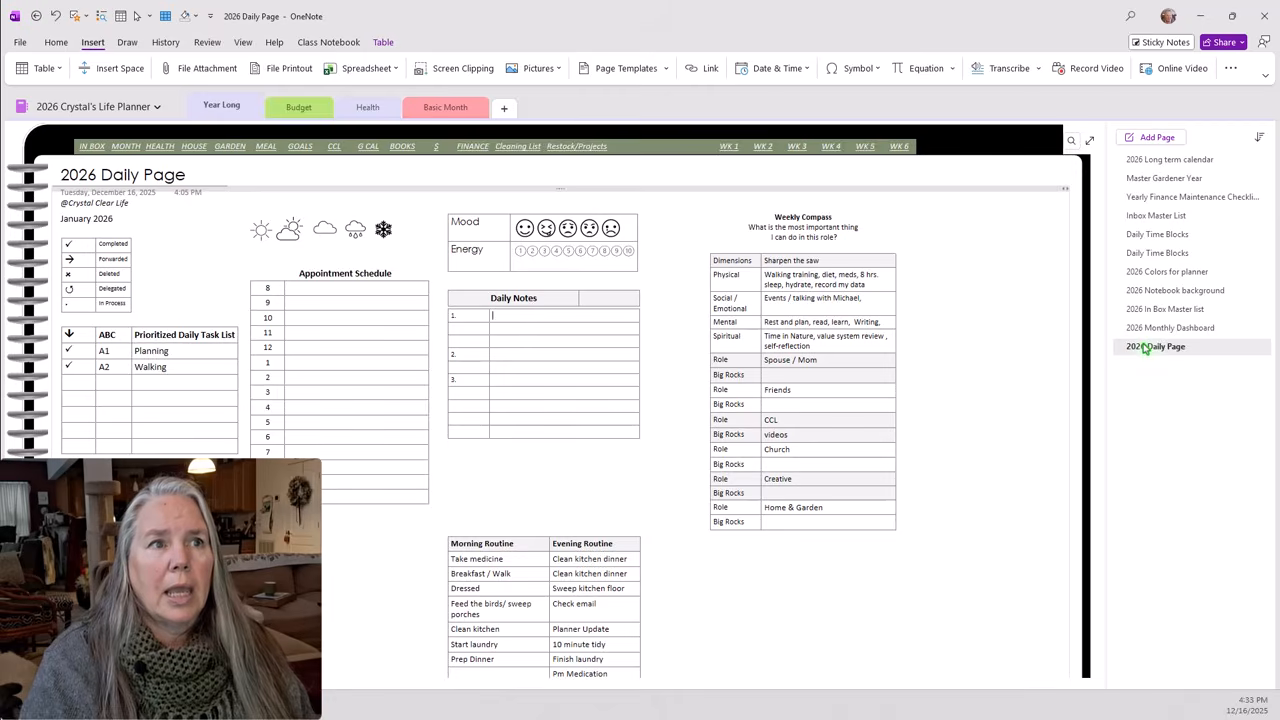
Move the 2026 Daily Page from the Year Long section into the Basic Month section and open it there.
left_click_drag(1144, 347, 467, 112)
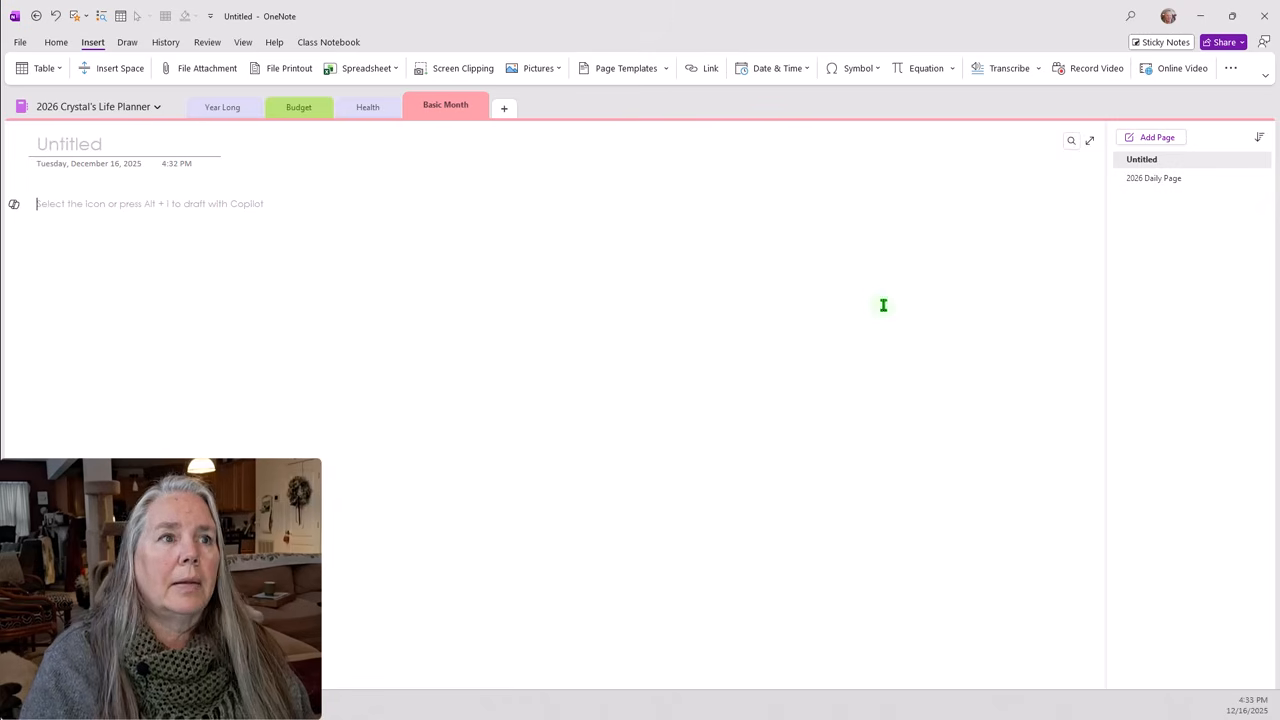
left_click(1166, 180)
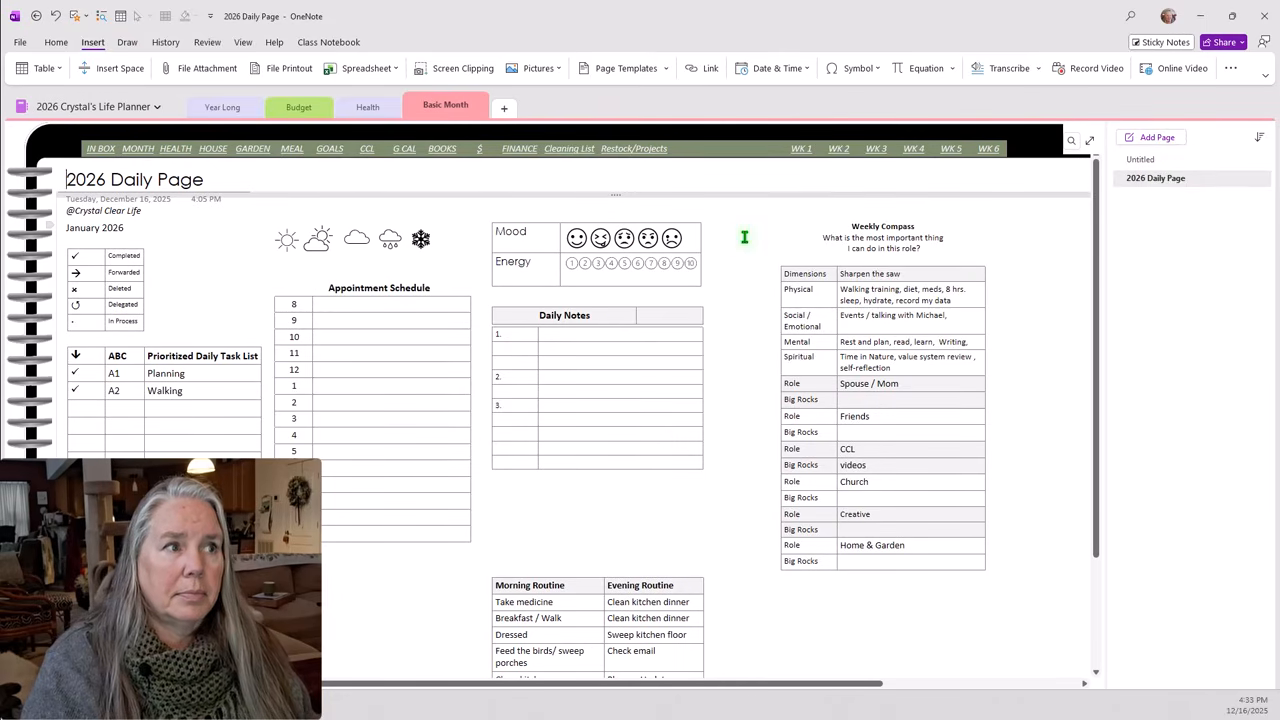
right_click(1159, 180)
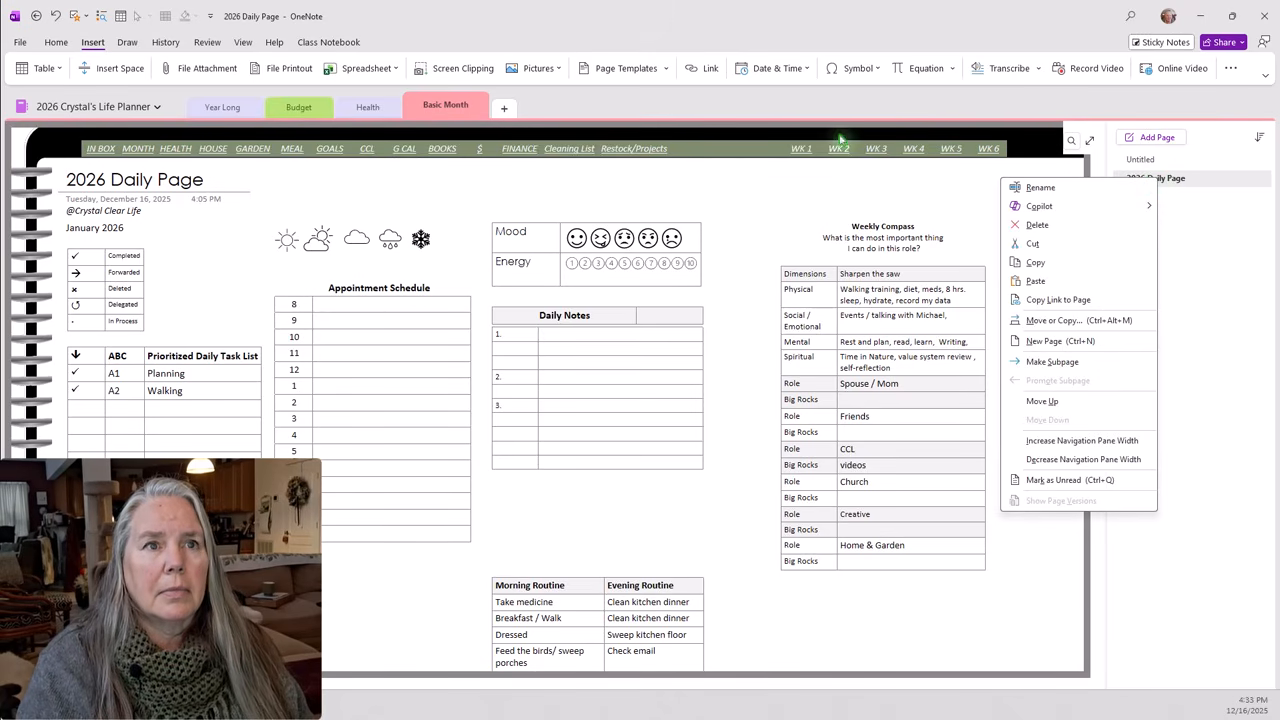
left_click(738, 97)
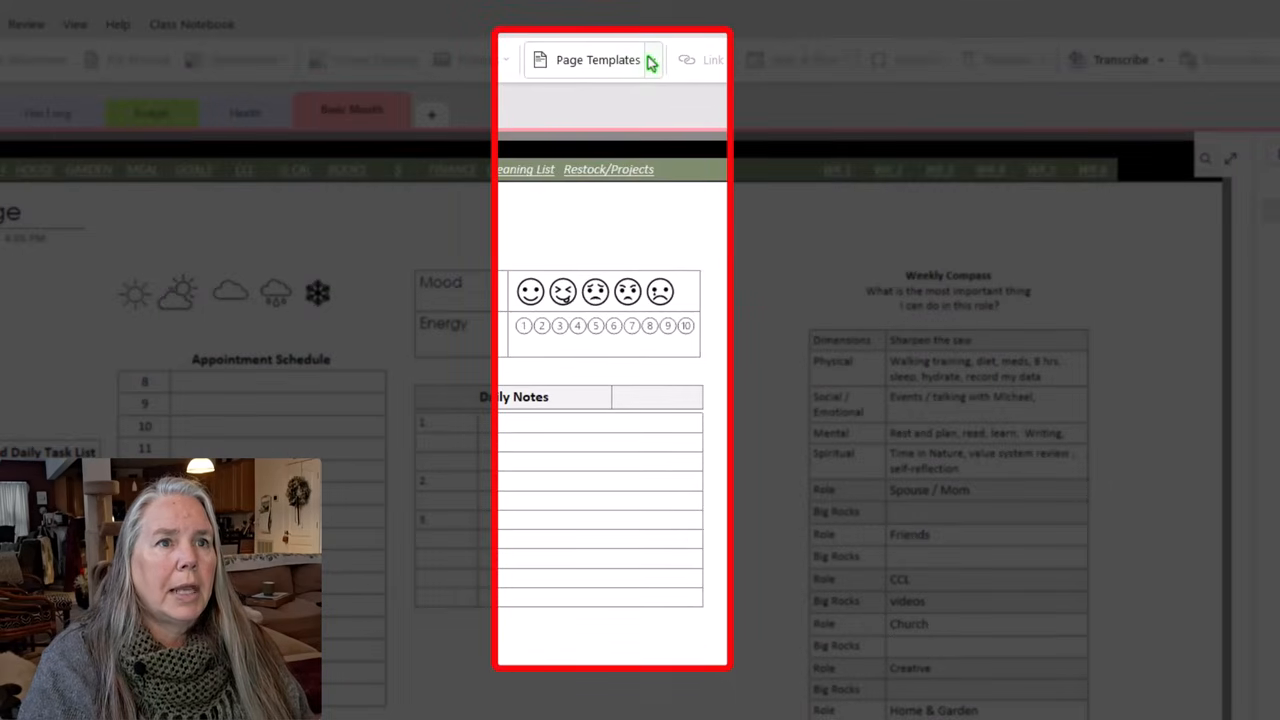
Save the current page as a template named "2026 Daily page" and make it the default for new pages in this section.
left_click(651, 60)
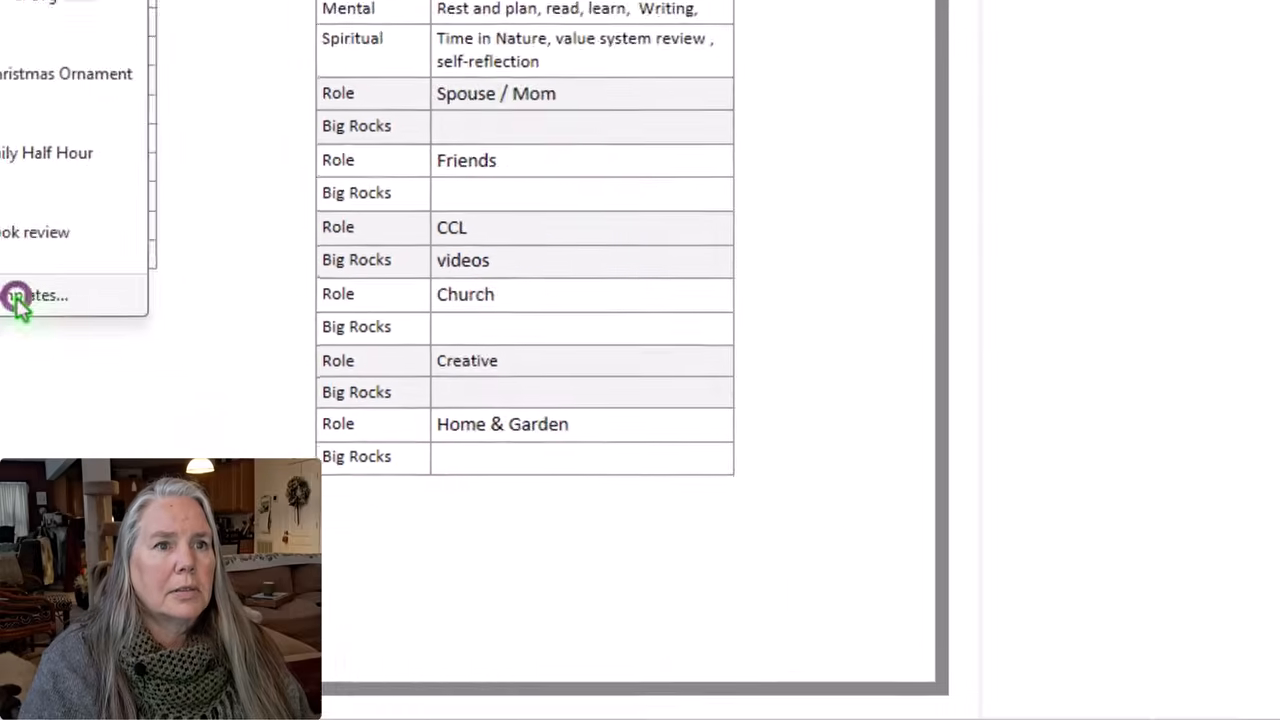
left_click(583, 614)
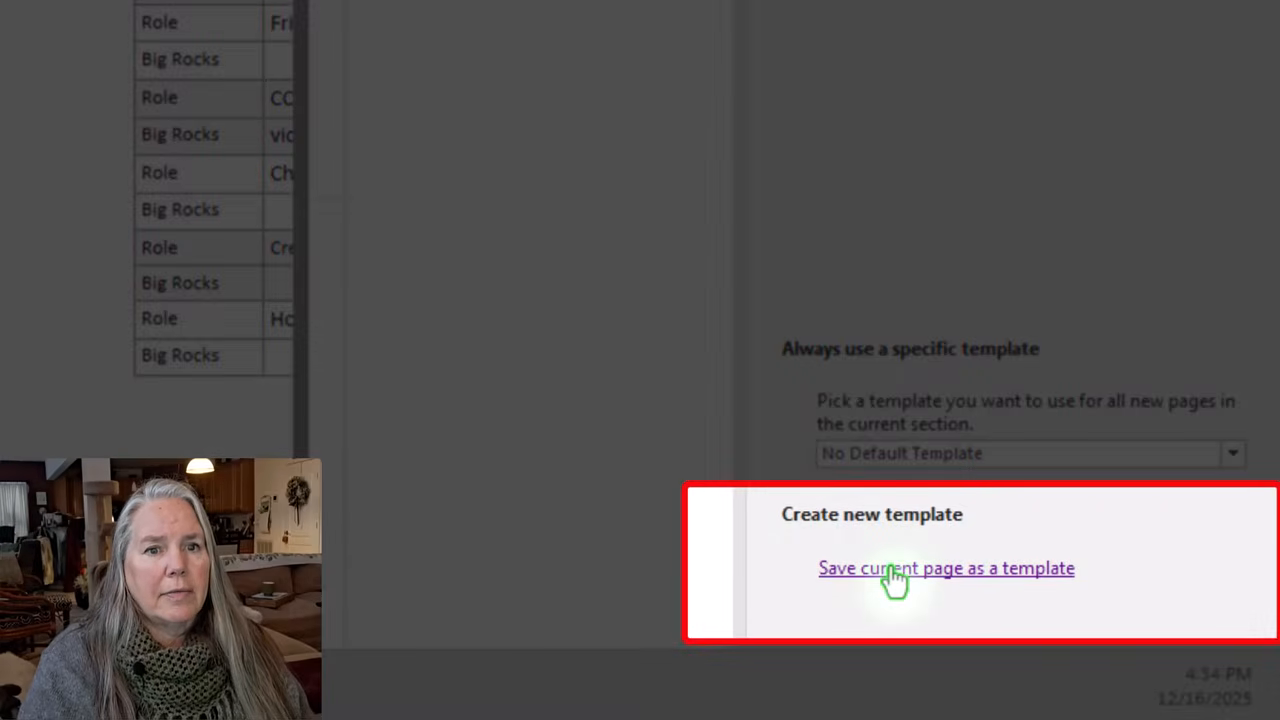
left_click(893, 578)
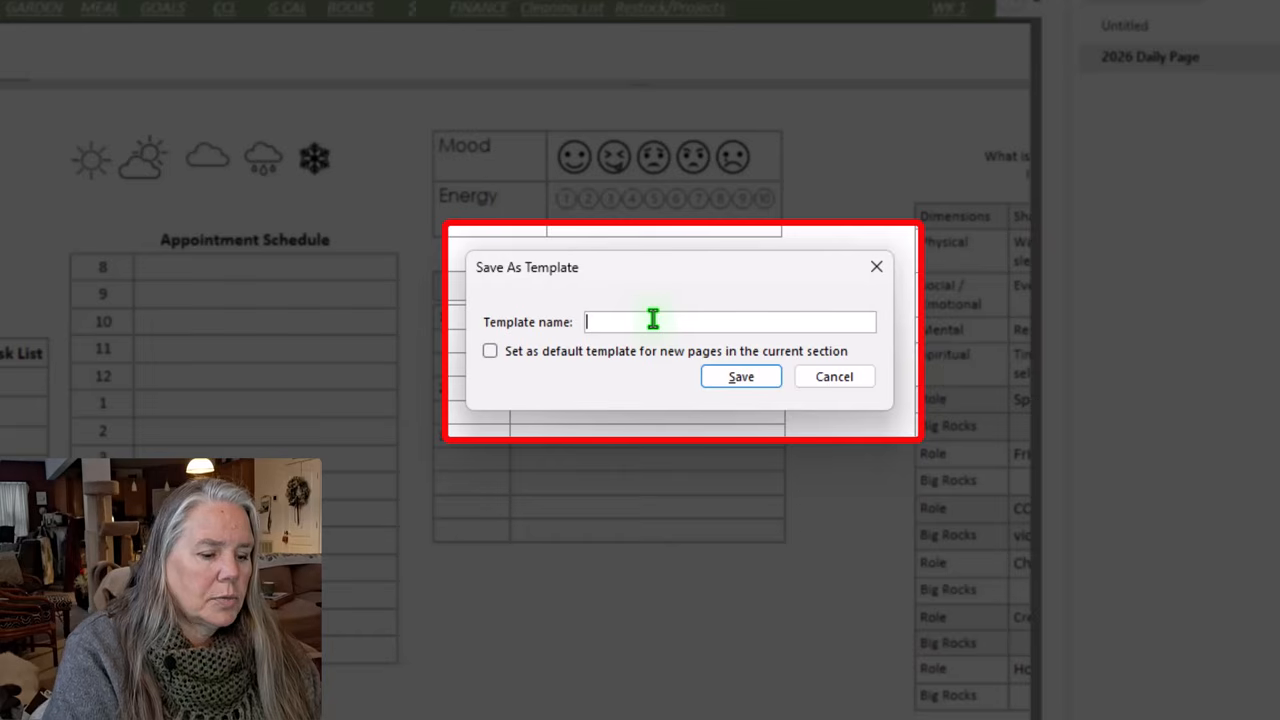
type("2026 ")
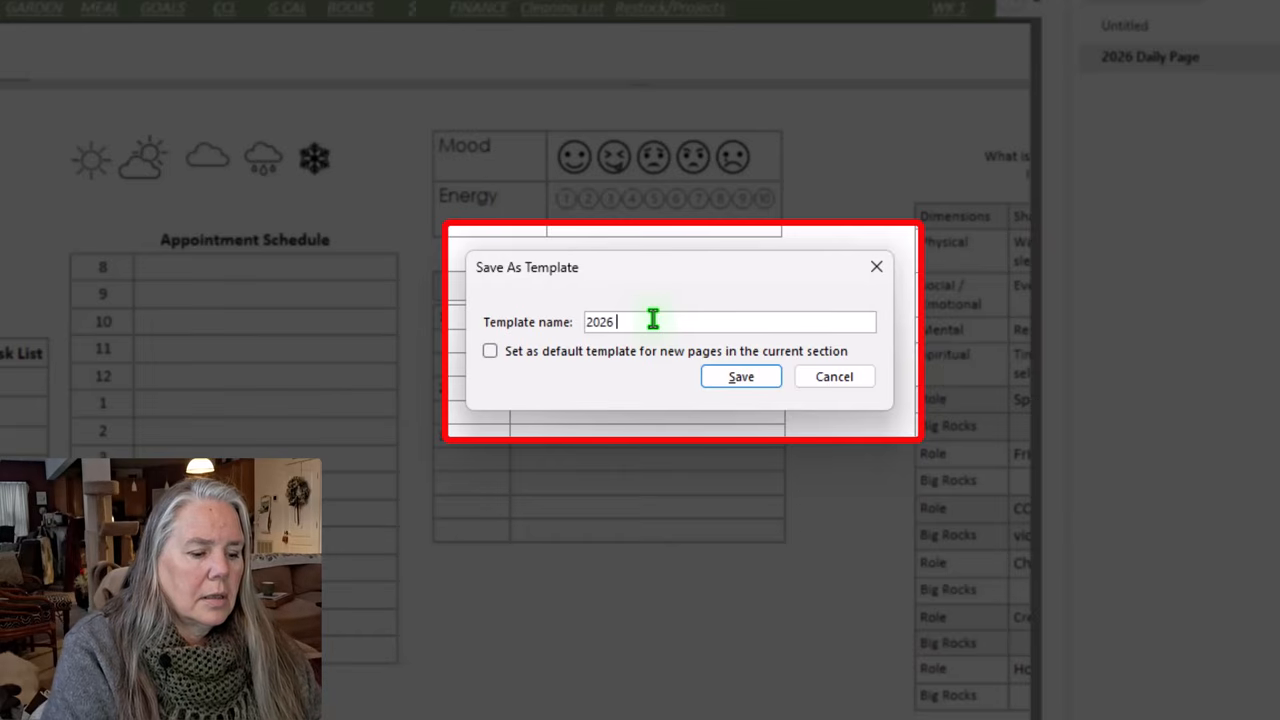
type("Daily")
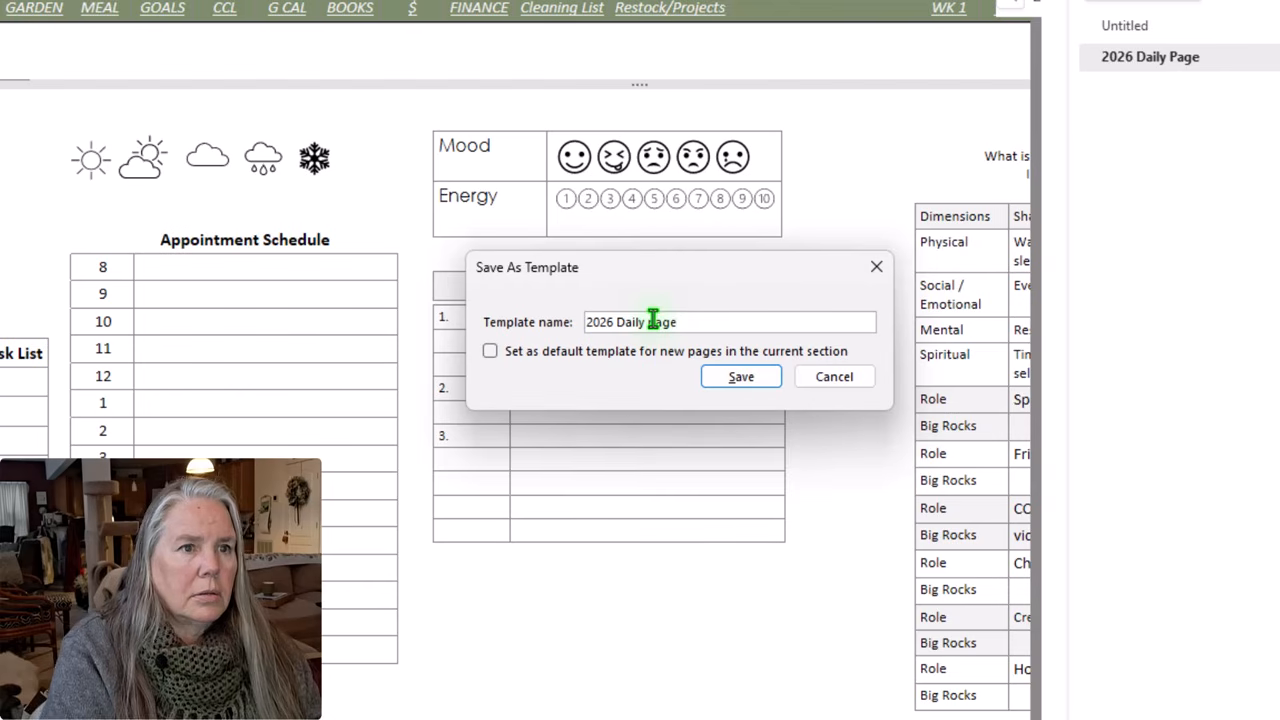
type(" page")
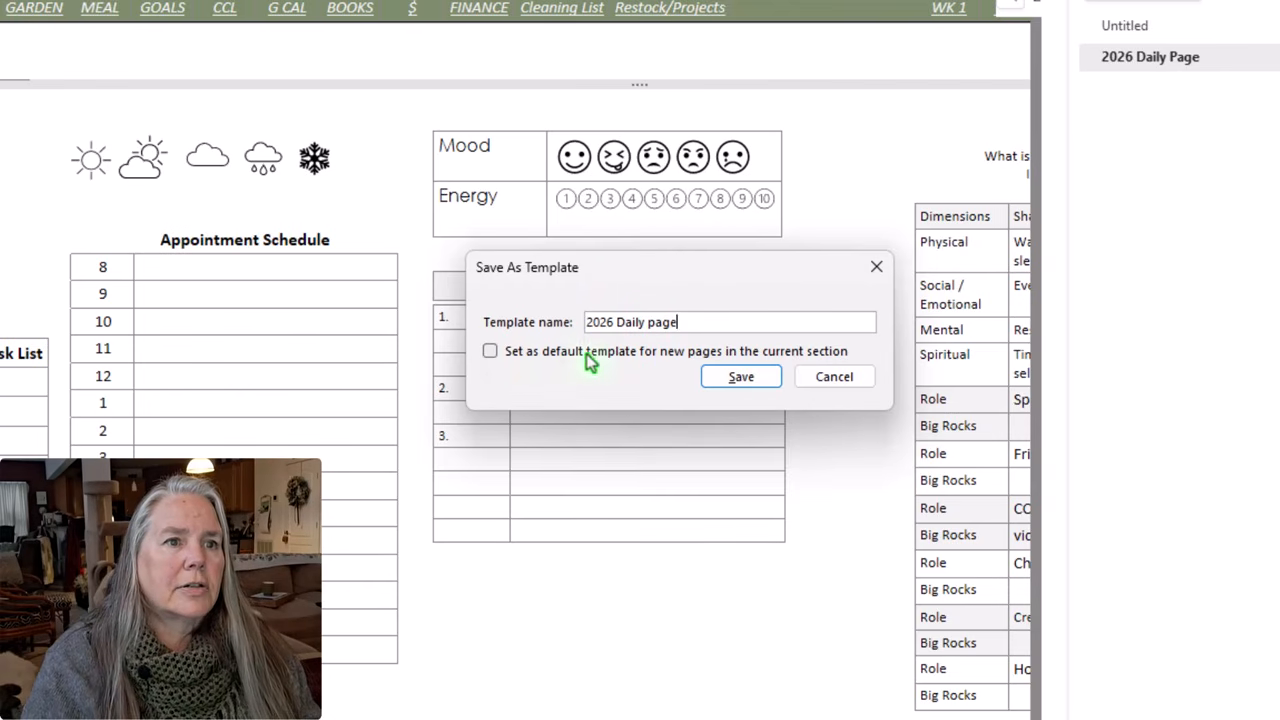
left_click(490, 354)
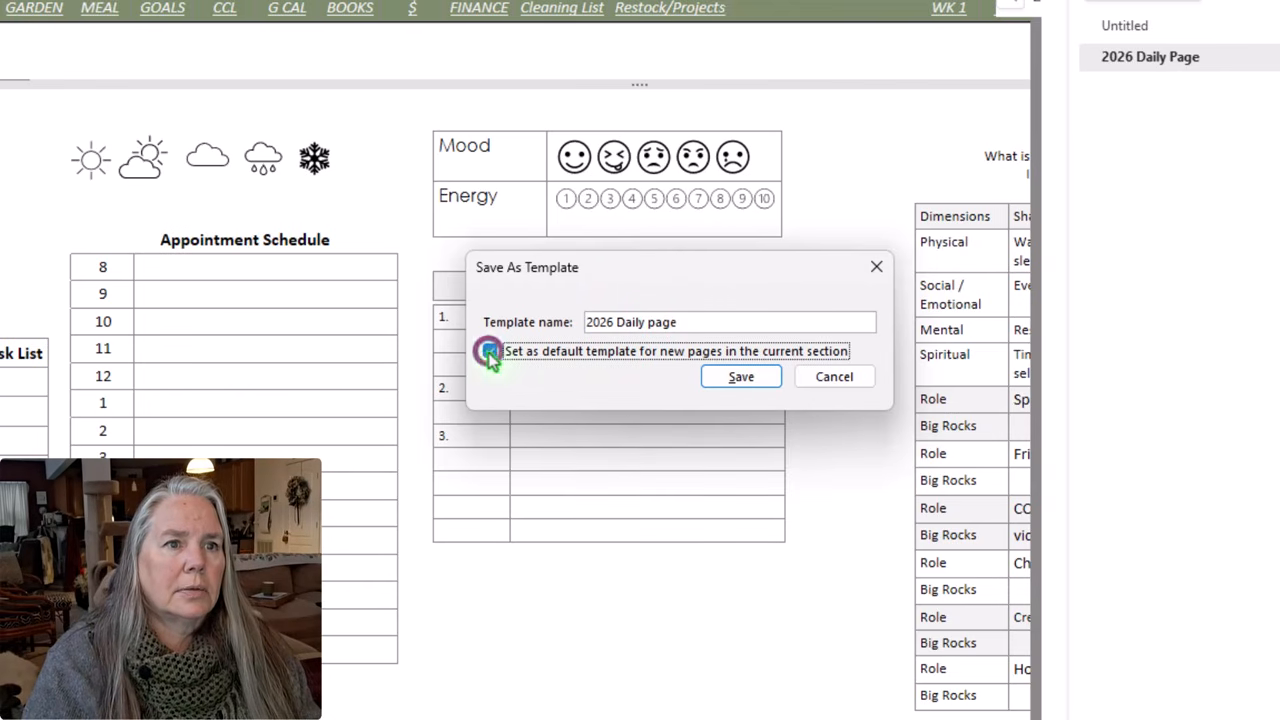
left_click(760, 380)
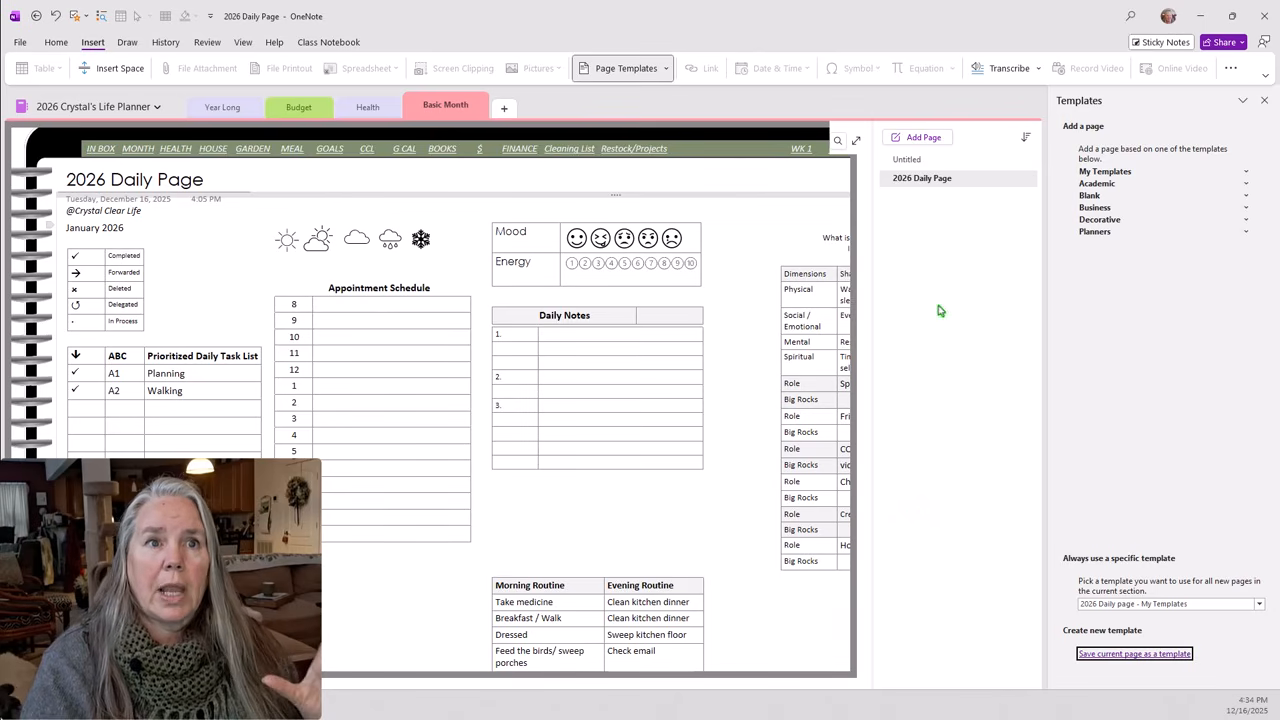
Insert a table with one column and six rows on the Untitled page of the Basic Month section.
left_click(910, 163)
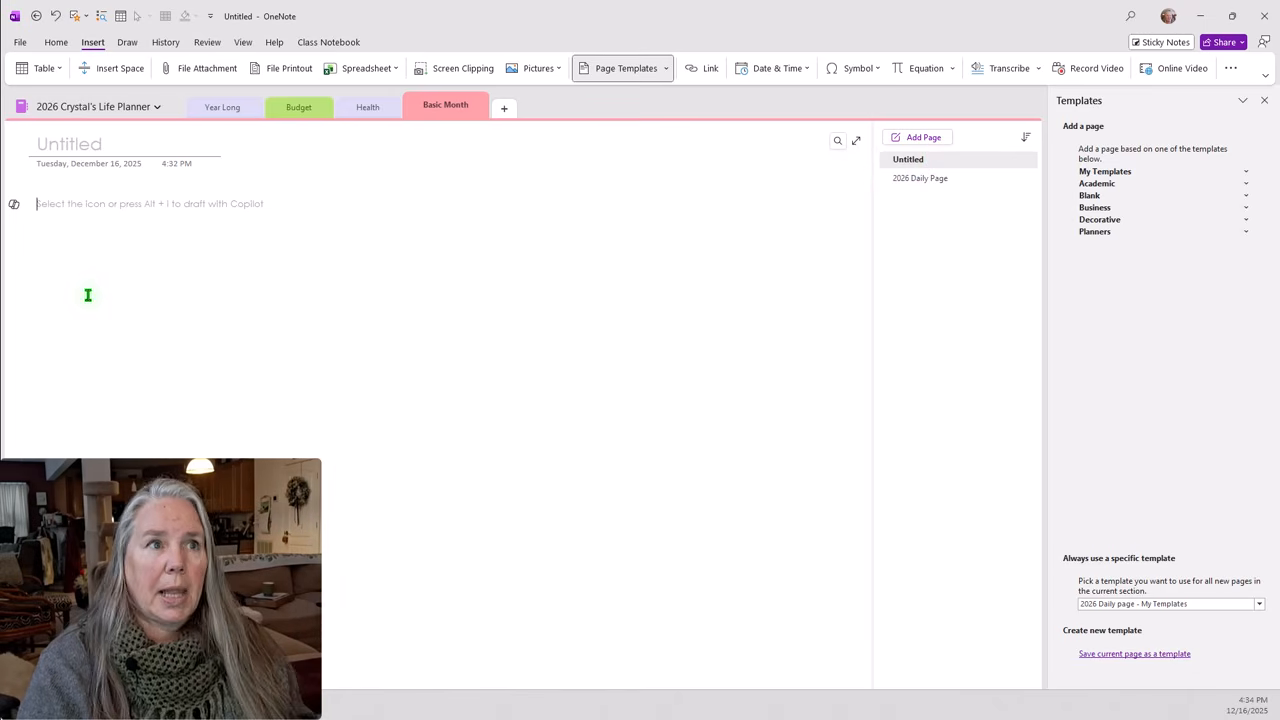
left_click(40, 68)
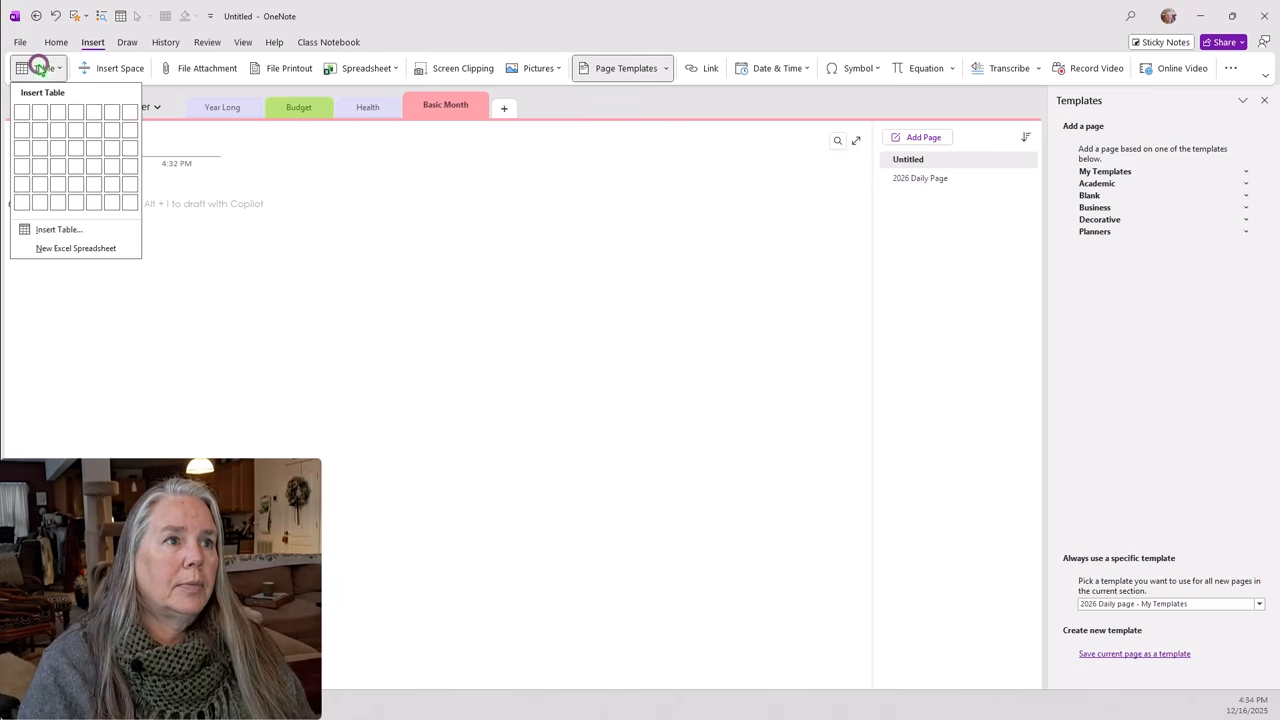
left_click(22, 204)
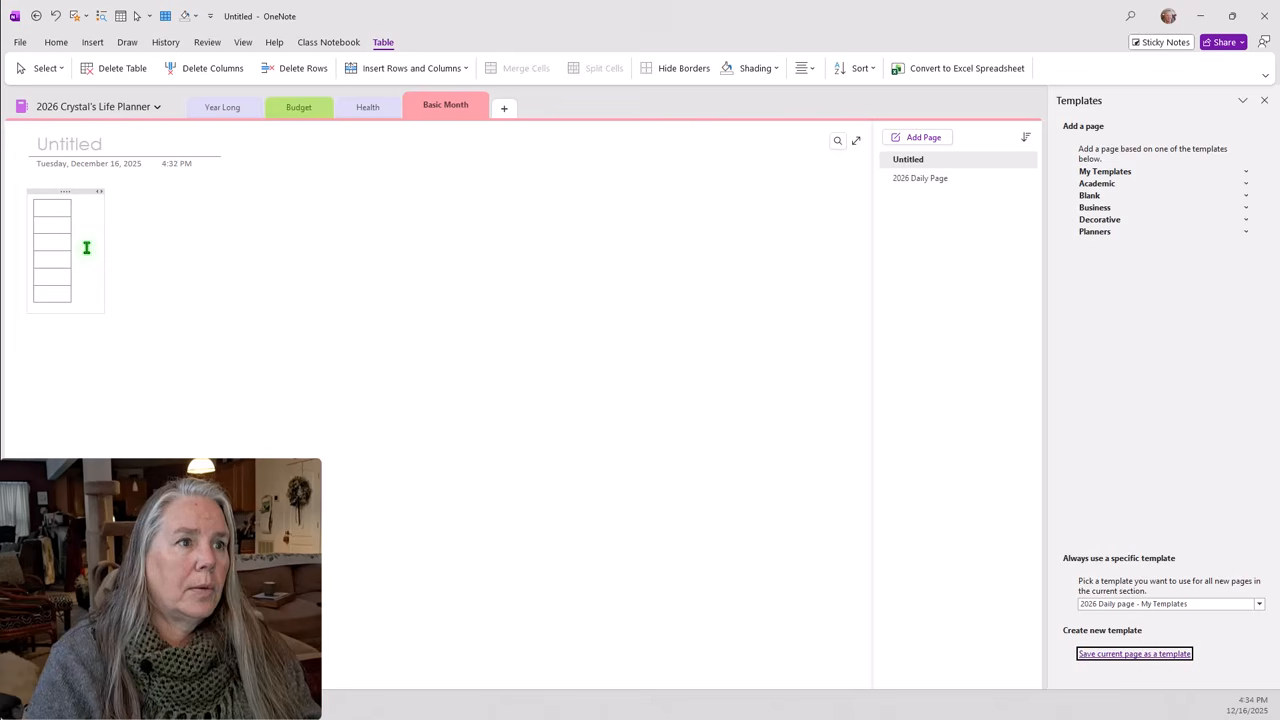
Number the table's six cells 1 through 6, one number per row.
left_click(49, 208)
type("1")
left_click(61, 227)
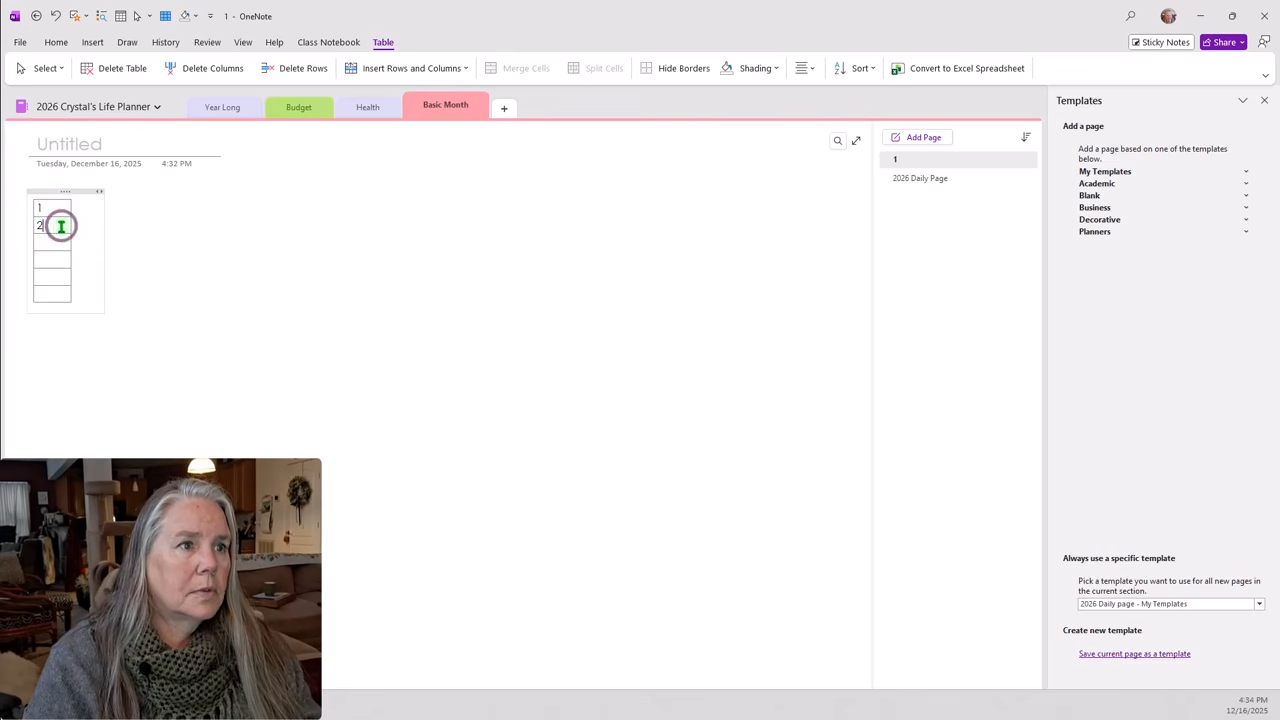
type("2")
left_click(50, 242)
type("3")
left_click(49, 265)
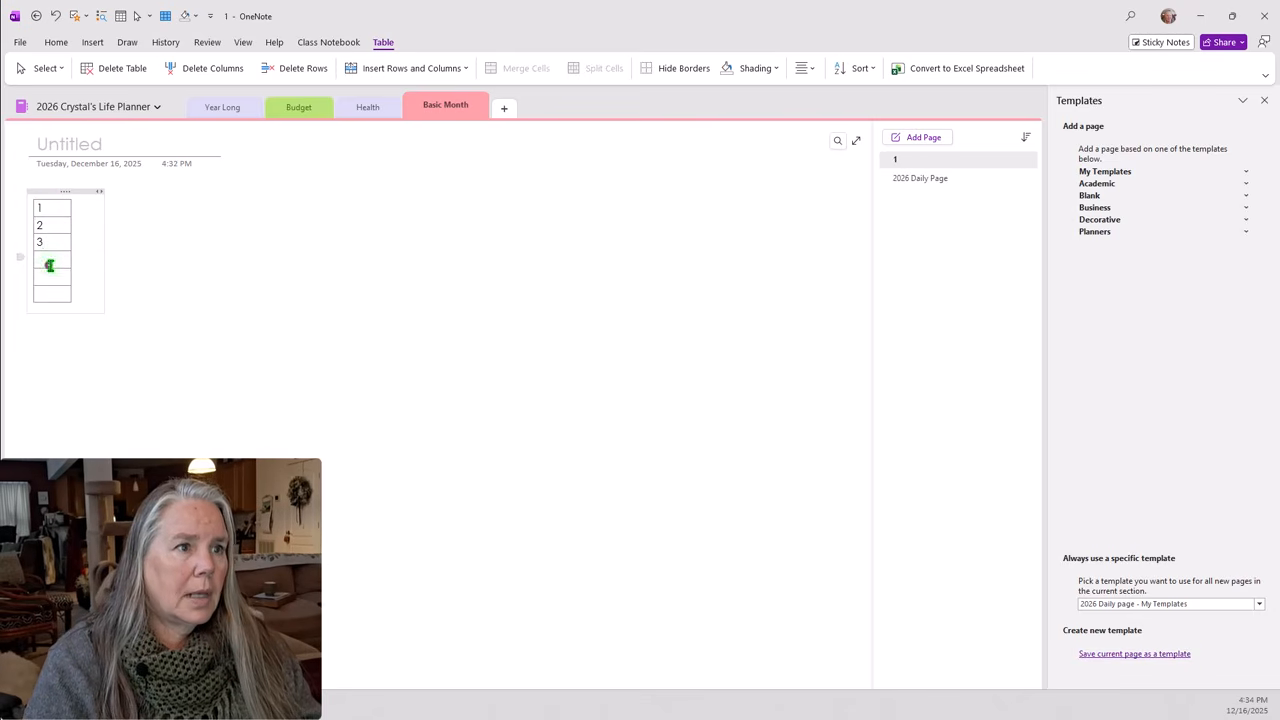
type("4")
left_click(43, 277)
type("5")
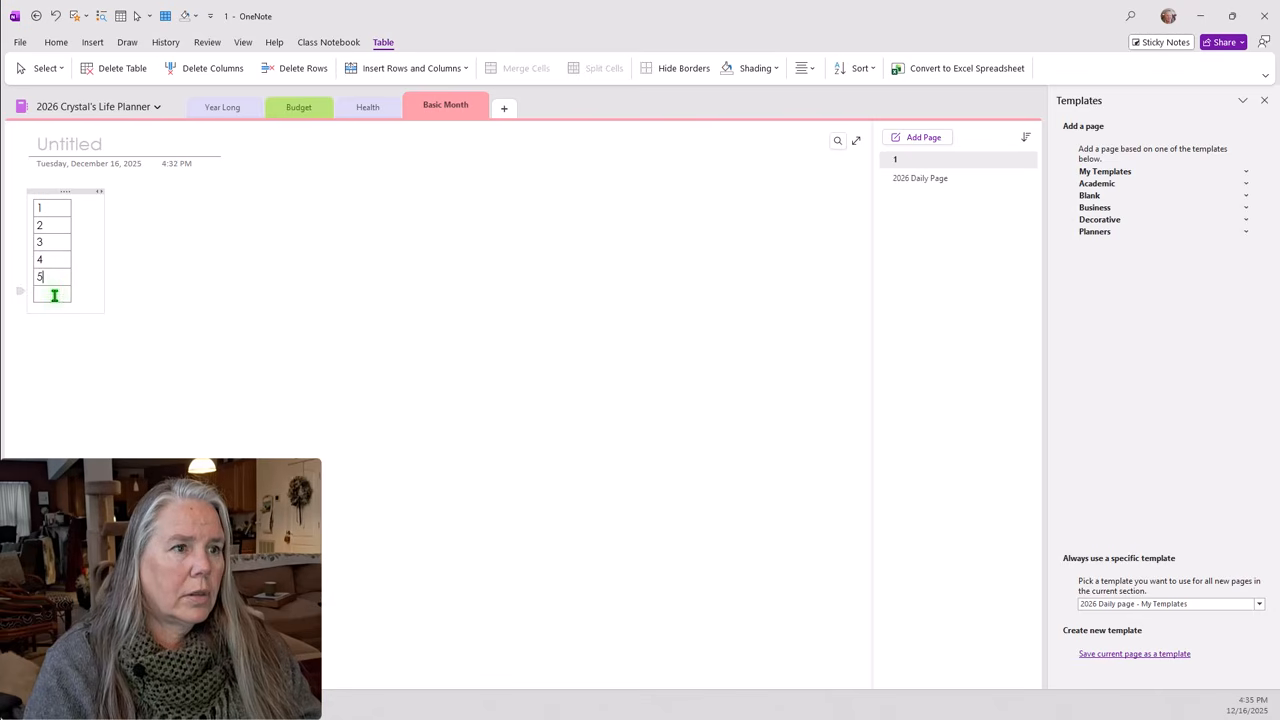
left_click(54, 296)
type("6 ")
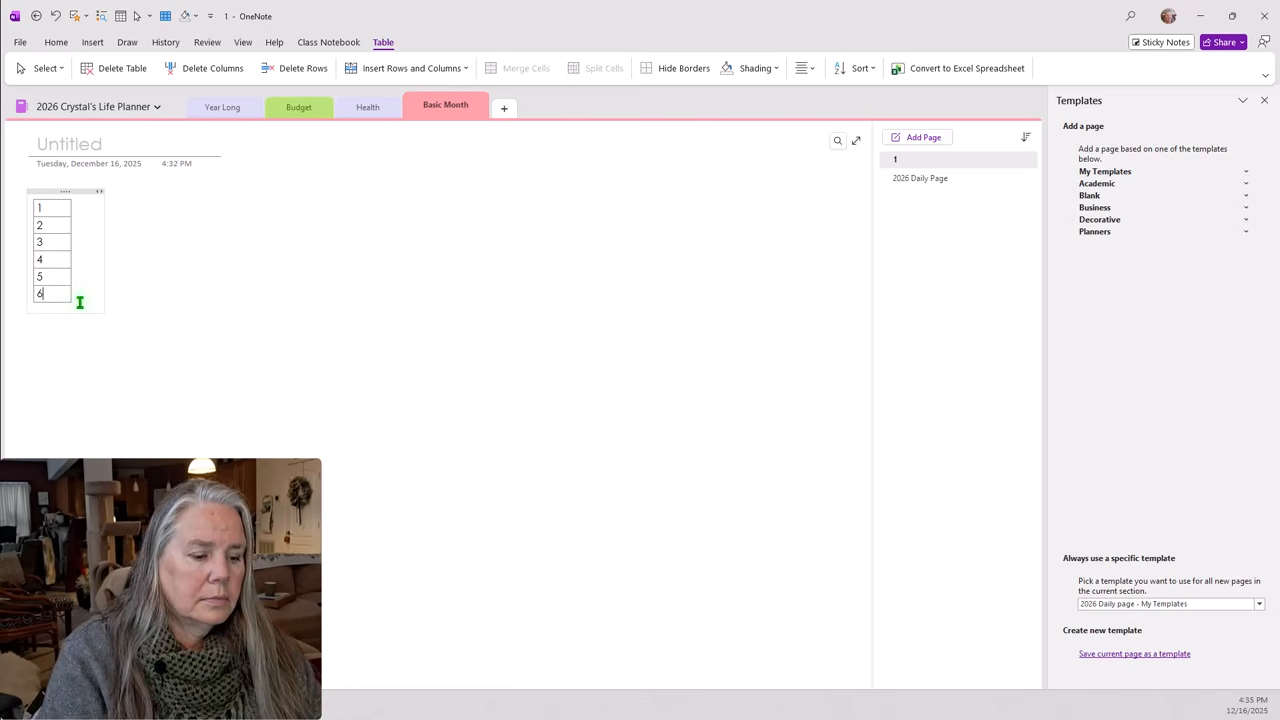
Extend the one-column table with new rows numbered 7 through 31.
type("7")
key("Return")
type("8")
key("Return")
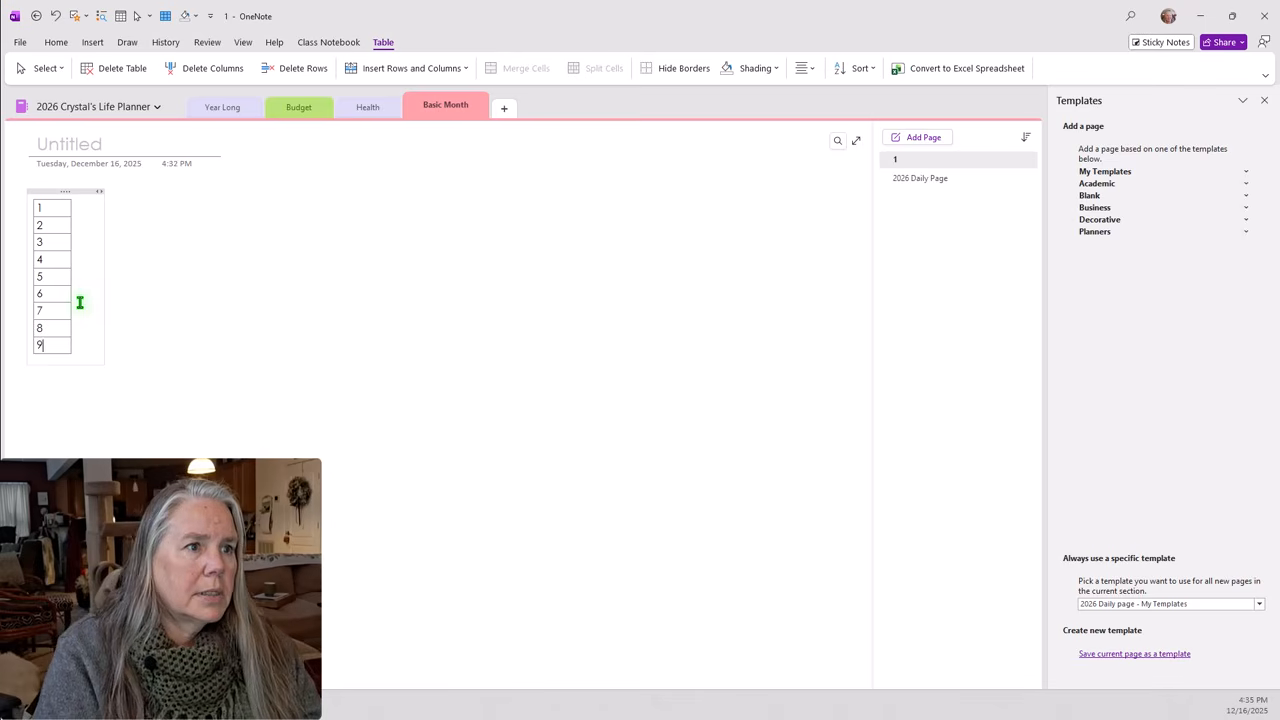
key("Return")
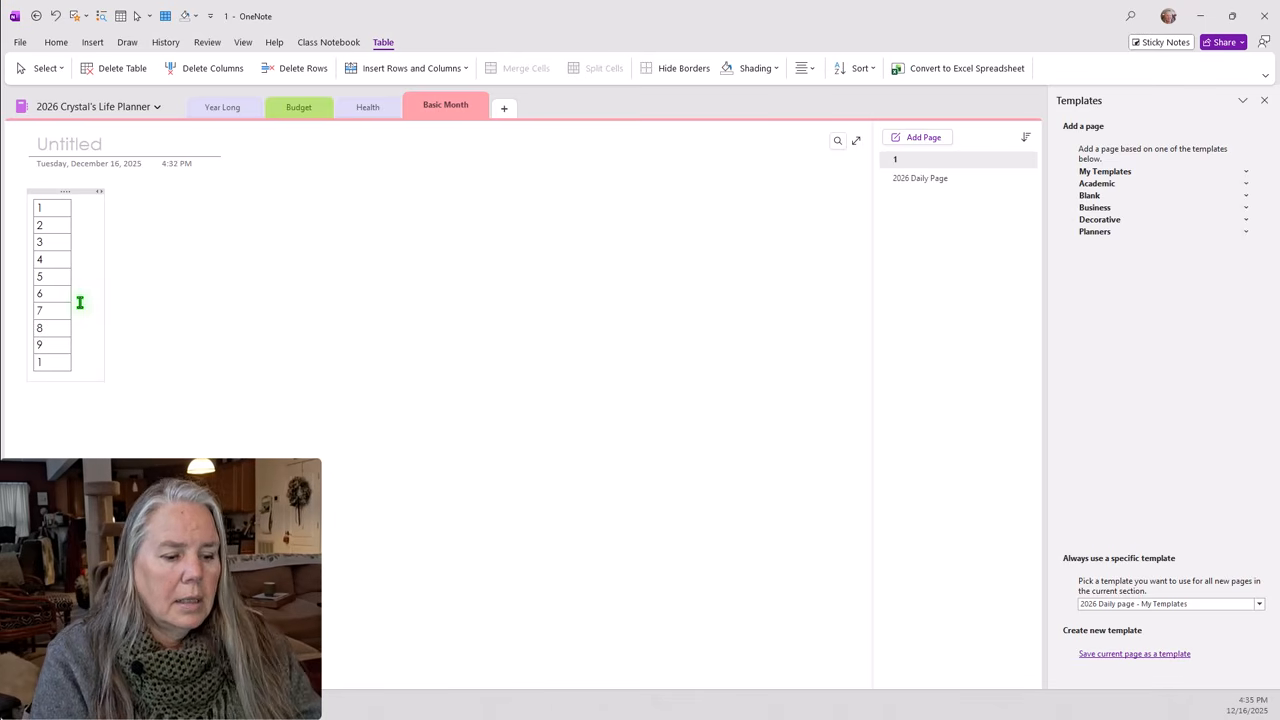
type("10")
key("Return")
type("11")
key("Return")
type("12")
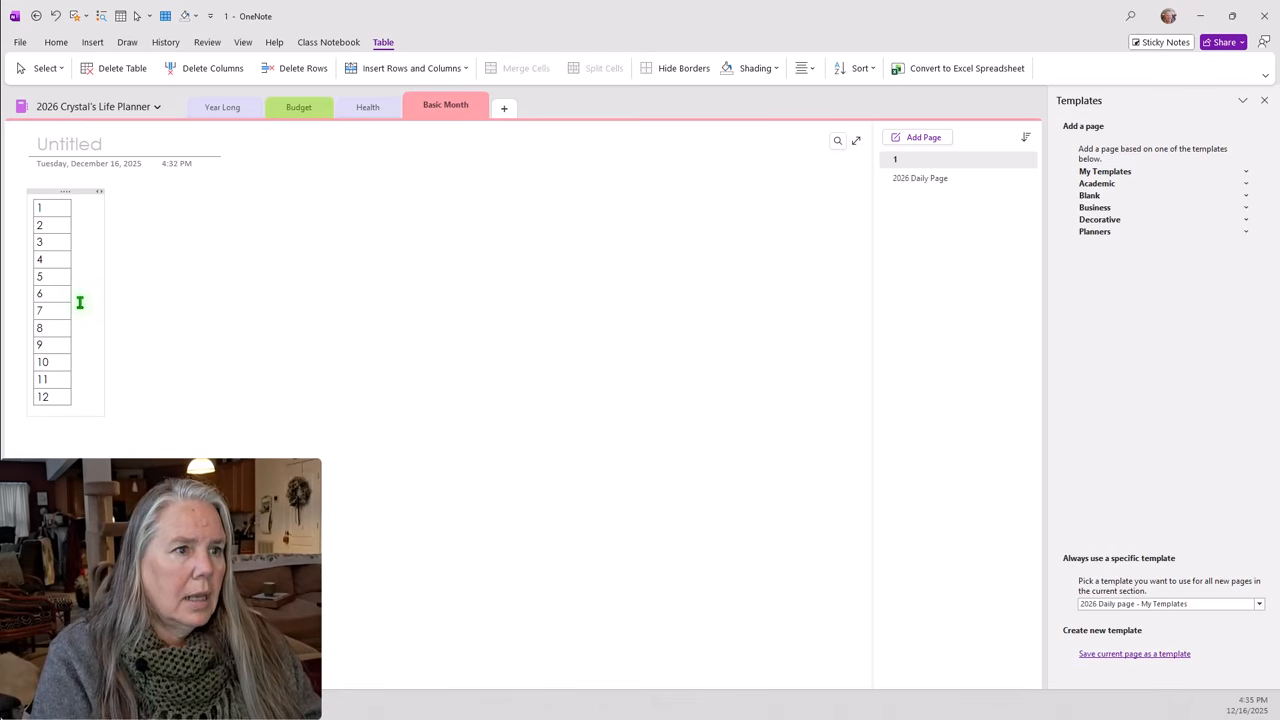
type("3")
key("Return")
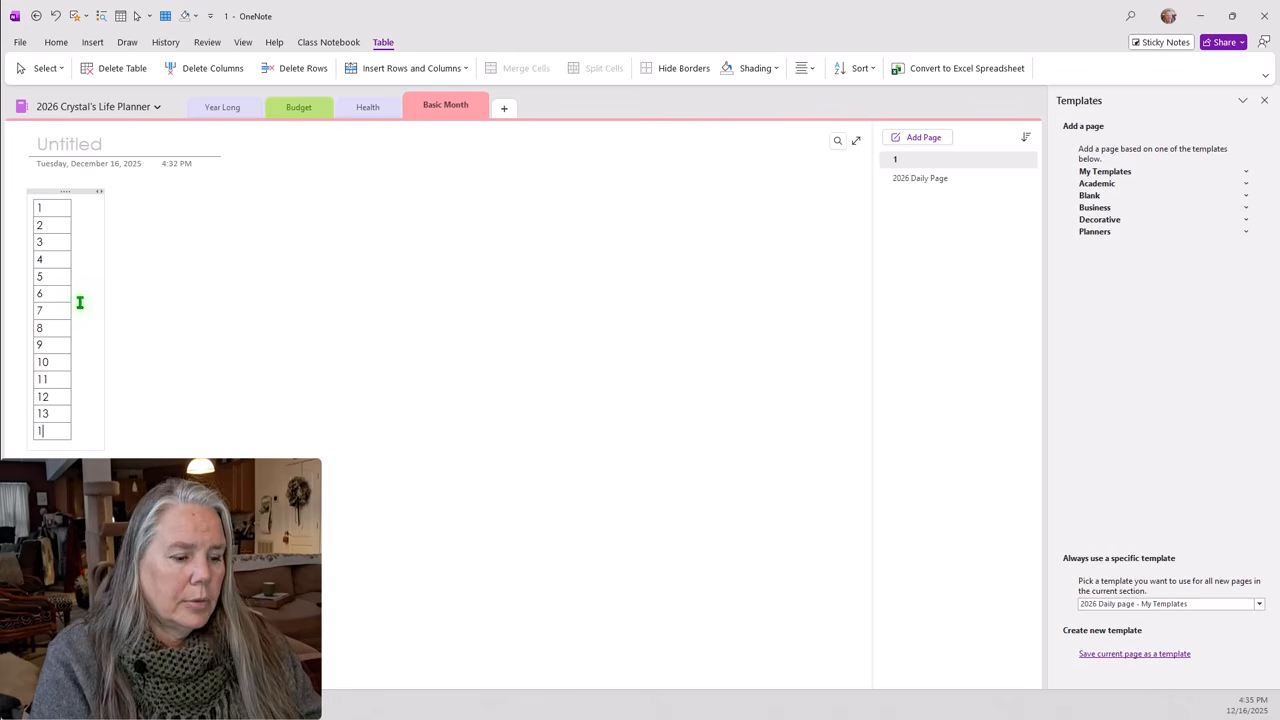
type("14")
key("Return")
type("15")
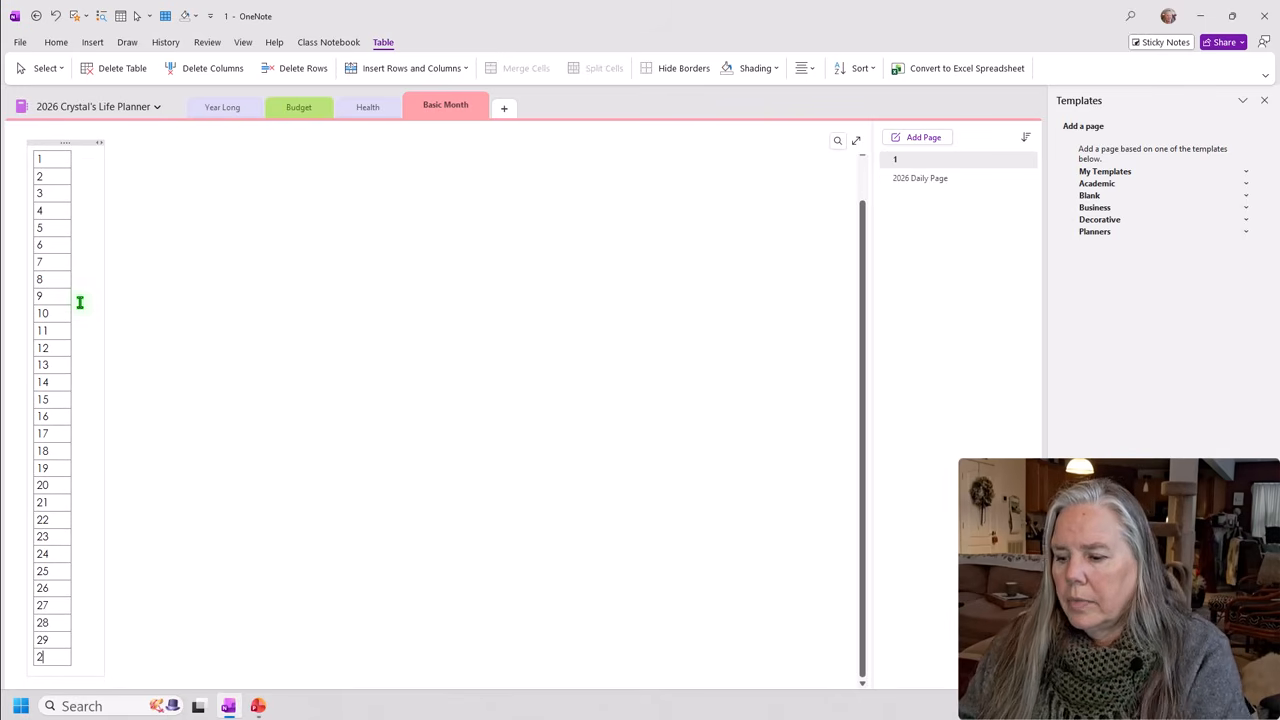
key("BackSpace")
type("30")
key("Tab")
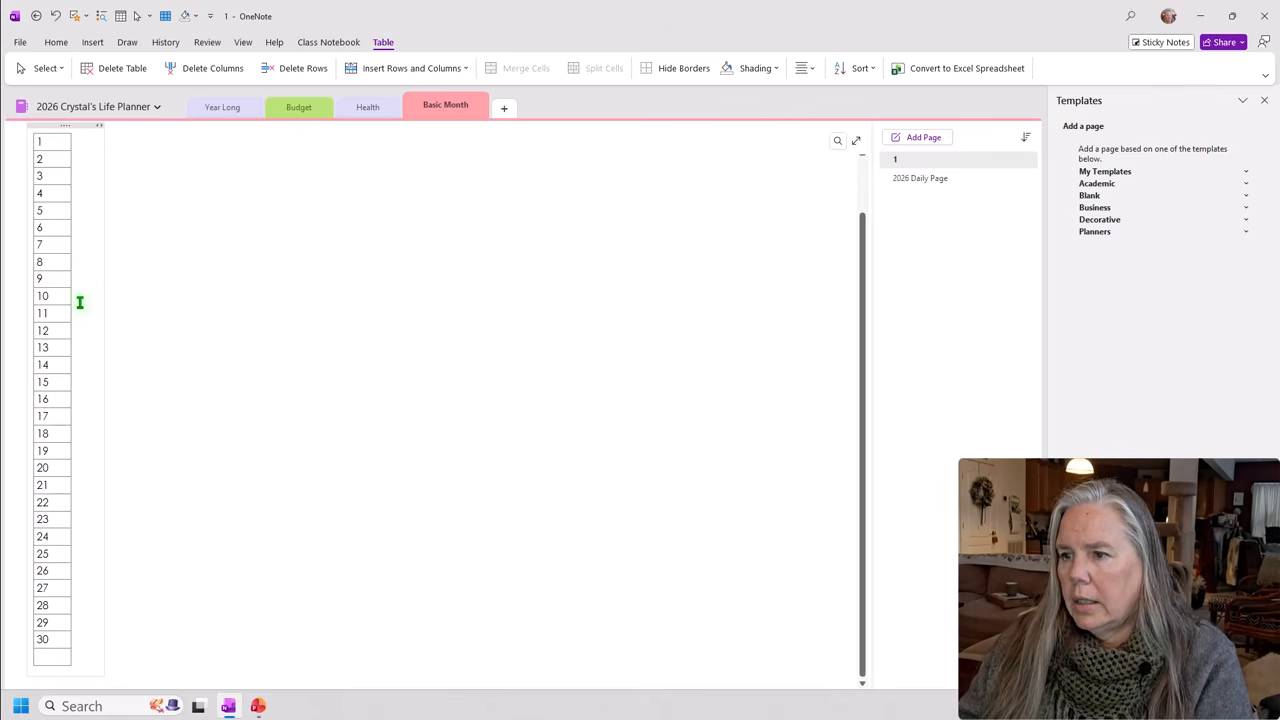
type("31")
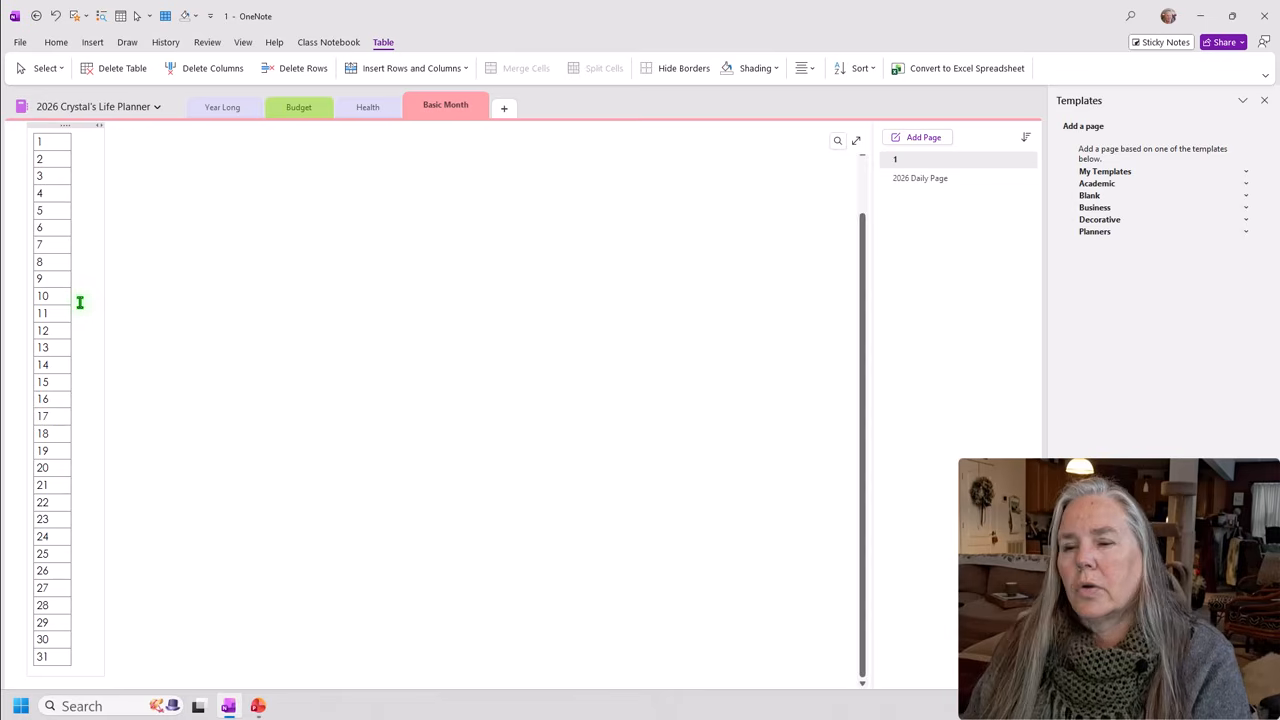
Create linked pages from all the numbered table cells, 1 through 31, and close the Templates pane.
left_click(146, 396)
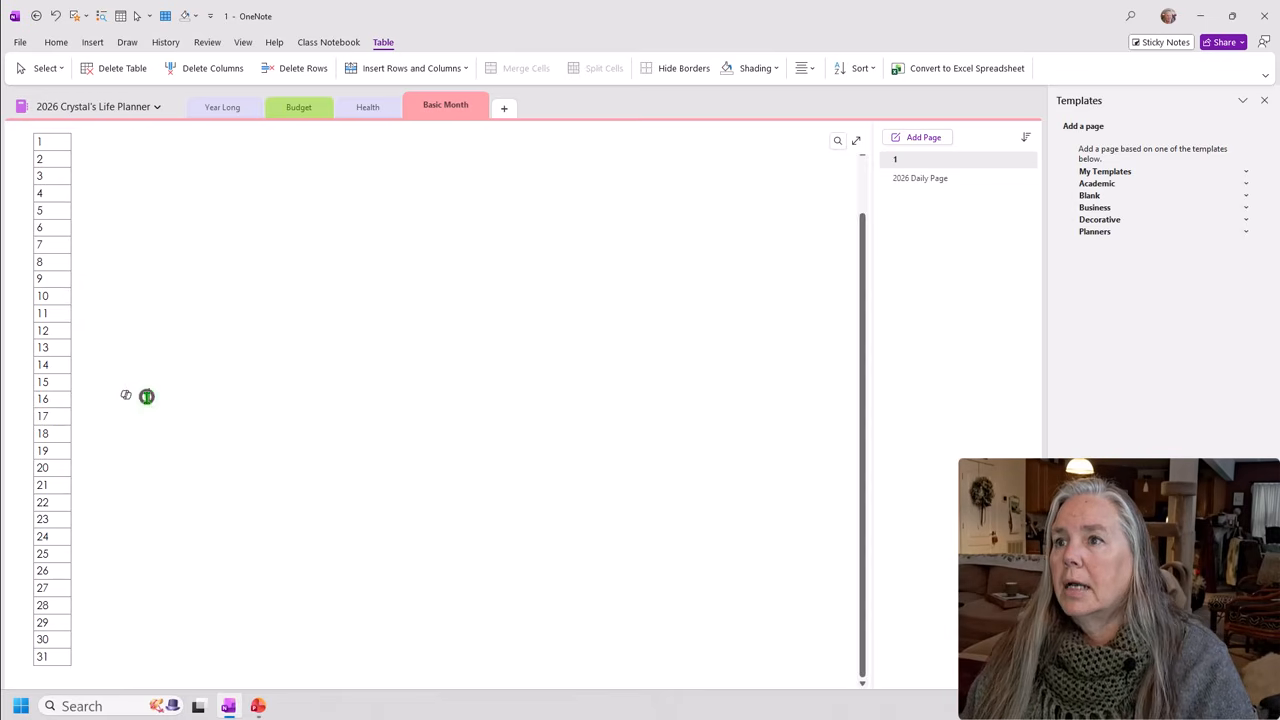
scroll(146, 396, "up", 1)
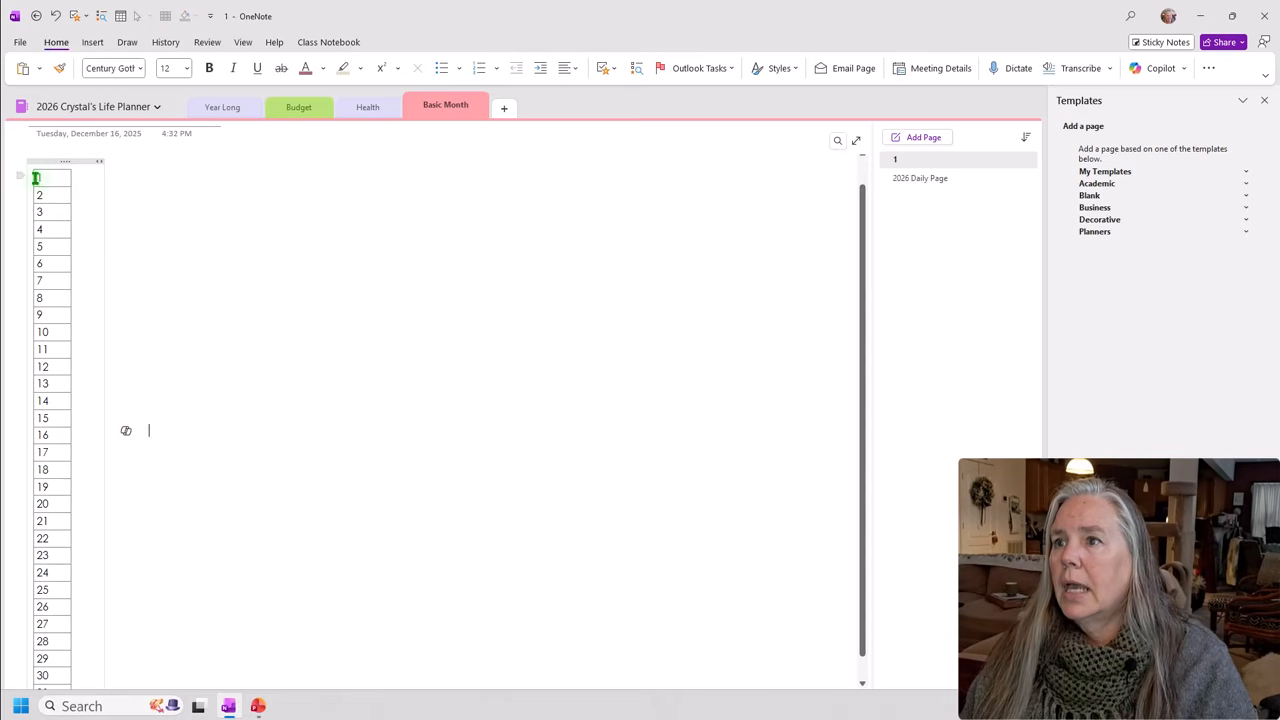
left_click_drag(35, 177, 62, 592)
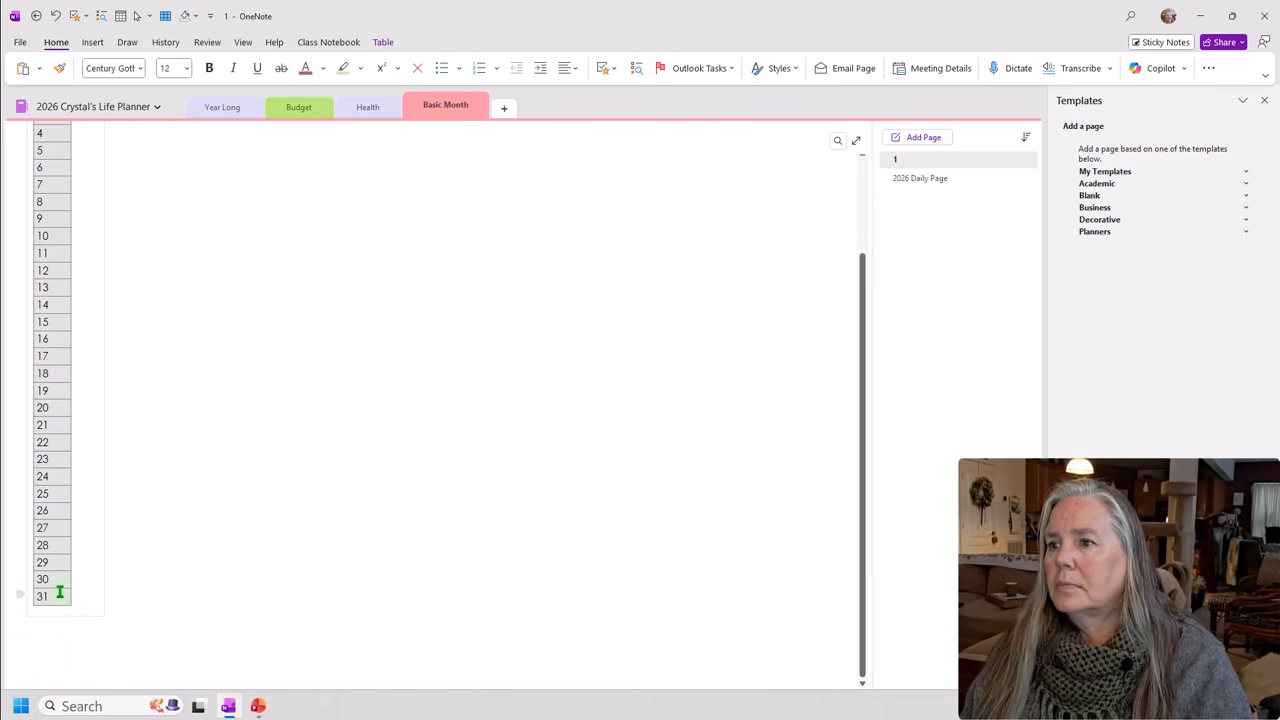
right_click(60, 593)
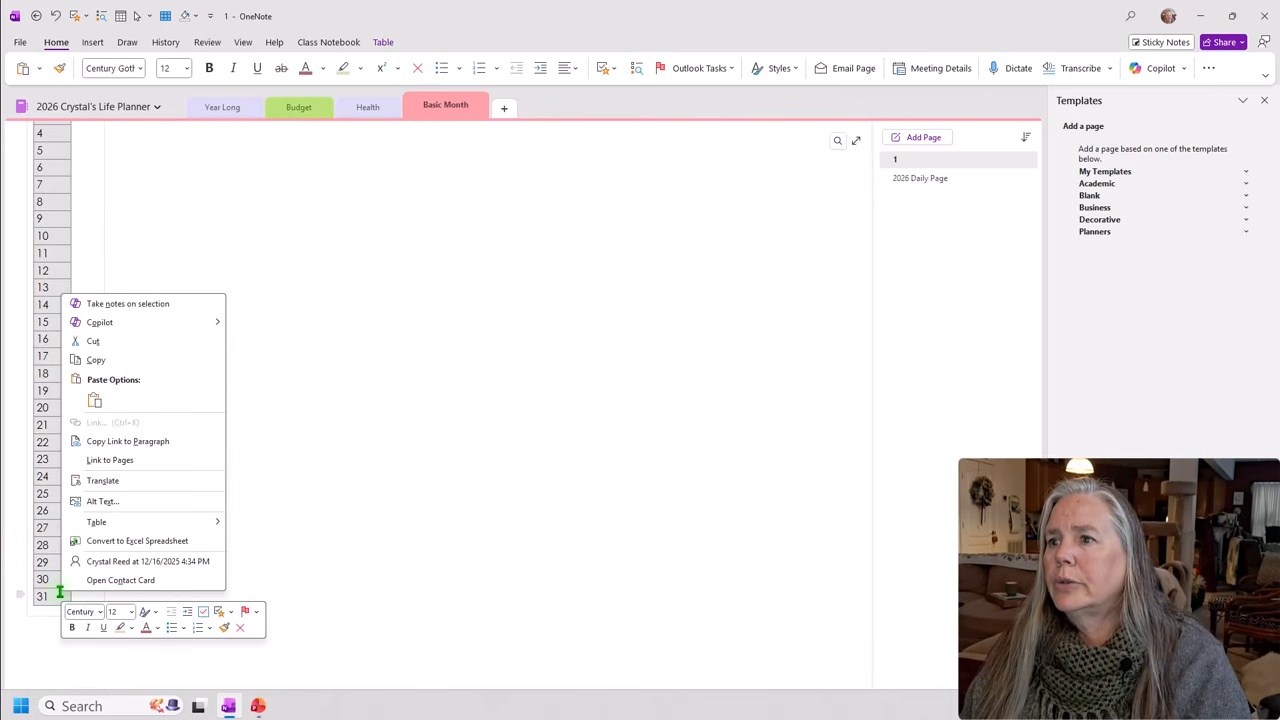
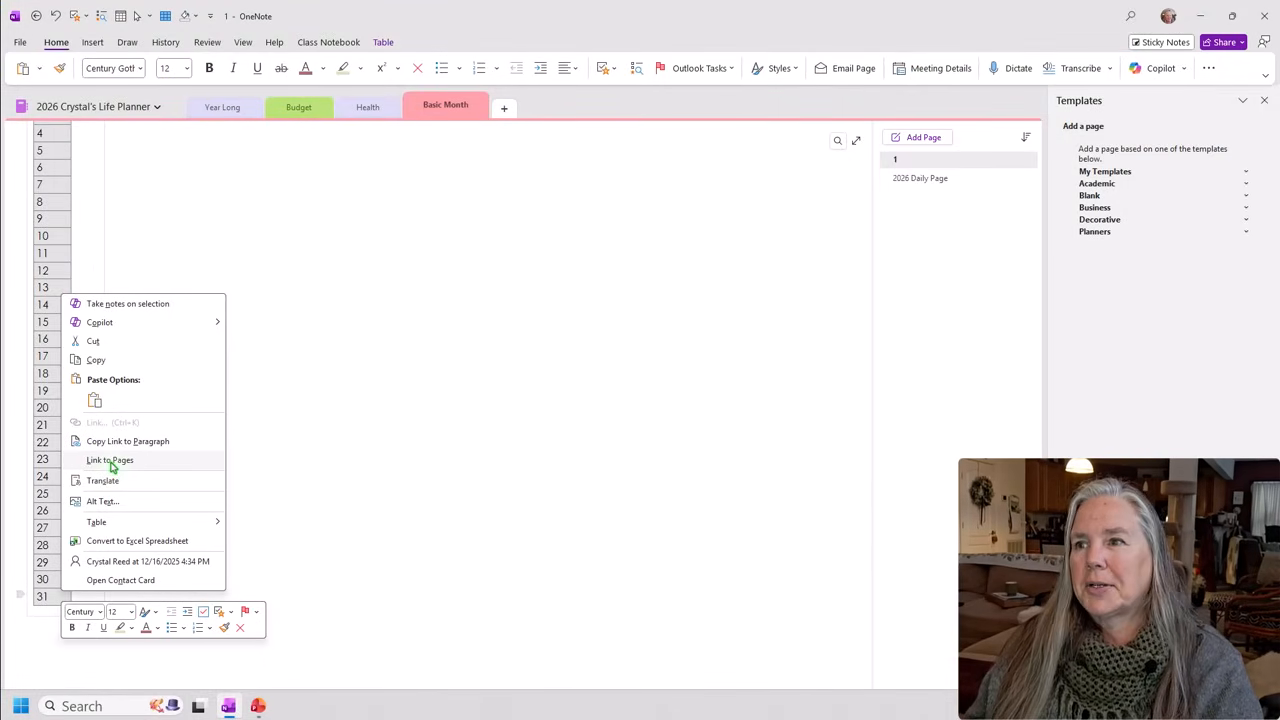
left_click(110, 462)
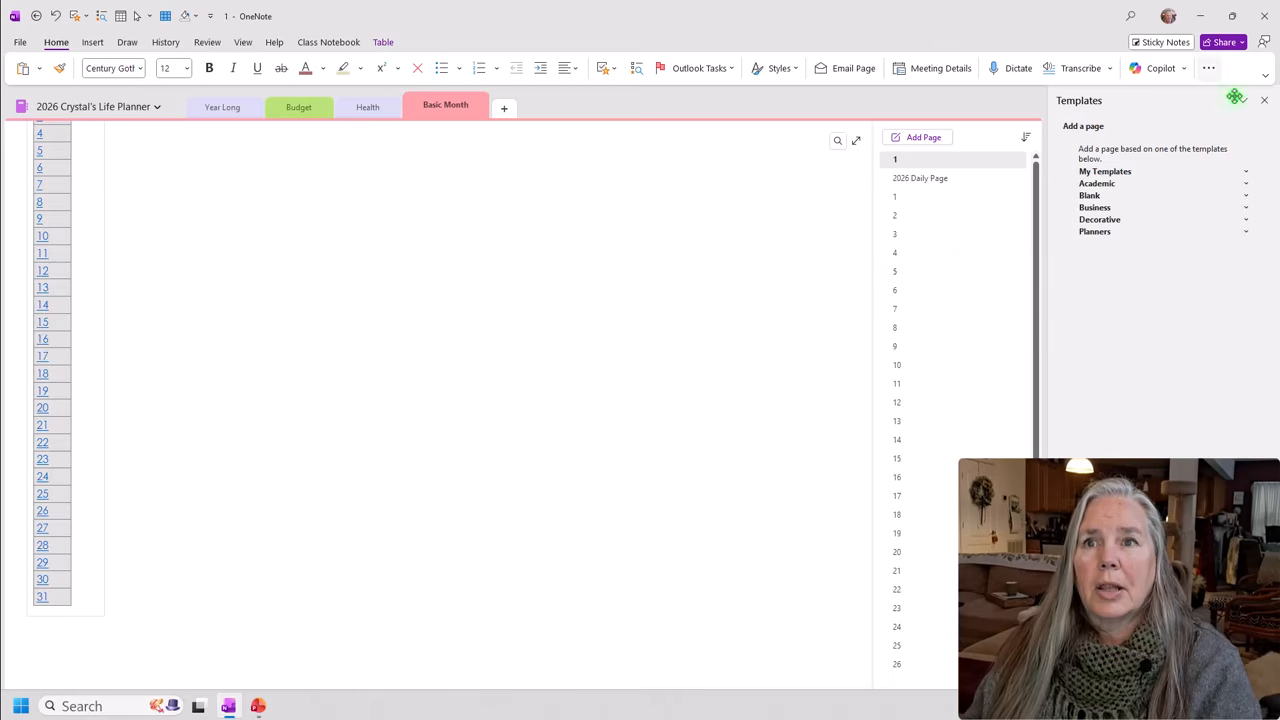
left_click(1264, 100)
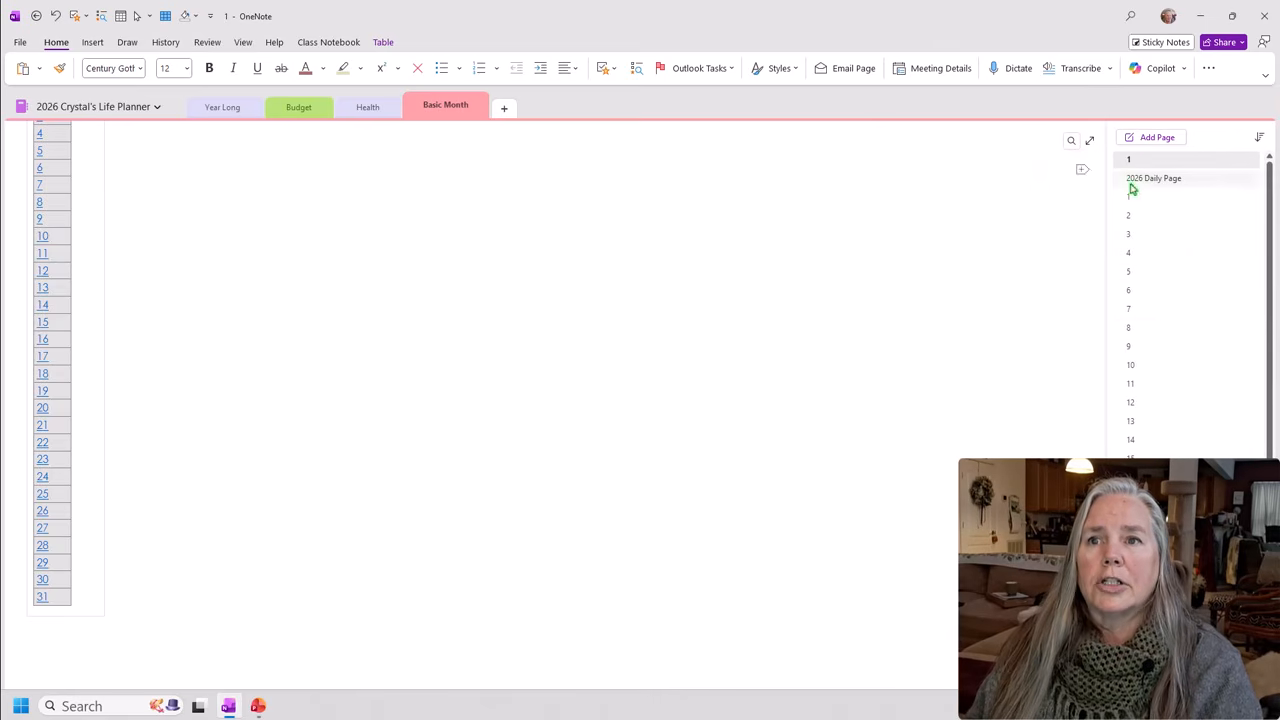
Check the layout of the new pages 1, 2 and 31, and return to the page holding the numbered table.
scroll(1120, 560, "down", 1)
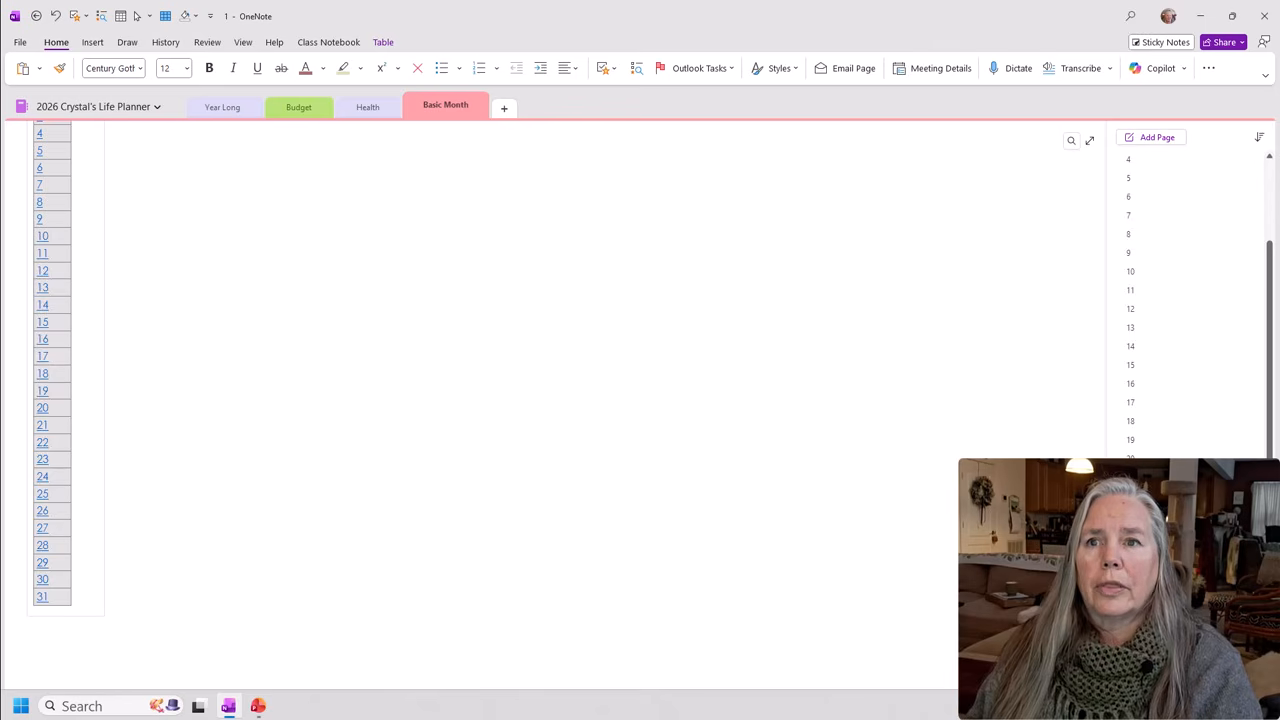
scroll(1185, 300, "up", 2)
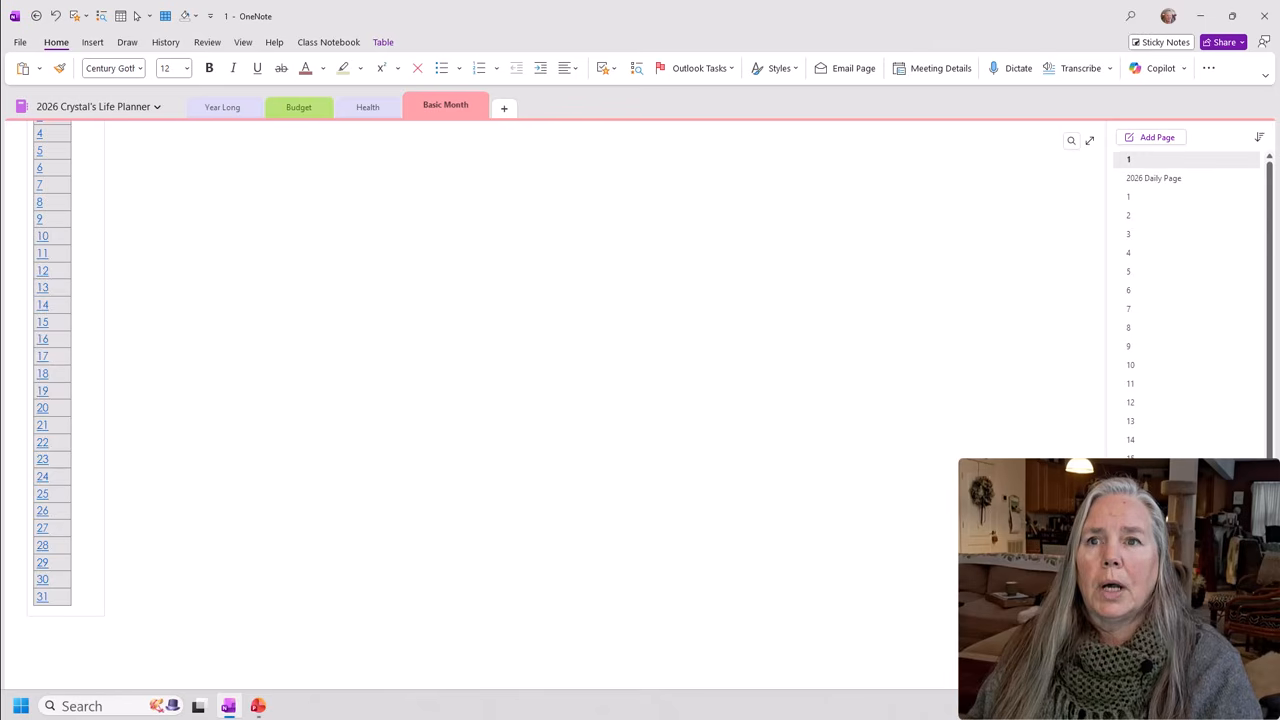
left_click(1131, 197)
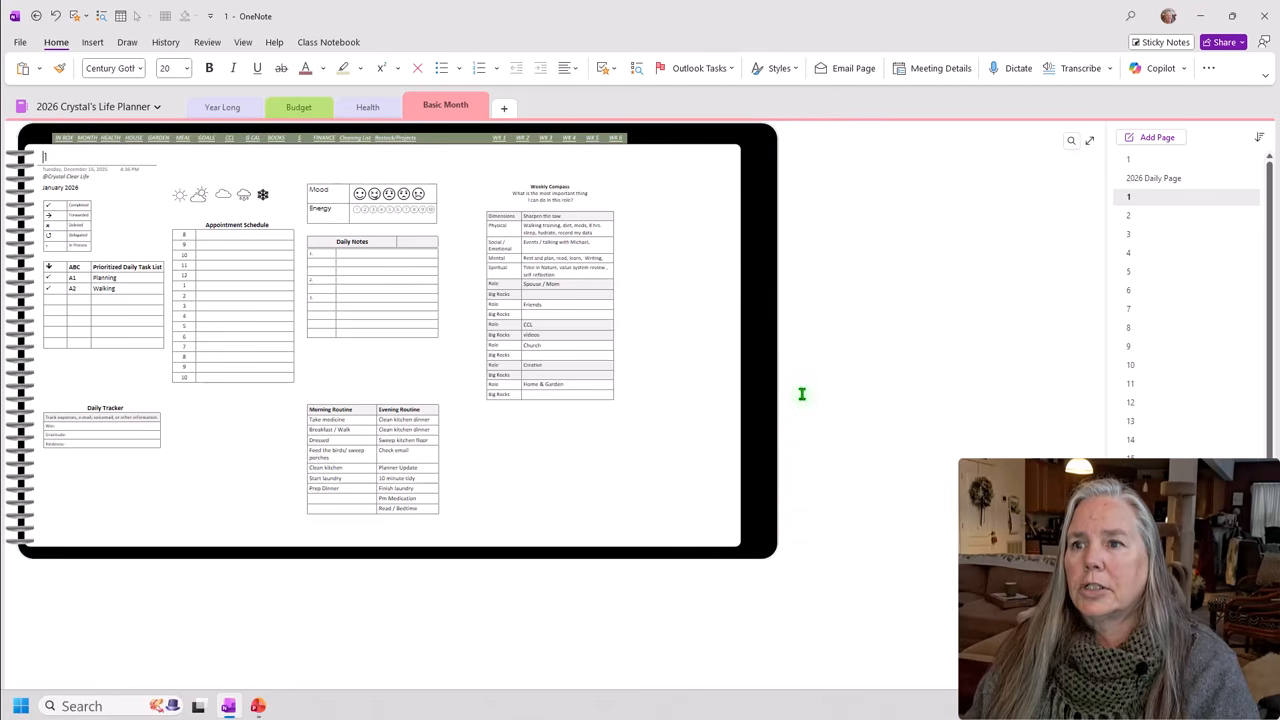
left_click(1127, 209)
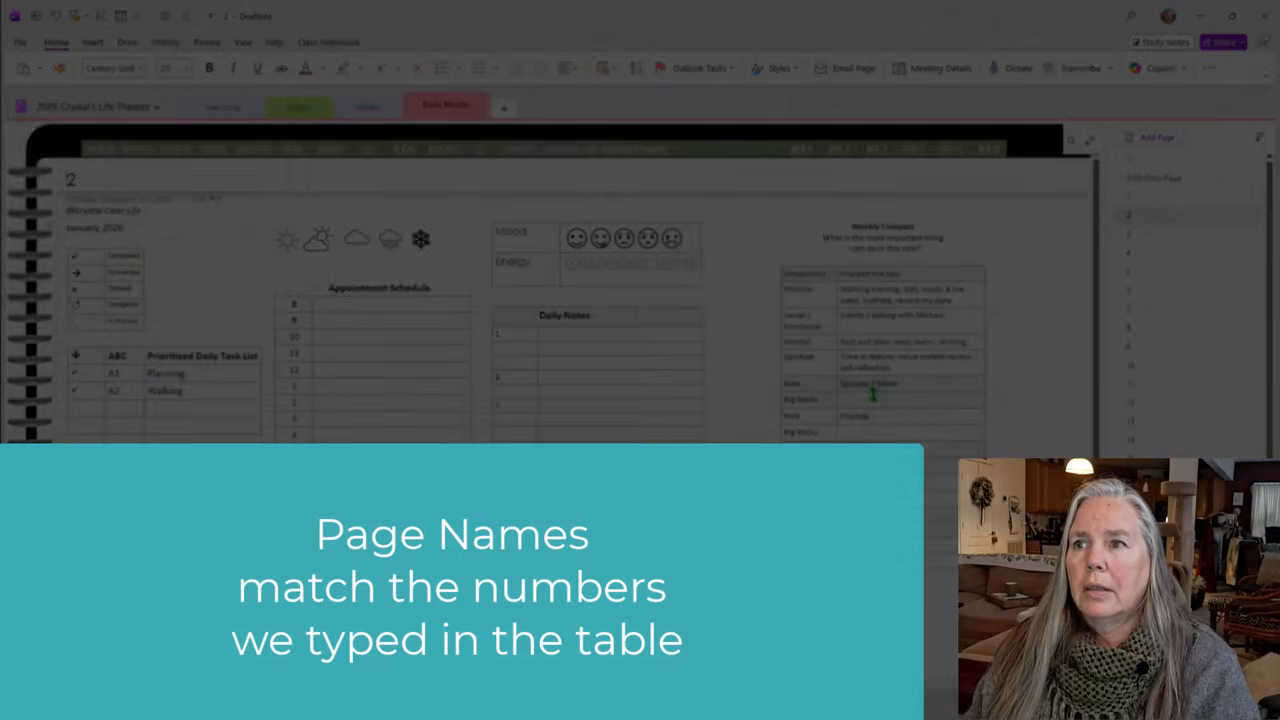
left_click(873, 394)
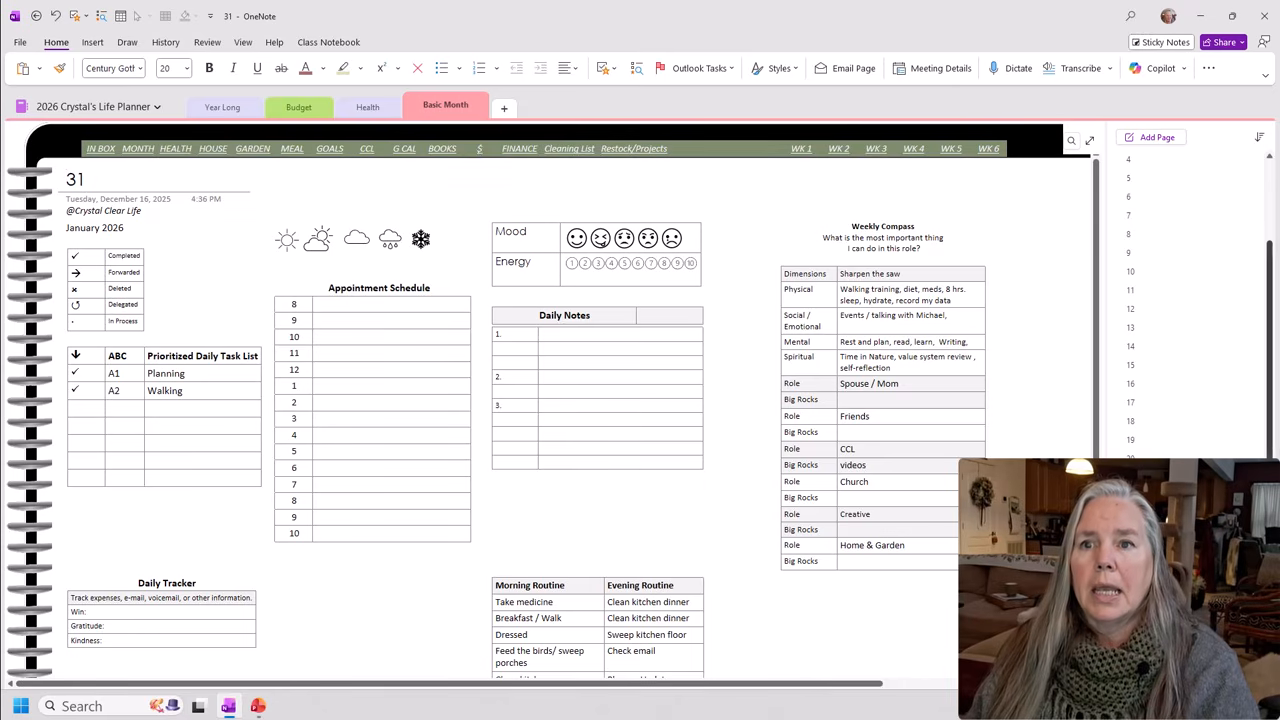
scroll(1190, 280, "up", 3)
left_click(1130, 158)
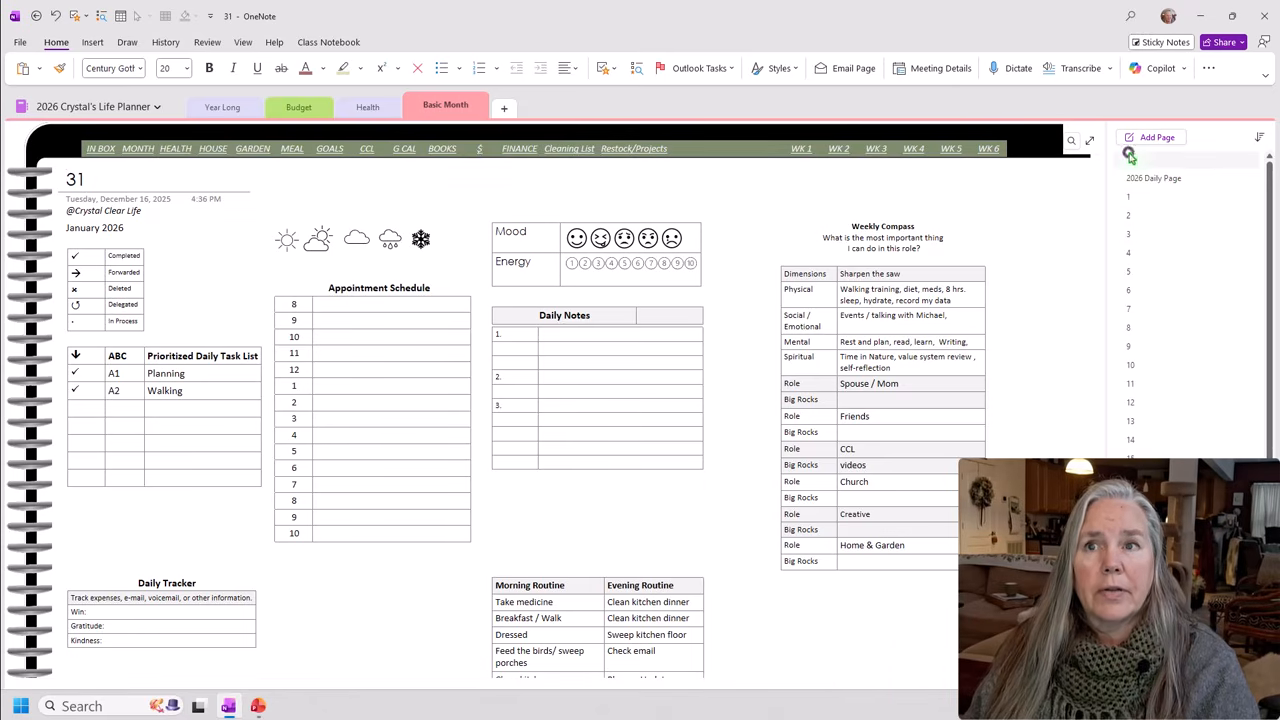
Shade all 31 cells of the numbered table light blue and set their link text to near-black.
scroll(184, 452, "up", 2)
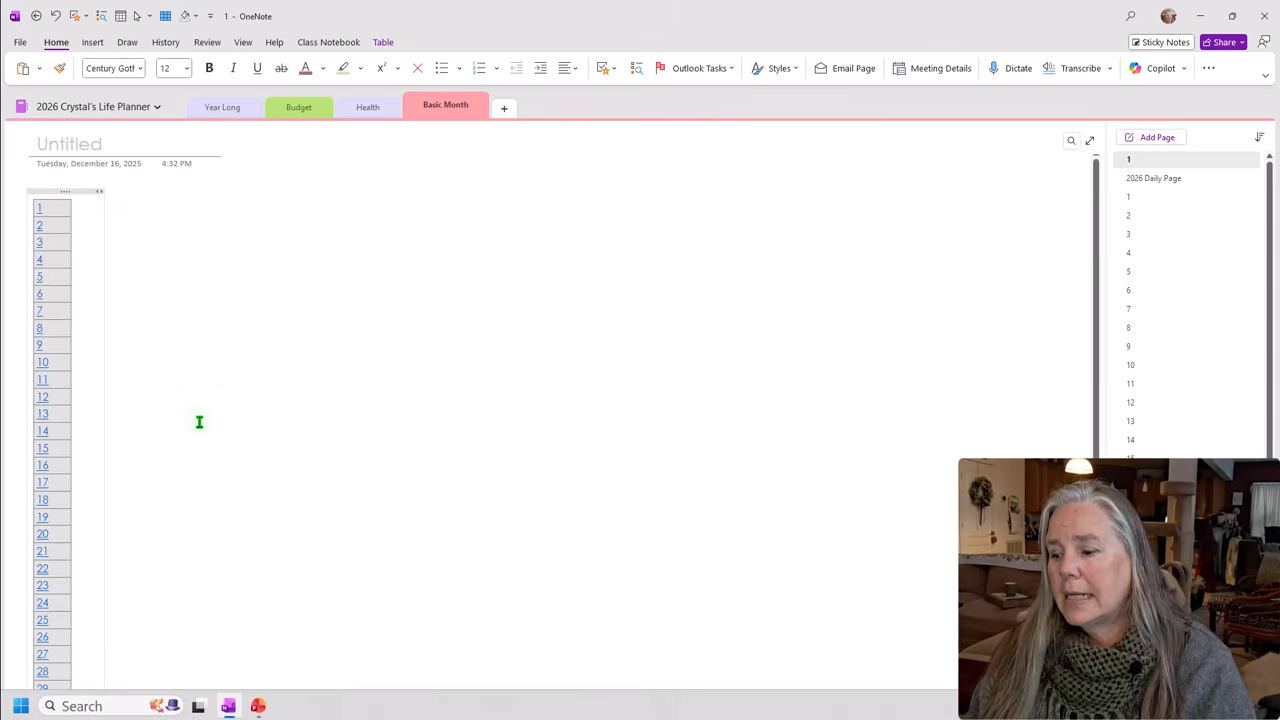
scroll(202, 426, "up", 5)
left_click_drag(330, 684, 315, 686)
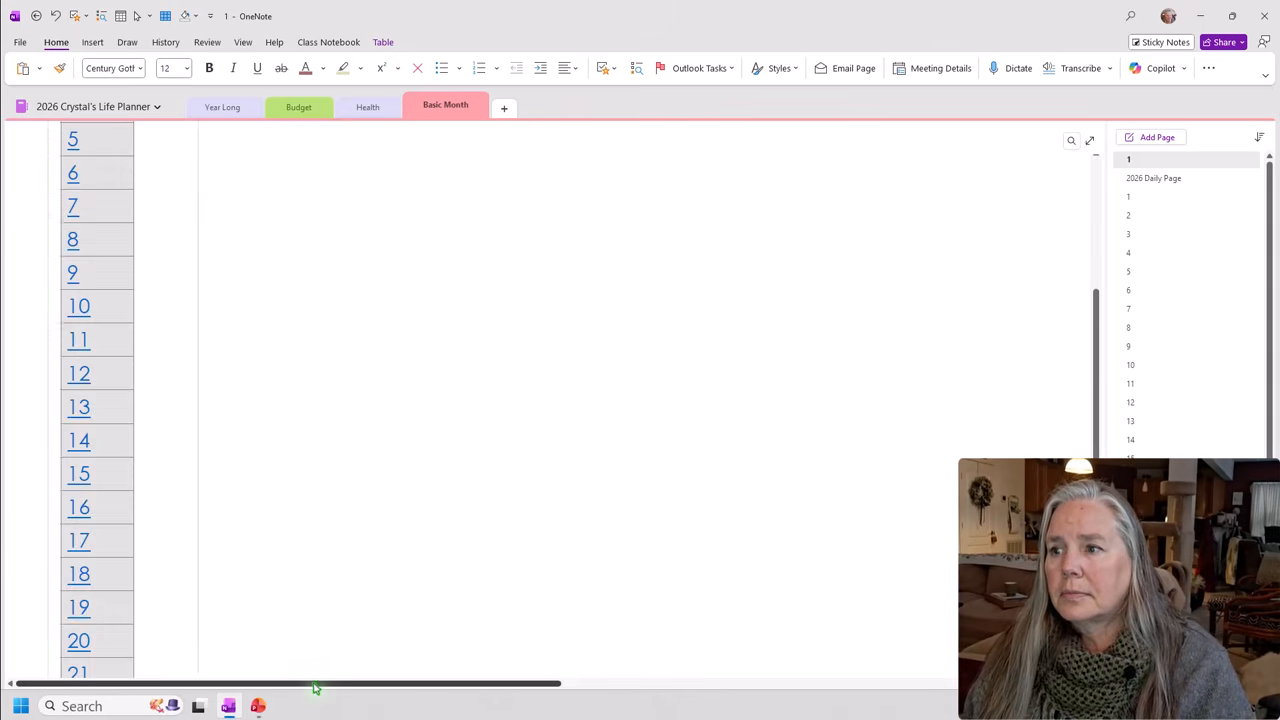
scroll(288, 570, "up", 3)
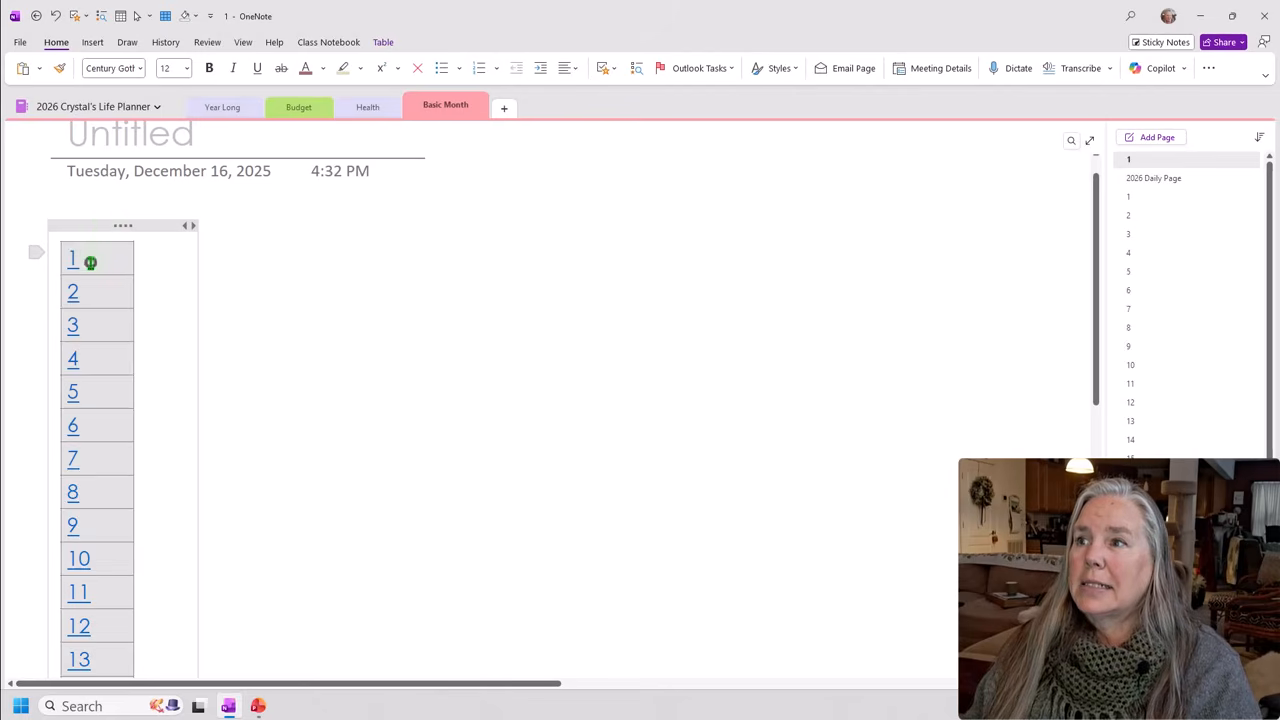
left_click(90, 262)
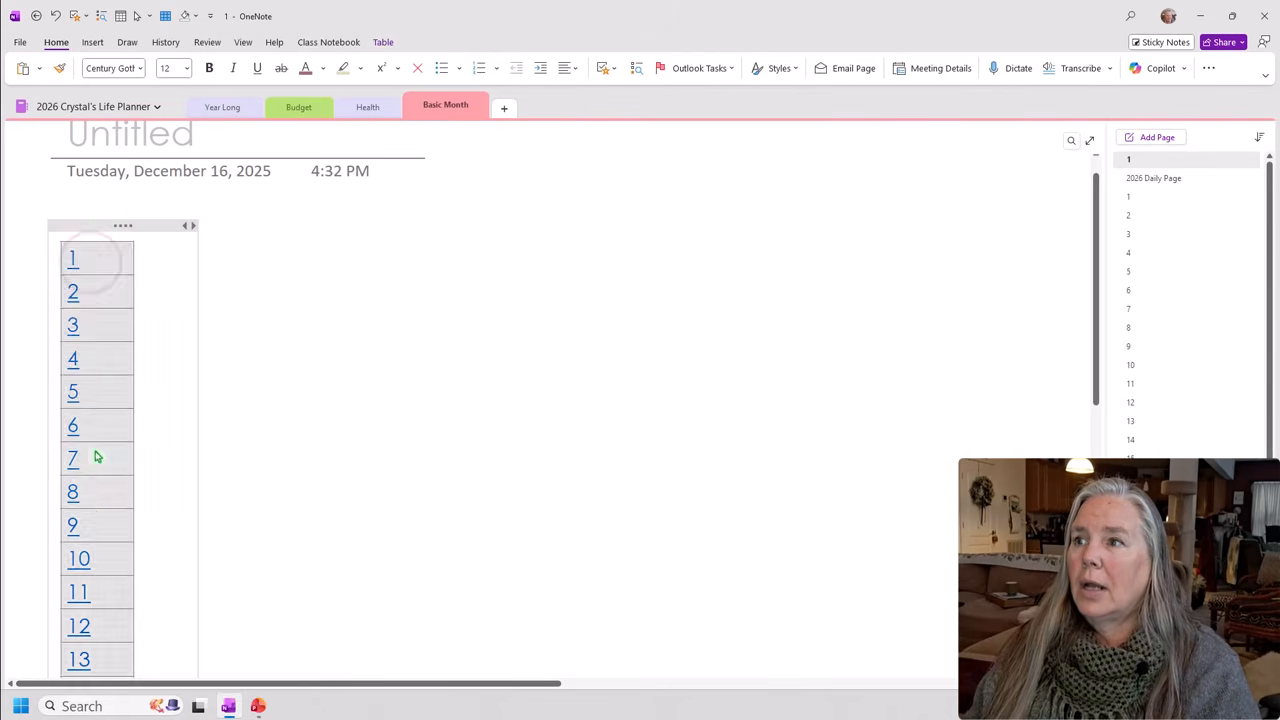
left_click(114, 224)
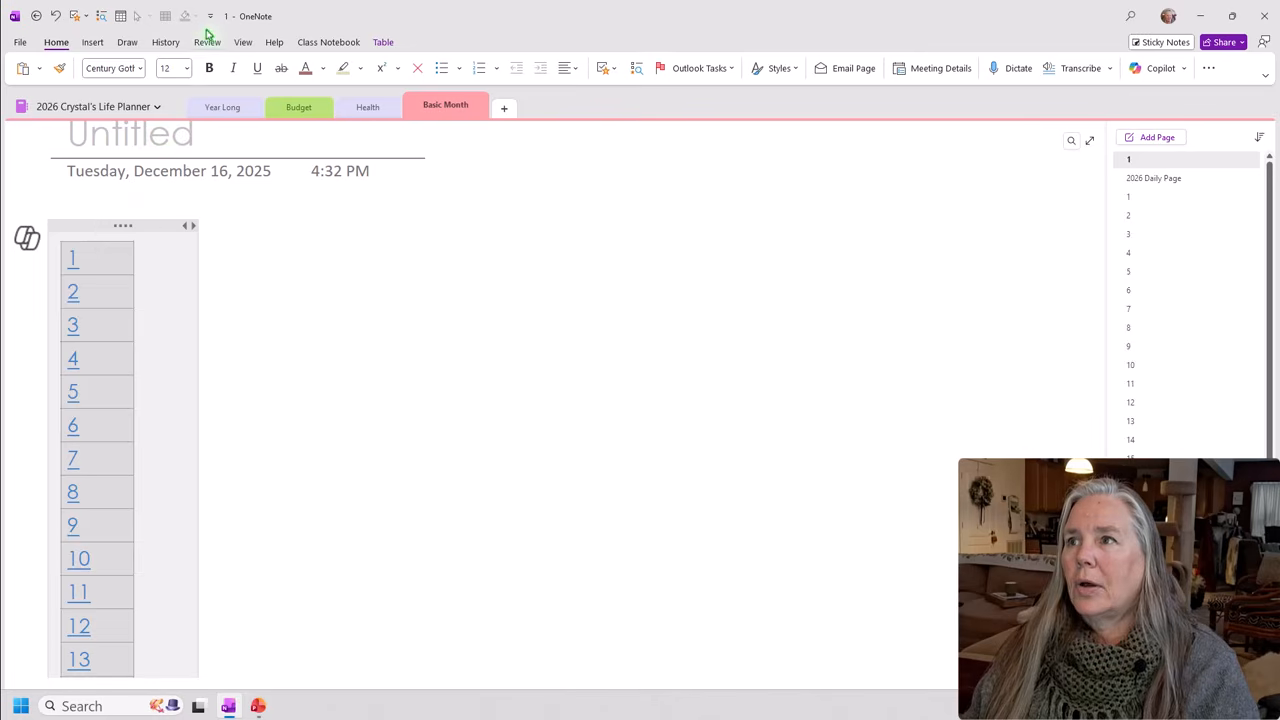
left_click(134, 287)
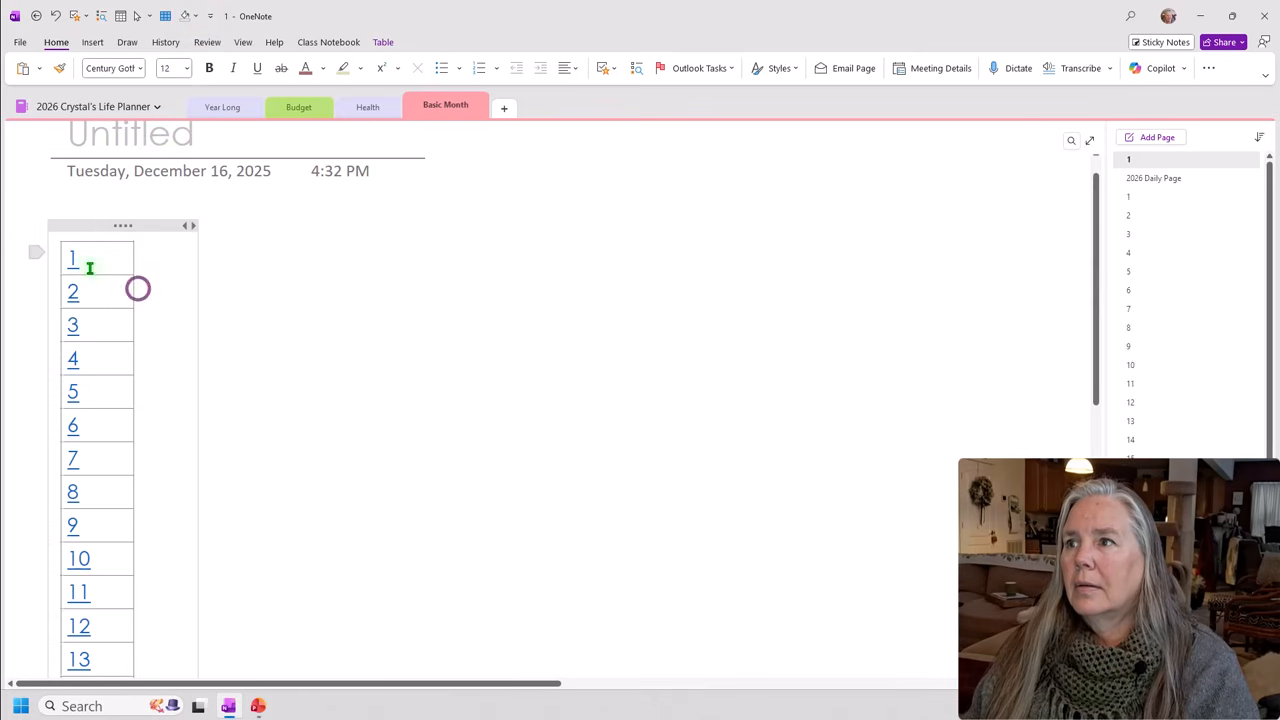
left_click_drag(89, 260, 111, 536)
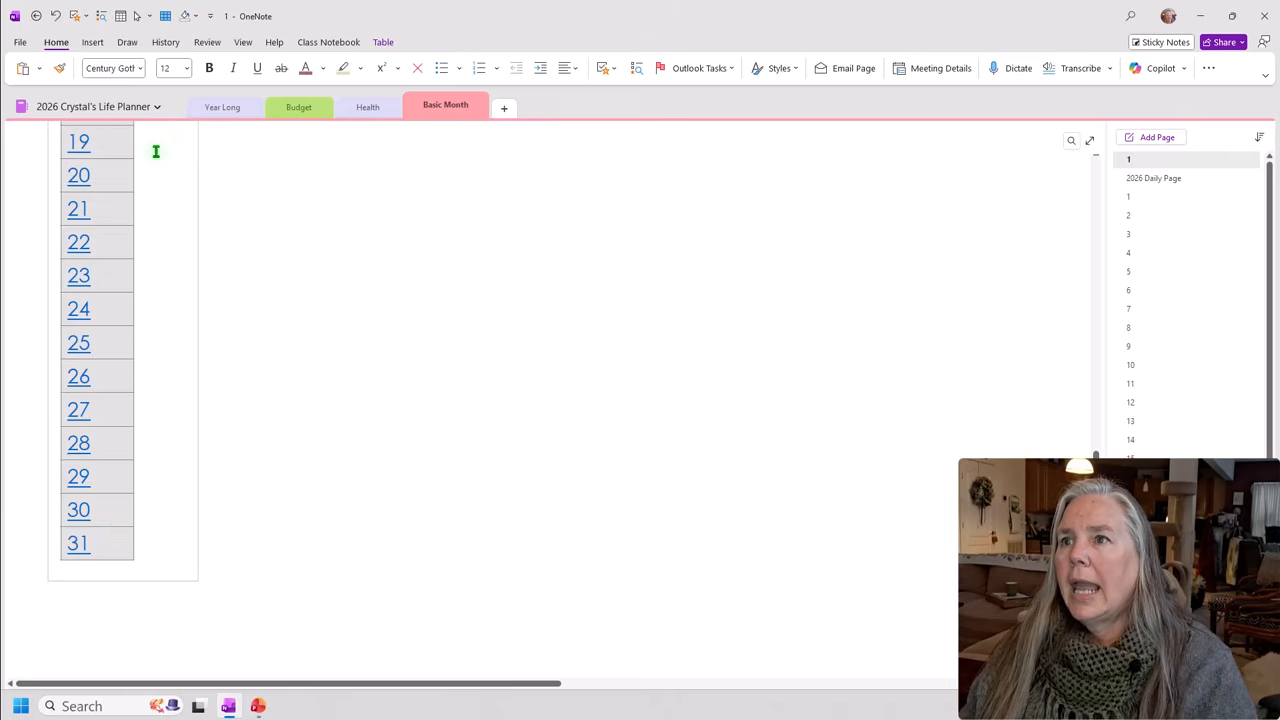
left_click(197, 17)
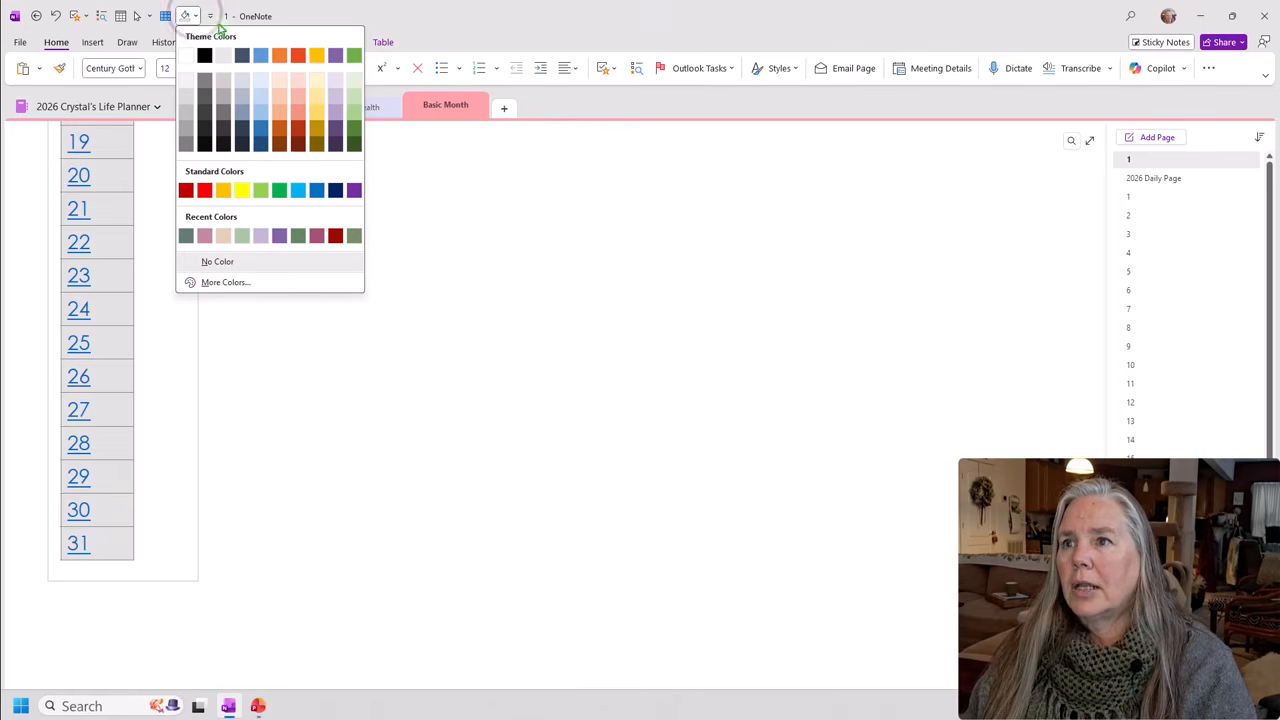
left_click(264, 103)
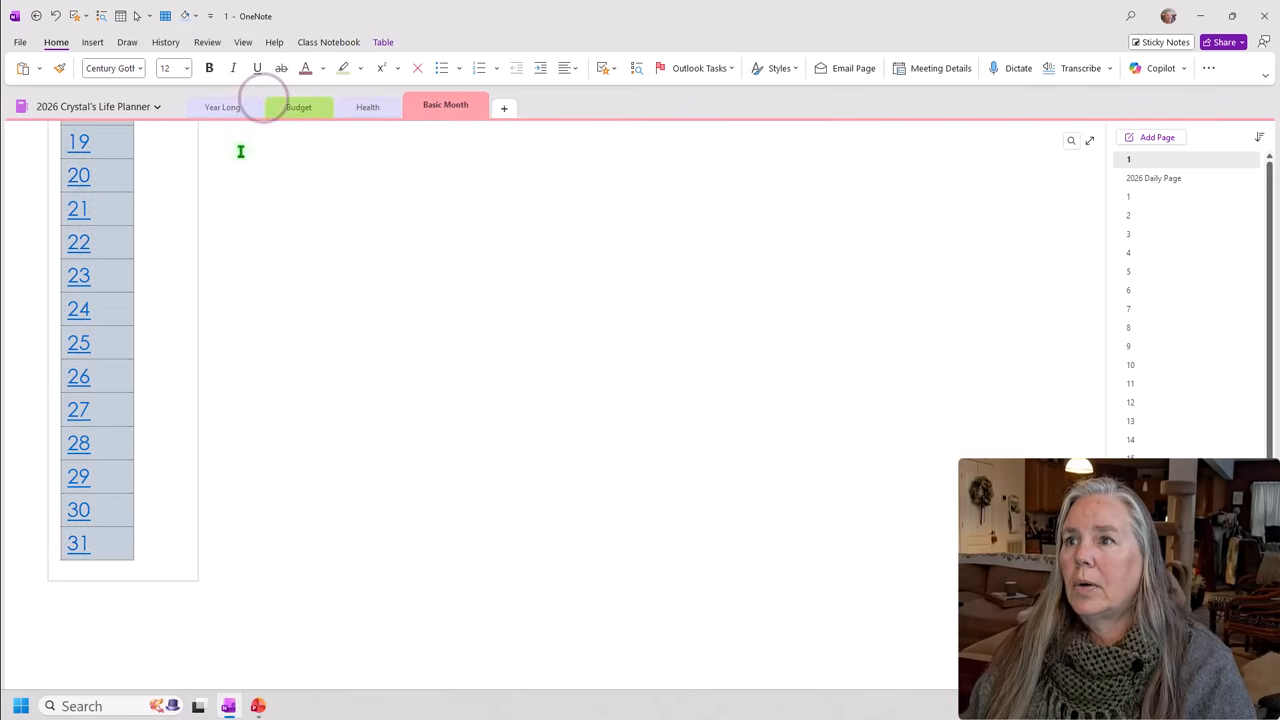
left_click(324, 70)
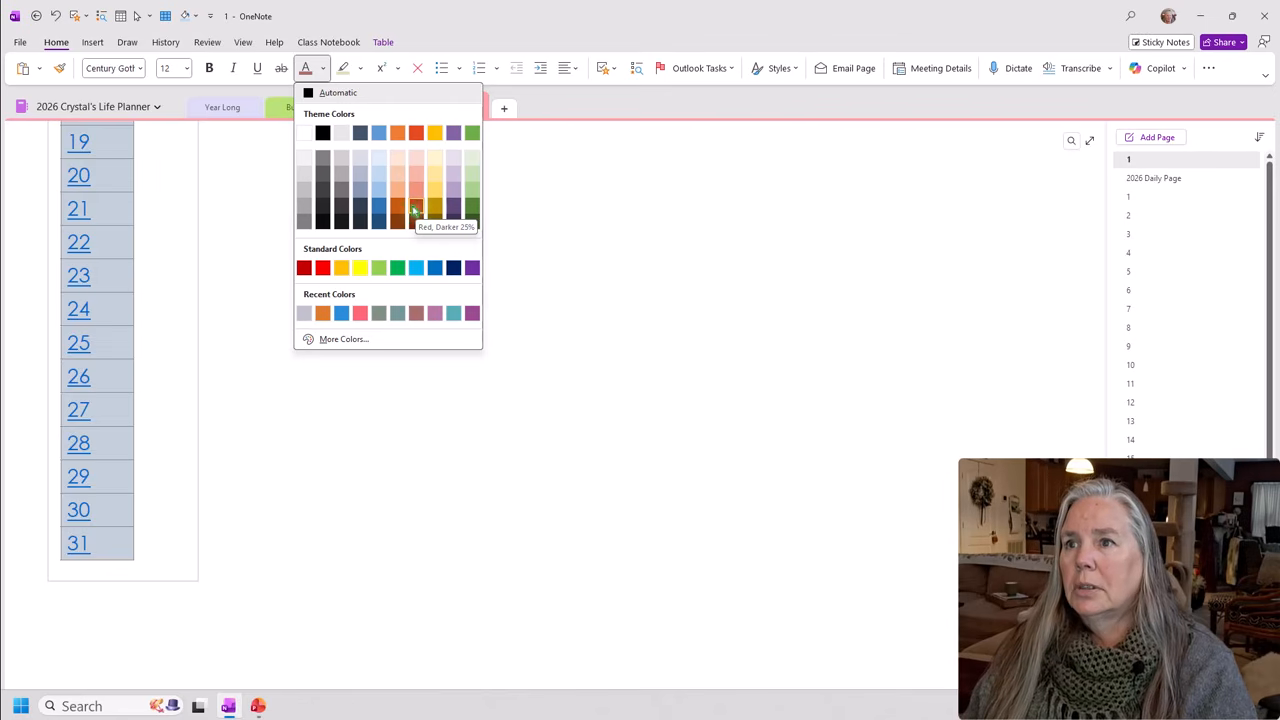
left_click(325, 207)
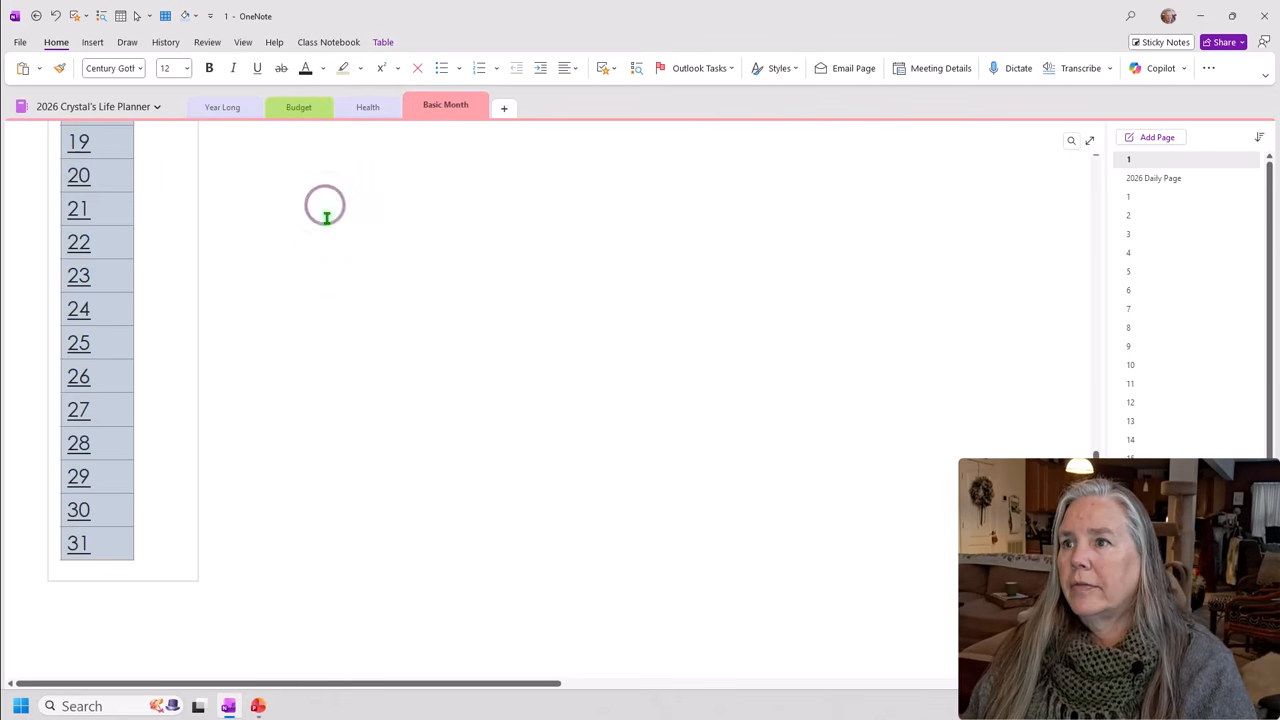
Center the numbered table in its note container and narrow the container to fit closely around the table.
scroll(289, 396, "up", 5)
scroll(289, 396, "up", 3)
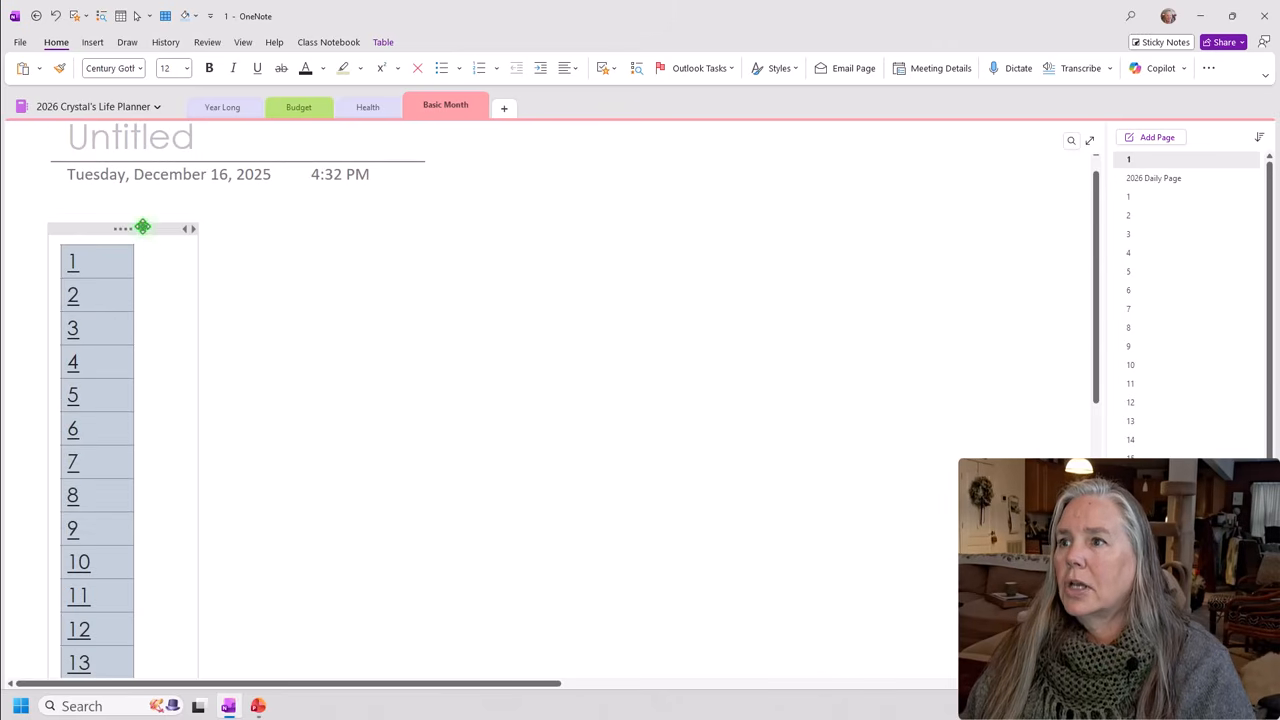
left_click(143, 227)
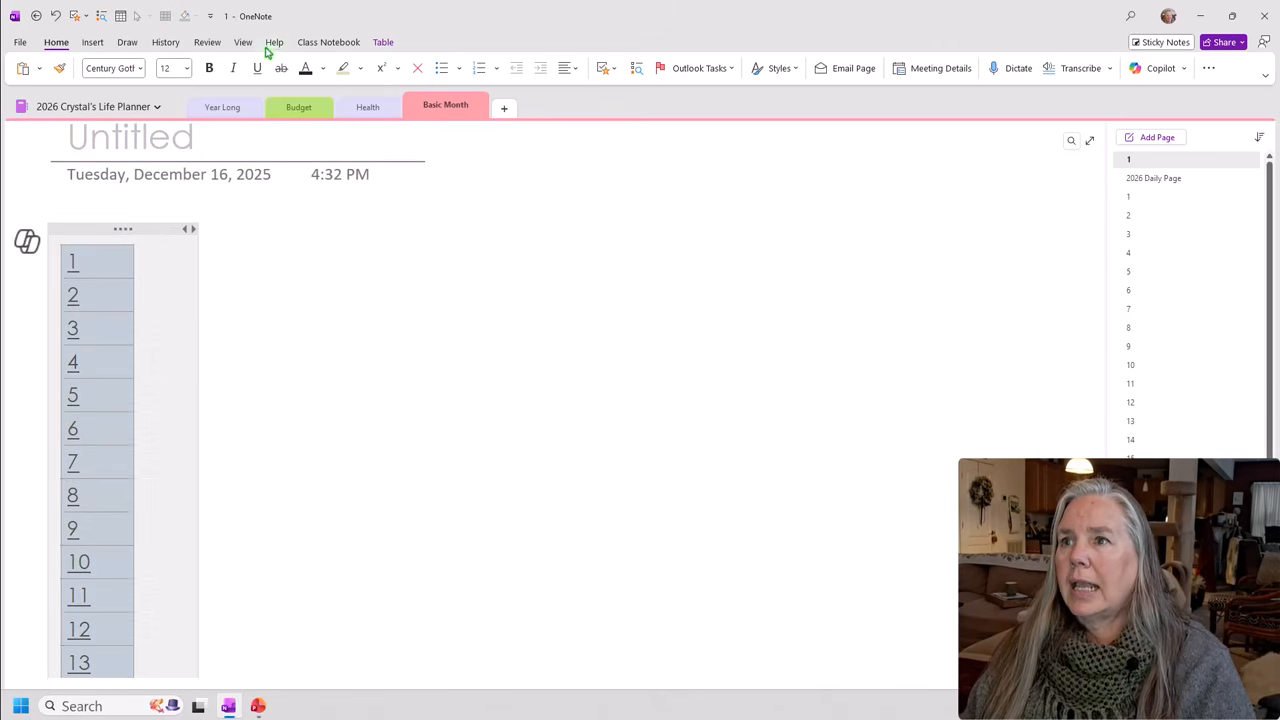
left_click(566, 68)
left_click(588, 111)
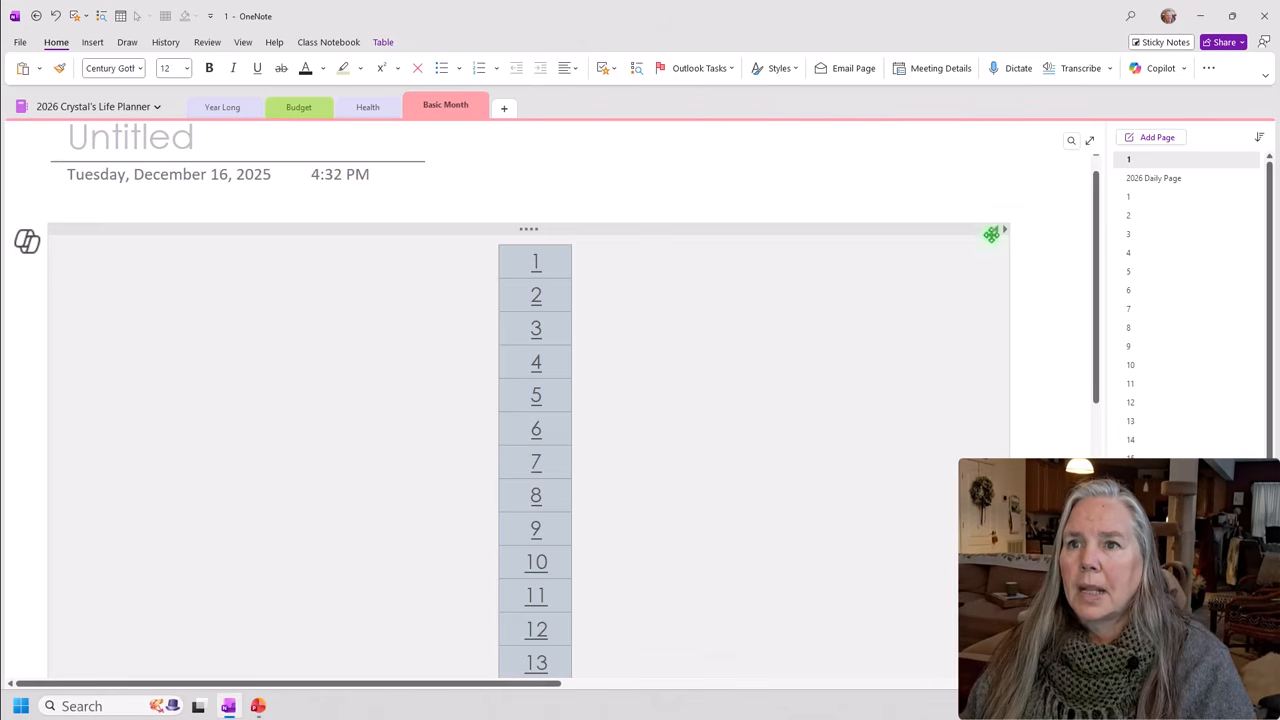
left_click_drag(990, 230, 131, 237)
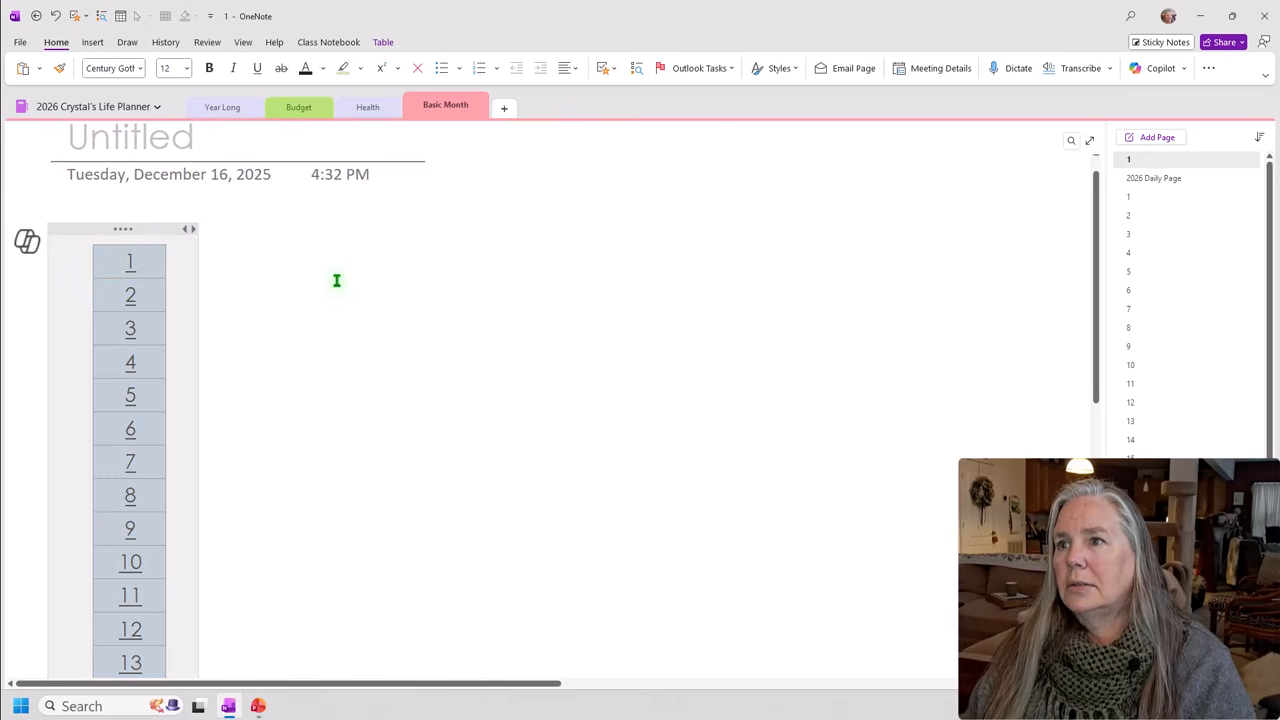
left_click(345, 349)
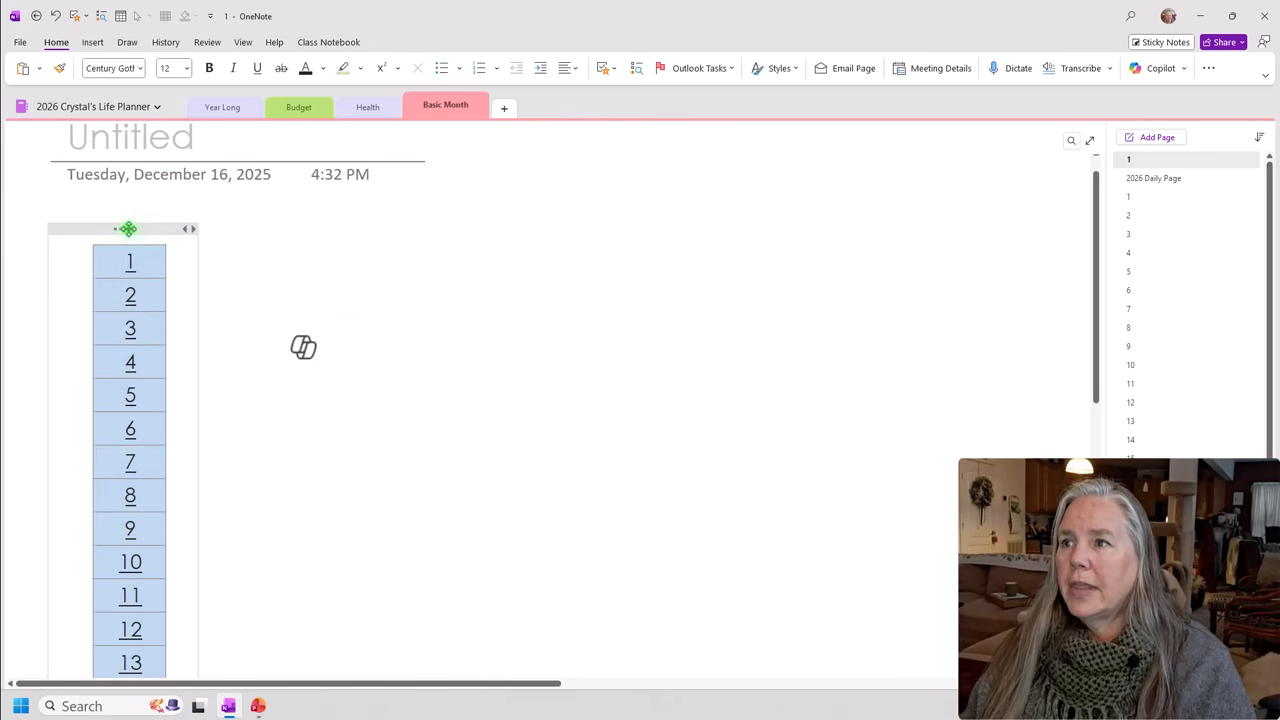
Copy the numbered table's container onto daily page 1 and place it along the right black border of the planner background.
left_click(128, 229)
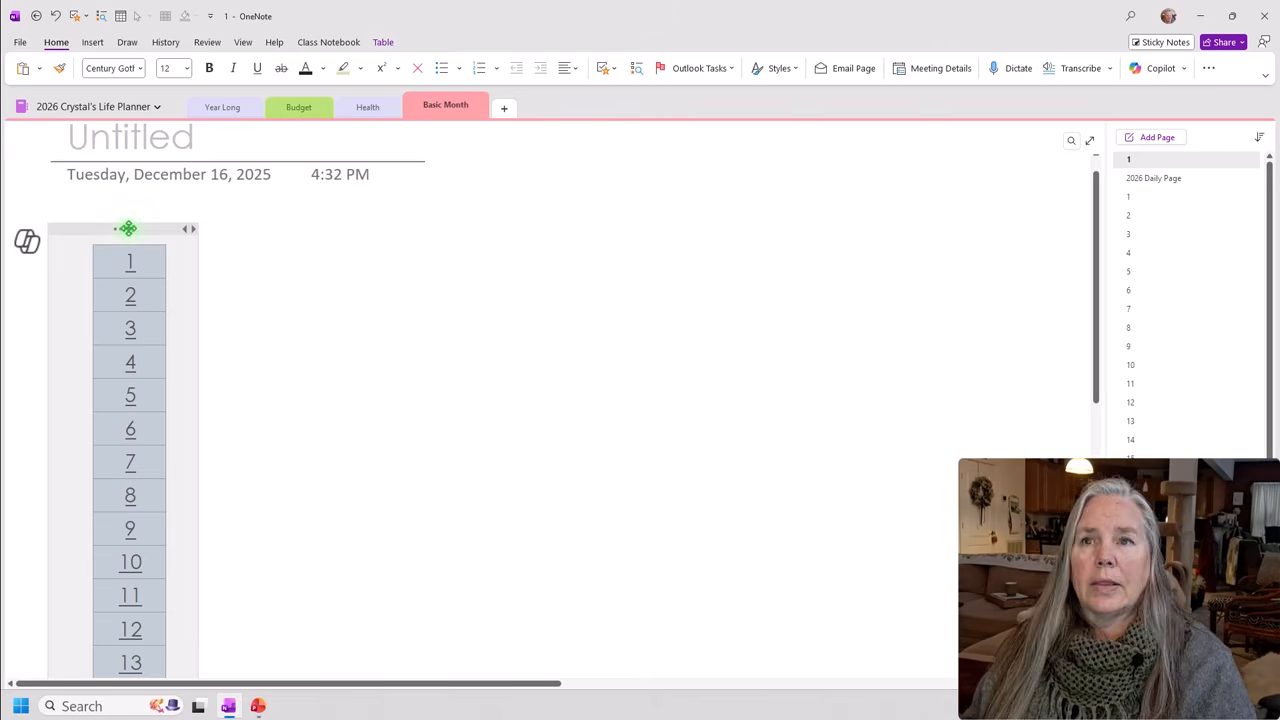
right_click(128, 229)
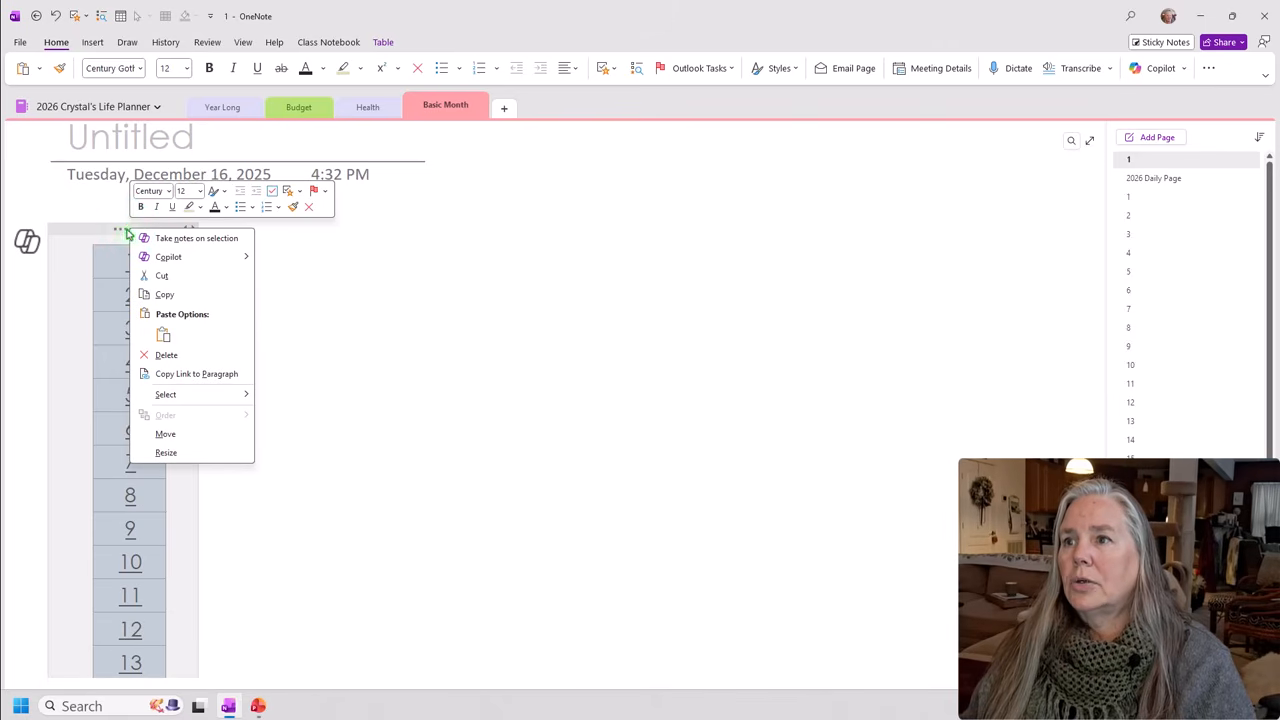
left_click(118, 229)
right_click(119, 228)
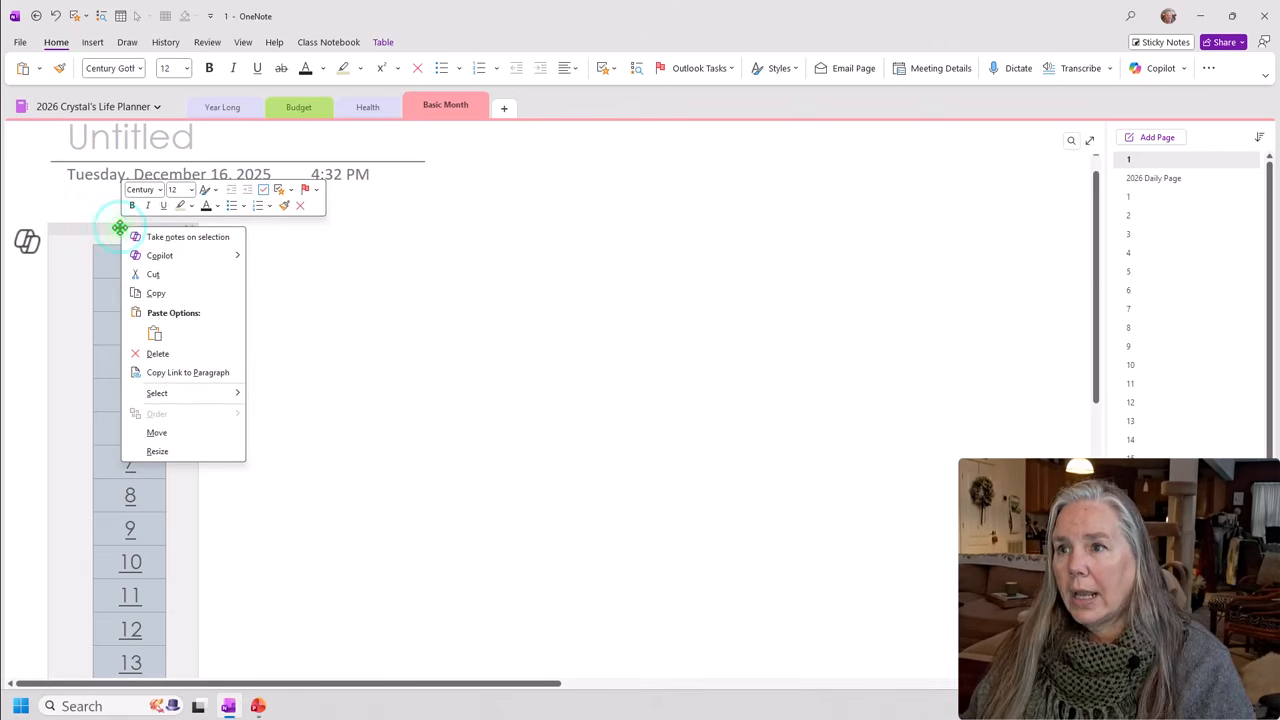
left_click(158, 293)
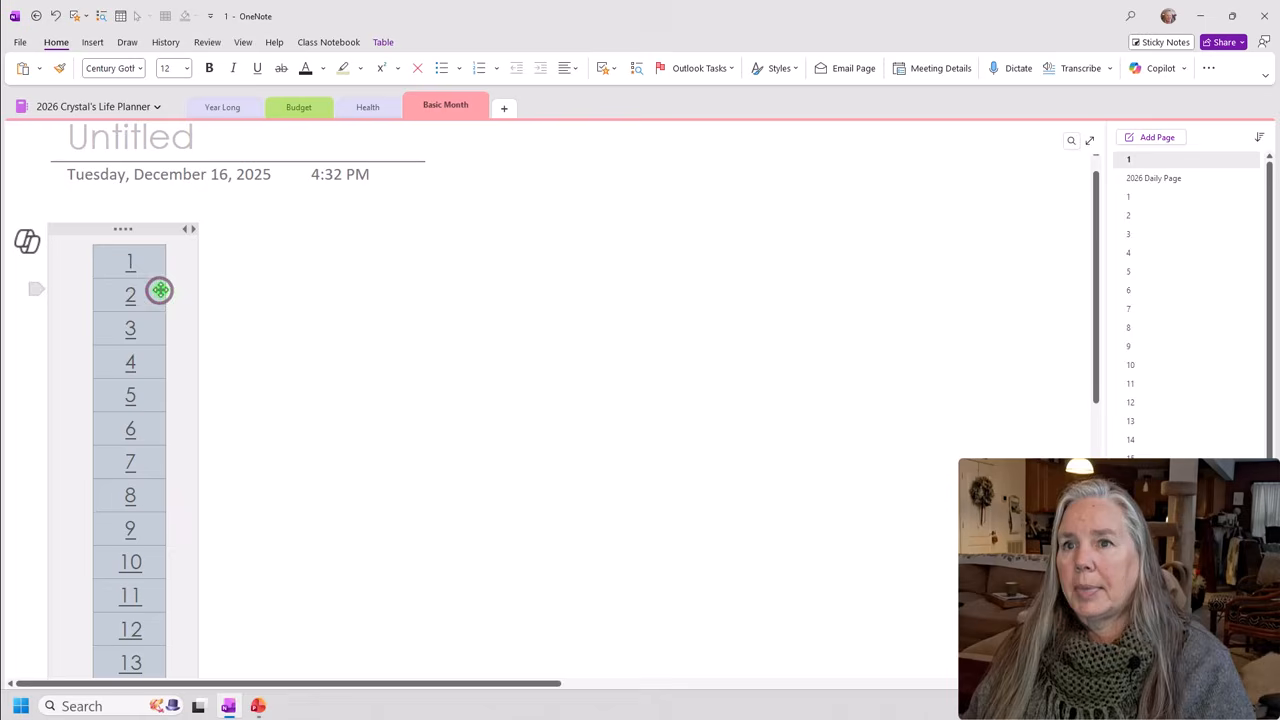
left_click(1159, 194)
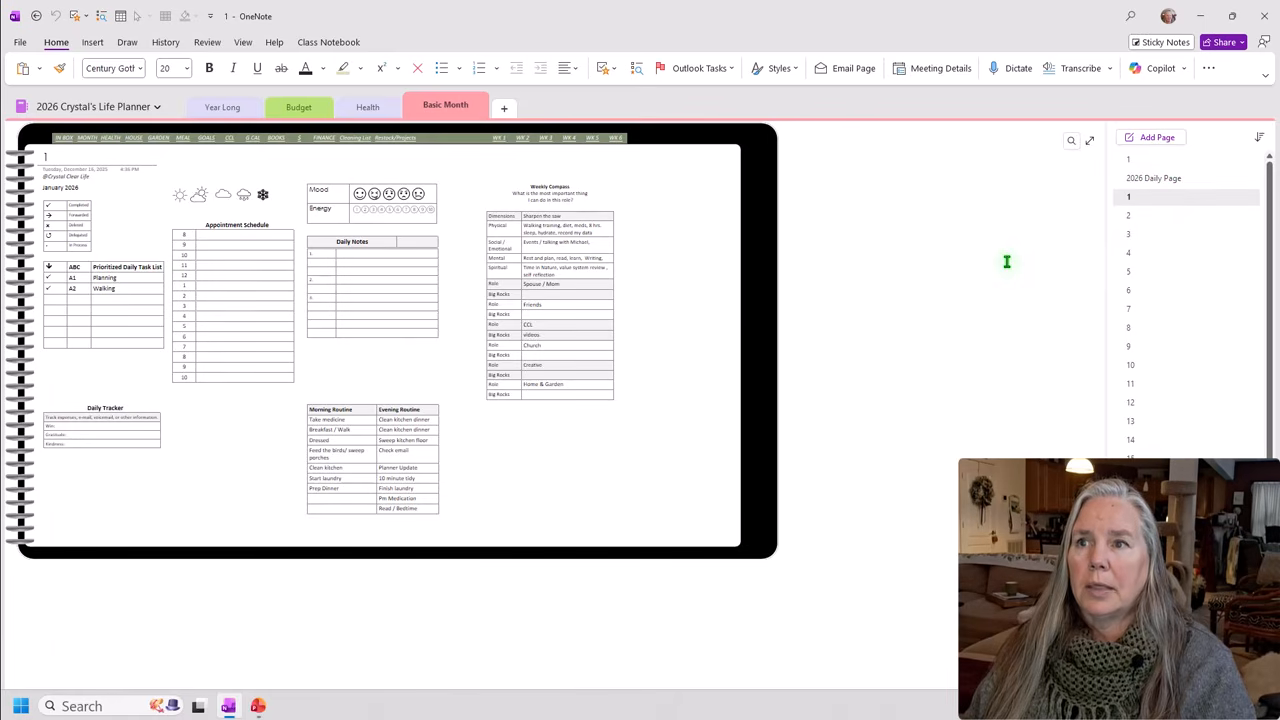
right_click(835, 174)
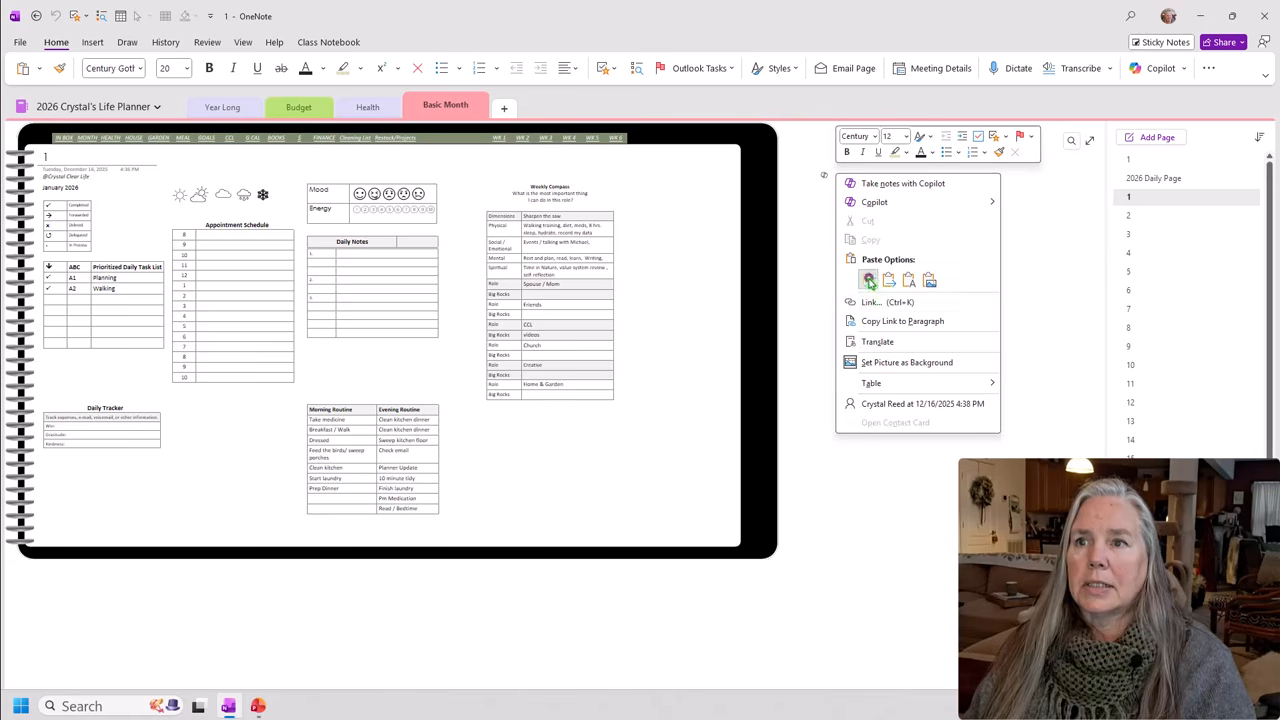
left_click(867, 278)
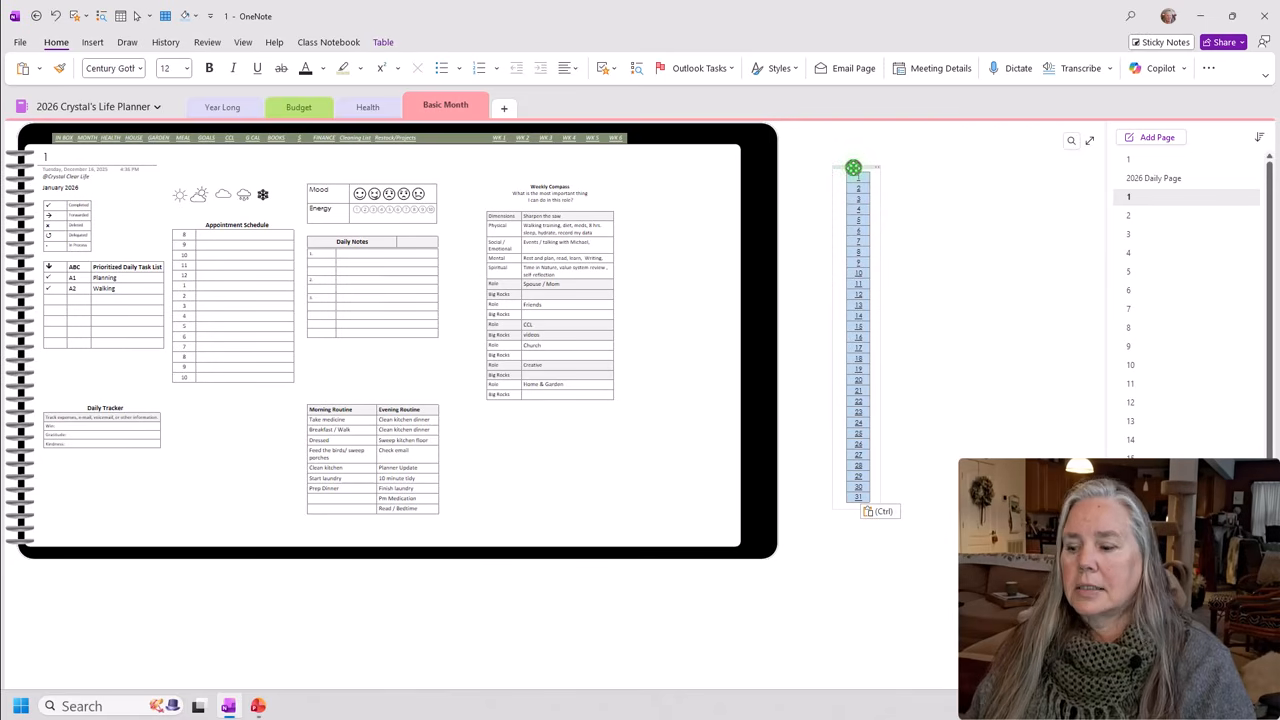
left_click_drag(853, 167, 748, 146)
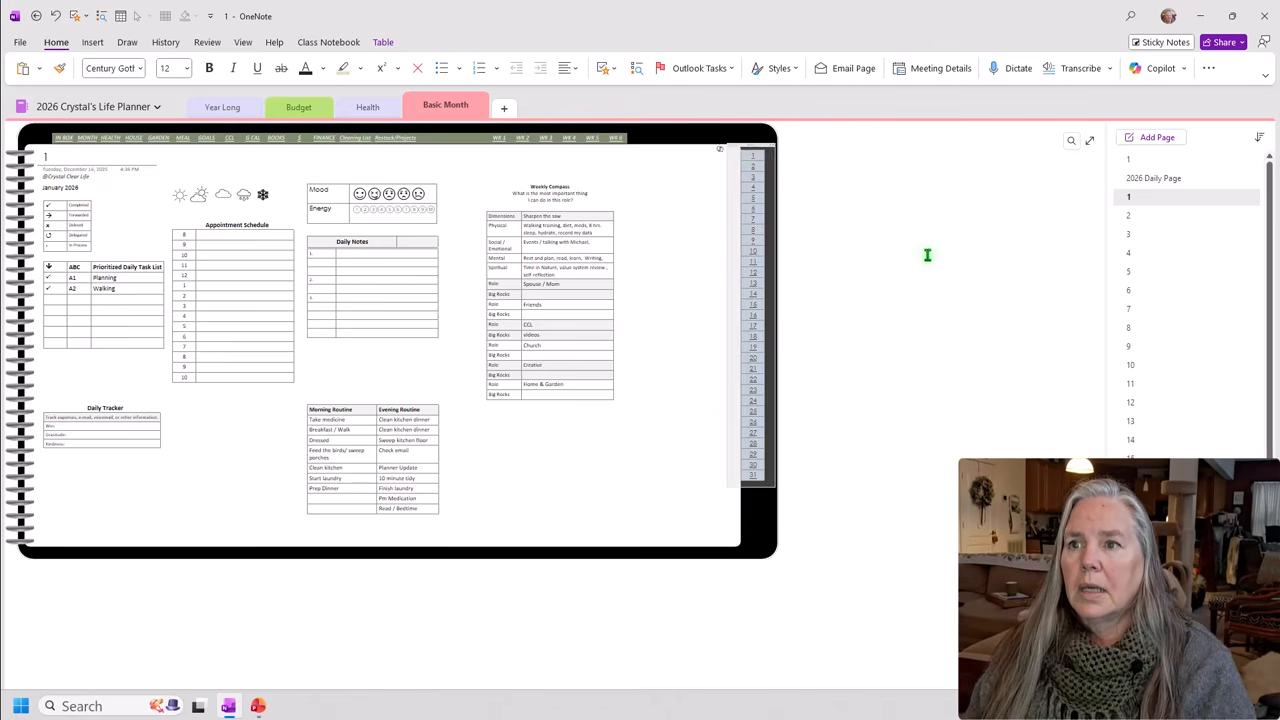
left_click(924, 254)
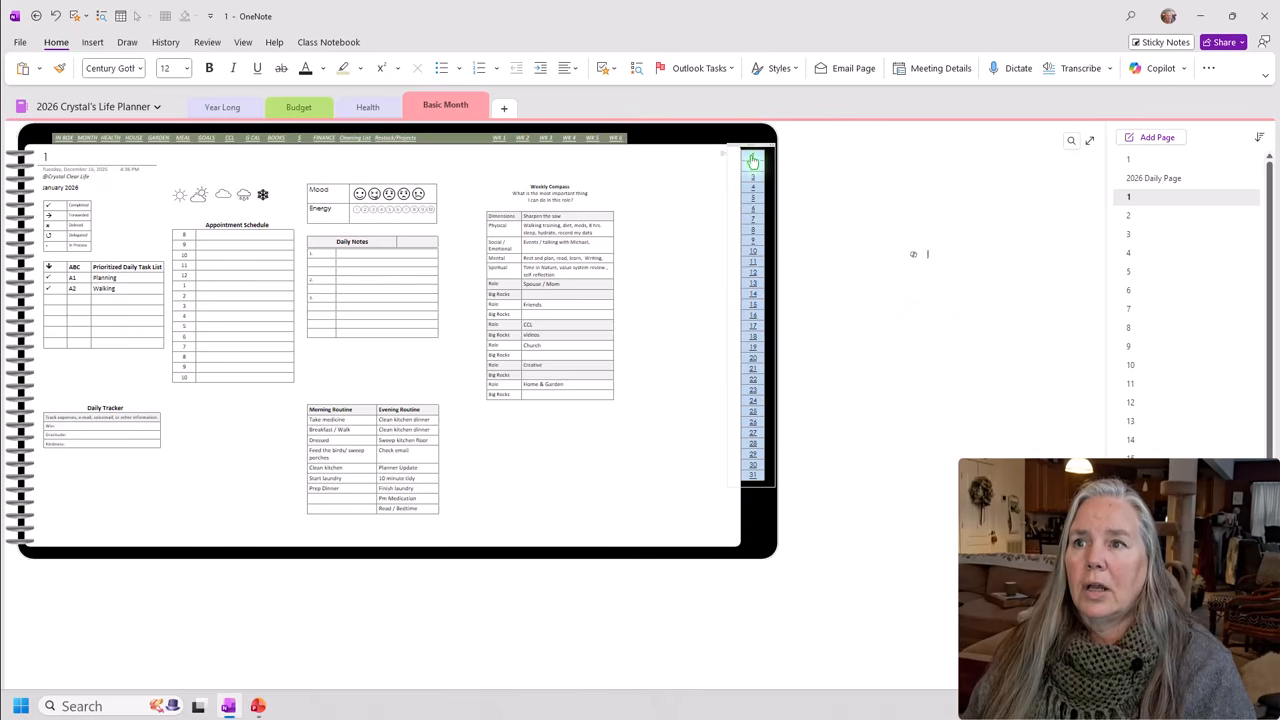
Follow the table's link to page 18, paste the numbered table there and place it on the planner's right black border.
scroll(861, 368, "up", 6)
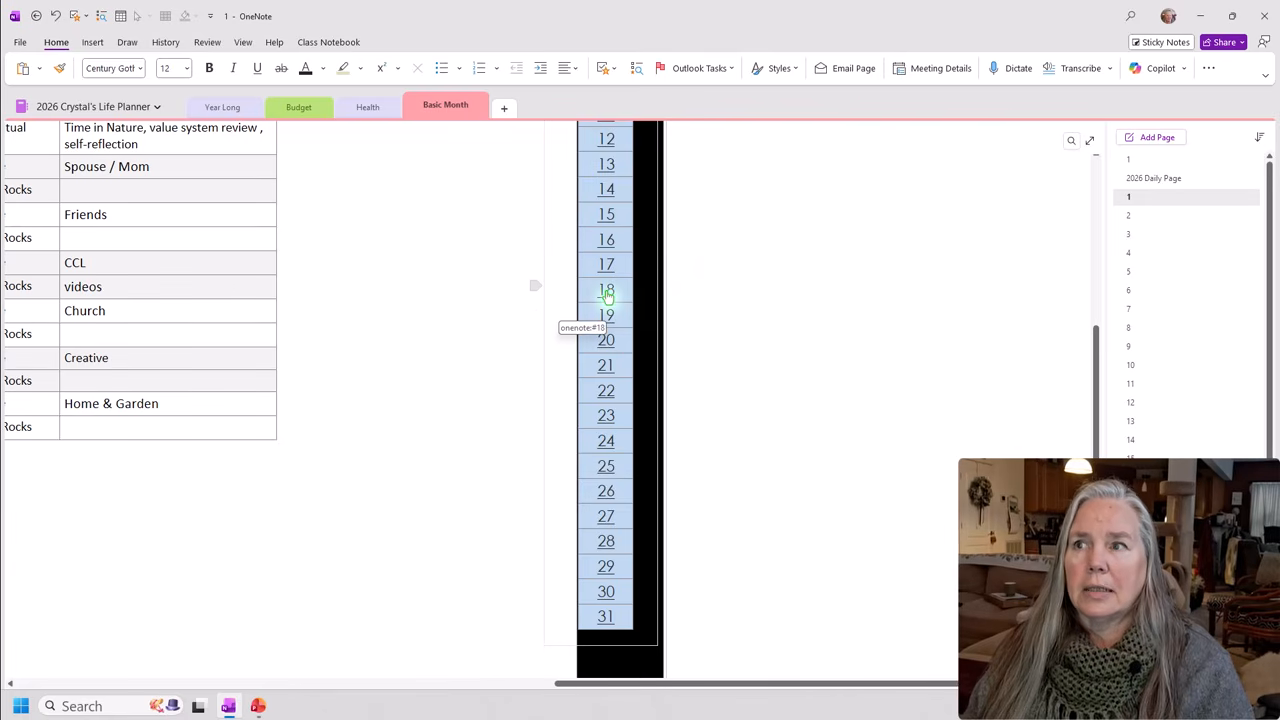
left_click(607, 294)
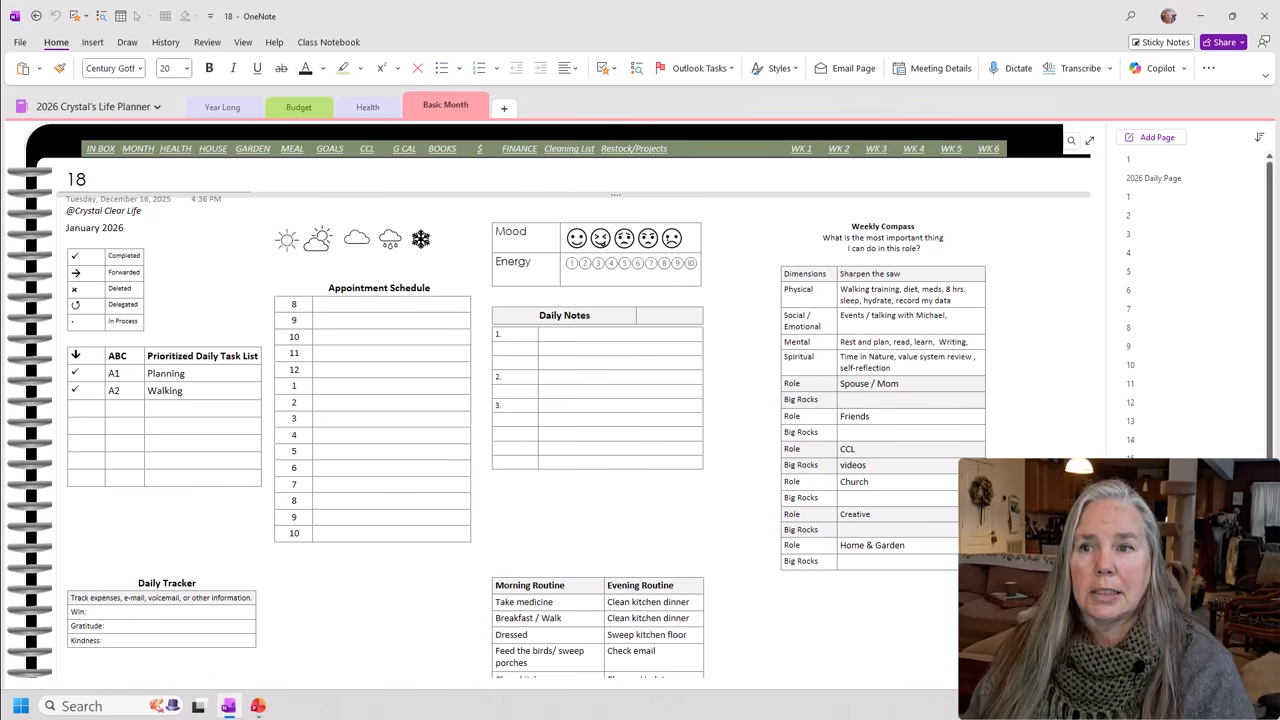
scroll(603, 688, "right", 5)
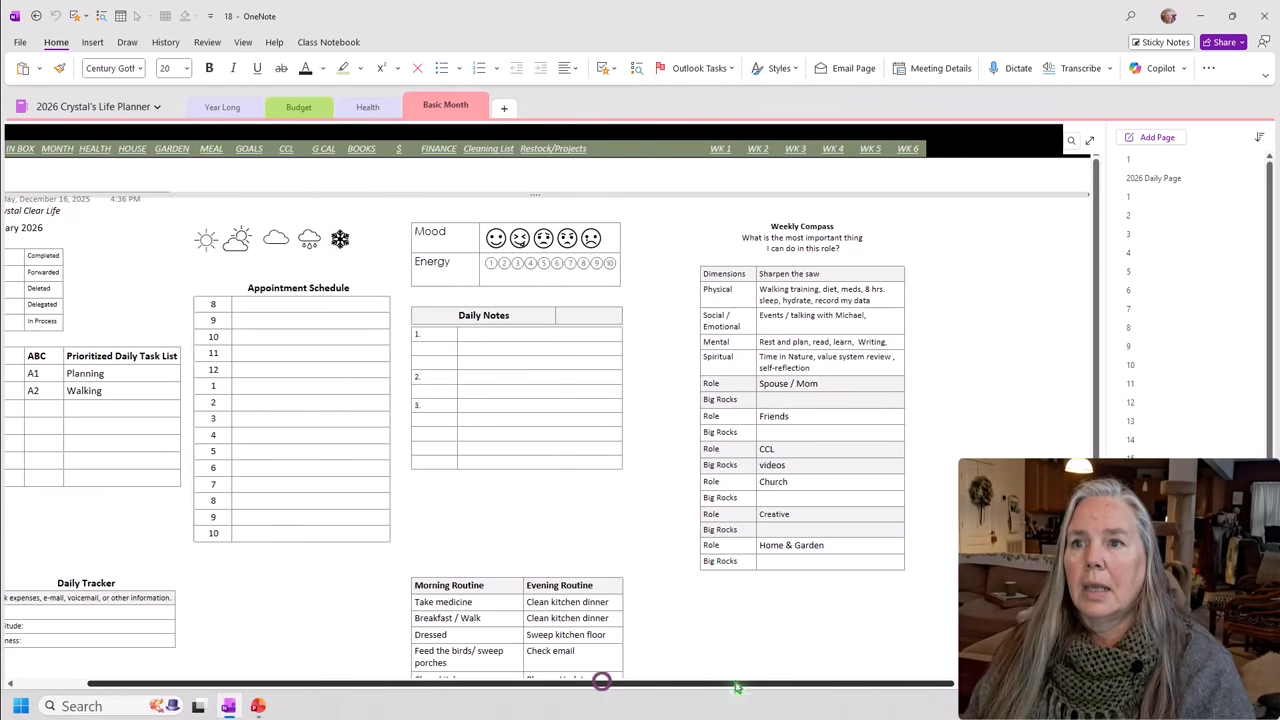
left_click(1027, 211)
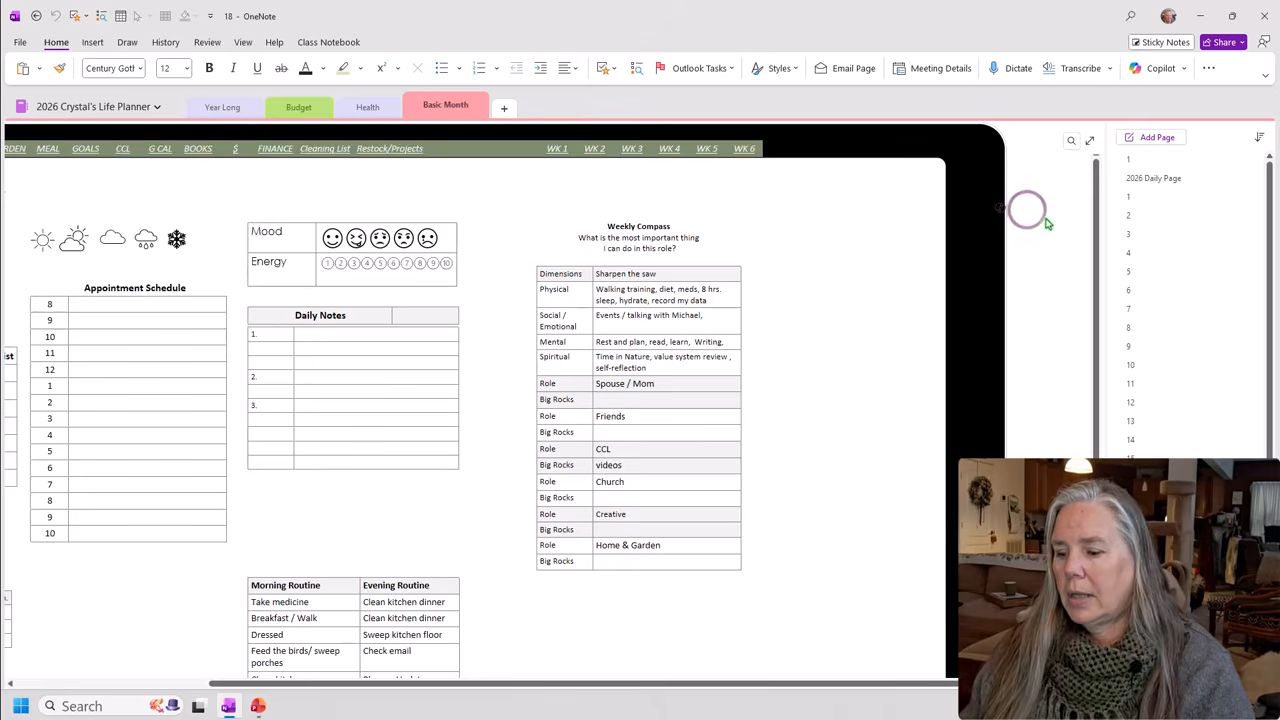
key("ctrl+v")
scroll(1026, 284, "up", 2)
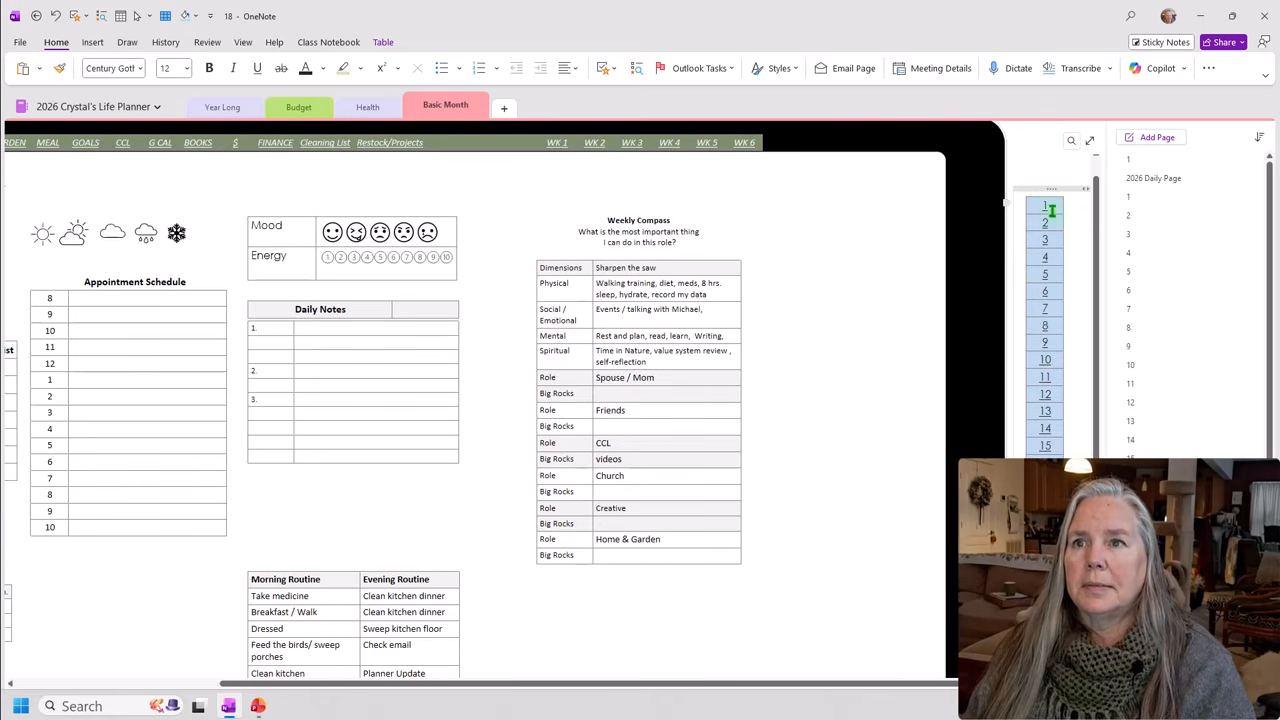
left_click_drag(1050, 187, 973, 155)
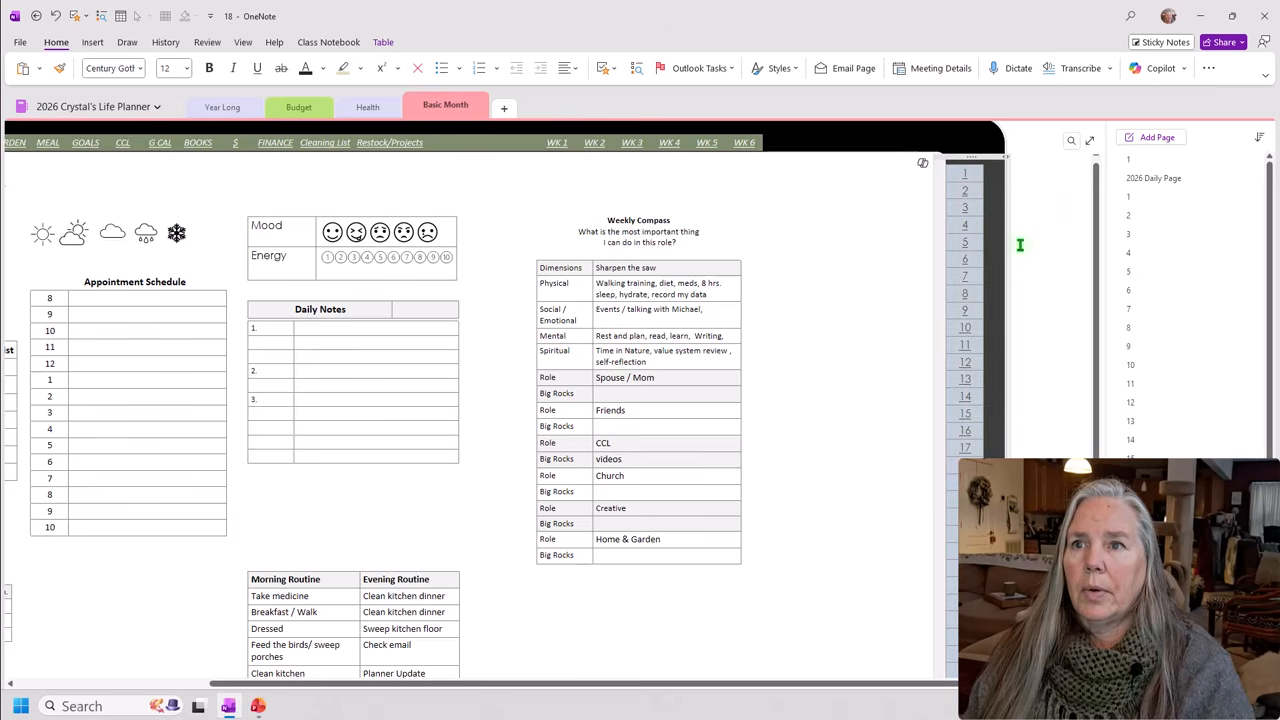
Paste the numbered table onto daily page 2 and move it onto the planner's right black border.
left_click(1130, 214)
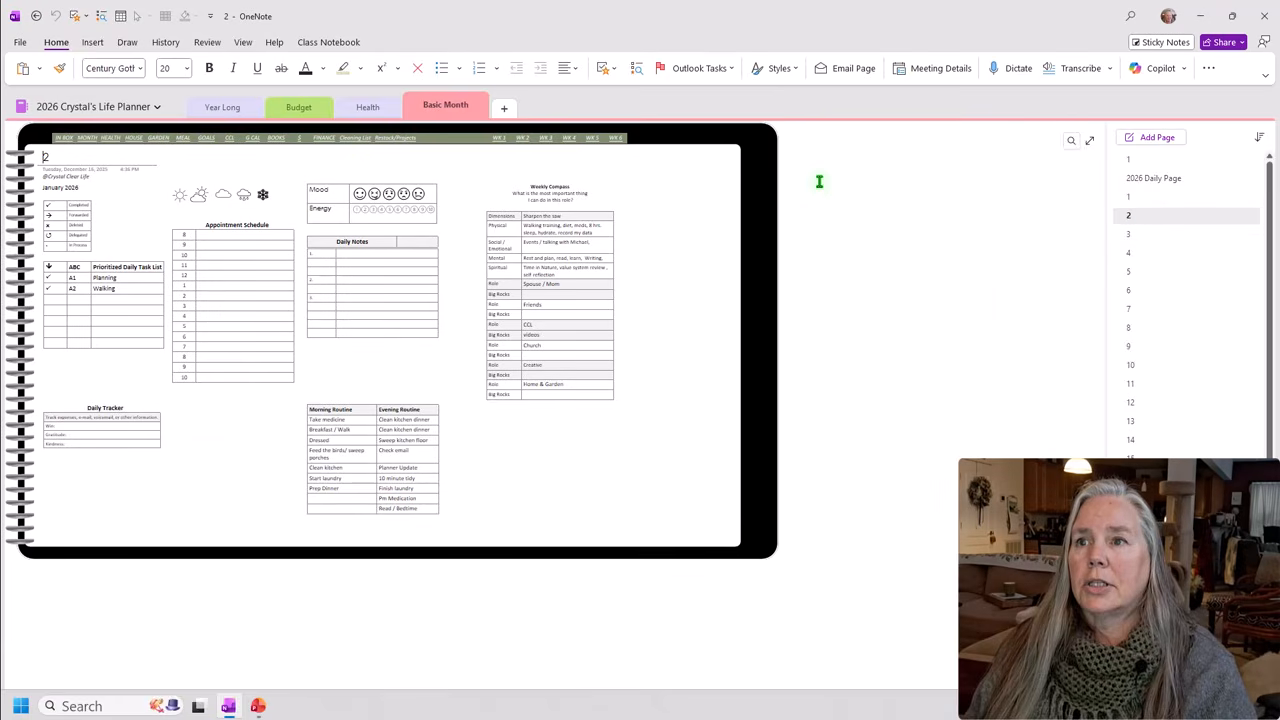
key("ctrl+v")
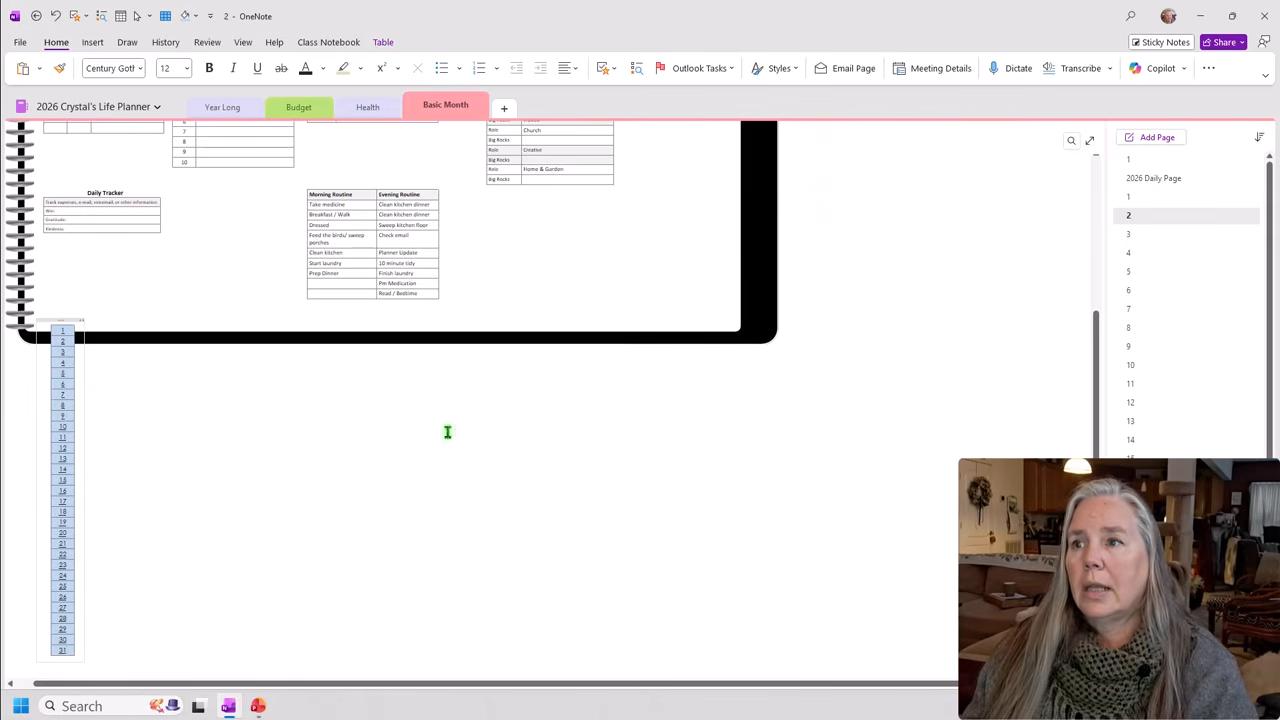
left_click_drag(55, 319, 800, 192)
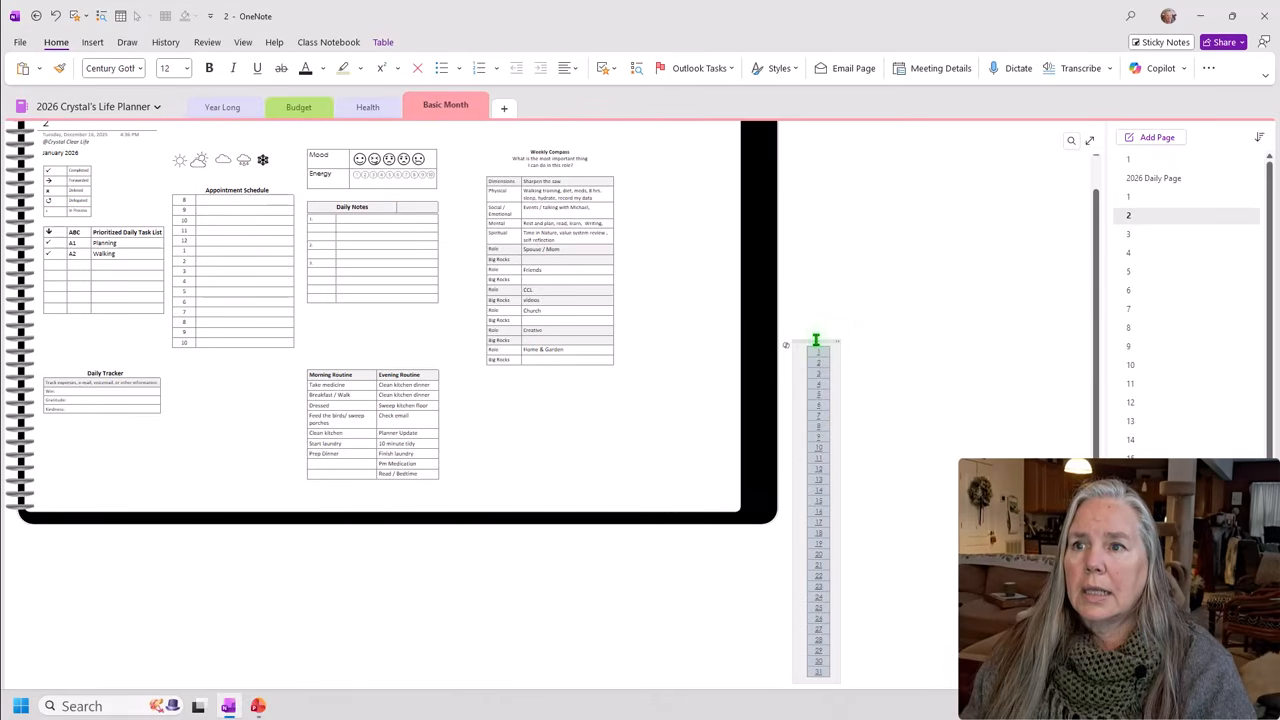
left_click(815, 338)
left_click(903, 243)
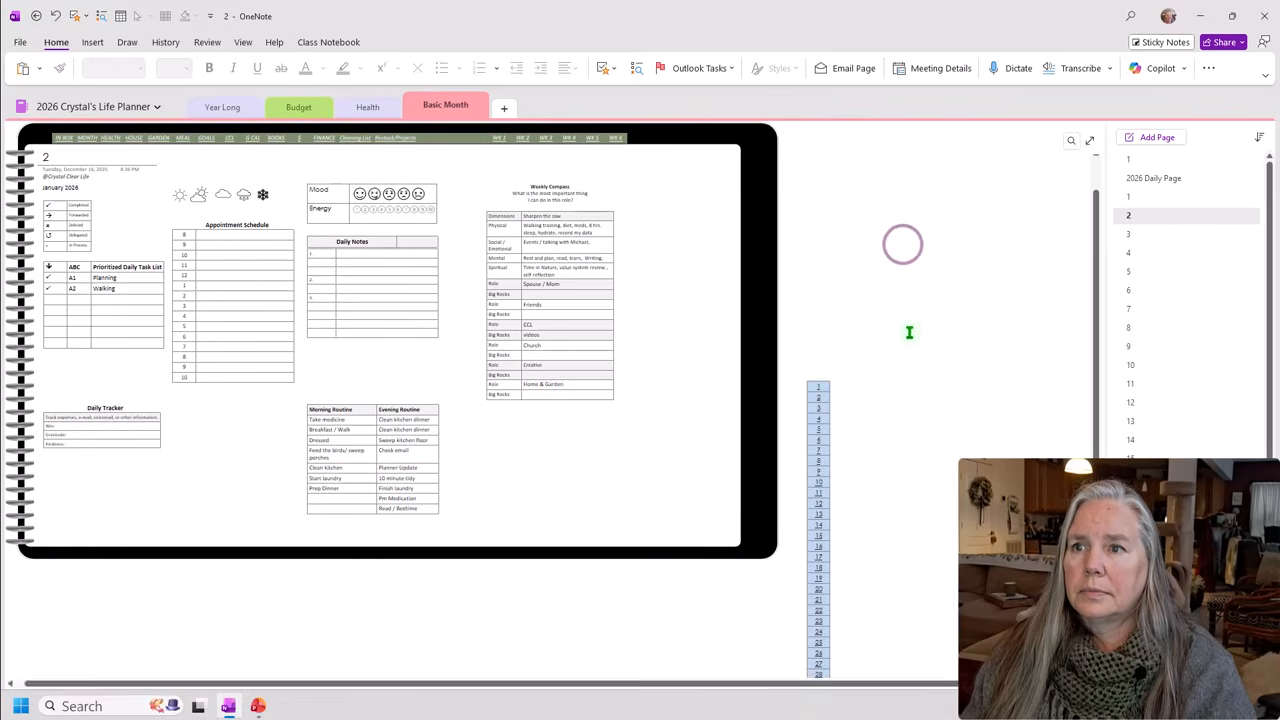
left_click_drag(815, 378, 748, 151)
left_click(843, 213)
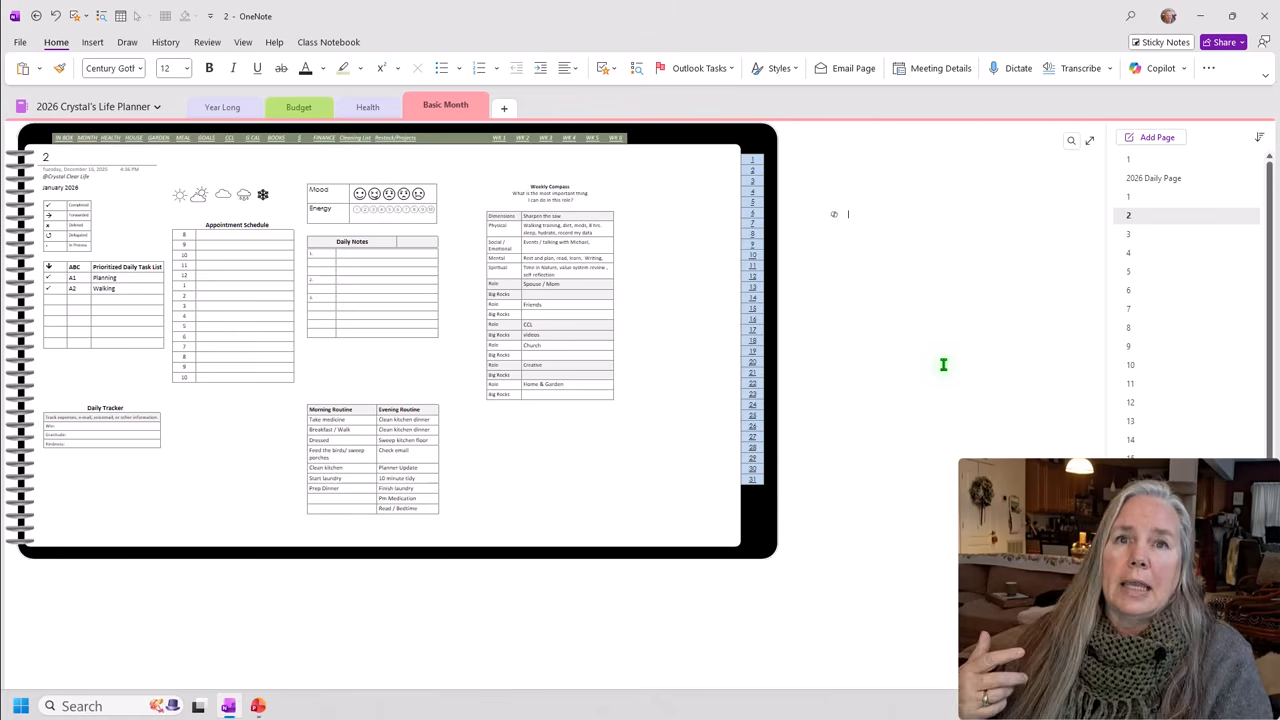
left_click(916, 298)
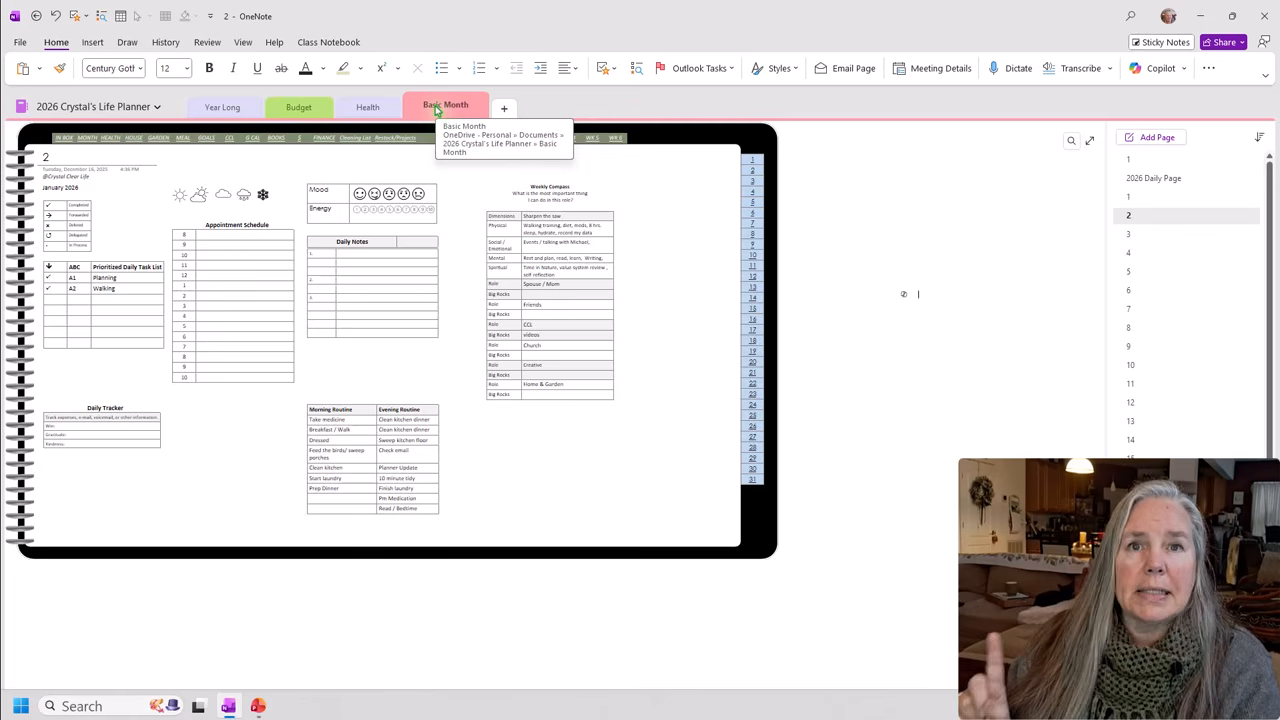
Move the 2026 Monthly Dashboard and 2026 In Box Master list pages from the Year Long section to Basic Month.
left_click(213, 110)
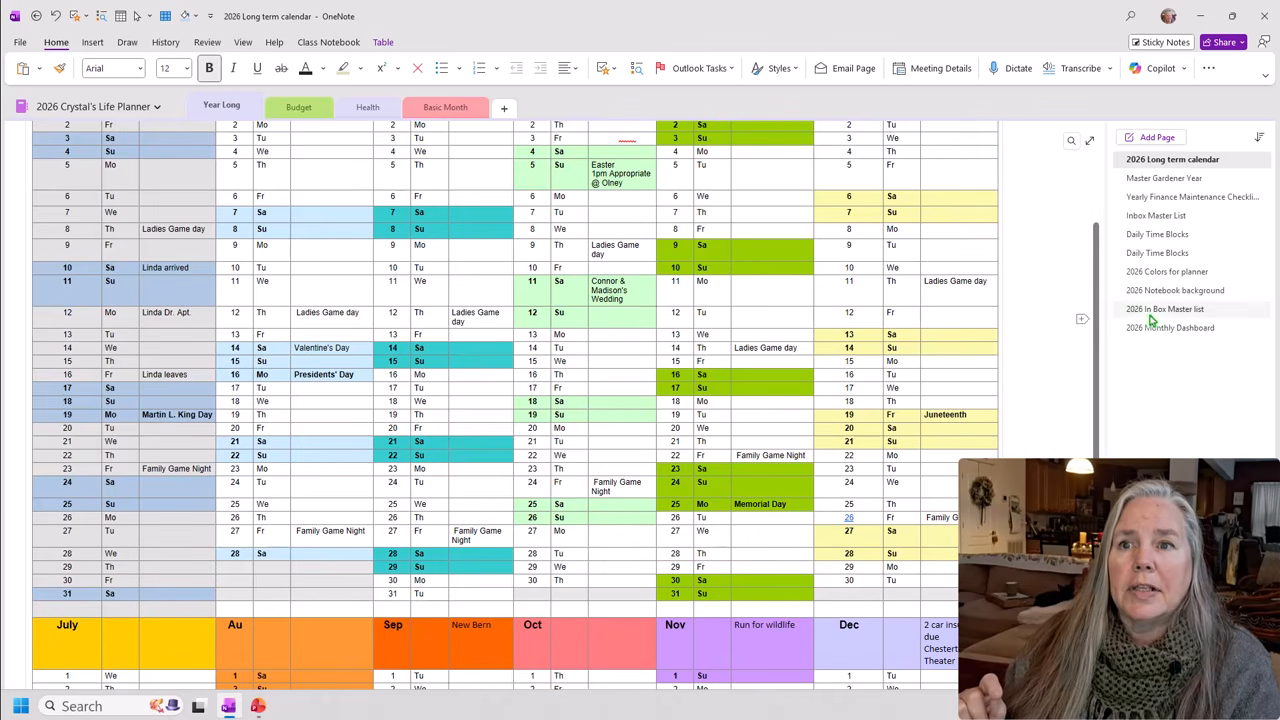
left_click(1152, 333)
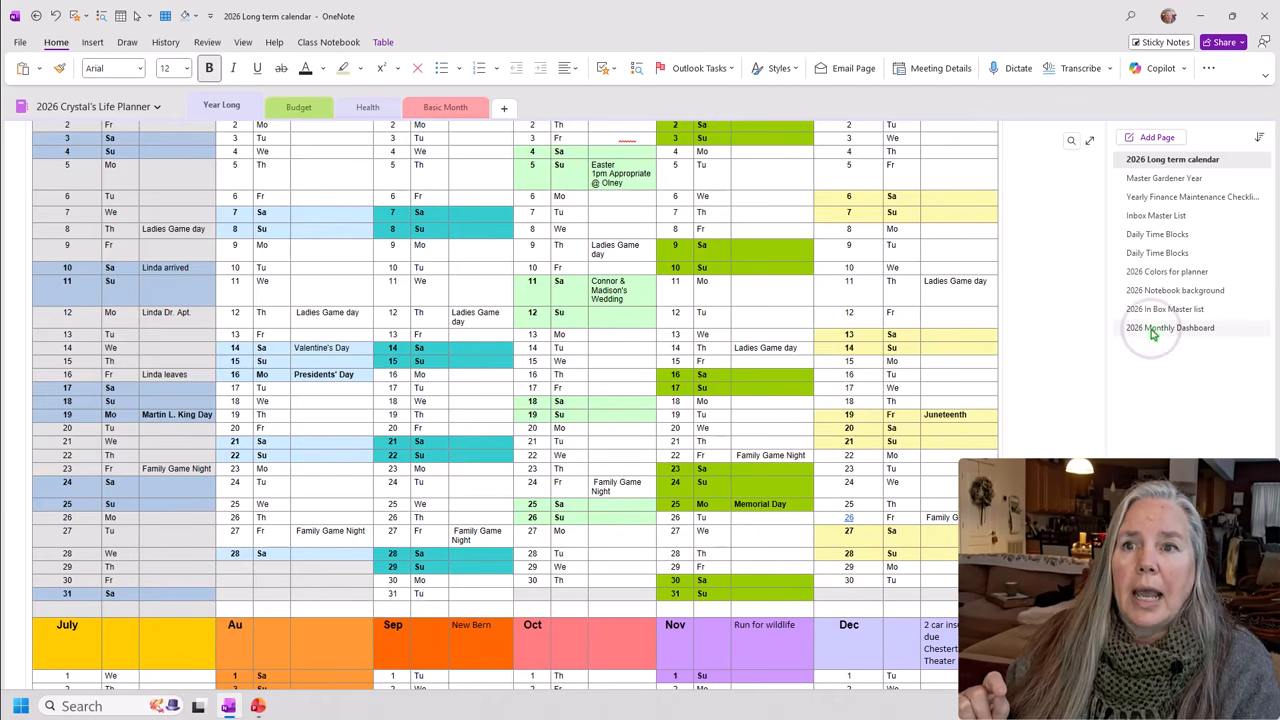
left_click_drag(928, 259, 466, 114)
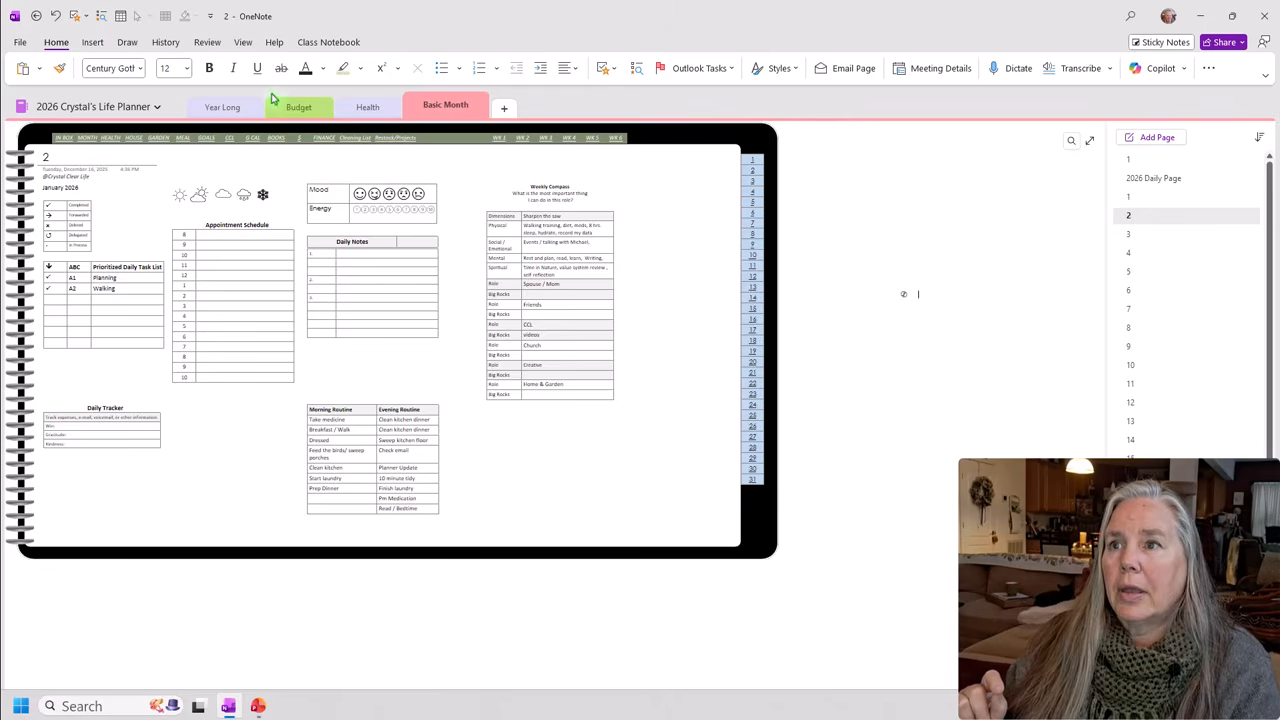
left_click(238, 106)
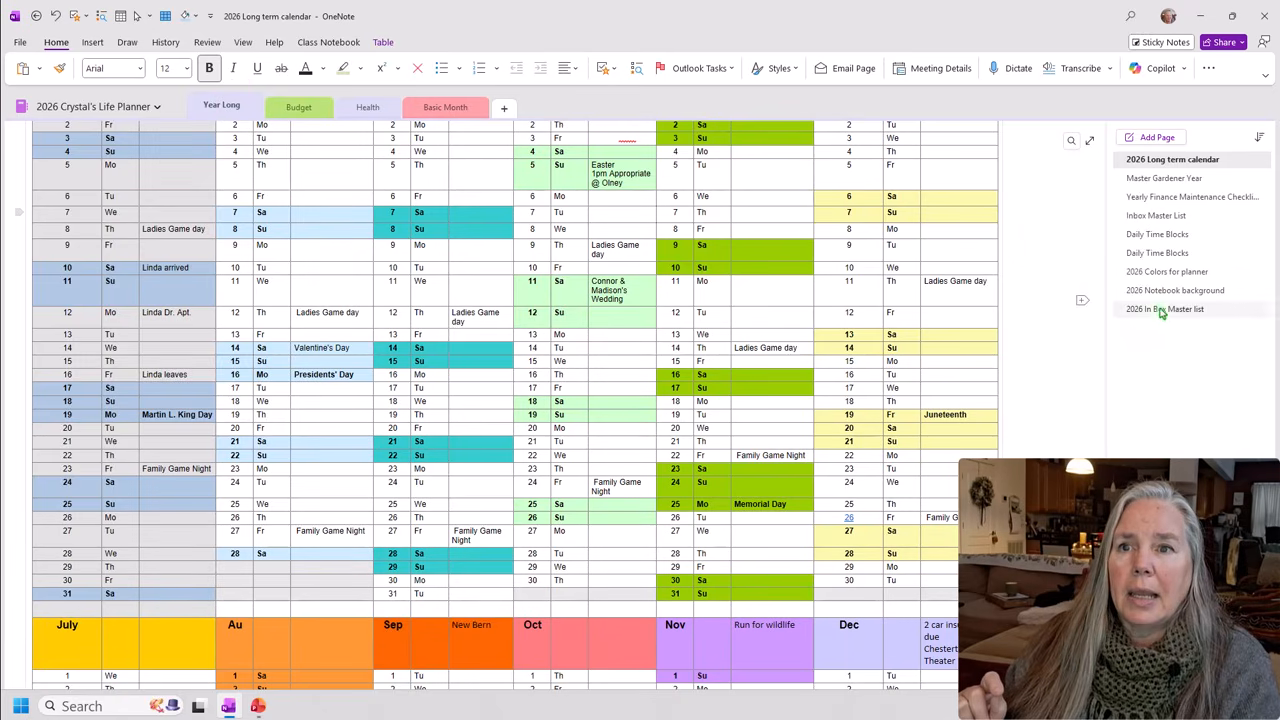
mouse_move(1165, 315)
left_mouse_down()
mouse_move(495, 108)
mouse_move(456, 109)
mouse_move(505, 113)
left_mouse_up()
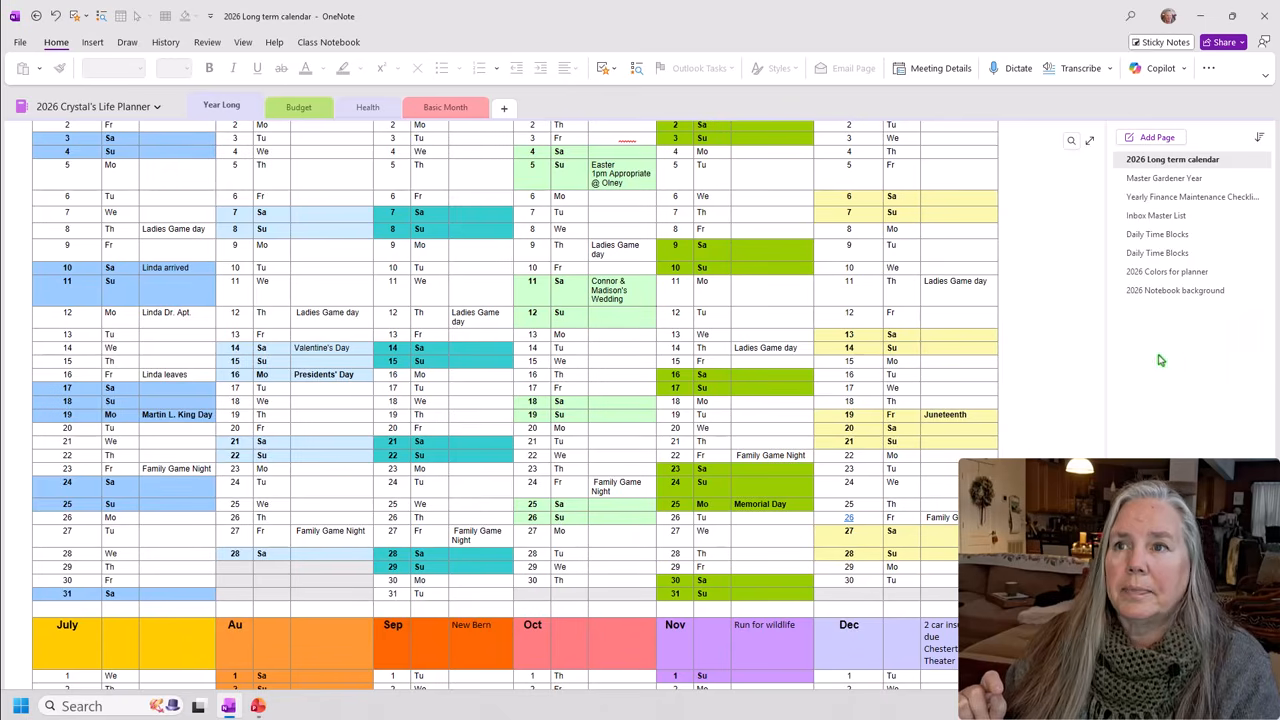
left_click(445, 107)
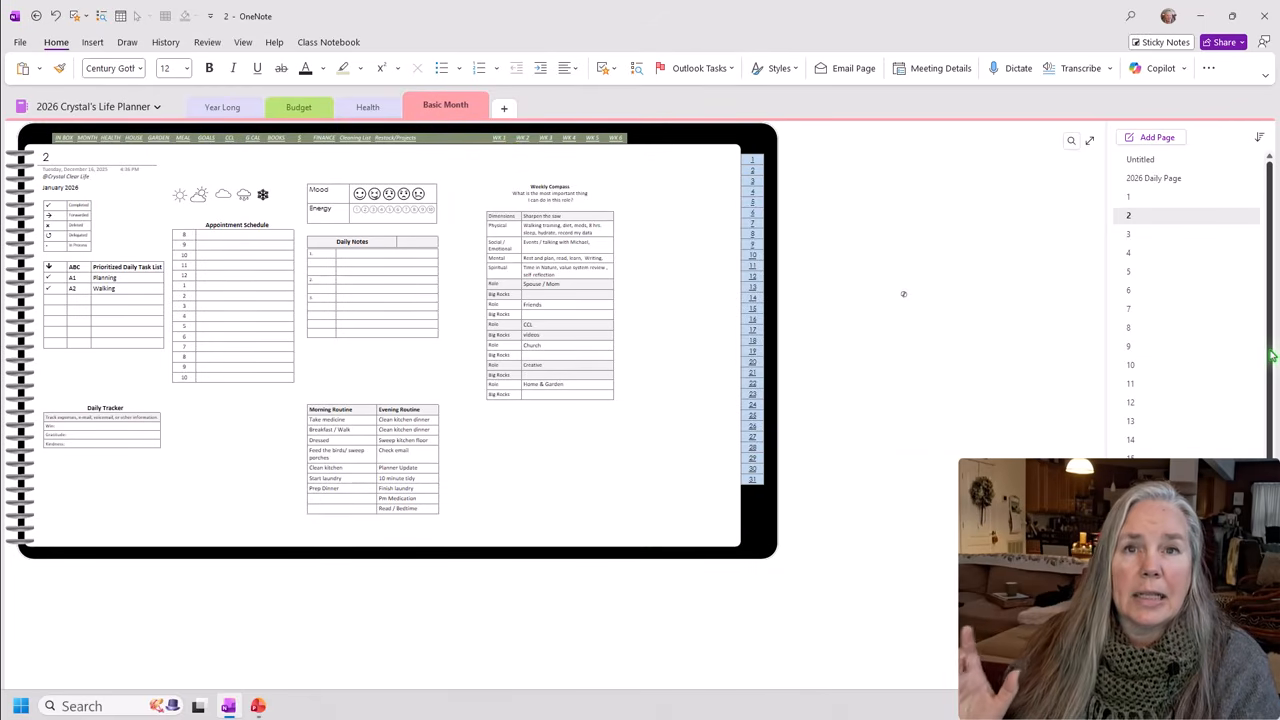
Reorder the Basic Month pages so 2026 In Box Master list comes first, followed by 2026 Monthly Dashboard.
scroll(1268, 350, "down", 3)
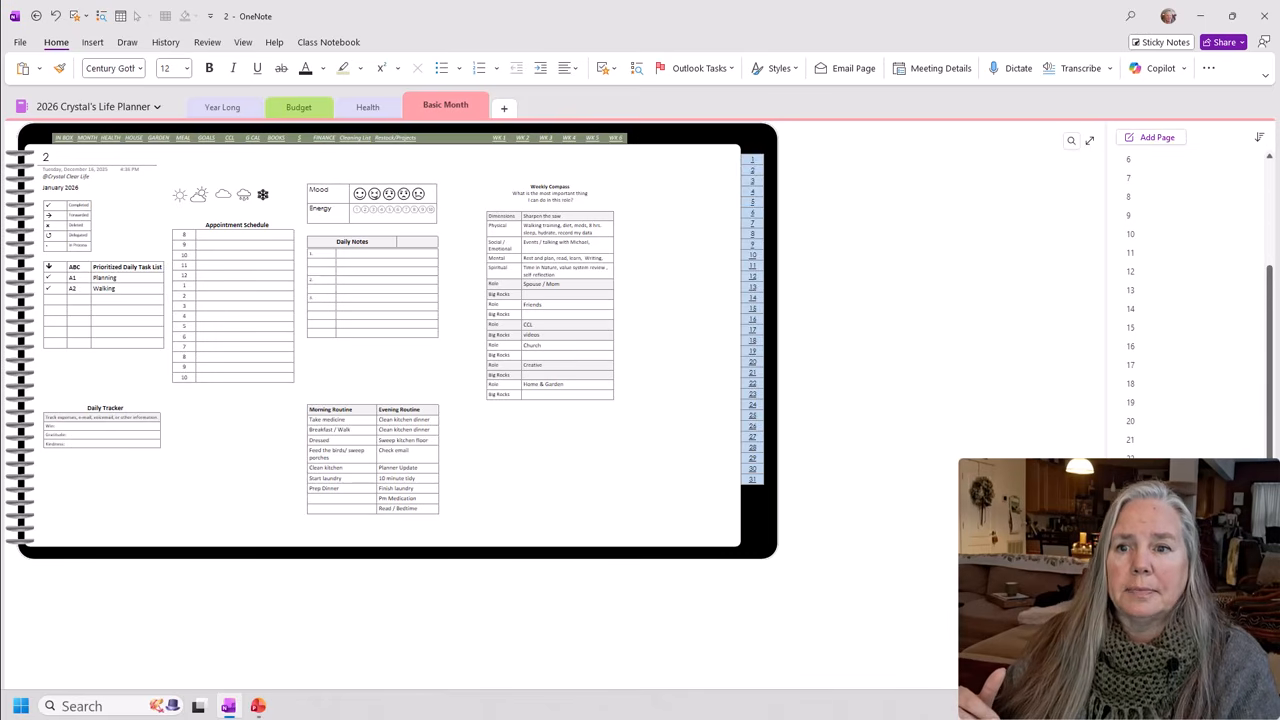
left_click_drag(1194, 645, 1153, 155)
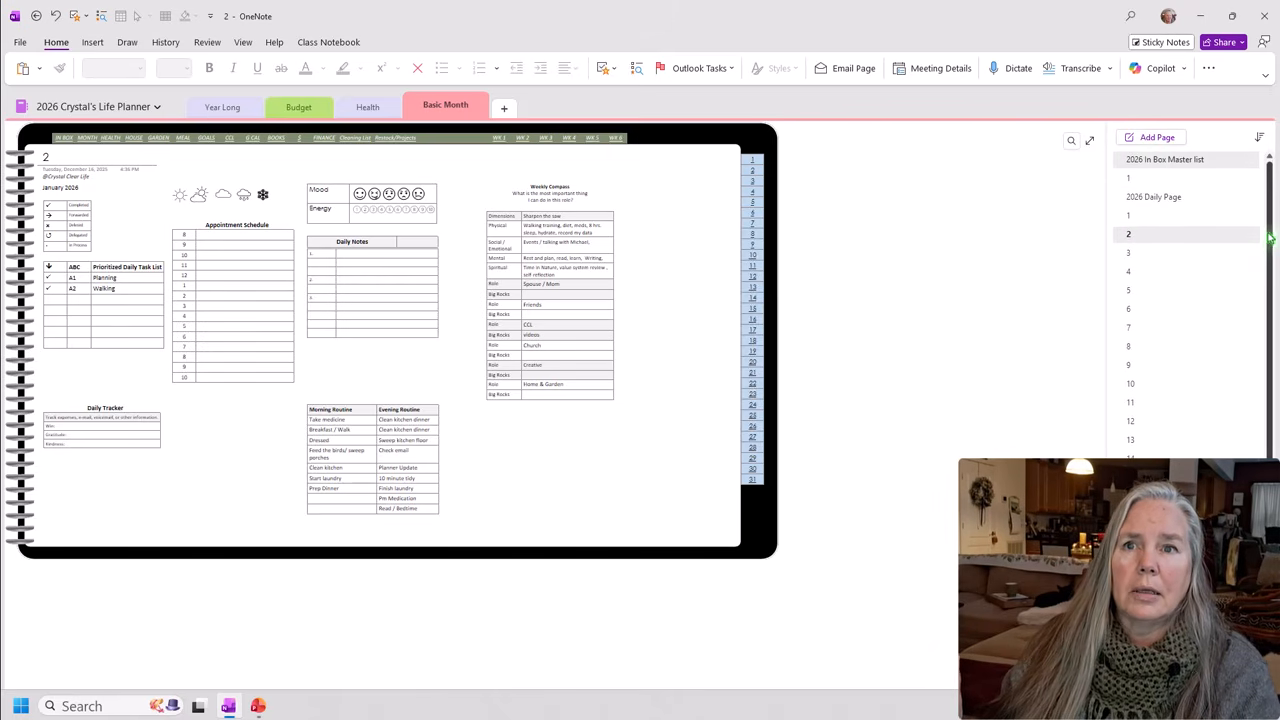
left_click_drag(1269, 232, 1257, 338)
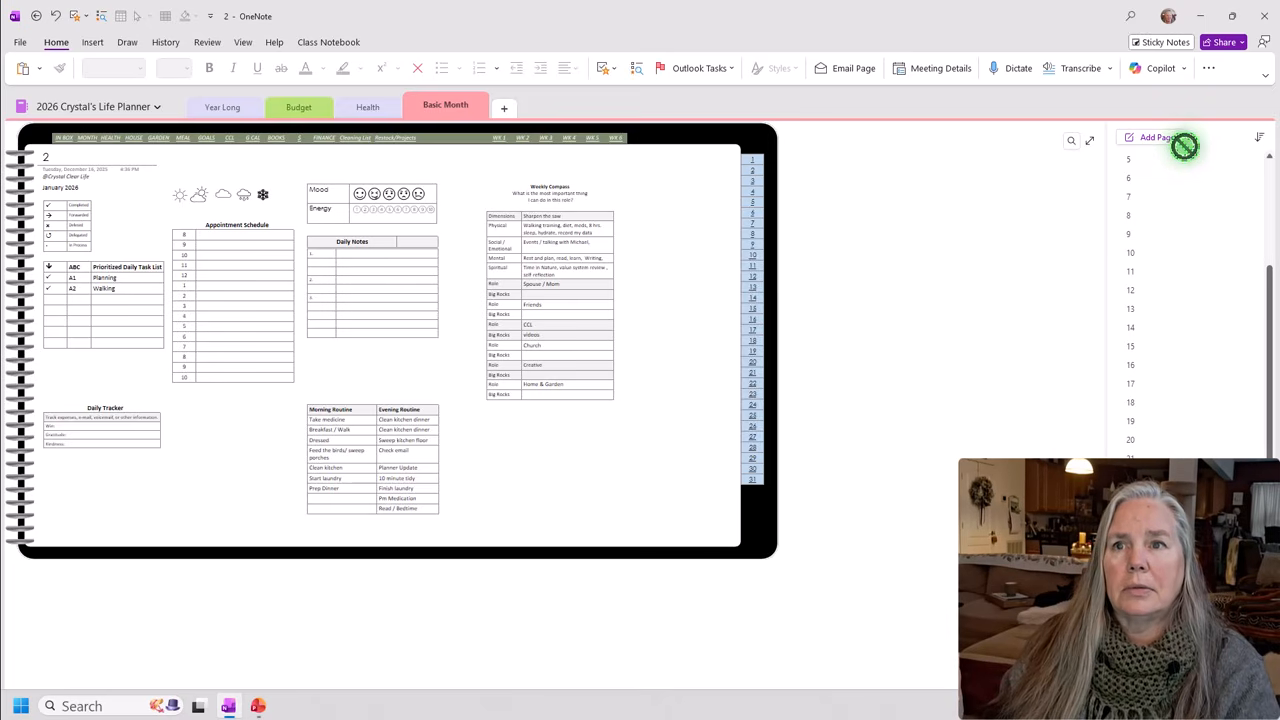
left_click_drag(1197, 143, 1200, 185)
left_click(1080, 237)
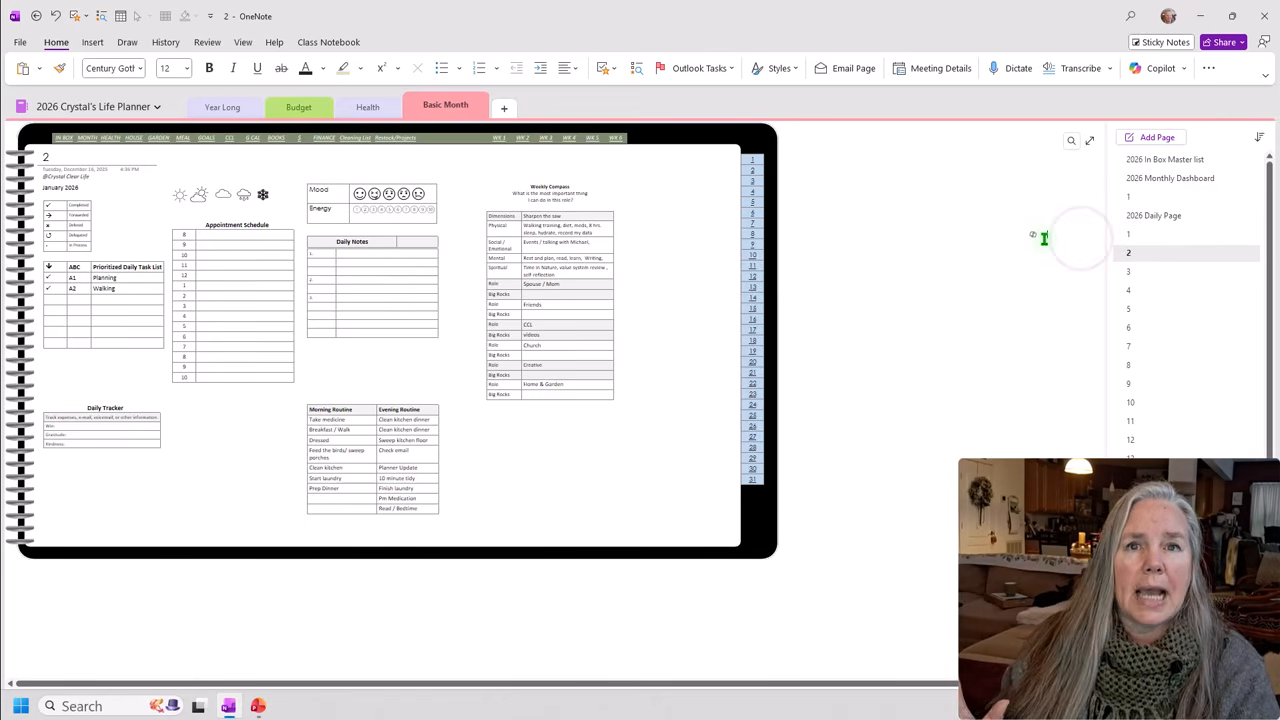